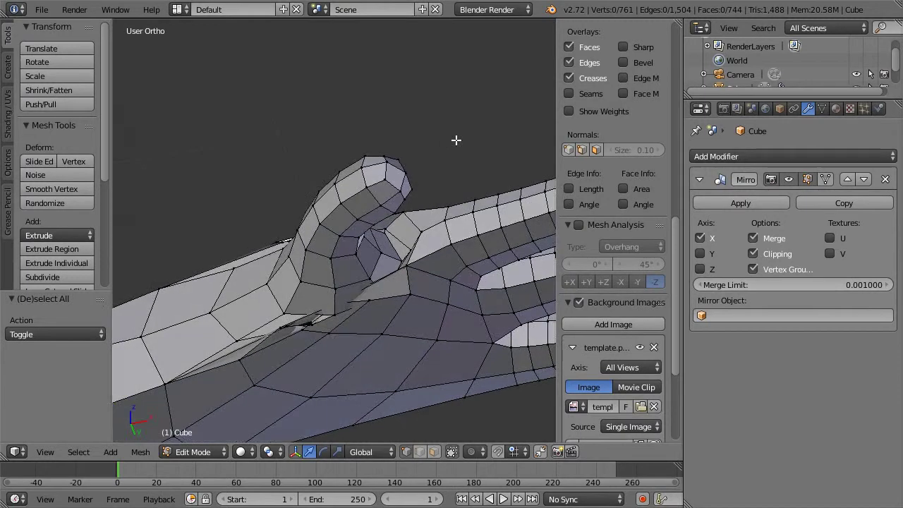
# Examine the hand mesh from several angles, checking the messy topology around the thumb base and palm
pyautogui.moveTo(453, 348); pyautogui.dragTo(379, 193, button='middle')
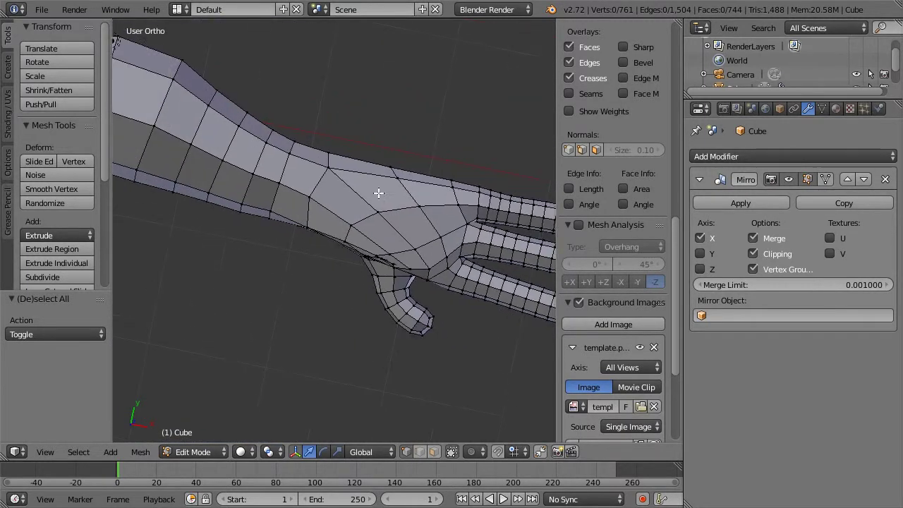
pyautogui.moveTo(317, 216); pyautogui.dragTo(344, 138, button='middle')
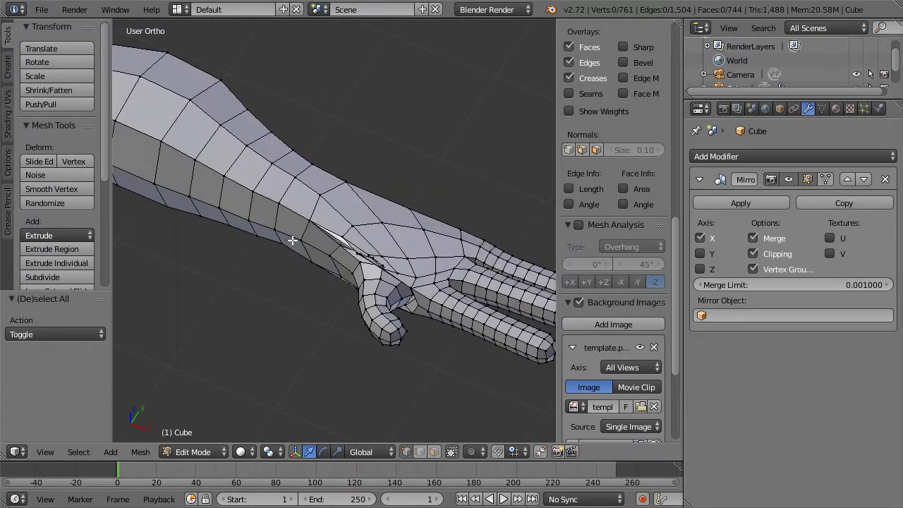
pyautogui.moveTo(363, 256); pyautogui.dragTo(330, 220, button='middle')
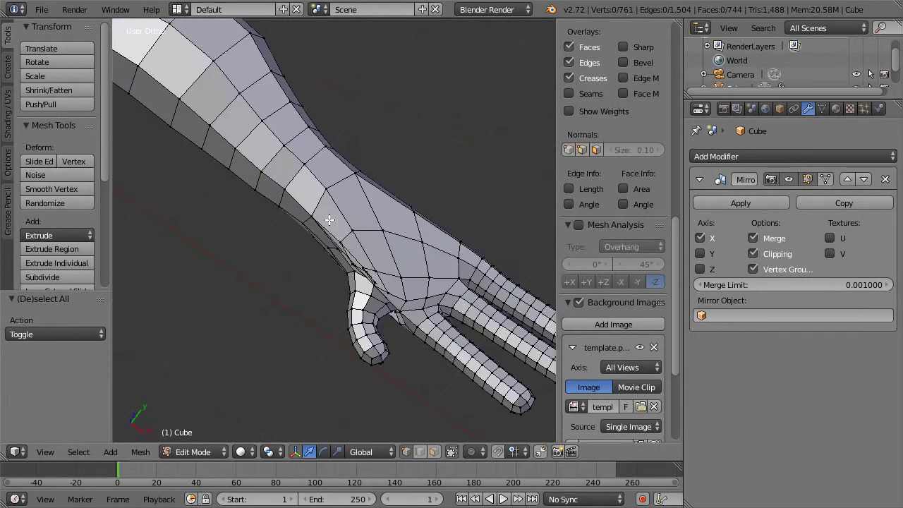
pyautogui.moveTo(446, 263); pyautogui.dragTo(401, 237, button='middle')
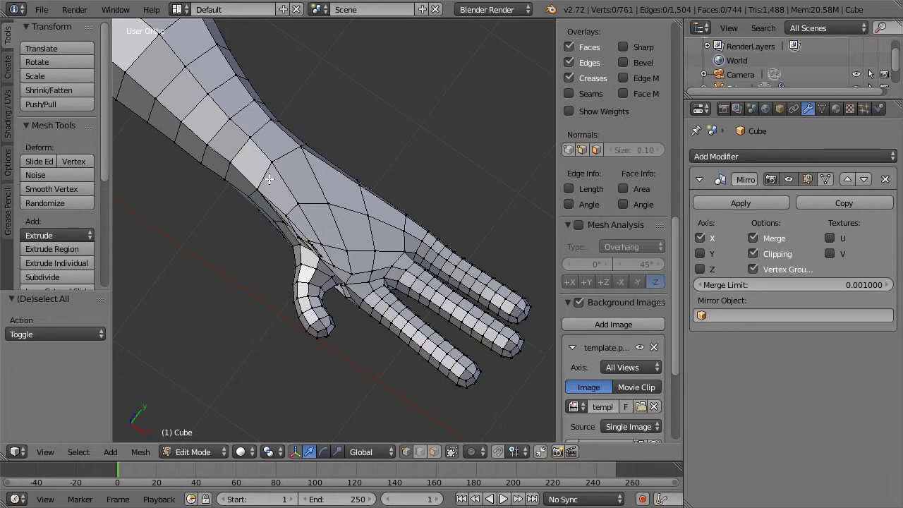
pyautogui.rightClick(358, 214)
pyautogui.scroll(2, 359, 214)
pyautogui.press('KP_1')
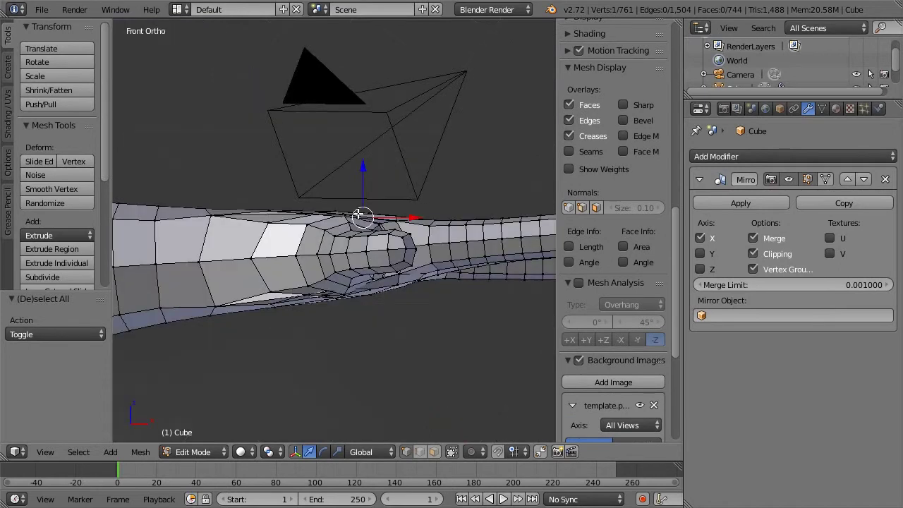
pyautogui.press('KP_7')
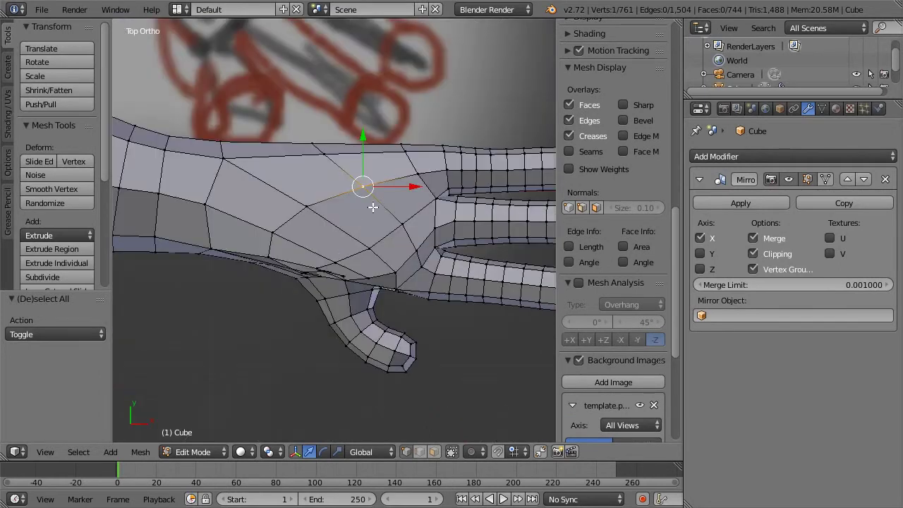
# In wireframe from the top view, delete the vertices covering the back of the hand between wrist and fingers
pyautogui.press('z')
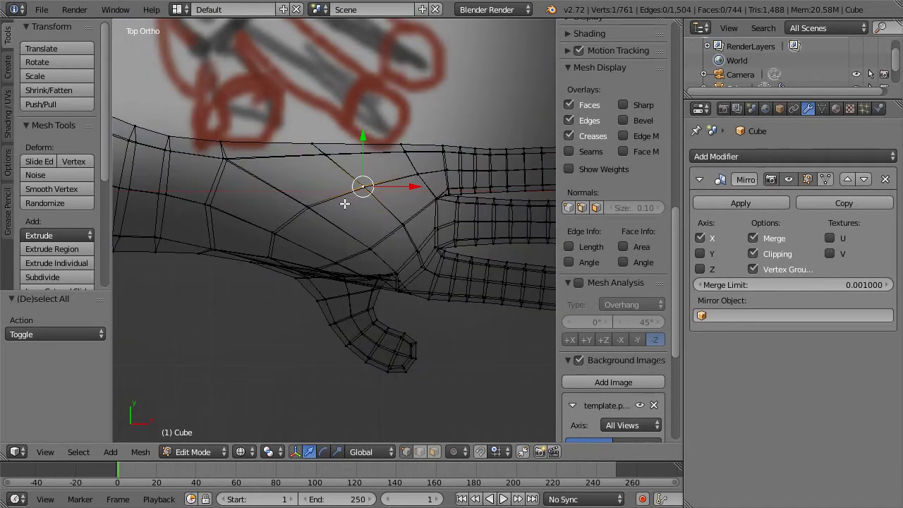
pyautogui.press('a')
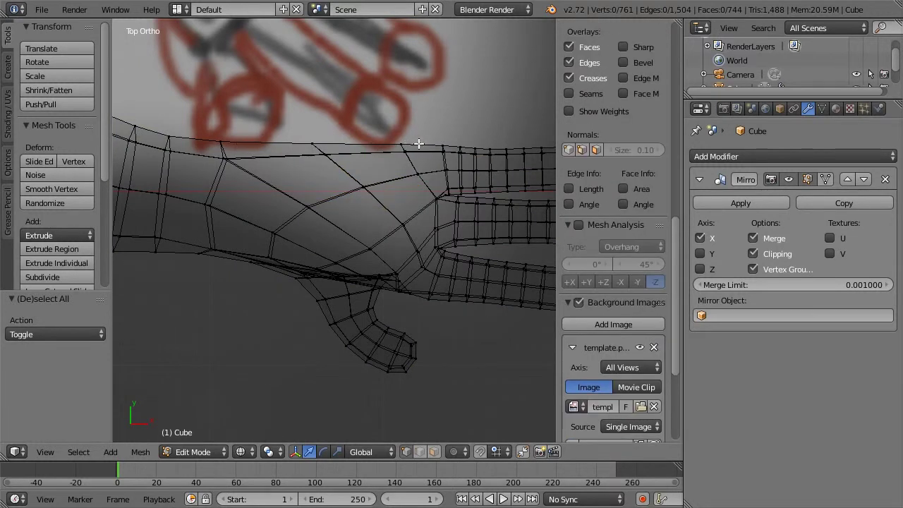
pyautogui.press('b')
pyautogui.moveTo(259, 152); pyautogui.dragTo(424, 216)
pyautogui.press('x')
pyautogui.click(424, 215)
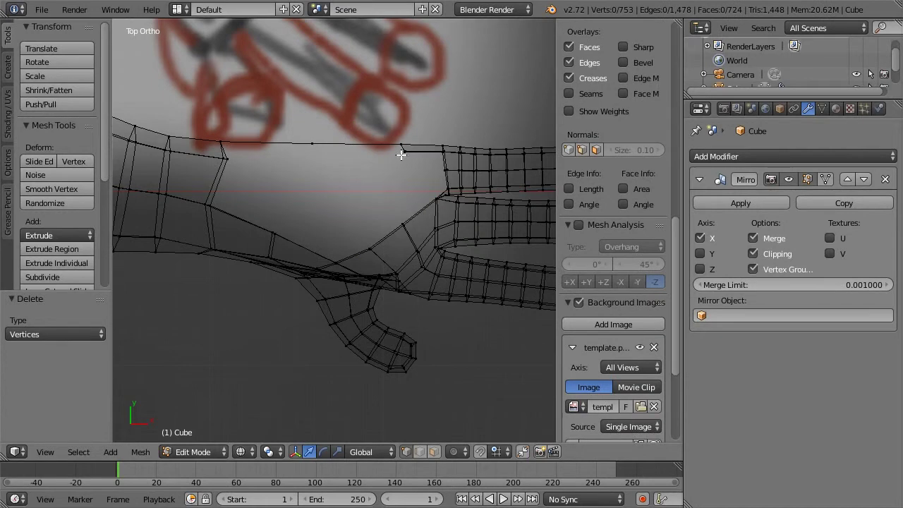
pyautogui.rightClick(413, 155)
pyautogui.press('x')
pyautogui.click(415, 156)
# Delete the four corner vertices of the palm face just behind the finger bases on the underside of the hand
pyautogui.rightClick(319, 258)
pyautogui.press('a')
pyautogui.press('z')
pyautogui.moveTo(341, 229); pyautogui.dragTo(438, 133, button='middle')
pyautogui.rightClick(338, 177)
pyautogui.keyDown('shift'); pyautogui.rightClick(323, 164); pyautogui.keyUp('shift')
pyautogui.keyDown('shift'); pyautogui.rightClick(299, 185); pyautogui.keyUp('shift')
pyautogui.keyDown('shift'); pyautogui.rightClick(311, 210); pyautogui.keyUp('shift')
pyautogui.moveTo(312, 210); pyautogui.dragTo(402, 165, button='middle')
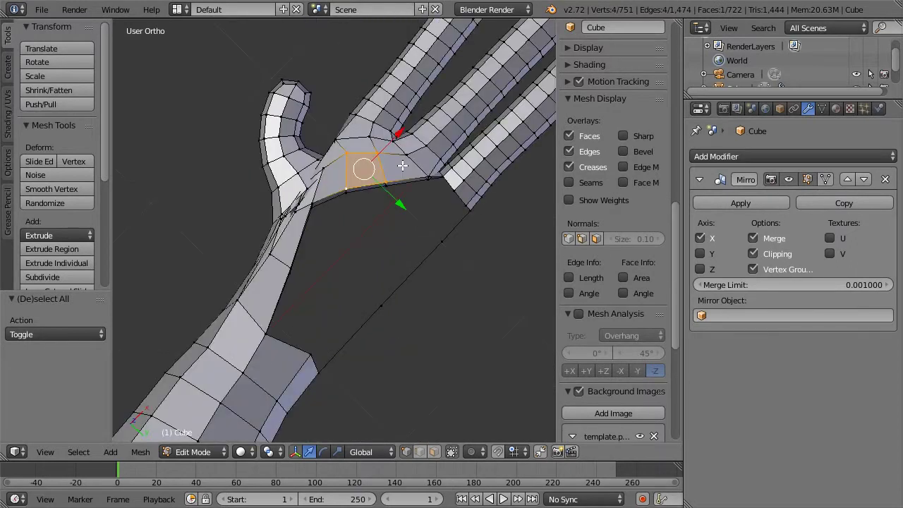
pyautogui.press('x')
pyautogui.click(402, 165)
# Delete two stray vertices along the open edge between the thumb base and the wrist
pyautogui.moveTo(328, 149); pyautogui.dragTo(379, 280, button='middle')
pyautogui.scroll(2, 359, 255)
pyautogui.rightClick(366, 263)
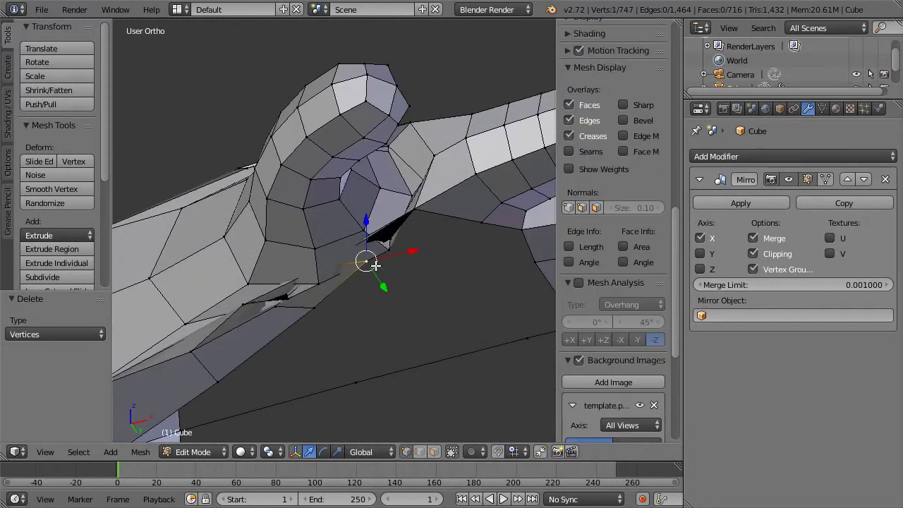
pyautogui.press('x')
pyautogui.click(350, 295)
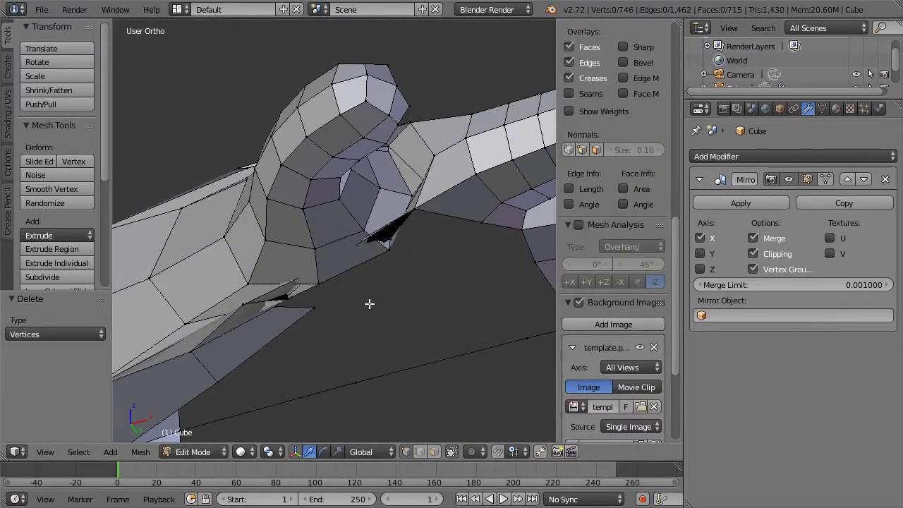
pyautogui.rightClick(275, 302)
pyautogui.press('x')
pyautogui.click(275, 302)
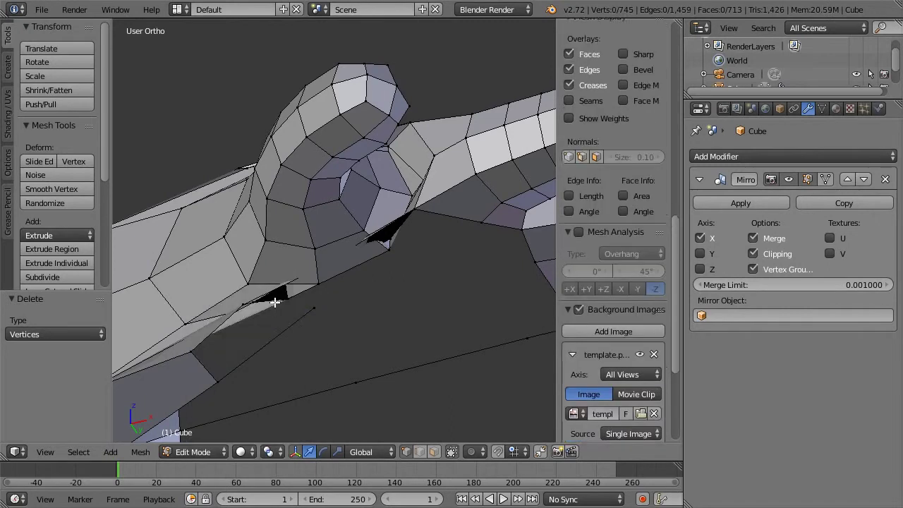
# Delete the overlapping vertex in the crease beside the thumb base after checking it in wireframe
pyautogui.rightClick(252, 302)
pyautogui.press('x')
pyautogui.click(251, 304)
pyautogui.hotkey('ctrl', 'z')
pyautogui.scroll(-3, 271, 275)
pyautogui.moveTo(270, 228); pyautogui.dragTo(253, 135, button='middle')
pyautogui.press('z')
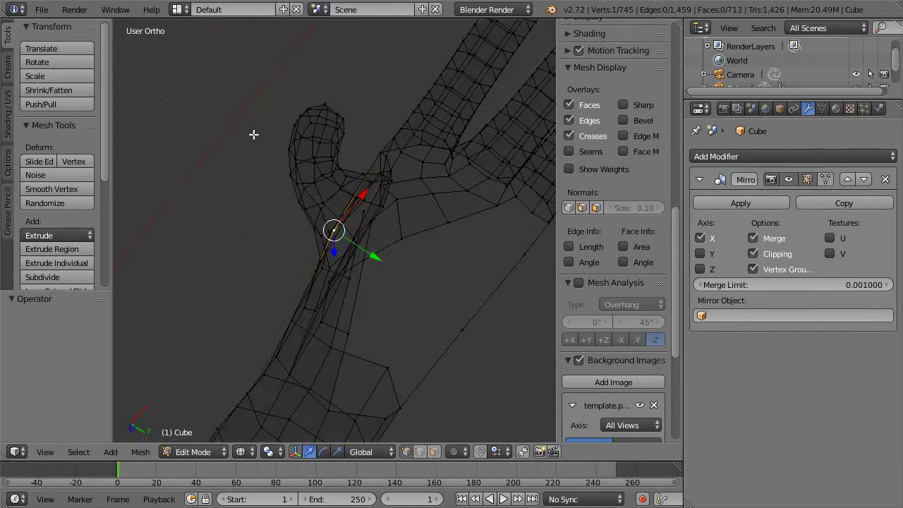
pyautogui.press('KP_Decimal')
pyautogui.moveTo(367, 186); pyautogui.dragTo(425, 190, button='middle')
pyautogui.press('x')
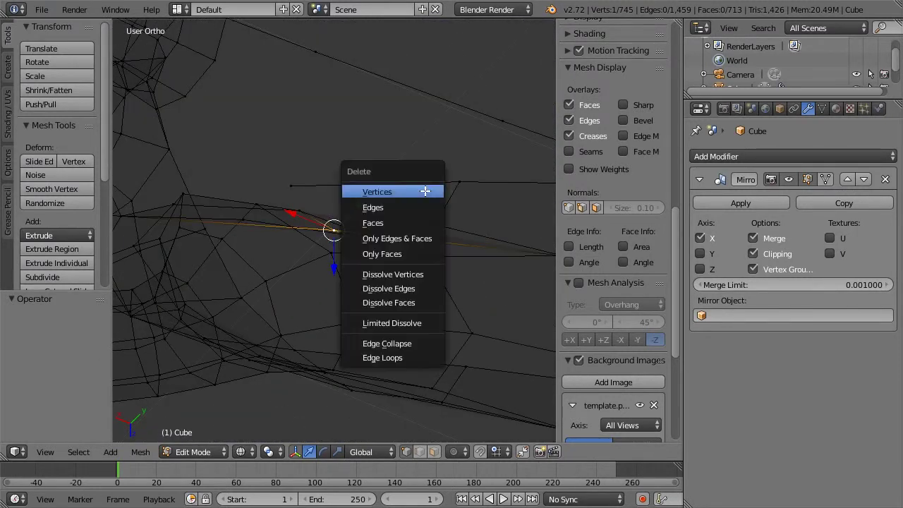
pyautogui.click(425, 190)
pyautogui.press('z')
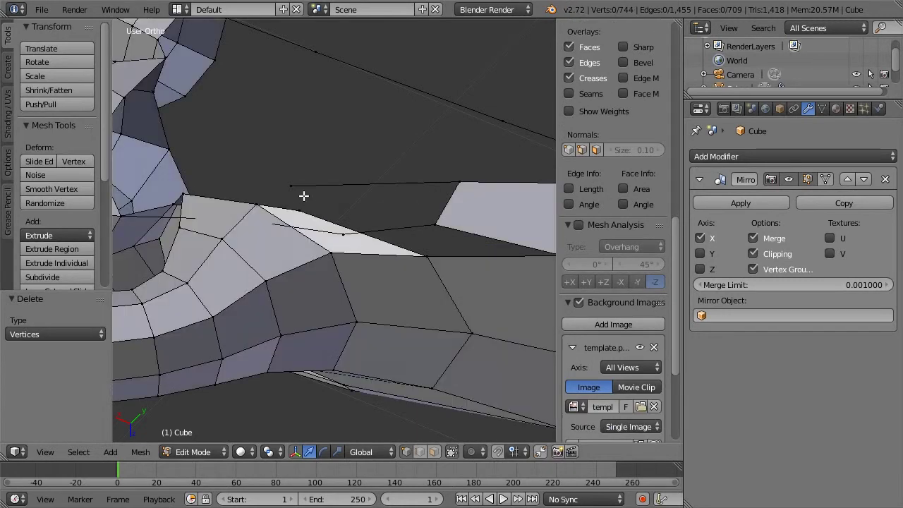
# Delete the three leftover vertices dangling between the thumb base and the wrist
pyautogui.moveTo(303, 196); pyautogui.dragTo(336, 220, button='middle')
pyautogui.rightClick(342, 220)
pyautogui.keyDown('shift'); pyautogui.rightClick(342, 234); pyautogui.keyUp('shift')
pyautogui.keyDown('shift'); pyautogui.rightClick(291, 189); pyautogui.keyUp('shift')
pyautogui.press('x')
pyautogui.click(291, 189)
# Box-select the three palm vertices beneath the thumb base in wireframe and delete them as vertices
pyautogui.scroll(-3, 292, 188)
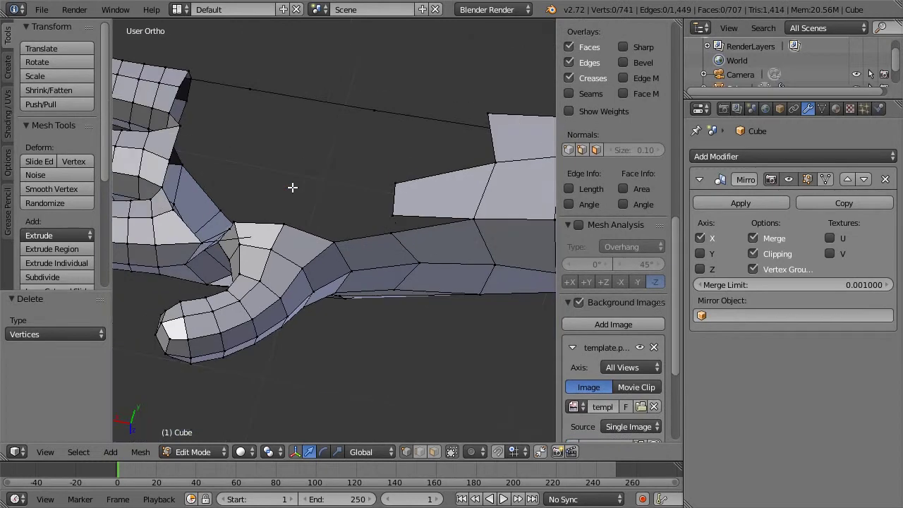
pyautogui.scroll(-2, 390, 220)
pyautogui.moveTo(338, 130); pyautogui.dragTo(393, 309, button='middle')
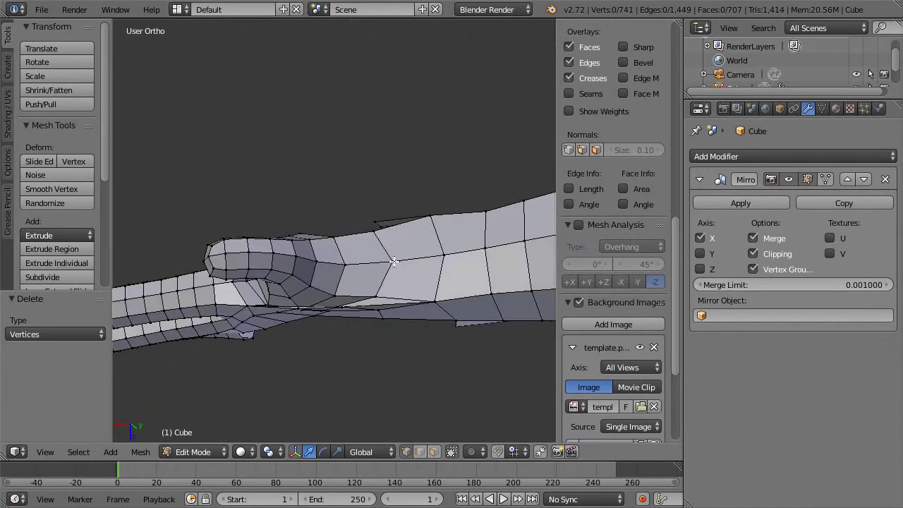
pyautogui.moveTo(405, 219); pyautogui.dragTo(462, 276, button='middle')
pyautogui.scroll(3, 277, 252)
pyautogui.moveTo(280, 247); pyautogui.dragTo(149, 290, button='middle')
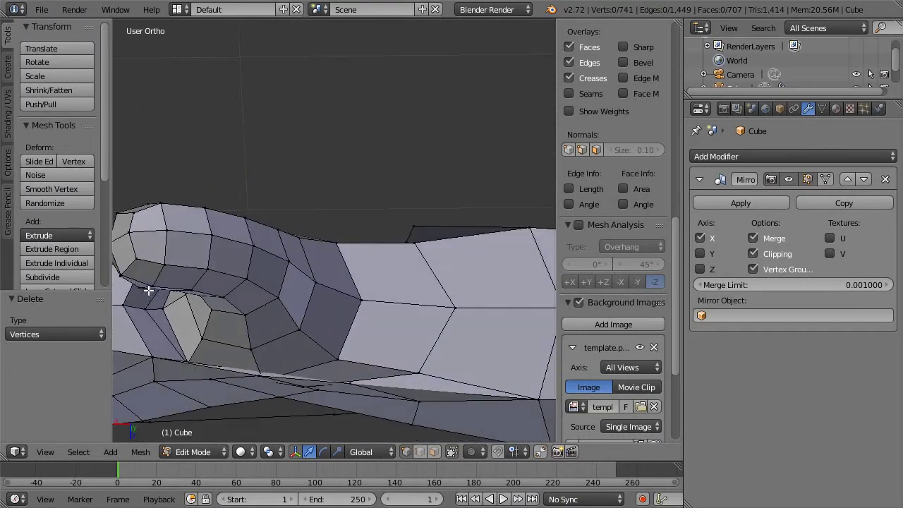
pyautogui.moveTo(170, 350); pyautogui.dragTo(267, 365, button='middle')
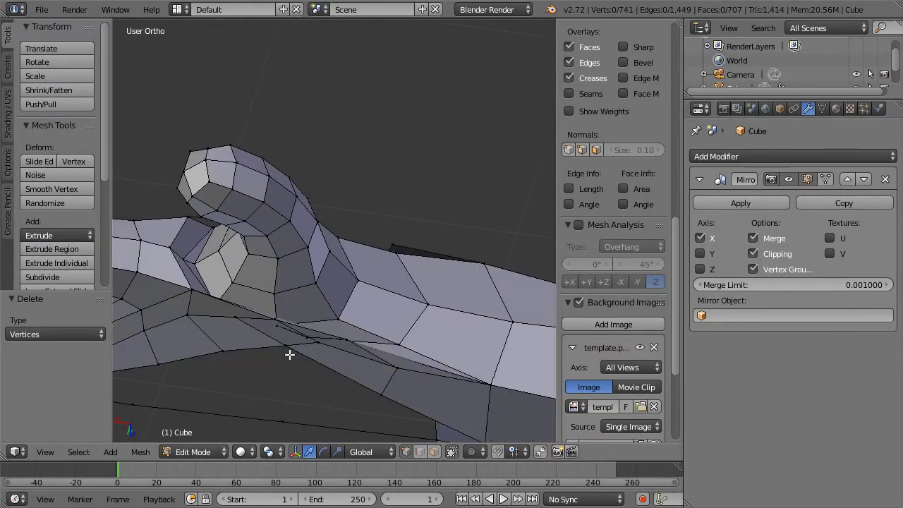
pyautogui.press('z')
pyautogui.press('b')
pyautogui.moveTo(276, 334); pyautogui.dragTo(355, 379)
pyautogui.press('x')
pyautogui.click(357, 380)
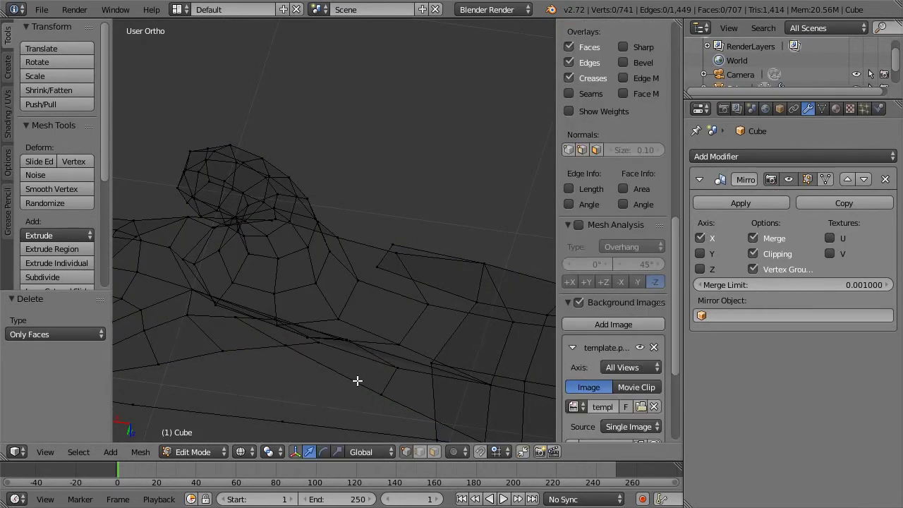
pyautogui.hotkey('ctrl', 'z')
pyautogui.press('x')
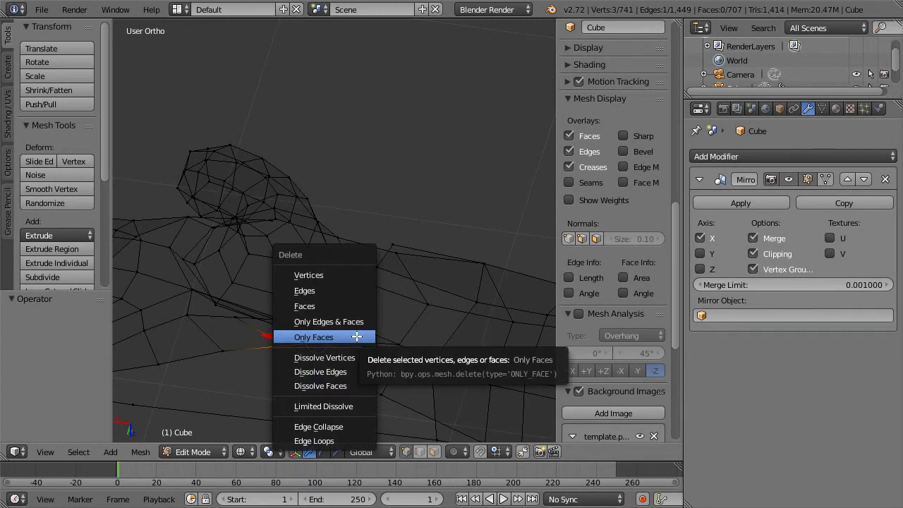
pyautogui.click(344, 275)
# Delete the two vertices forming the thin overlapping faces along the edge below the thumb base
pyautogui.moveTo(316, 297)
pyautogui.mouseDown(button='middle')
pyautogui.moveTo(282, 389)
pyautogui.moveTo(301, 370)
pyautogui.moveTo(319, 282)
pyautogui.mouseUp(button='middle')
pyautogui.press('z')
pyautogui.press('z')
pyautogui.rightClick(338, 289)
pyautogui.keyDown('shift'); pyautogui.rightClick(307, 298); pyautogui.keyUp('shift')
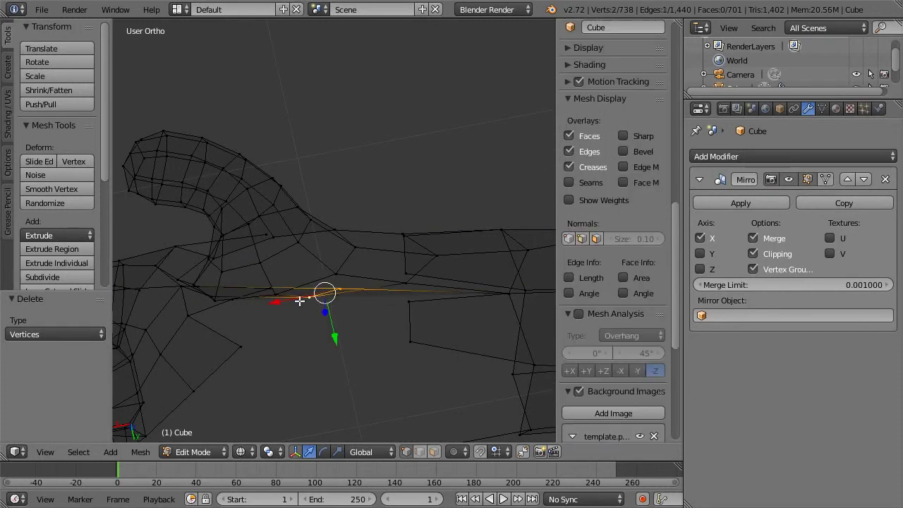
pyautogui.press('x')
pyautogui.click(300, 301)
pyautogui.moveTo(299, 300)
pyautogui.mouseDown(button='middle')
pyautogui.moveTo(302, 325)
pyautogui.moveTo(357, 260)
pyautogui.moveTo(345, 290)
pyautogui.moveTo(263, 238)
pyautogui.moveTo(306, 283)
pyautogui.moveTo(290, 295)
pyautogui.mouseUp(button='middle')
pyautogui.press('z')
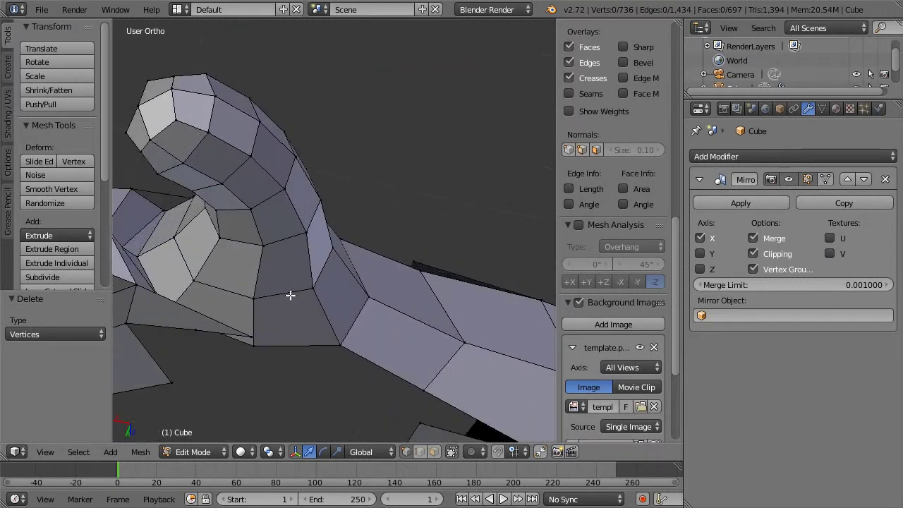
# Delete the stray vertex under the thumb base and the loose vertex hanging off the palm edge
pyautogui.rightClick(248, 332)
pyautogui.press('x')
pyautogui.click(246, 328)
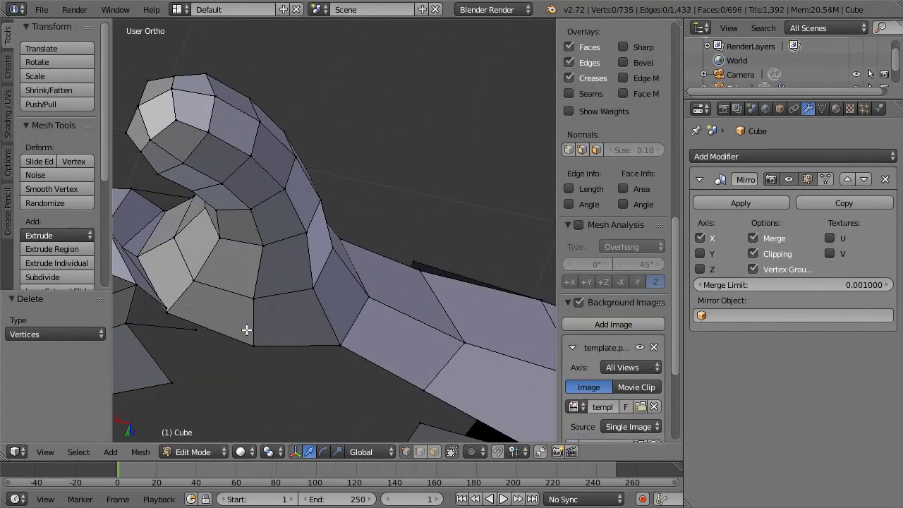
pyautogui.moveTo(254, 325); pyautogui.dragTo(212, 370, button='middle')
pyautogui.moveTo(350, 272); pyautogui.dragTo(271, 226, button='middle')
pyautogui.rightClick(314, 284)
pyautogui.press('x')
pyautogui.click(322, 291)
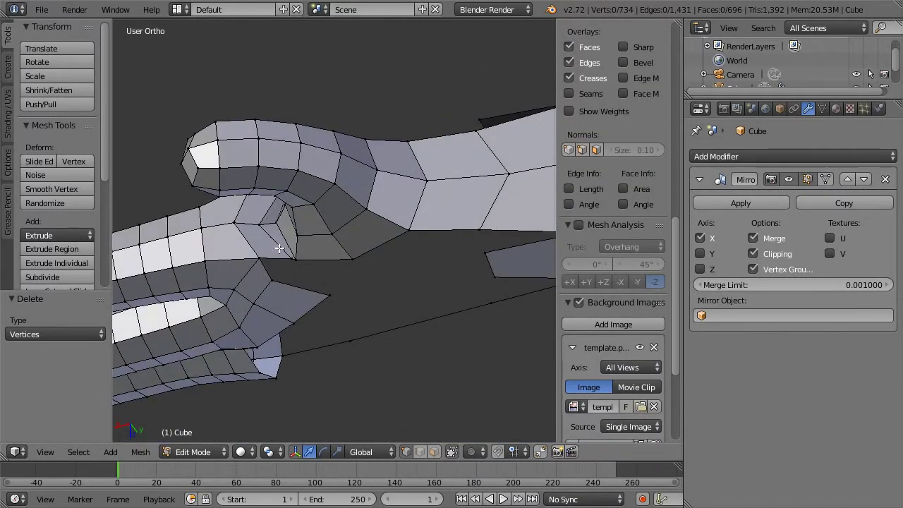
# Delete the three vertices that join the thumb base to the index finger
pyautogui.rightClick(269, 216)
pyautogui.moveTo(286, 196); pyautogui.dragTo(299, 168, button='middle')
pyautogui.keyDown('shift'); pyautogui.rightClick(305, 171); pyautogui.keyUp('shift')
pyautogui.keyDown('shift'); pyautogui.rightClick(301, 165); pyautogui.keyUp('shift')
pyautogui.press('x')
pyautogui.click(299, 167)
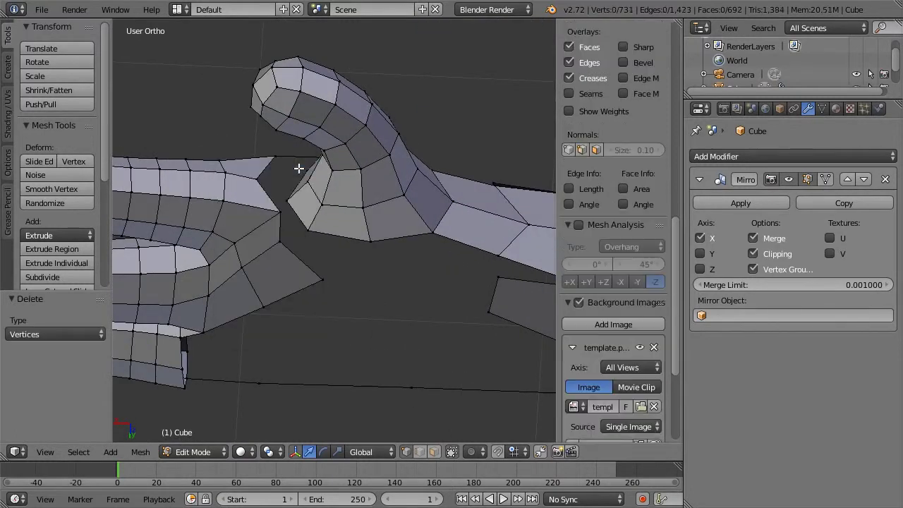
# Delete the loose vertex sticking out of the thumb's open base
pyautogui.moveTo(356, 212)
pyautogui.mouseDown(button='middle')
pyautogui.moveTo(379, 276)
pyautogui.moveTo(372, 316)
pyautogui.mouseUp(button='middle')
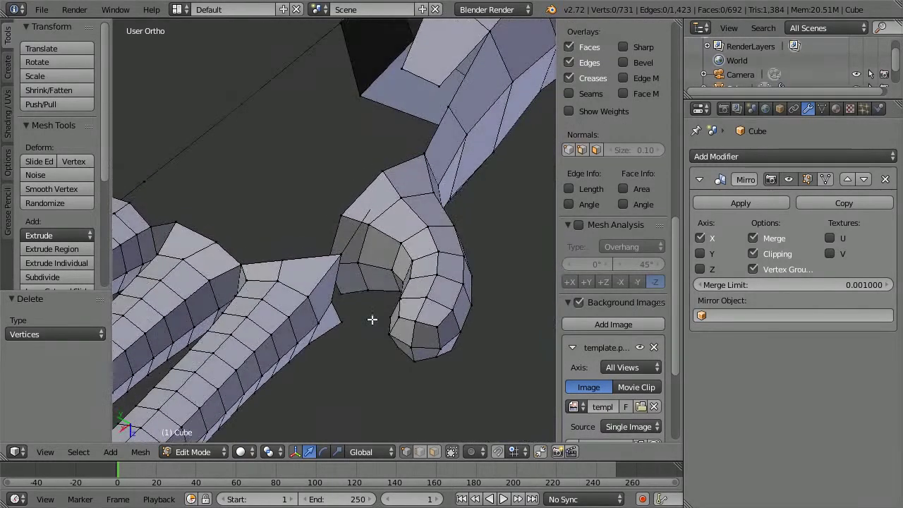
pyautogui.press('z')
pyautogui.rightClick(380, 187)
pyautogui.press('z')
pyautogui.press('x')
pyautogui.click(380, 185)
# From the top view in wireframe, select the whole thumb and rotate it about 8.6°
pyautogui.moveTo(380, 184); pyautogui.dragTo(292, 406, button='middle')
pyautogui.press('KP_7')
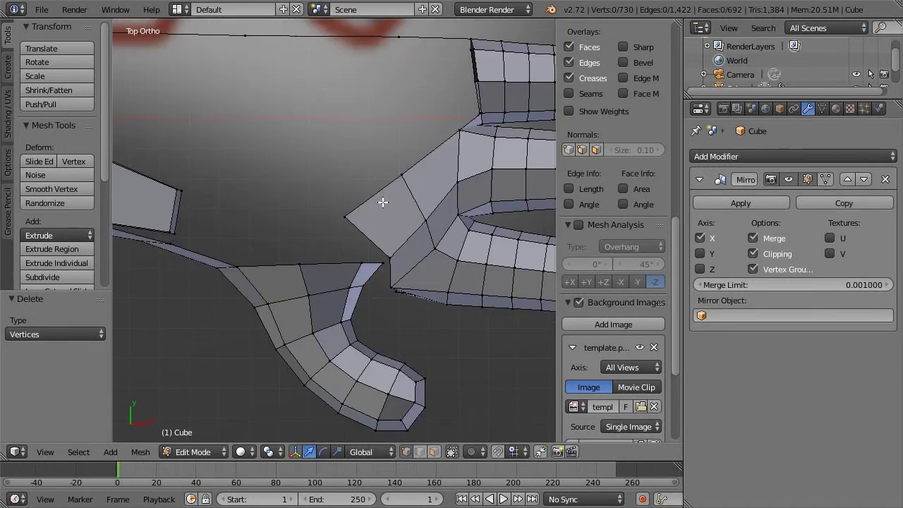
pyautogui.scroll(-3, 382, 202)
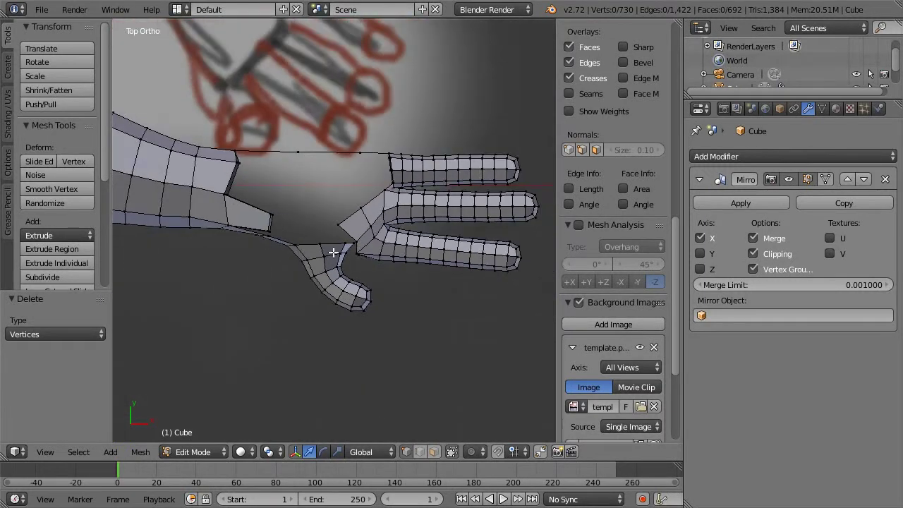
pyautogui.press('a')
pyautogui.press('a')
pyautogui.press('z')
pyautogui.press('b')
pyautogui.moveTo(261, 244); pyautogui.dragTo(364, 288)
pyautogui.press('b')
pyautogui.moveTo(275, 275)
pyautogui.mouseDown()
pyautogui.moveTo(401, 369)
pyautogui.moveTo(393, 369)
pyautogui.mouseUp()
pyautogui.press('r')
pyautogui.click(416, 325)
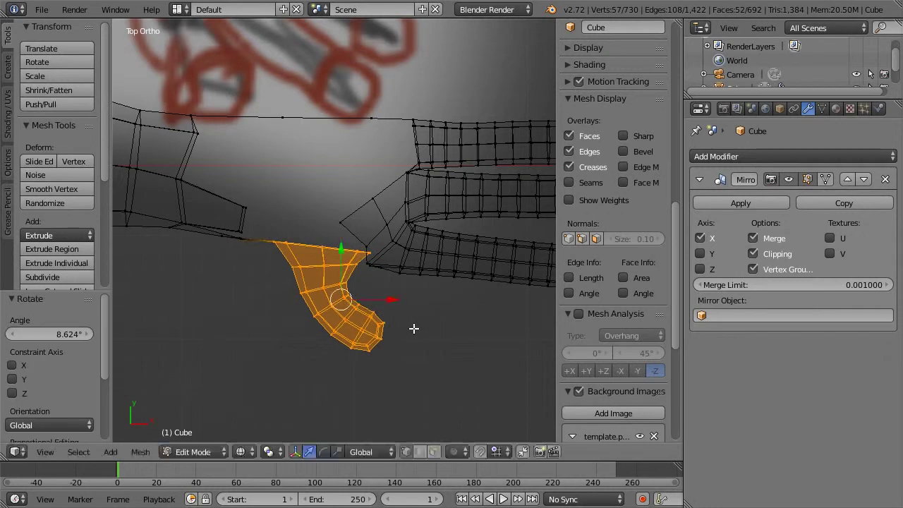
# Move the thumb slightly away from the fingers and fine-tune its rotation in the top view
pyautogui.press('g')
pyautogui.click(404, 341)
pyautogui.press('r')
pyautogui.click(411, 343)
pyautogui.press('g')
pyautogui.click(409, 343)
pyautogui.press('a')
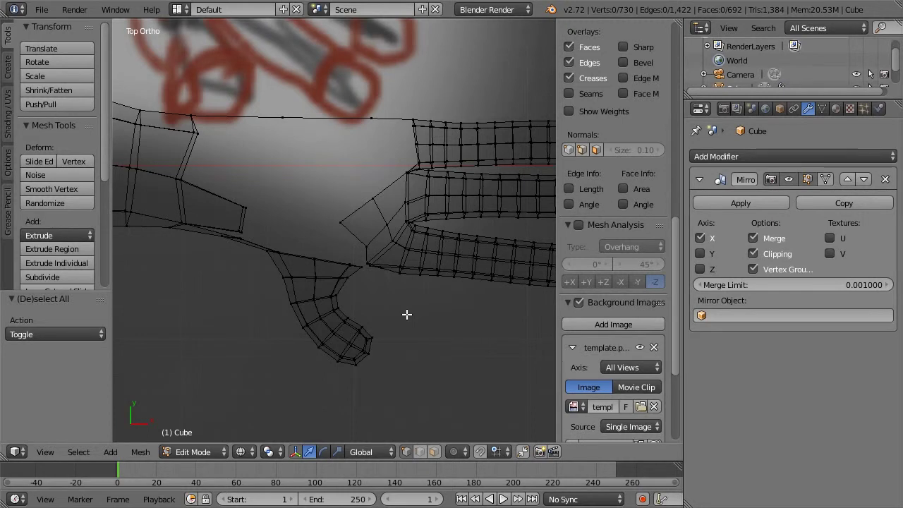
# Box-select the remaining palm vertices behind the middle finger's base in wireframe and delete them
pyautogui.scroll(2, 326, 217)
pyautogui.press('z')
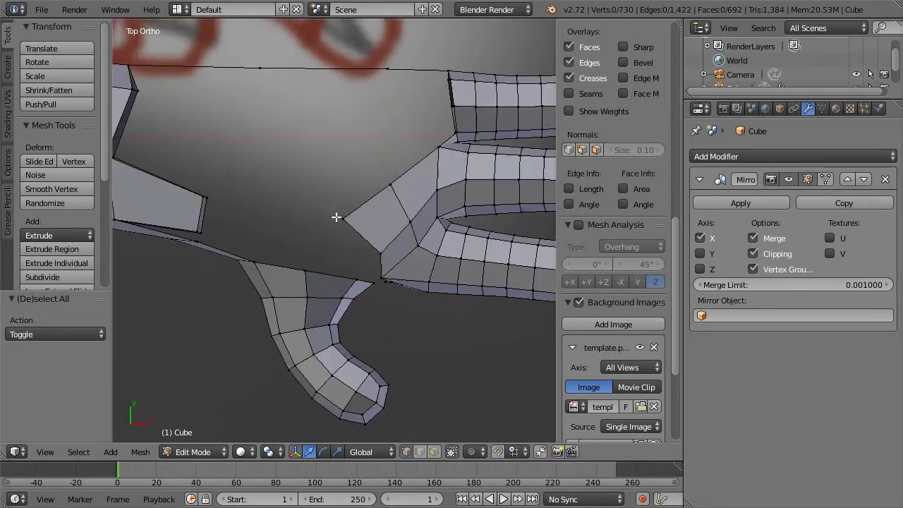
pyautogui.moveTo(401, 237); pyautogui.dragTo(319, 292, button='middle')
pyautogui.press('KP_7')
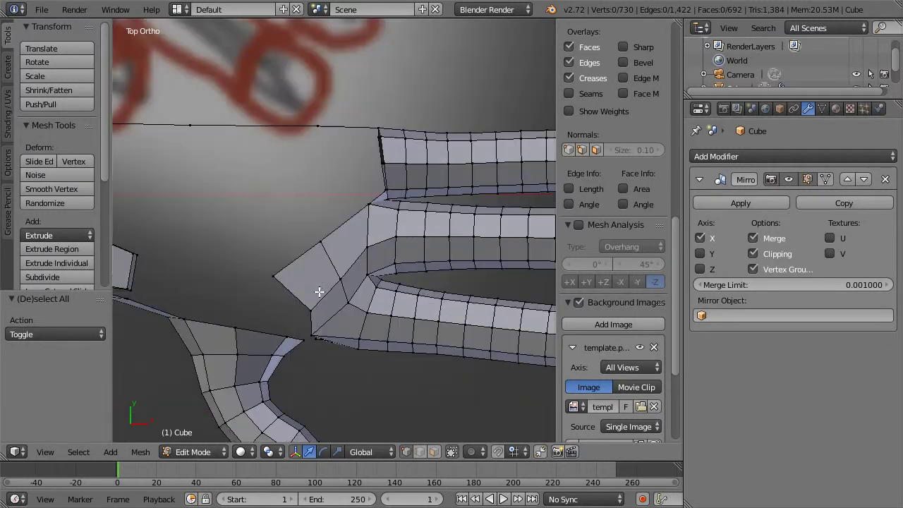
pyautogui.press('z')
pyautogui.press('b')
pyautogui.moveTo(254, 227); pyautogui.dragTo(347, 302)
pyautogui.press('x')
pyautogui.click(346, 301)
# Delete the leftover palm vertices at the corner behind the index finger's base
pyautogui.press('b')
pyautogui.moveTo(264, 289); pyautogui.dragTo(313, 319)
pyautogui.press('x')
pyautogui.click(313, 319)
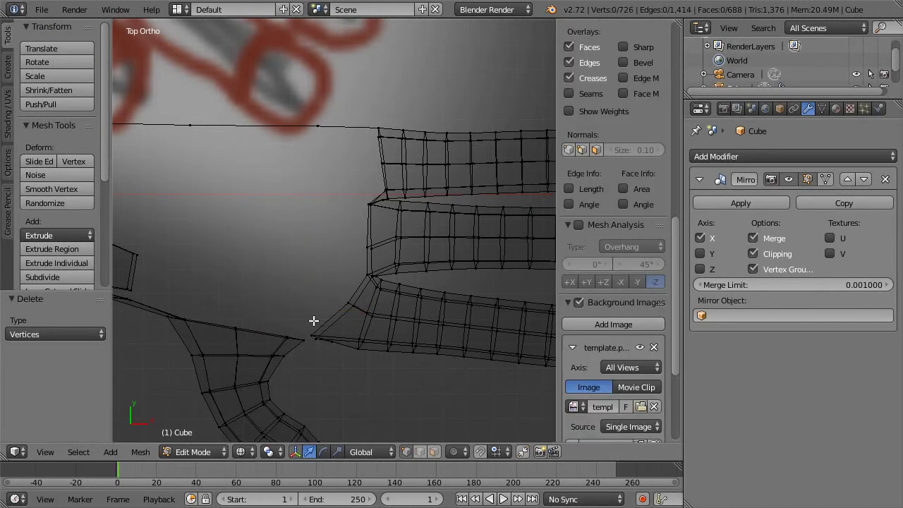
# Switch the mesh to solid shading and edge selection, viewing the gap between the thumb base and the index finger
pyautogui.scroll(1, 355, 269)
pyautogui.moveTo(355, 268); pyautogui.dragTo(313, 162, button='middle')
pyautogui.press('z')
pyautogui.scroll(3, 336, 223)
pyautogui.moveTo(326, 130); pyautogui.dragTo(346, 157, button='middle')
pyautogui.moveTo(350, 218); pyautogui.dragTo(299, 256, button='middle')
pyautogui.click(423, 454)
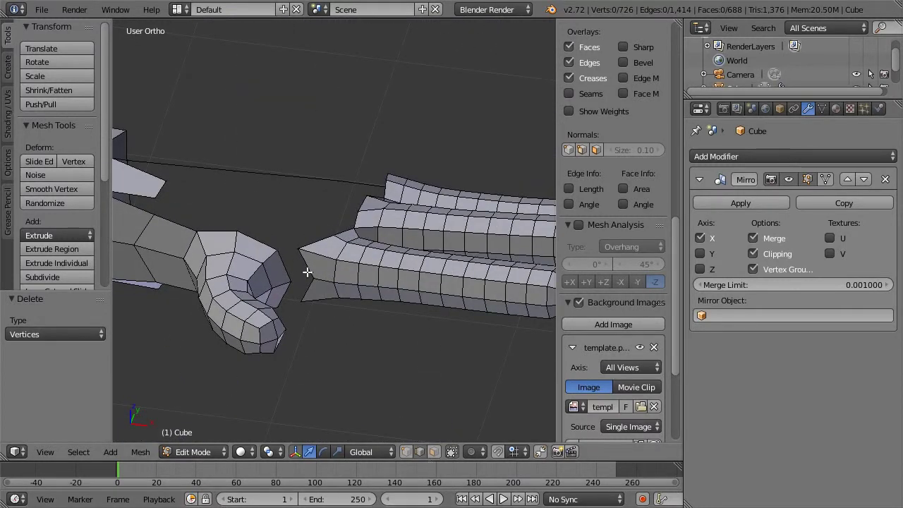
# Try to fill the gap between the thumb base and the index finger with faces, and undo the attempt
pyautogui.rightClick(307, 272)
pyautogui.keyDown('shift'); pyautogui.rightClick(284, 272); pyautogui.keyUp('shift')
pyautogui.press('f')
pyautogui.press('a')
pyautogui.moveTo(309, 297); pyautogui.dragTo(307, 242, button='middle')
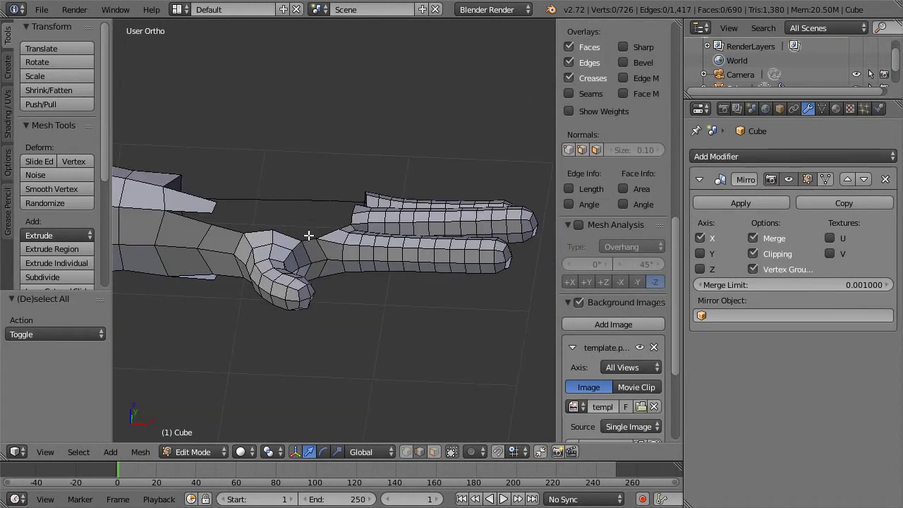
pyautogui.scroll(2, 305, 240)
pyautogui.hotkey('ctrl', 'z')
pyautogui.hotkey('ctrl', 'z')
pyautogui.hotkey('ctrl', 'z')
pyautogui.hotkey('ctrl', 'z')
pyautogui.hotkey('ctrl', 'z')
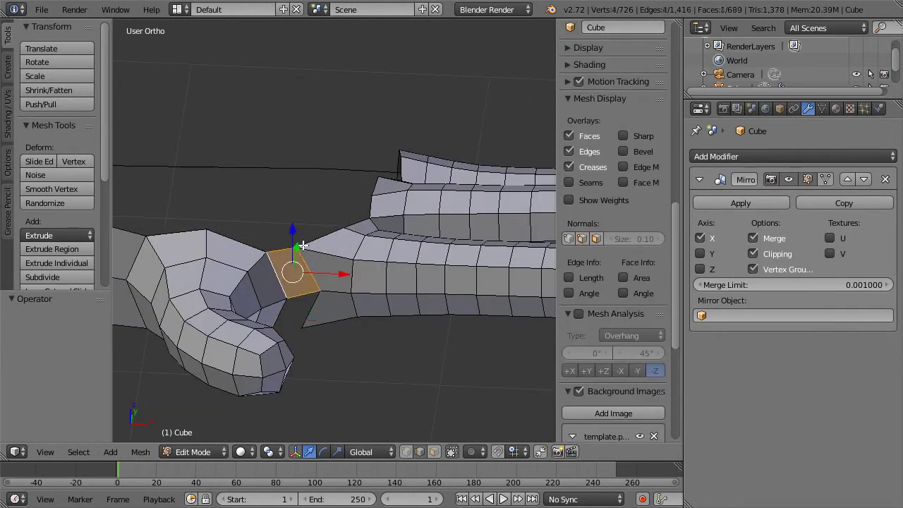
# Fill two faces between facing edge pairs of the thumb base and the index finger's base, on the upper and lower sides
pyautogui.rightClick(312, 263)
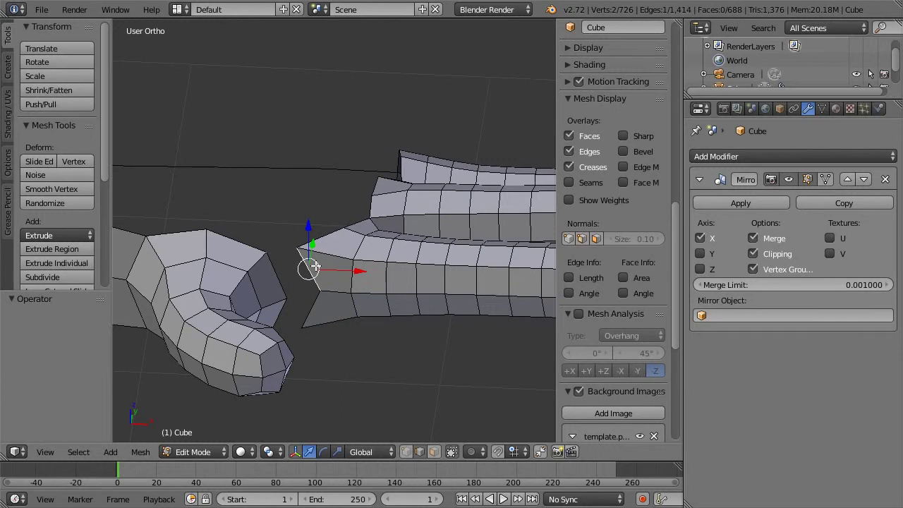
pyautogui.keyDown('shift'); pyautogui.rightClick(275, 275); pyautogui.keyUp('shift')
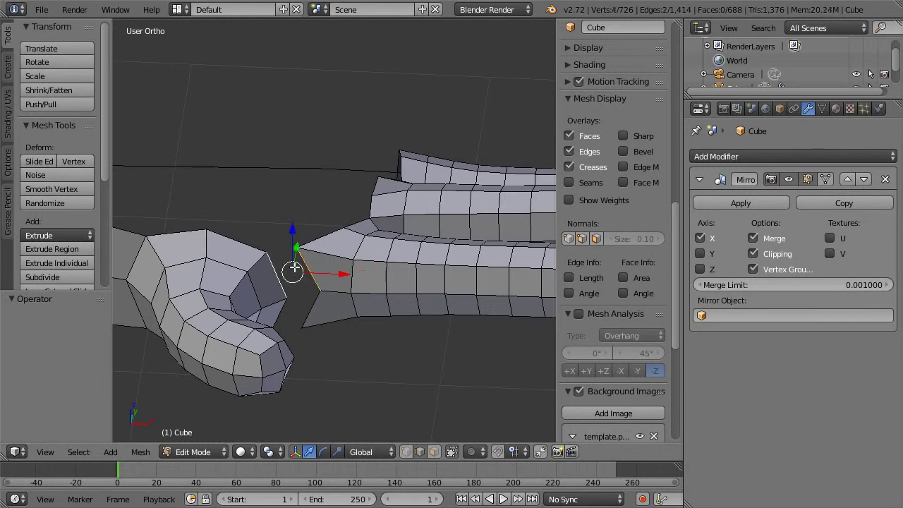
pyautogui.press('f')
pyautogui.moveTo(343, 288); pyautogui.dragTo(286, 127, button='middle')
pyautogui.rightClick(268, 258)
pyautogui.keyDown('shift'); pyautogui.rightClick(237, 268); pyautogui.keyUp('shift')
pyautogui.press('f')
# From the top view, extrude the two upper edges of the thumb base into the palm area and rotate them about -7.5°
pyautogui.scroll(-3, 263, 192)
pyautogui.press('KP_1')
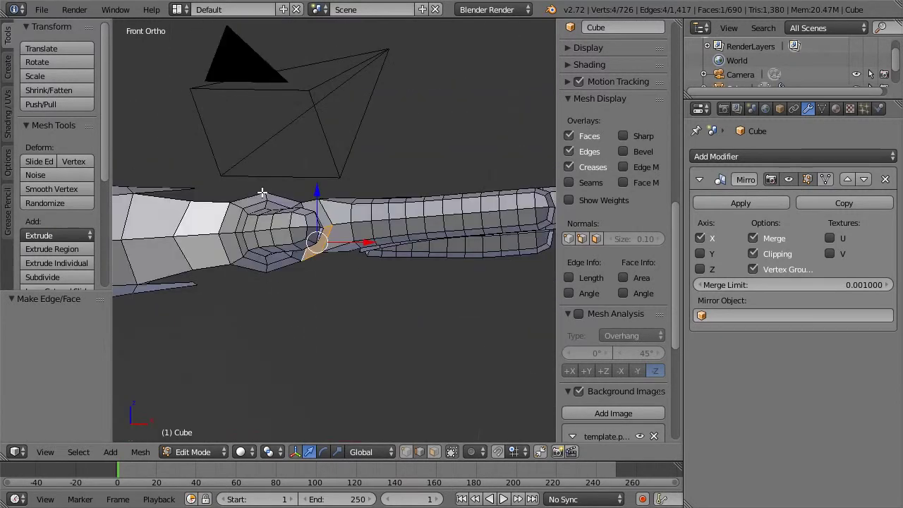
pyautogui.press('KP_7')
pyautogui.rightClick(274, 297)
pyautogui.keyDown('shift'); pyautogui.rightClick(251, 293); pyautogui.keyUp('shift')
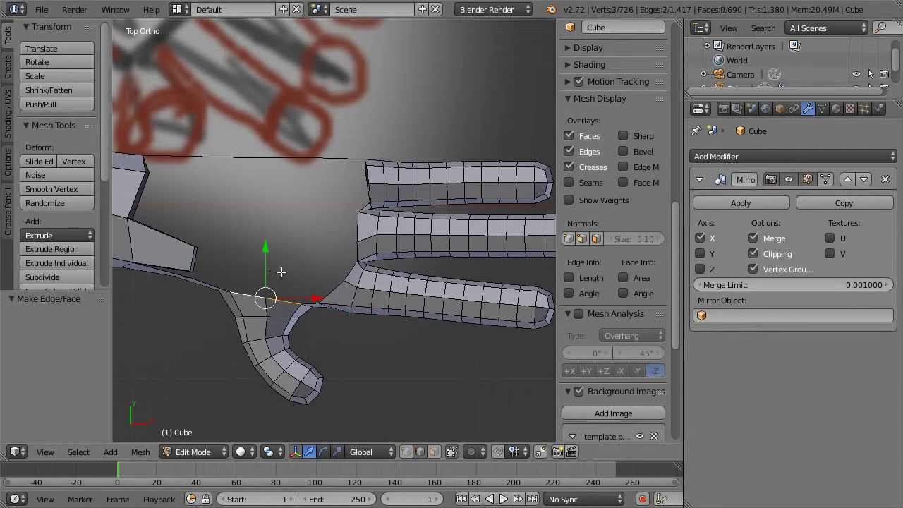
pyautogui.press('e')
pyautogui.click(289, 246)
pyautogui.press('r')
pyautogui.click(312, 230)
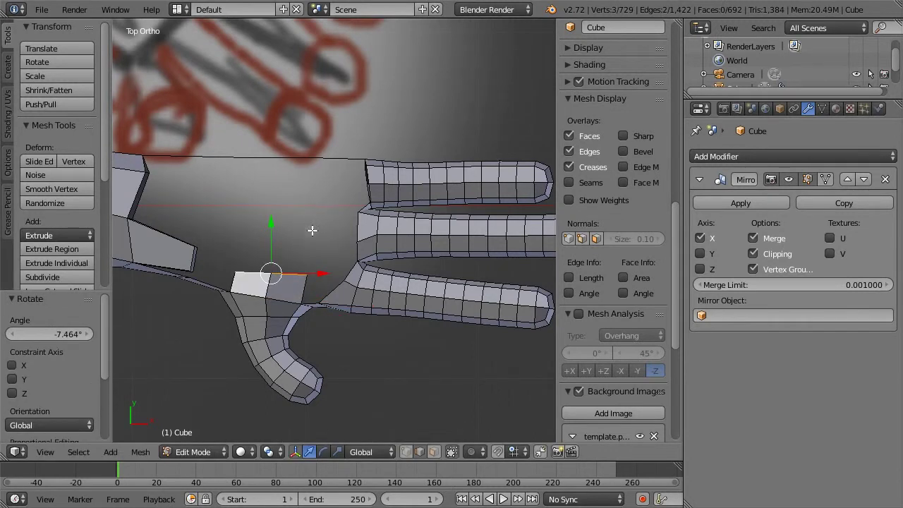
# Extrude the end edges of the palm strip three more segments across the palm, away from the thumb
pyautogui.press('e')
pyautogui.click(318, 209)
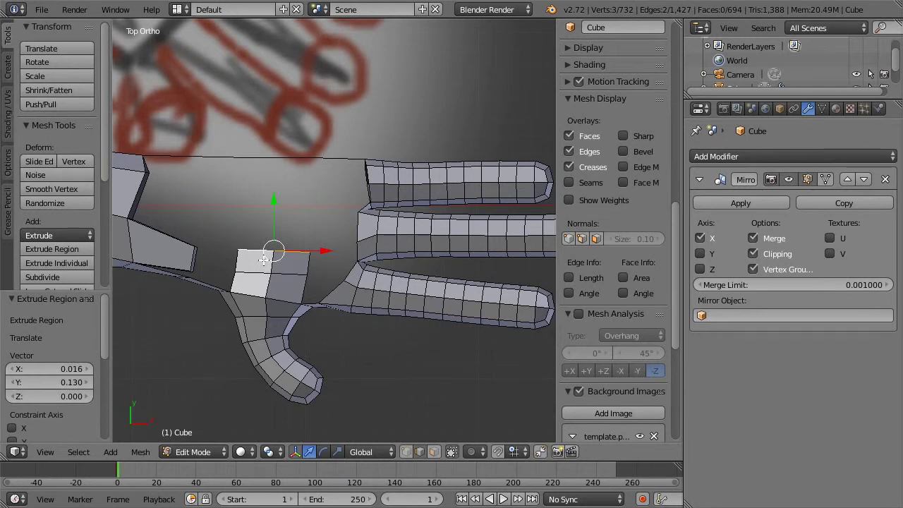
pyautogui.moveTo(362, 285); pyautogui.dragTo(343, 227, button='middle')
pyautogui.moveTo(336, 230); pyautogui.dragTo(324, 260, button='middle')
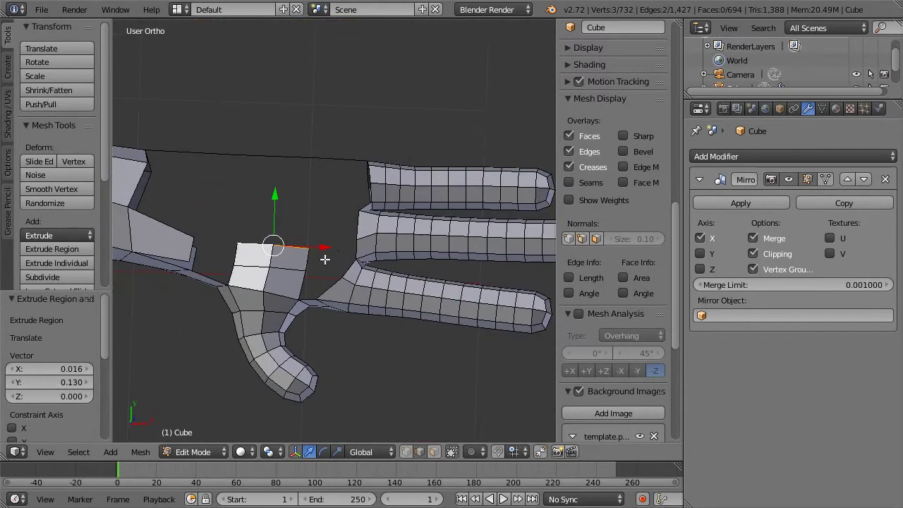
pyautogui.press('KP_7')
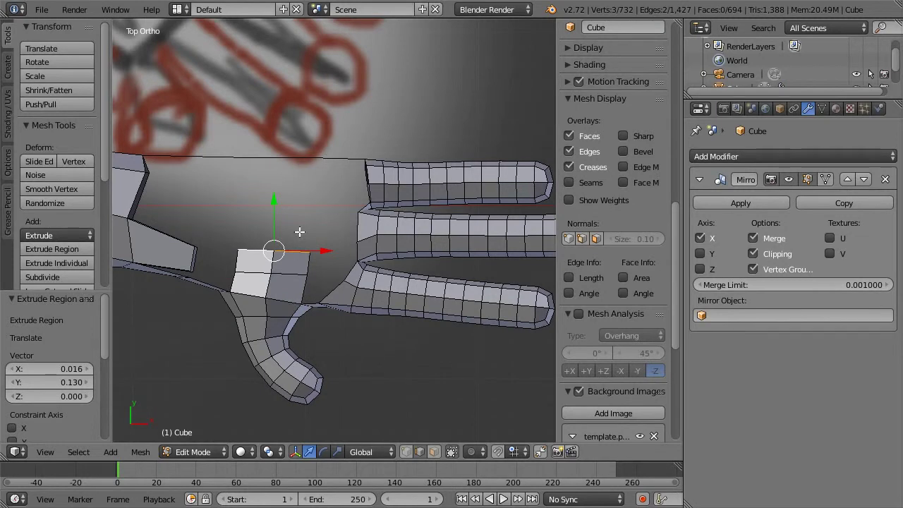
pyautogui.press('e')
pyautogui.click(302, 209)
pyautogui.press('e')
pyautogui.click(305, 186)
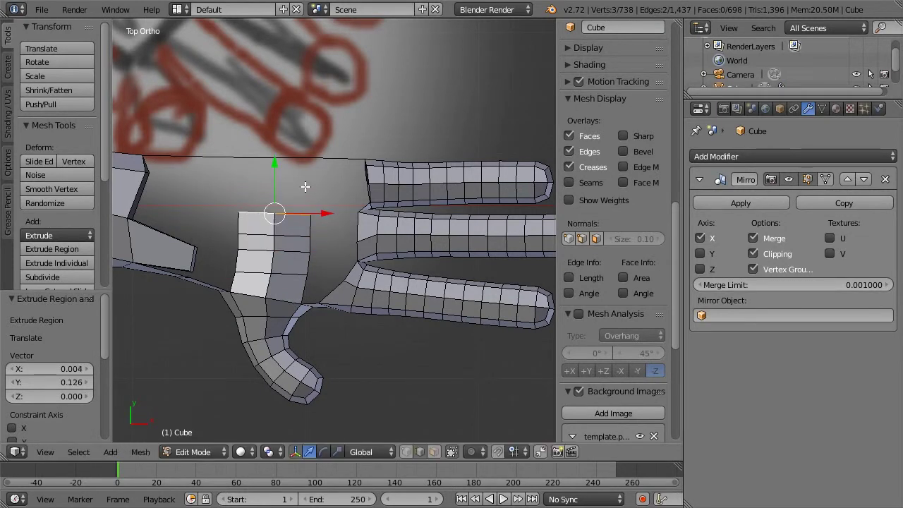
# Extrude the palm strip two more segments, straighten its end edges by rotation, and move them 0.045 along Y
pyautogui.press('e')
pyautogui.click(313, 164)
pyautogui.press('e')
pyautogui.click(314, 144)
pyautogui.press('r')
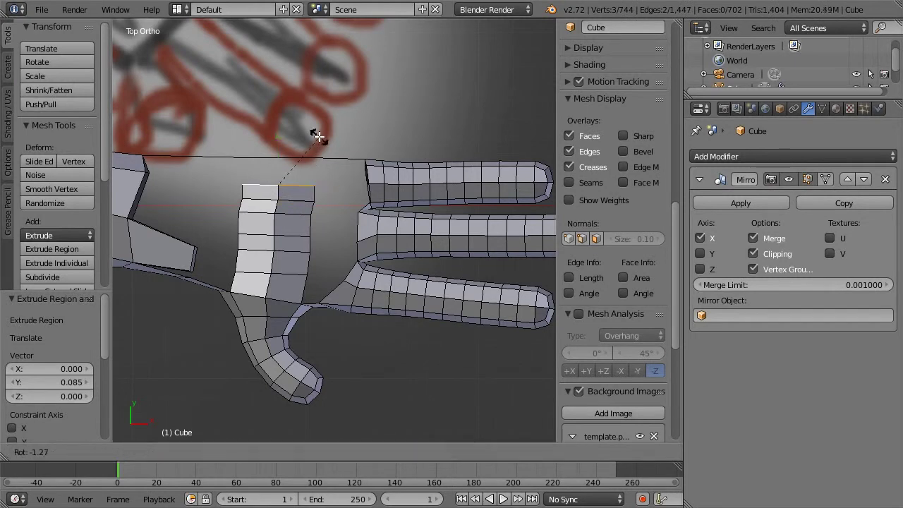
pyautogui.click(318, 137)
pyautogui.press('g')
pyautogui.click(318, 129)
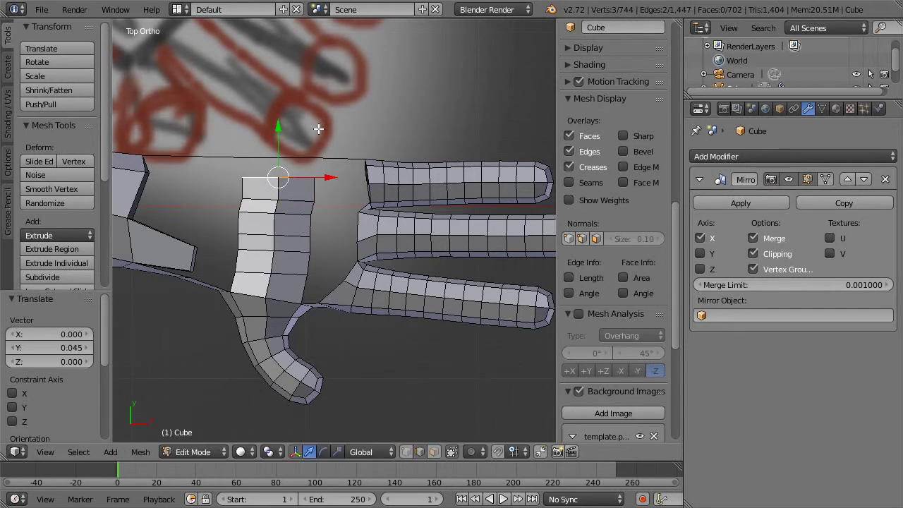
# Fill the face joining the palm strip to the index finger's base, leaving its adjoining open edge selected
pyautogui.moveTo(329, 145); pyautogui.dragTo(335, 246, button='middle')
pyautogui.scroll(3, 263, 202)
pyautogui.rightClick(257, 285)
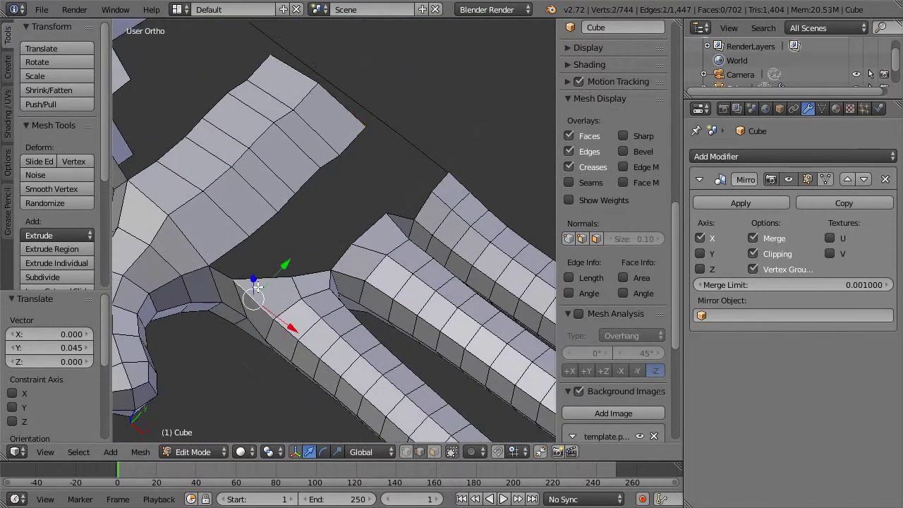
pyautogui.rightClick(232, 275)
pyautogui.keyDown('shift'); pyautogui.rightClick(225, 248); pyautogui.keyUp('shift')
pyautogui.keyDown('shift'); pyautogui.rightClick(248, 281); pyautogui.keyUp('shift')
pyautogui.press('f')
pyautogui.rightClick(272, 253)
pyautogui.press('f')
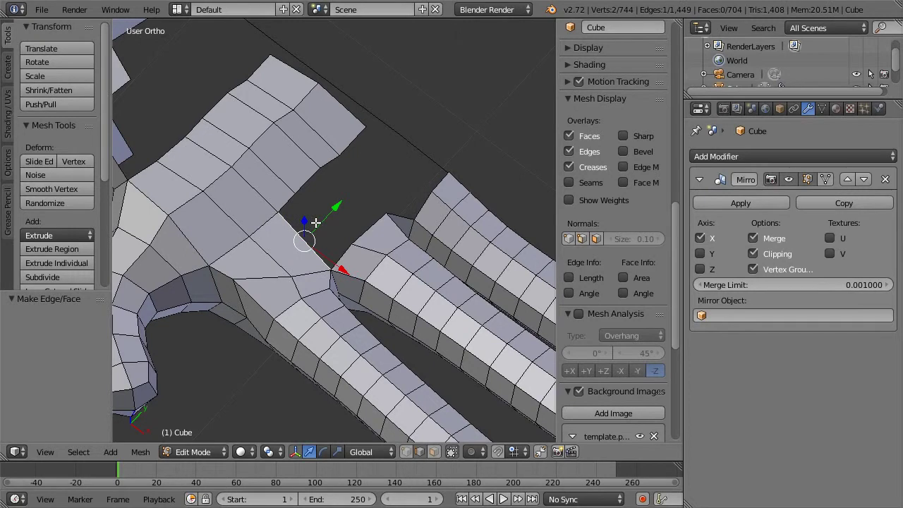
pyautogui.hotkey('ctrl', 'z')
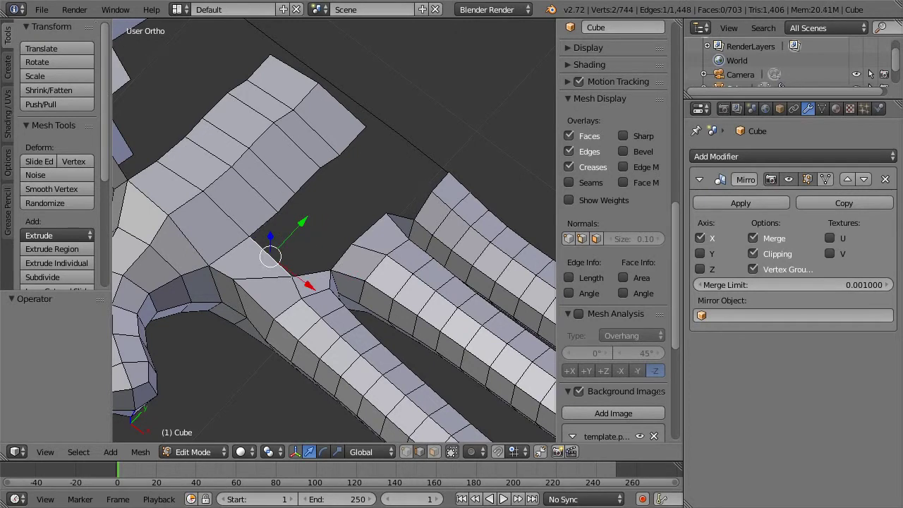
# Enable the Mesh: F2 add-on in the user preferences, save the user settings and close the preferences
pyautogui.click(42, 10)
pyautogui.click(63, 167)
pyautogui.moveTo(181, 209); pyautogui.dragTo(363, 47)
pyautogui.click(443, 71)
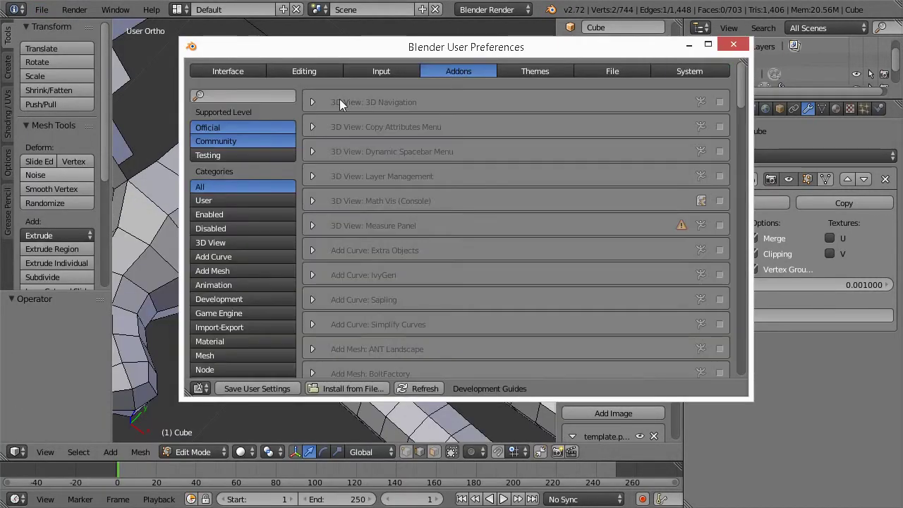
pyautogui.click(234, 95)
pyautogui.write('f')
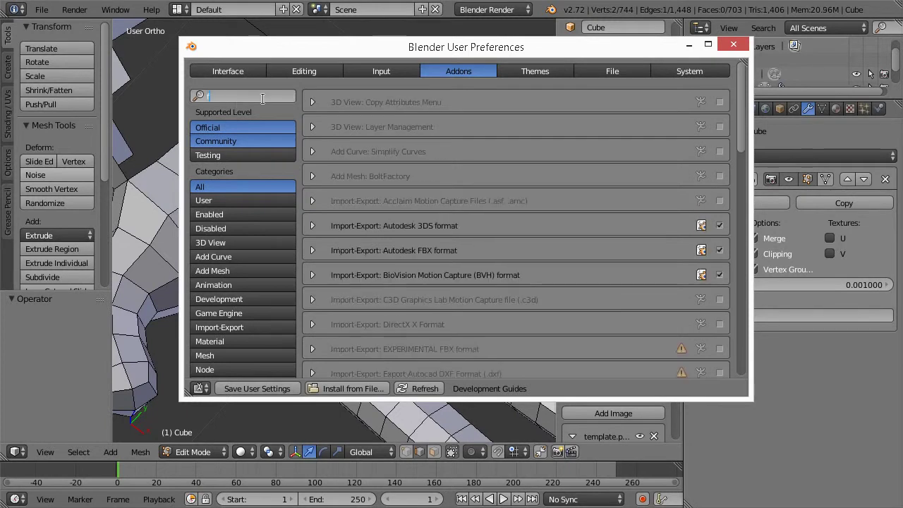
pyautogui.write('2')
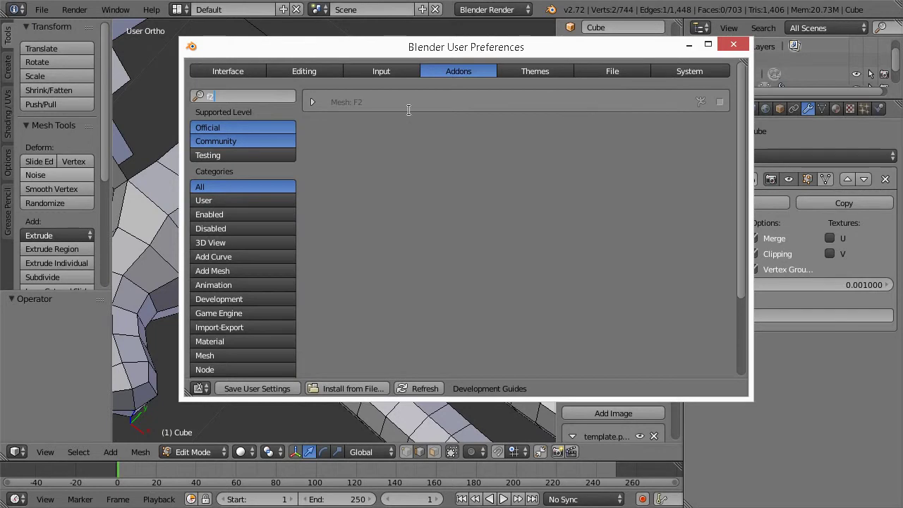
pyautogui.click(263, 390)
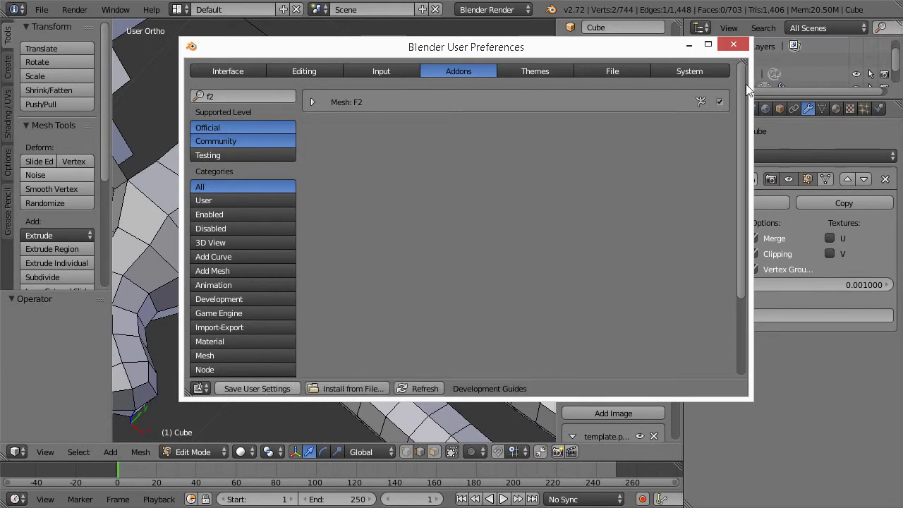
pyautogui.click(734, 47)
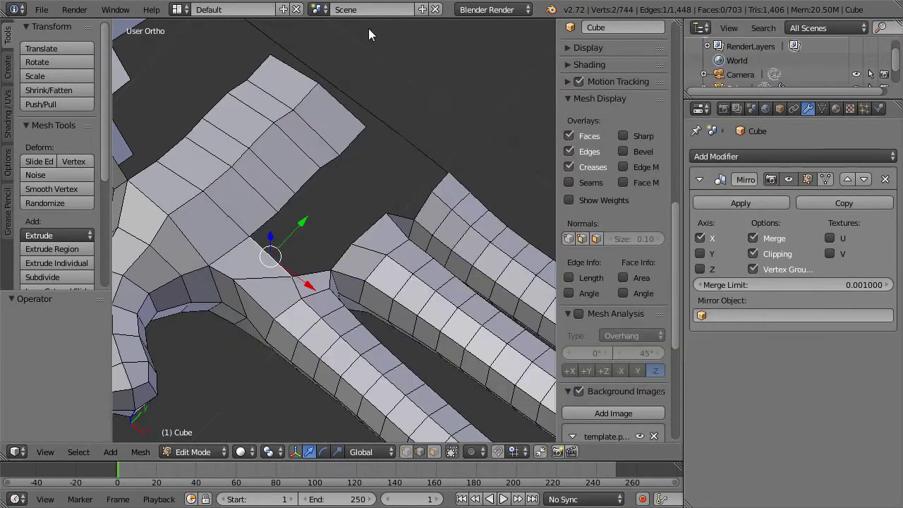
# Use F2 to fill five successive faces between the palm strip and the finger bases, undoing the surplus last face
pyautogui.moveTo(365, 216); pyautogui.dragTo(254, 189, button='middle')
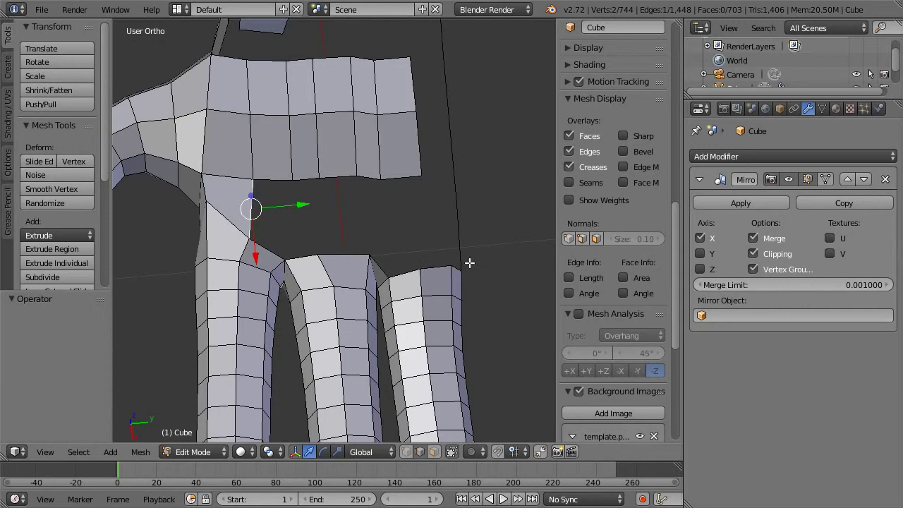
pyautogui.press('f')
pyautogui.press('f')
pyautogui.press('f')
pyautogui.press('f')
pyautogui.press('f')
pyautogui.press('f')
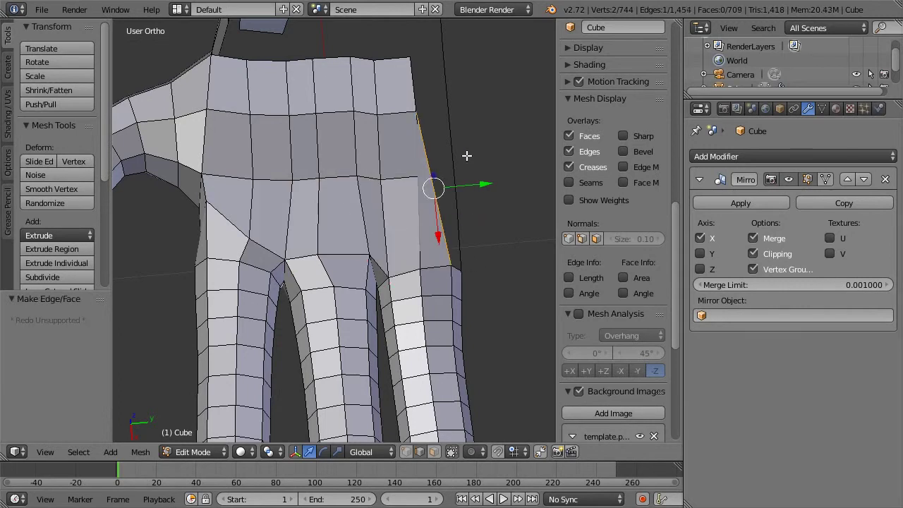
pyautogui.hotkey('ctrl', 'z')
# Extrude the palm strip's two end edges toward the hand's outer side and fill the adjoining face to the outer finger
pyautogui.moveTo(474, 153); pyautogui.dragTo(365, 98, button='middle')
pyautogui.moveTo(423, 197); pyautogui.dragTo(464, 226, button='middle')
pyautogui.rightClick(450, 203)
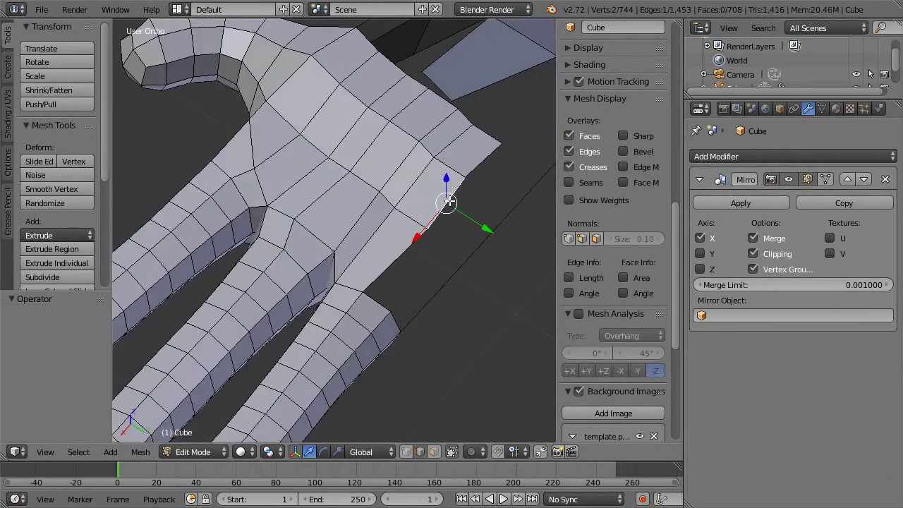
pyautogui.press('KP_7')
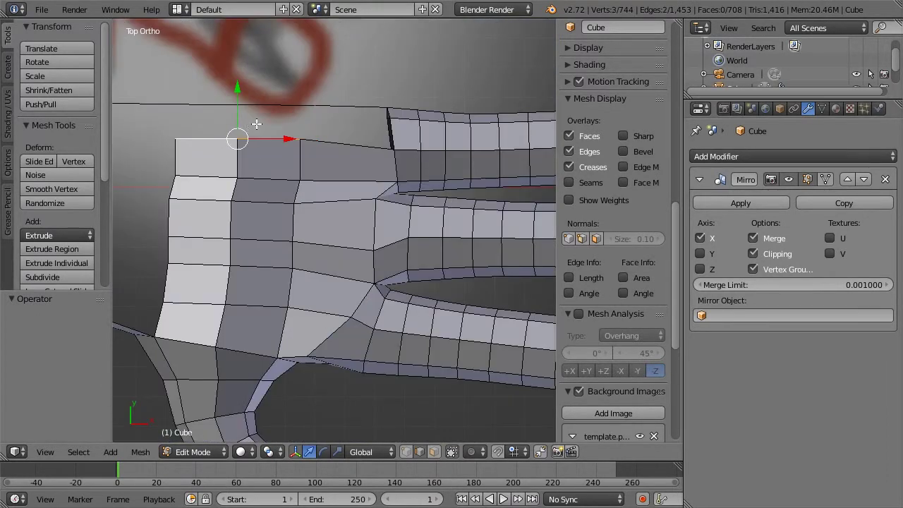
pyautogui.press('e')
pyautogui.click(233, 111)
pyautogui.rightClick(321, 133)
pyautogui.press('f')
pyautogui.press('a')
# Fill the side face of the palm next to the outer finger's base, between the palm's upper rim and the long side edge
pyautogui.moveTo(386, 99); pyautogui.dragTo(303, 205, button='middle')
pyautogui.rightClick(302, 279)
pyautogui.press('f')
pyautogui.hotkey('ctrl', 'z')
pyautogui.keyDown('shift'); pyautogui.rightClick(314, 291); pyautogui.keyUp('shift')
pyautogui.keyDown('shift'); pyautogui.rightClick(324, 252); pyautogui.keyUp('shift')
pyautogui.press('f')
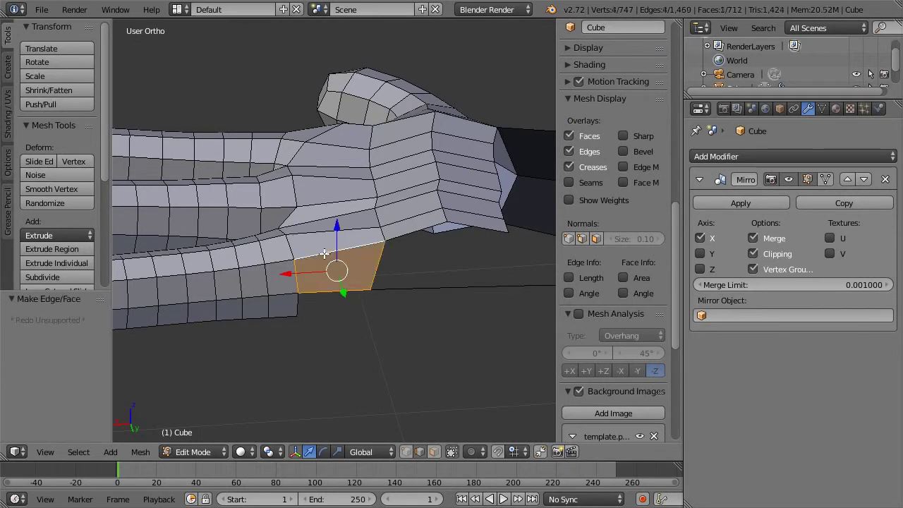
# Try to continue the palm's side wall toward the wrist with further F2 faces, and undo them
pyautogui.rightClick(375, 271)
pyautogui.press('f')
pyautogui.keyDown('shift'); pyautogui.moveTo(499, 258); pyautogui.dragTo(311, 246, button='middle'); pyautogui.keyUp('shift')
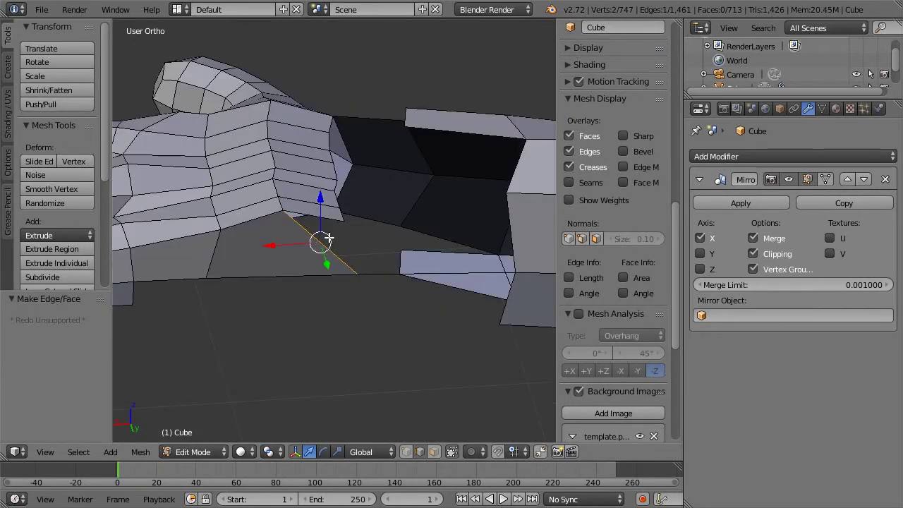
pyautogui.press('f')
pyautogui.moveTo(378, 196); pyautogui.dragTo(390, 233, button='middle')
pyautogui.hotkey('ctrl', 'z')
pyautogui.rightClick(313, 276)
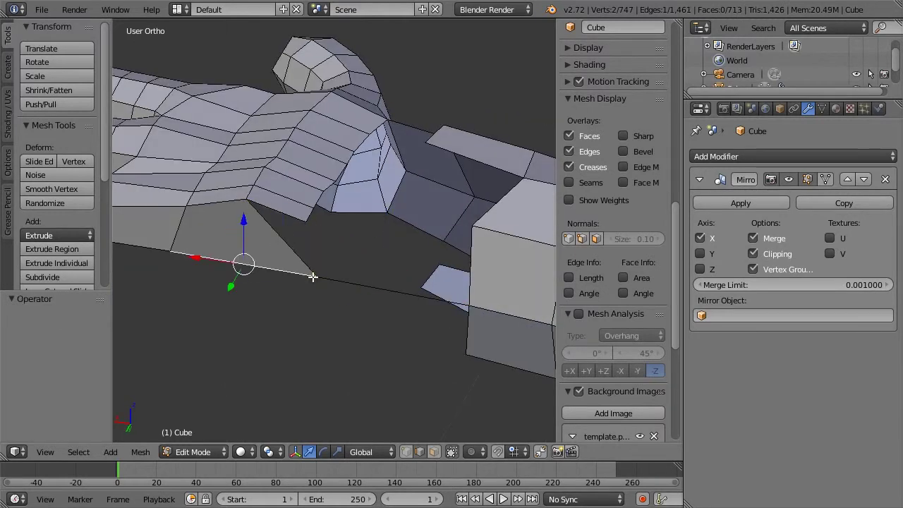
pyautogui.hotkey('ctrl', 'z')
pyautogui.hotkey('ctrl', 'z')
# Subdivide the long edge on the palm's outer side and fill two more side faces toward the wrist with F2
pyautogui.rightClick(283, 273)
pyautogui.press('w')
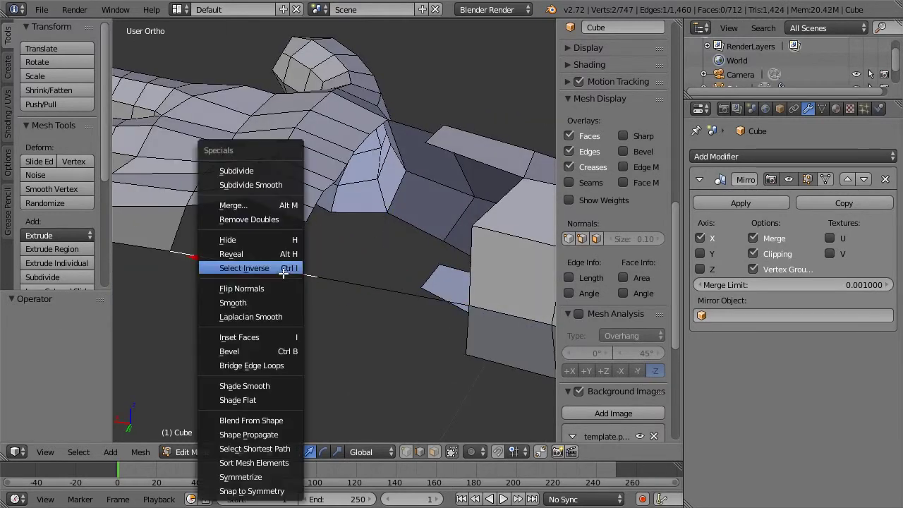
pyautogui.click(260, 175)
pyautogui.rightClick(180, 228)
pyautogui.press('f')
pyautogui.press('f')
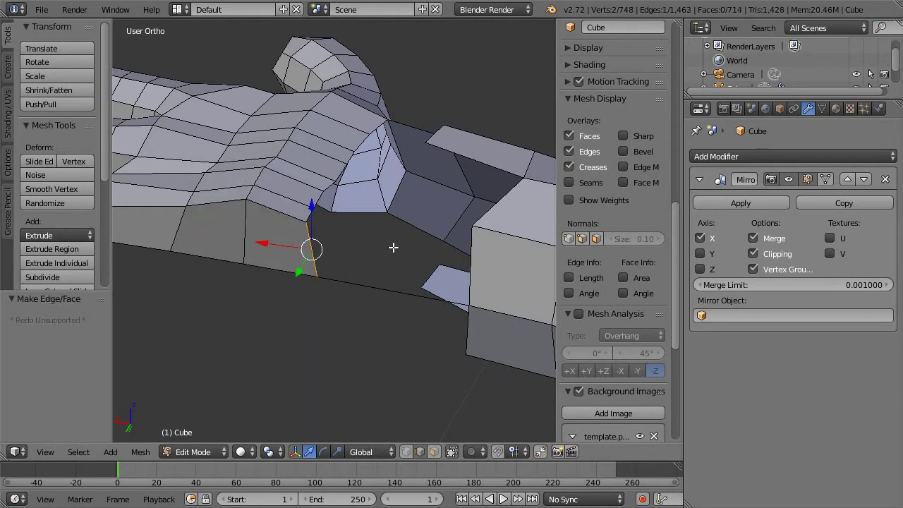
# Box-select the inner faces of the palm's upper surface in the top view and duplicate them -0.4 along Z as the underside
pyautogui.scroll(-3, 295, 244)
pyautogui.moveTo(305, 266); pyautogui.dragTo(369, 173, button='middle')
pyautogui.moveTo(448, 237); pyautogui.dragTo(324, 83, button='middle')
pyautogui.press('KP_1')
pyautogui.press('KP_7')
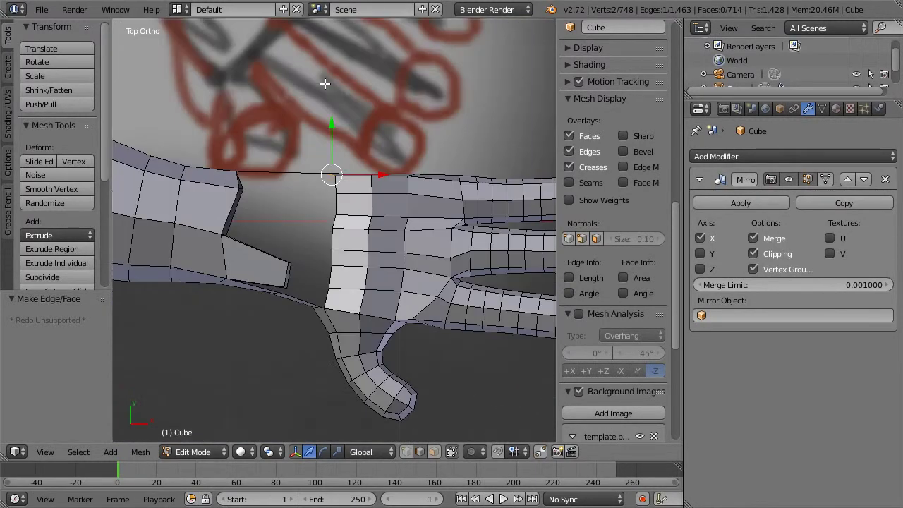
pyautogui.scroll(2, 340, 108)
pyautogui.press('a')
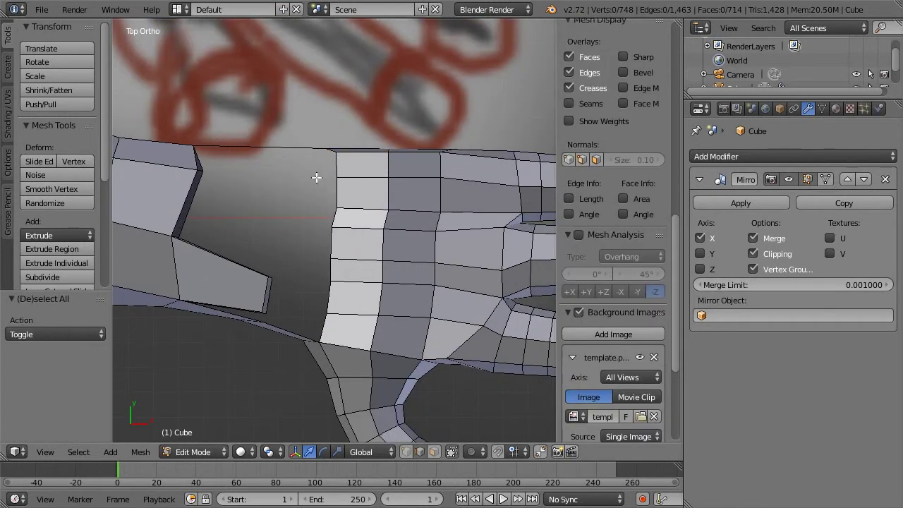
pyautogui.press('b')
pyautogui.moveTo(299, 166); pyautogui.dragTo(448, 322)
pyautogui.press('KP_1')
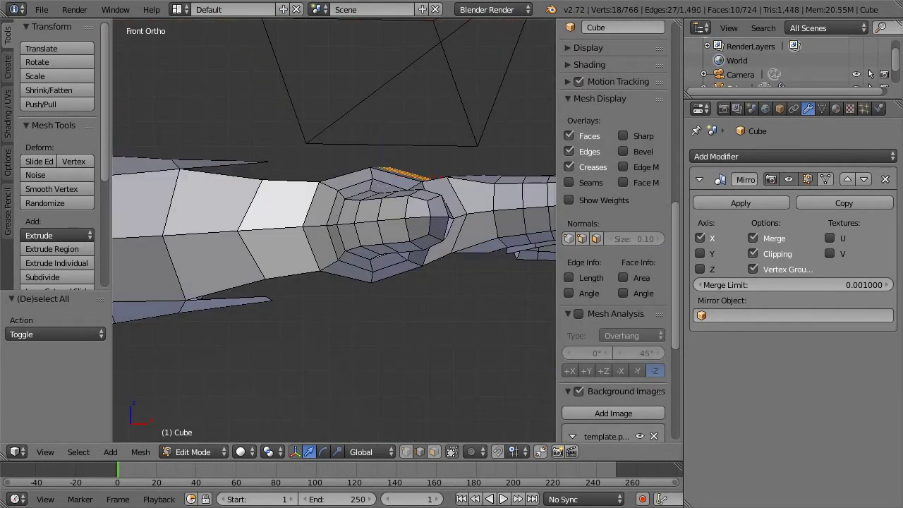
pyautogui.press('e')
pyautogui.click(422, 293)
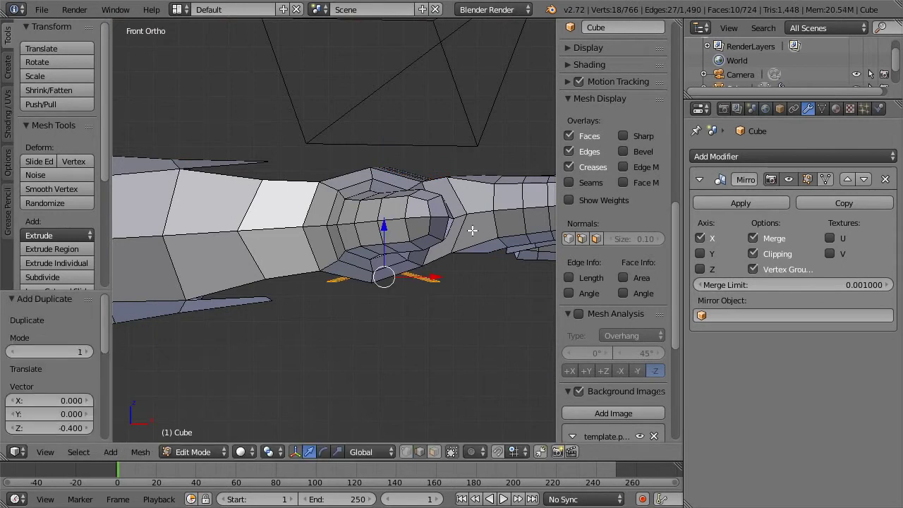
# Move the duplicated underside faces further down along Z in the front view, clear of the hand
pyautogui.press('z')
pyautogui.scroll(1, 437, 293)
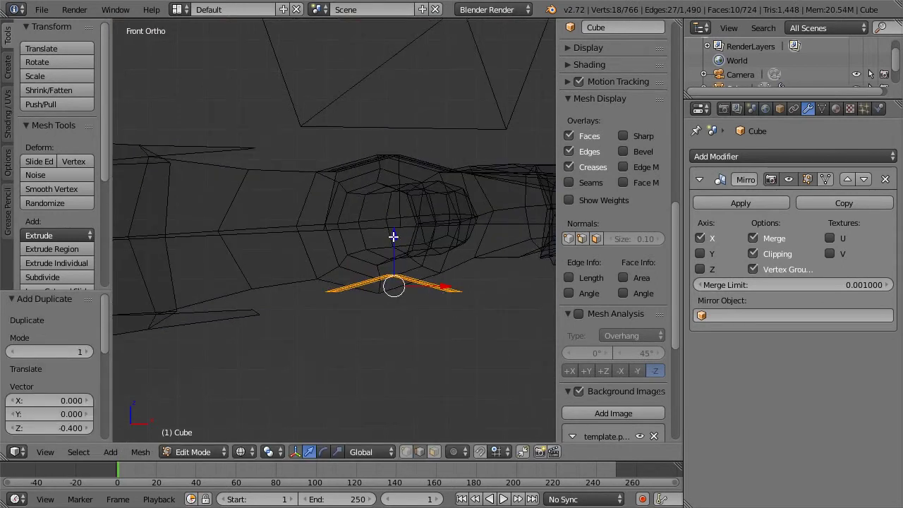
pyautogui.press('g')
pyautogui.press('z')
pyautogui.click(395, 297)
# Box-select the middle row of vertices on the duplicated faces and lower it along Z so the strip bulges downward
pyautogui.press('a')
pyautogui.press('z')
pyautogui.press('a')
pyautogui.press('a')
pyautogui.keyDown('alt'); pyautogui.rightClick(406, 371); pyautogui.keyUp('alt')
pyautogui.press('z')
pyautogui.press('a')
pyautogui.press('b')
pyautogui.moveTo(373, 318); pyautogui.dragTo(409, 366)
pyautogui.press('g')
pyautogui.press('z')
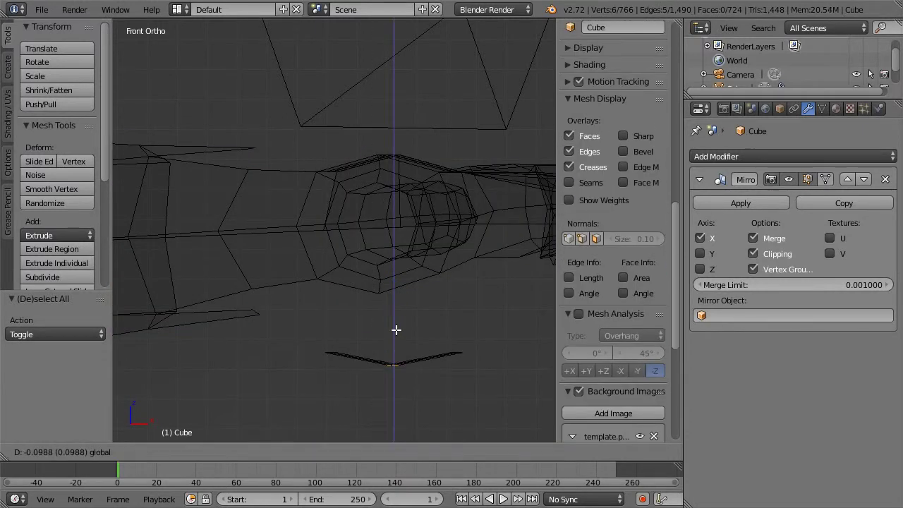
pyautogui.click(396, 330)
# Select the whole linked underside strip and raise it 0.228 along Z to the underside of the palm
pyautogui.press('a')
pyautogui.press('a')
pyautogui.press('l')
pyautogui.moveTo(392, 309); pyautogui.dragTo(388, 242)
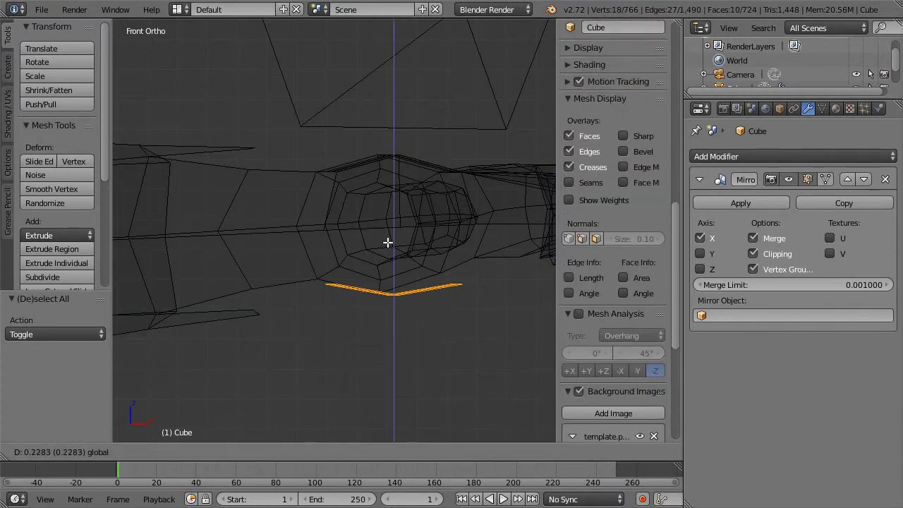
pyautogui.click(387, 242)
pyautogui.press('z')
# Fill a side face between the outer edge of the underside strip and the palm's side wall nearest the fingers
pyautogui.moveTo(446, 254); pyautogui.dragTo(328, 265, button='middle')
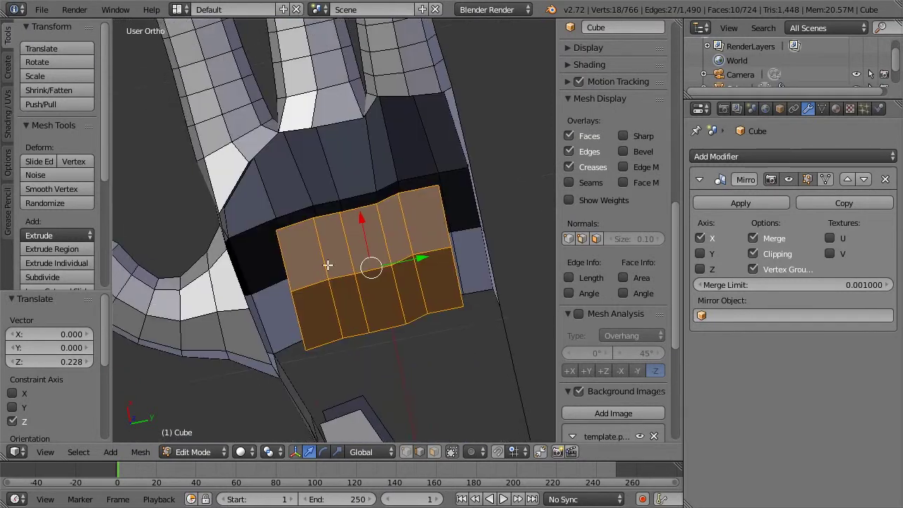
pyautogui.moveTo(280, 224); pyautogui.dragTo(325, 220, button='middle')
pyautogui.rightClick(345, 227)
pyautogui.keyDown('shift'); pyautogui.rightClick(361, 160); pyautogui.keyUp('shift')
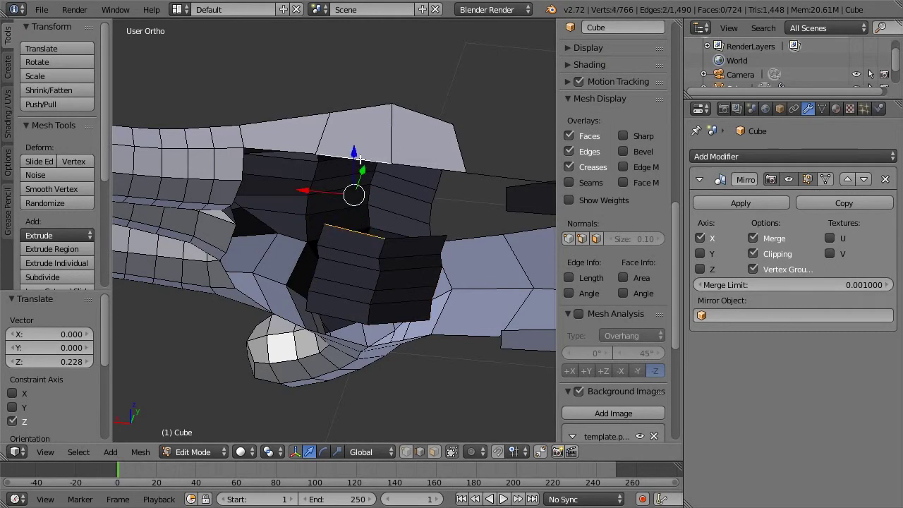
pyautogui.press('f')
# Fill the neighbouring side face toward the wrist between the underside strip and the palm's side wall
pyautogui.moveTo(379, 197); pyautogui.dragTo(403, 202, button='middle')
pyautogui.rightClick(416, 188)
pyautogui.rightClick(432, 214)
pyautogui.rightClick(453, 146)
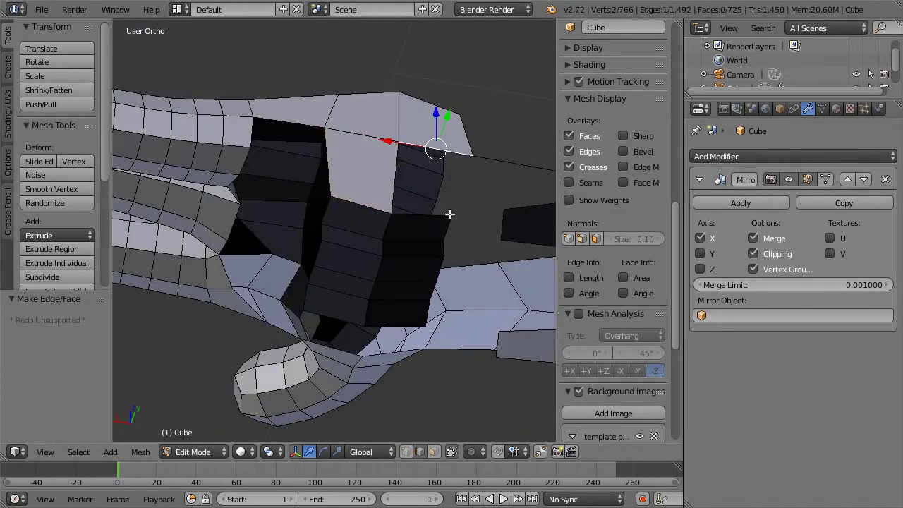
pyautogui.keyDown('shift'); pyautogui.rightClick(450, 216); pyautogui.keyUp('shift')
pyautogui.press('f')
# Add one loop cut running lengthwise through the two new side faces
pyautogui.moveTo(316, 152); pyautogui.dragTo(419, 109, button='middle')
pyautogui.press('a')
pyautogui.hotkey('ctrl', 'r')
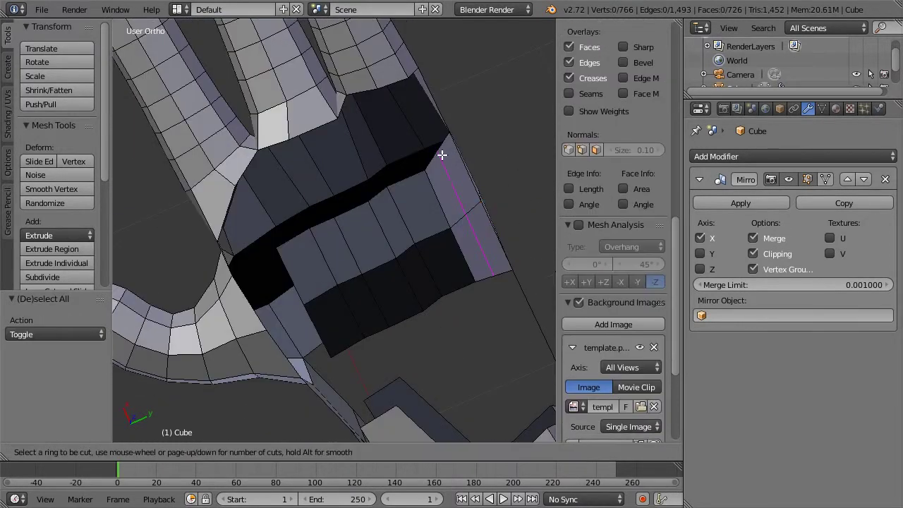
pyautogui.click(442, 154)
pyautogui.click(440, 151)
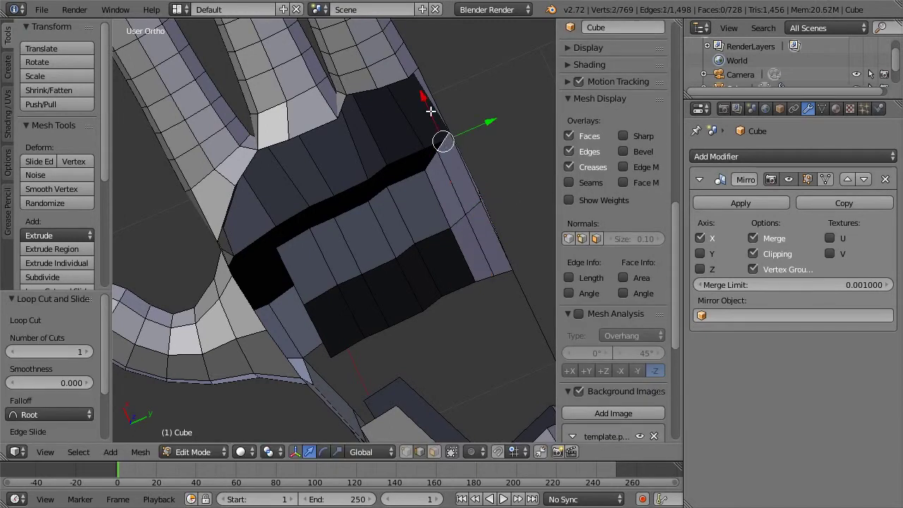
# Fill the first faces joining the outer finger's base to the new side faces and underside strip
pyautogui.moveTo(491, 127); pyautogui.dragTo(375, 119, button='middle')
pyautogui.keyDown('shift'); pyautogui.rightClick(359, 101); pyautogui.keyUp('shift')
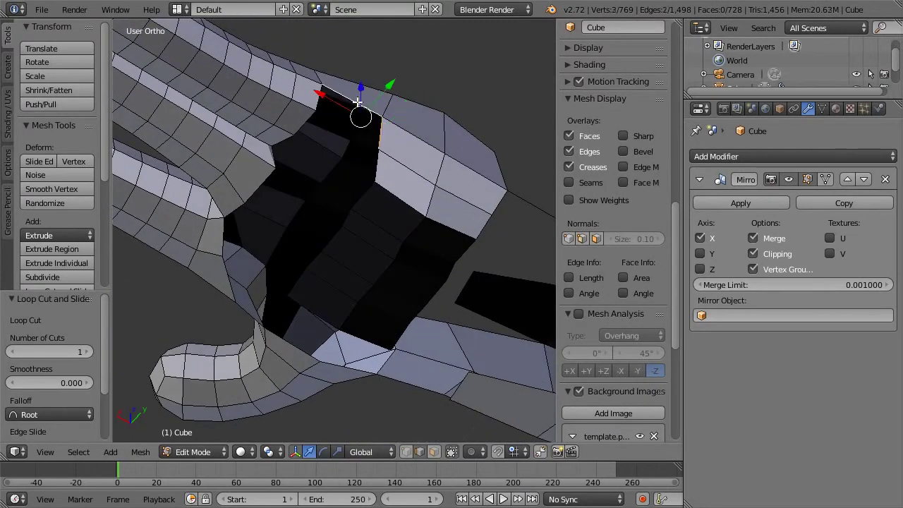
pyautogui.keyDown('shift'); pyautogui.rightClick(315, 92); pyautogui.keyUp('shift')
pyautogui.press('f')
pyautogui.rightClick(342, 127)
pyautogui.press('f')
# Continue filling faces across the underside between the finger bases and the underside strip, toward the thumb
pyautogui.moveTo(324, 167); pyautogui.dragTo(359, 125, button='middle')
pyautogui.press('f')
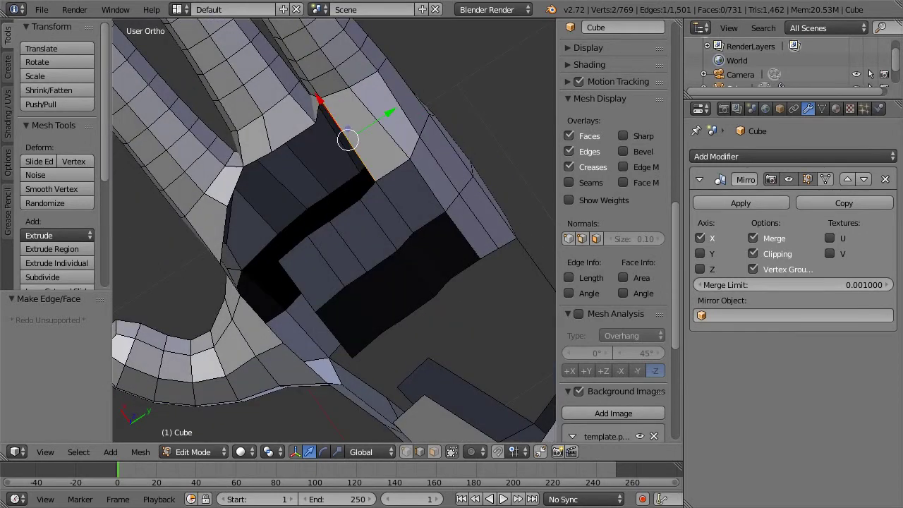
pyautogui.press('f')
pyautogui.press('f')
pyautogui.press('f')
pyautogui.press('f')
# Close the remaining underside gap beside the thumb with three faces between the index finger's base, thumb and strip
pyautogui.moveTo(326, 157); pyautogui.dragTo(473, 183, button='middle')
pyautogui.press('f')
pyautogui.hotkey('ctrl', 'z')
pyautogui.keyDown('shift'); pyautogui.rightClick(369, 133); pyautogui.keyUp('shift')
pyautogui.keyDown('shift'); pyautogui.rightClick(342, 127); pyautogui.keyUp('shift')
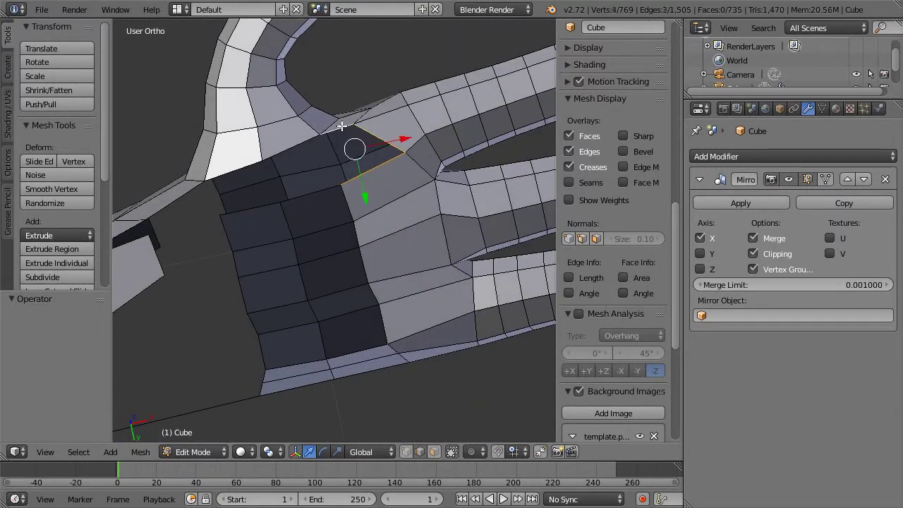
pyautogui.press('f')
pyautogui.rightClick(324, 153)
pyautogui.press('f')
pyautogui.press('f')
# Switch to vertex selection and merge the two close vertices at last on the thumb side of the forearm's underside rim
pyautogui.moveTo(249, 228); pyautogui.dragTo(330, 248, button='middle')
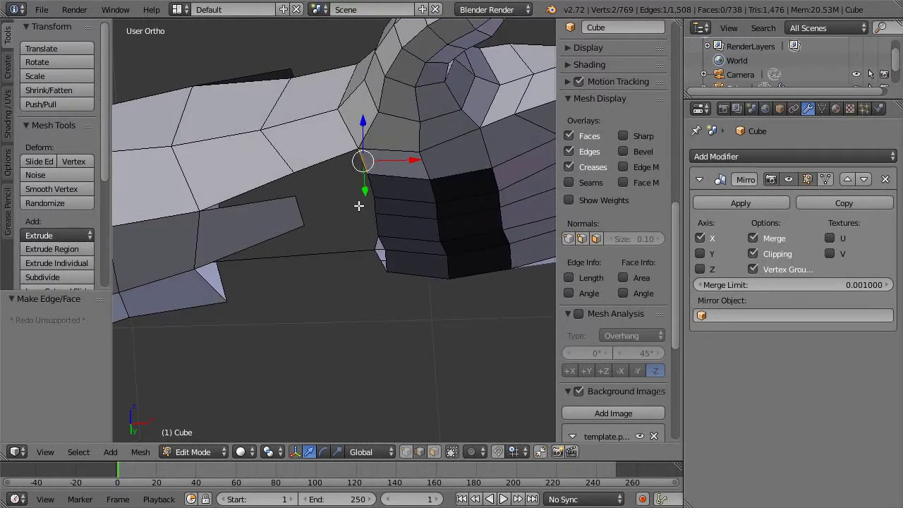
pyautogui.hotkey('ctrl', 'Tab')
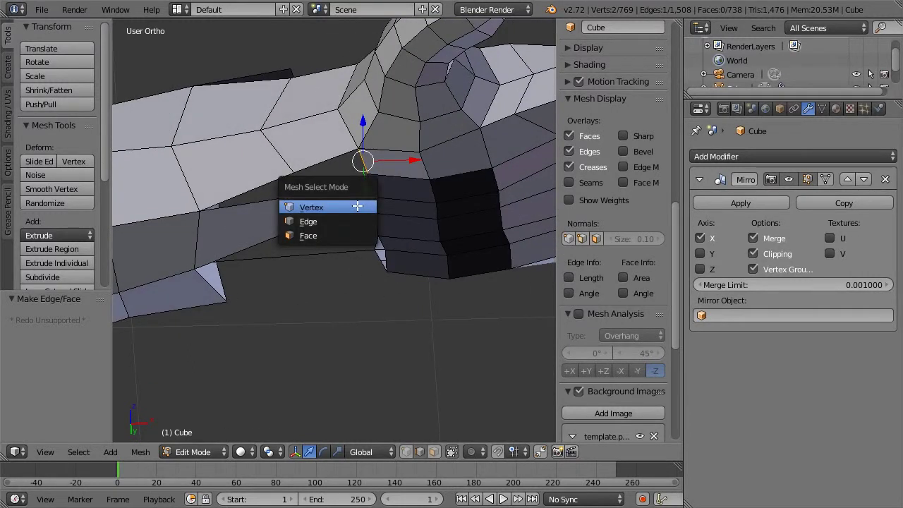
pyautogui.click(358, 206)
pyautogui.rightClick(296, 192)
pyautogui.press('w')
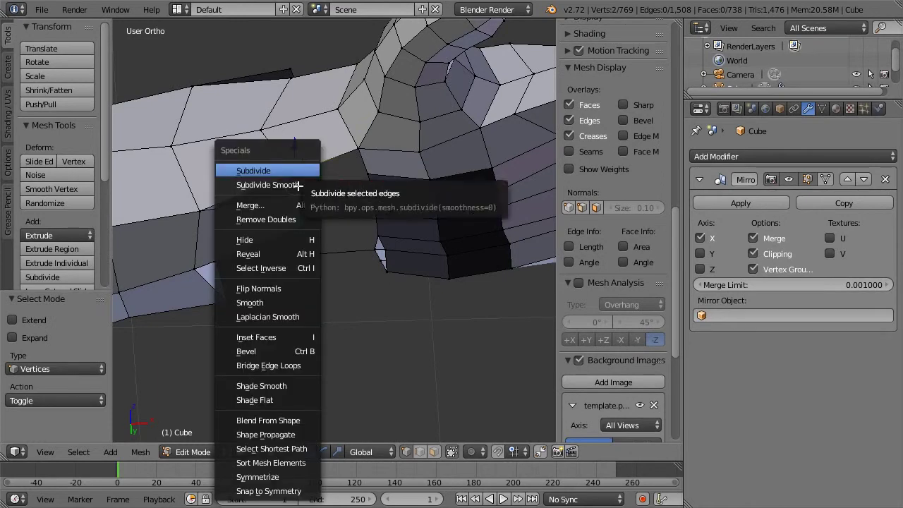
pyautogui.click(293, 205)
pyautogui.click(292, 219)
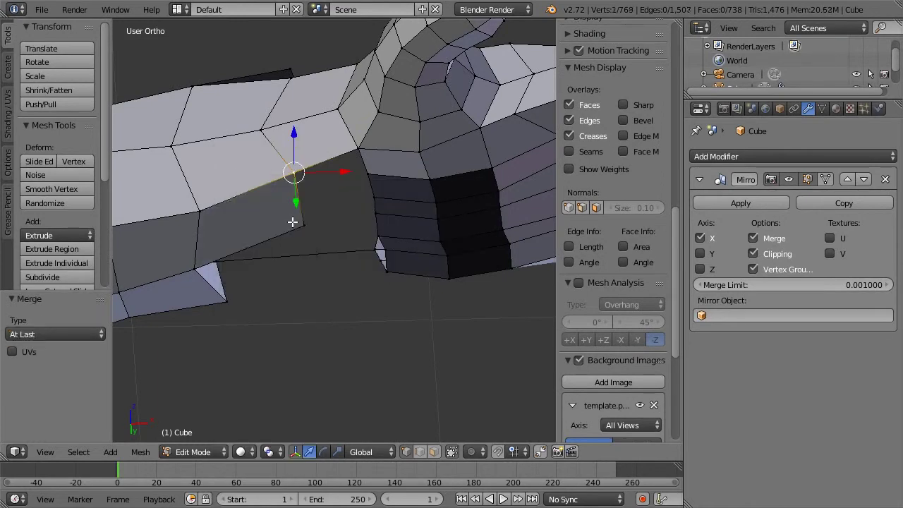
# Extrude the forearm rim's upper and lower outer corner vertices toward the palm by X 0.313 and Y -0.035 in top view
pyautogui.press('a')
pyautogui.moveTo(420, 158); pyautogui.dragTo(300, 181, button='middle')
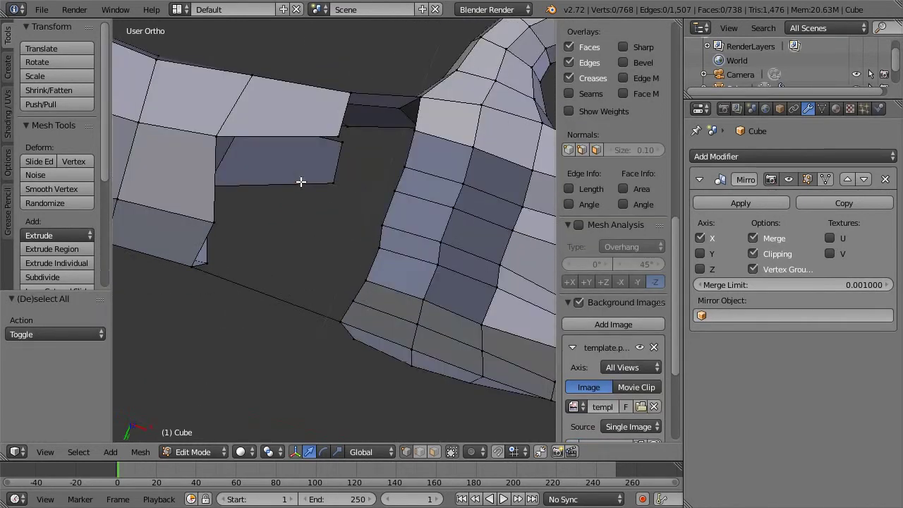
pyautogui.rightClick(215, 218)
pyautogui.moveTo(325, 232); pyautogui.dragTo(334, 237, button='middle')
pyautogui.press('KP_1')
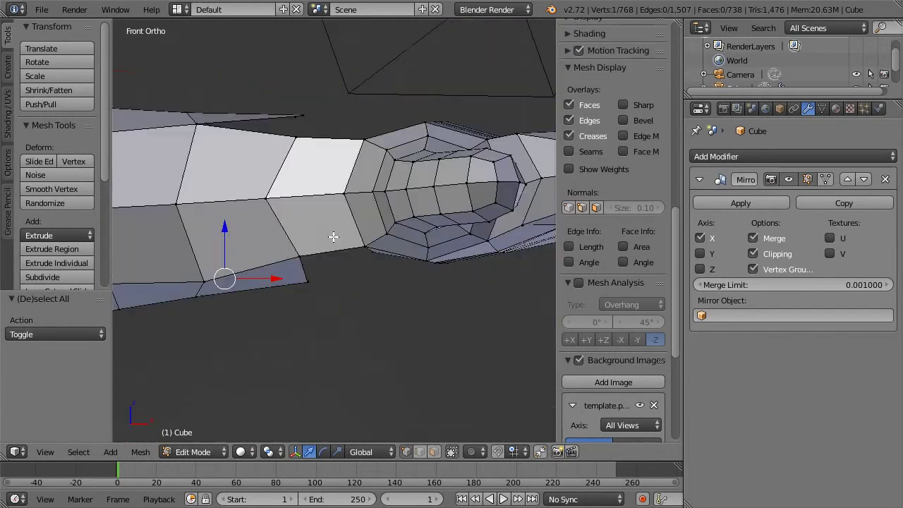
pyautogui.press('KP_7')
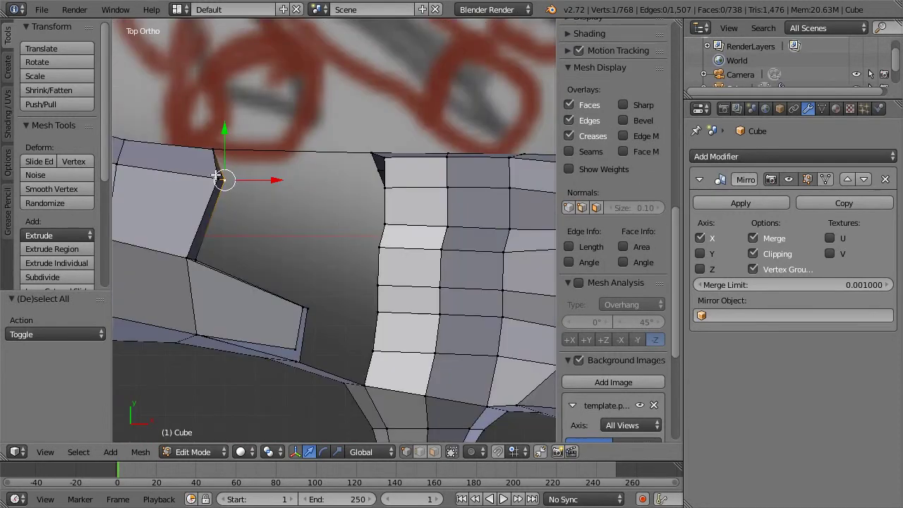
pyautogui.press('e')
pyautogui.click(309, 201)
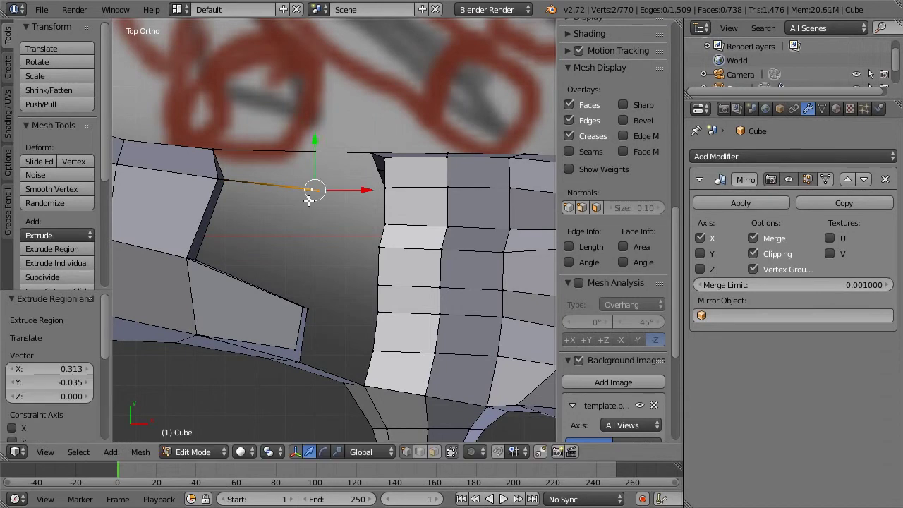
# Fill the forearm's upper face between the extruded top vertex and the three neighbouring rim vertices
pyautogui.keyDown('shift'); pyautogui.rightClick(302, 308); pyautogui.keyUp('shift')
pyautogui.keyDown('shift'); pyautogui.rightClick(187, 257); pyautogui.keyUp('shift')
pyautogui.keyDown('shift'); pyautogui.rightClick(220, 184); pyautogui.keyUp('shift')
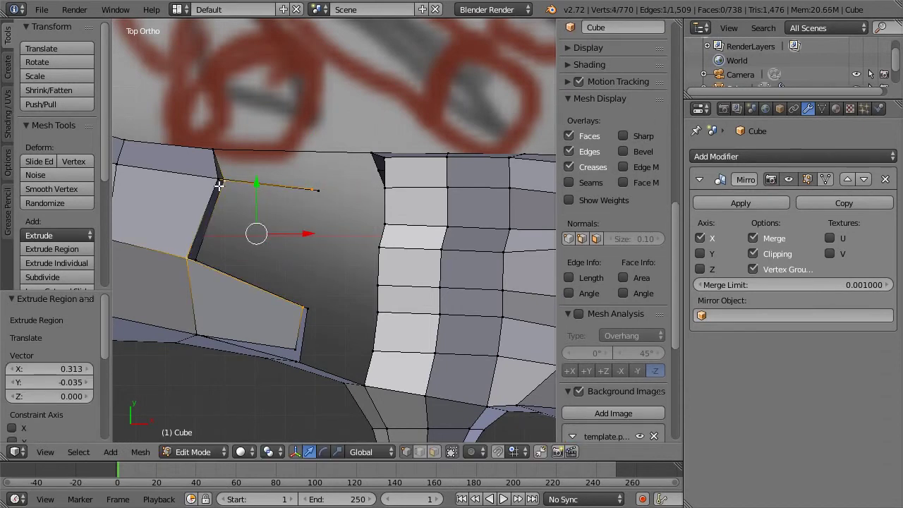
pyautogui.press('f')
pyautogui.hotkey('ctrl', 'z')
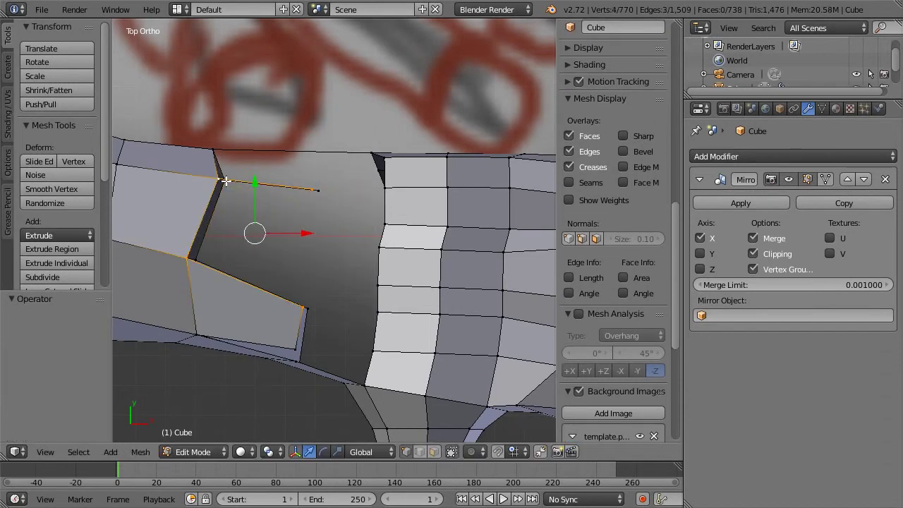
pyautogui.moveTo(326, 264); pyautogui.dragTo(298, 264, button='middle')
pyautogui.press('f')
pyautogui.rightClick(324, 260)
pyautogui.scroll(-1, 614, 212)
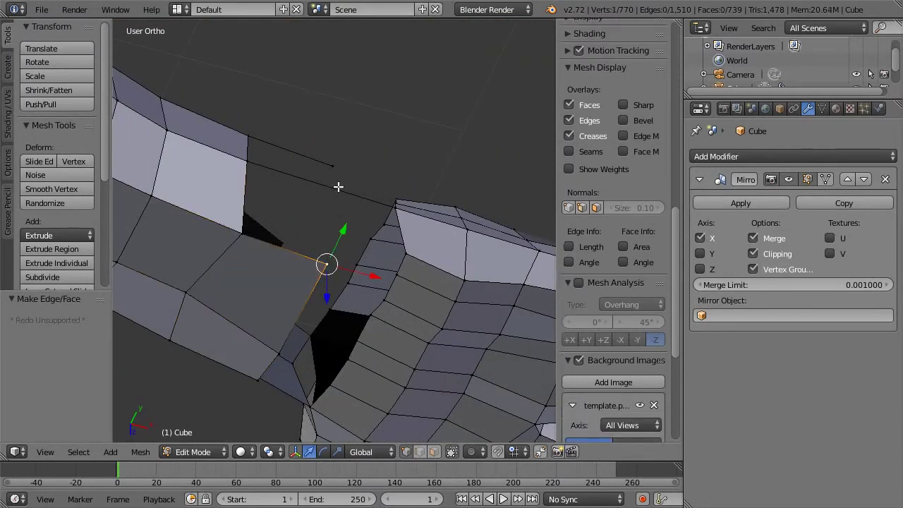
# Subdivide the long outer side edge between the forearm rim and the palm with one cut
pyautogui.moveTo(278, 209); pyautogui.dragTo(295, 214, button='middle')
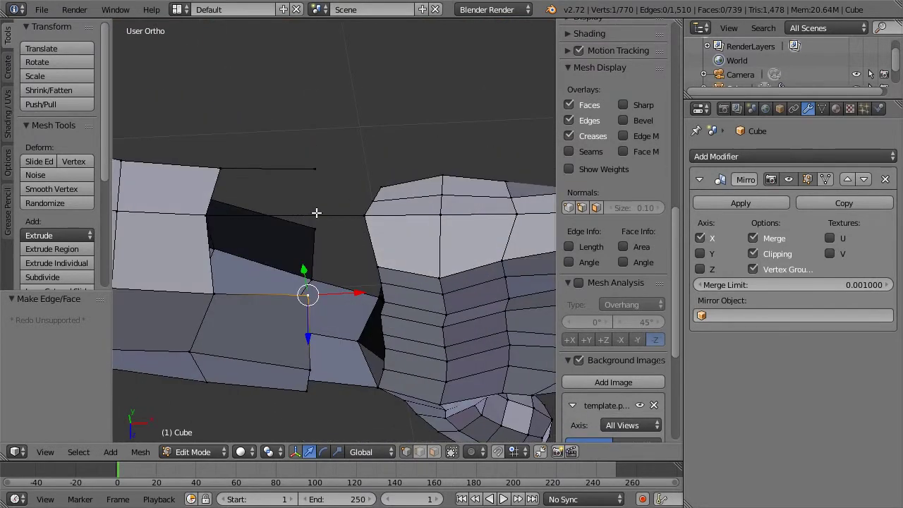
pyautogui.press('a')
pyautogui.rightClick(212, 212)
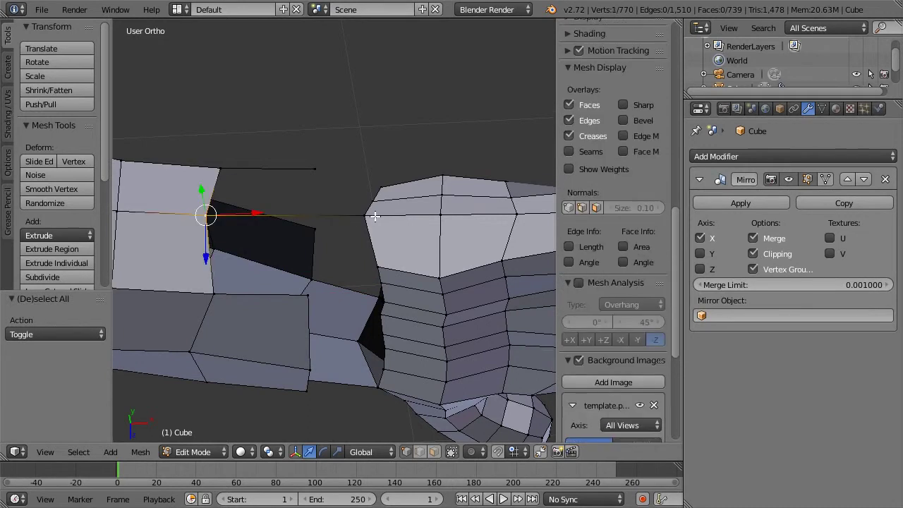
pyautogui.keyDown('shift'); pyautogui.rightClick(358, 213); pyautogui.keyUp('shift')
pyautogui.press('w')
pyautogui.click(363, 171)
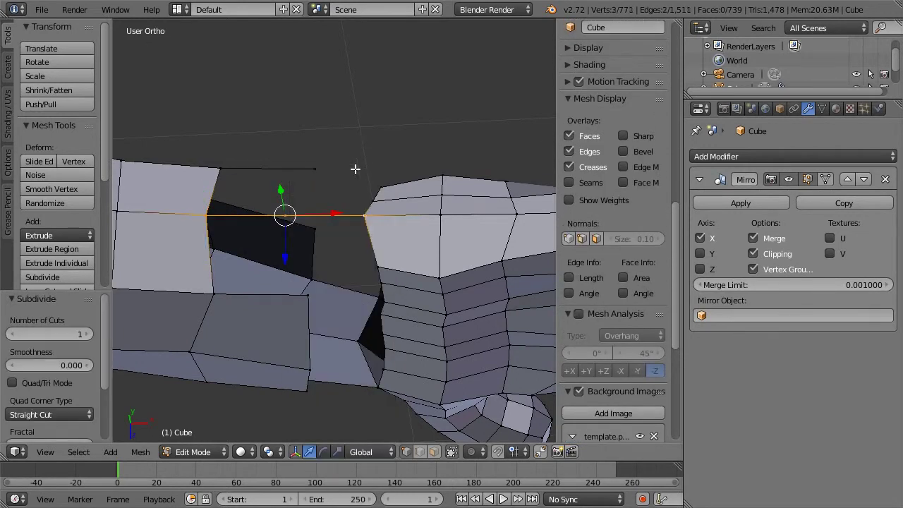
# Fill the upper side face of the wrist between the subdivided edge's midpoint and the extruded top edge
pyautogui.rightClick(284, 215)
pyautogui.keyDown('shift'); pyautogui.rightClick(308, 296); pyautogui.keyUp('shift')
pyautogui.keyDown('shift'); pyautogui.rightClick(213, 293); pyautogui.keyUp('shift')
pyautogui.keyDown('shift'); pyautogui.rightClick(209, 212); pyautogui.keyUp('shift')
pyautogui.press('f')
# Fill the lower side face of the wrist between the subdivided edge's midpoint and the extruded bottom edge
pyautogui.rightClick(285, 215)
pyautogui.keyDown('shift'); pyautogui.rightClick(315, 168); pyautogui.keyUp('shift')
pyautogui.keyDown('shift'); pyautogui.rightClick(219, 168); pyautogui.keyUp('shift')
pyautogui.keyDown('shift'); pyautogui.rightClick(206, 213); pyautogui.keyUp('shift')
pyautogui.press('f')
# Fill the forearm's underside face between the extruded bottom edge and the existing rim vertices
pyautogui.moveTo(204, 207); pyautogui.dragTo(355, 165, button='middle')
pyautogui.rightClick(318, 131)
pyautogui.keyDown('shift'); pyautogui.rightClick(228, 119); pyautogui.keyUp('shift')
pyautogui.keyDown('shift'); pyautogui.rightClick(215, 200); pyautogui.keyUp('shift')
pyautogui.keyDown('shift'); pyautogui.rightClick(302, 235); pyautogui.keyUp('shift')
pyautogui.press('f')
pyautogui.press('a')
pyautogui.scroll(-3, 255, 283)
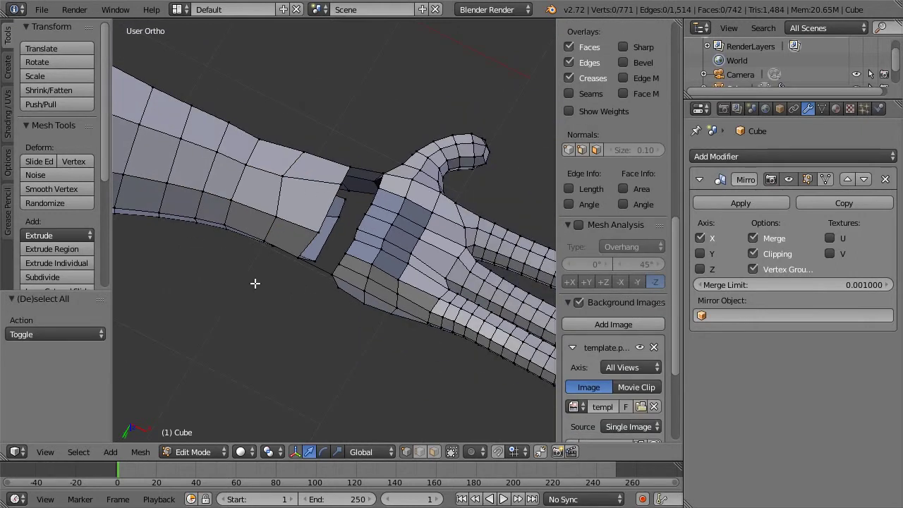
# Merge the two close vertices at last on the thumb side of the wrist's upper rim and nudge the result by X -0.005, Y 0.016, Z 0.019
pyautogui.moveTo(333, 135); pyautogui.dragTo(301, 208, button='middle')
pyautogui.press('KP_1')
pyautogui.scroll(5, 313, 214)
pyautogui.rightClick(272, 216)
pyautogui.keyDown('shift'); pyautogui.rightClick(275, 215); pyautogui.keyUp('shift')
pyautogui.press('w')
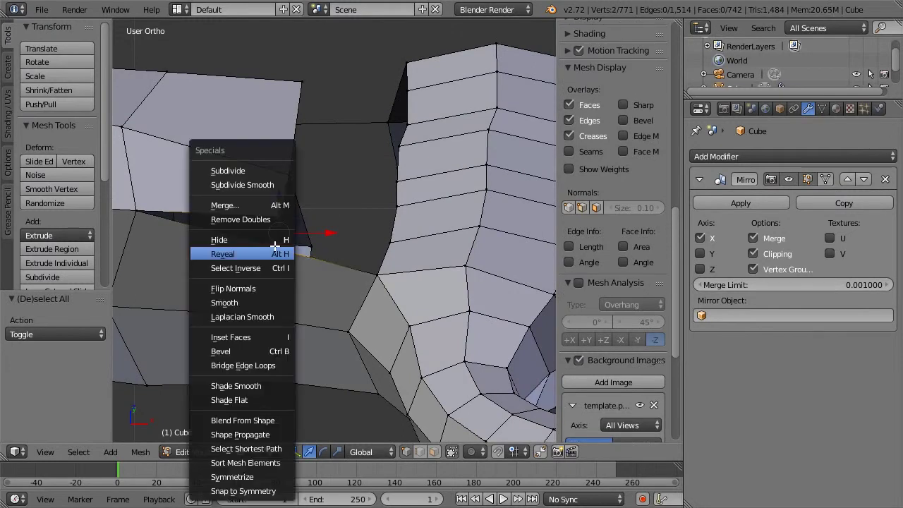
pyautogui.click(263, 203)
pyautogui.click(246, 204)
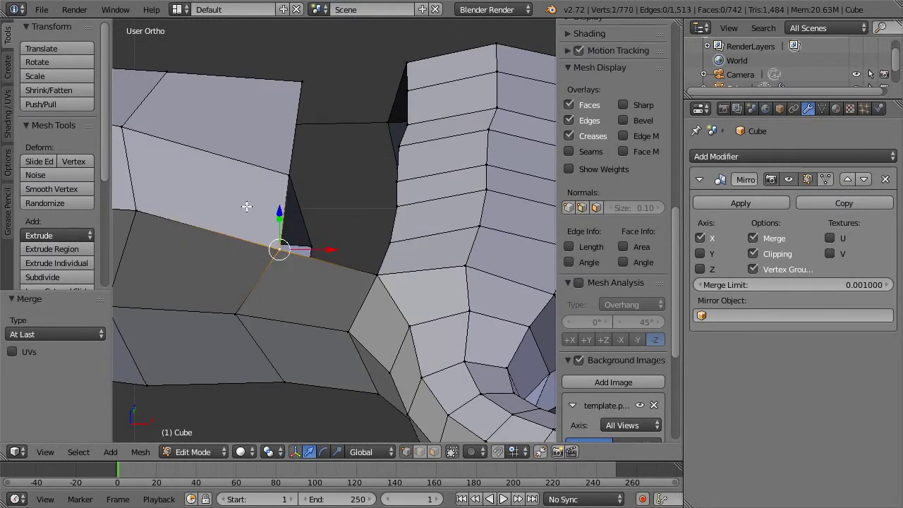
pyautogui.scroll(-3, 355, 185)
pyautogui.moveTo(381, 189); pyautogui.dragTo(344, 76, button='middle')
pyautogui.scroll(-5, 387, 259)
pyautogui.scroll(6, 350, 233)
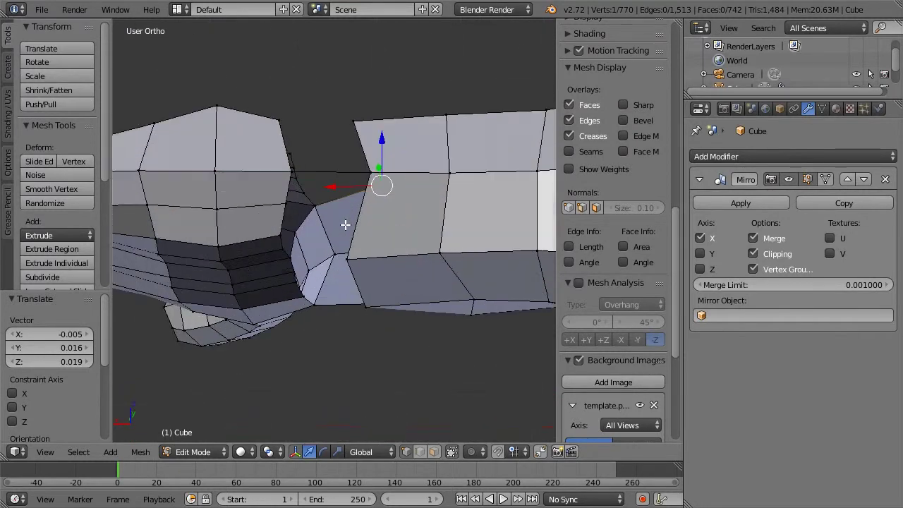
# Examine the open gap between the forearm rim and the palm from above, the side and below
pyautogui.moveTo(343, 277); pyautogui.dragTo(343, 331, button='middle')
pyautogui.scroll(-5, 355, 245)
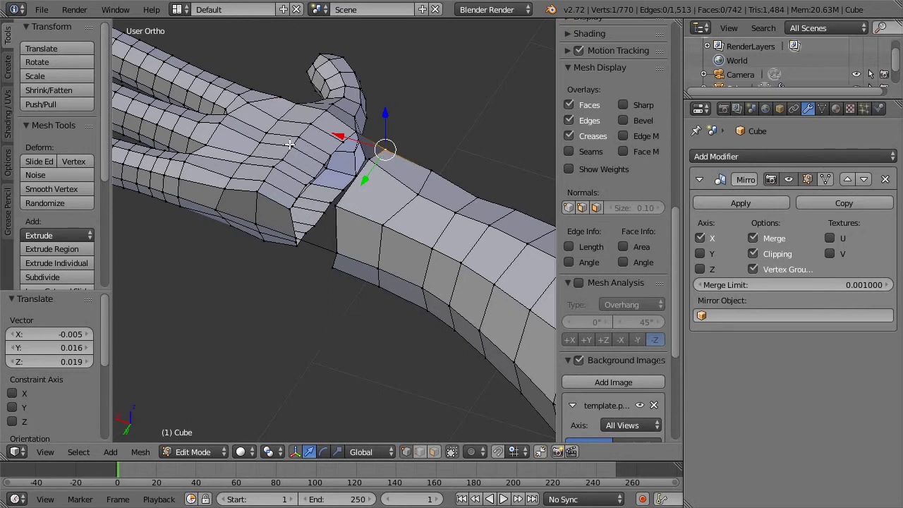
pyautogui.moveTo(304, 206); pyautogui.dragTo(452, 246, button='middle')
pyautogui.scroll(2, 372, 241)
pyautogui.scroll(-3, 372, 242)
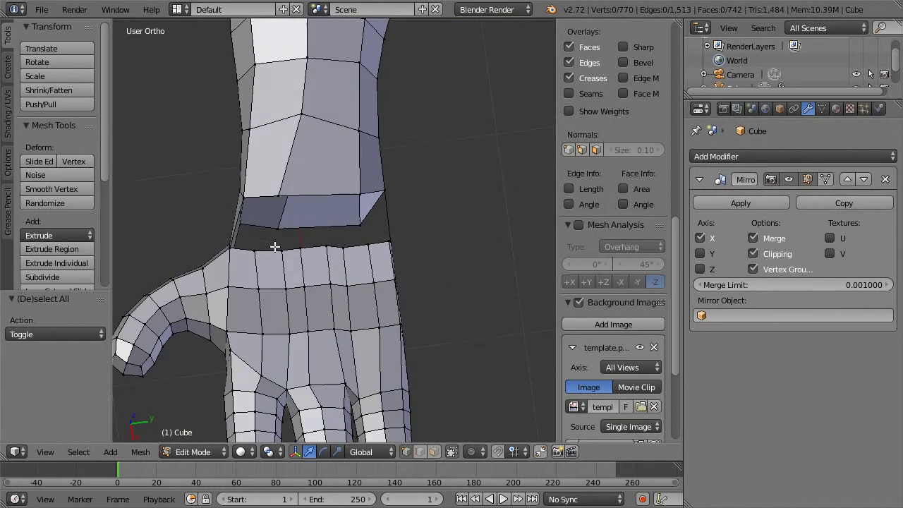
pyautogui.scroll(3, 268, 232)
pyautogui.moveTo(254, 216); pyautogui.dragTo(335, 274, button='middle')
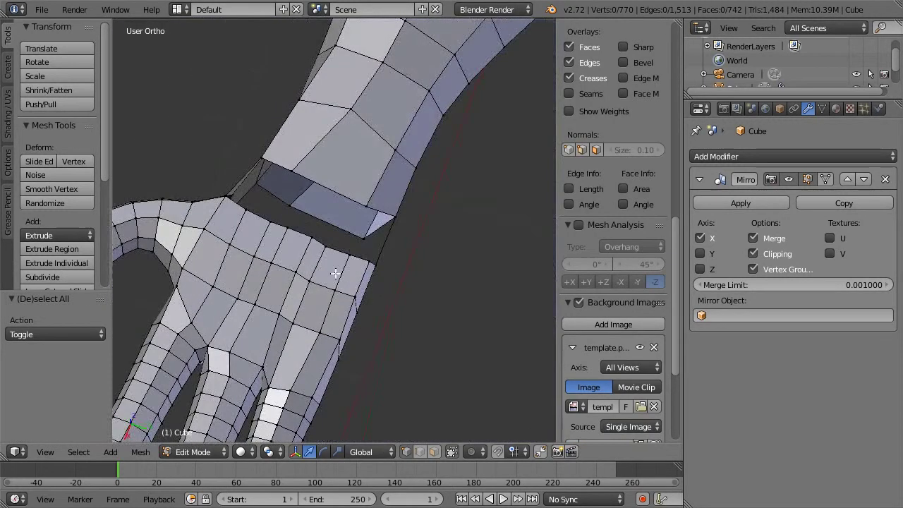
# Delete the upper and lower palm faces directly behind the base of the outermost finger, on the side away from the thumb
pyautogui.press('KP_7')
pyautogui.scroll(1, 405, 240)
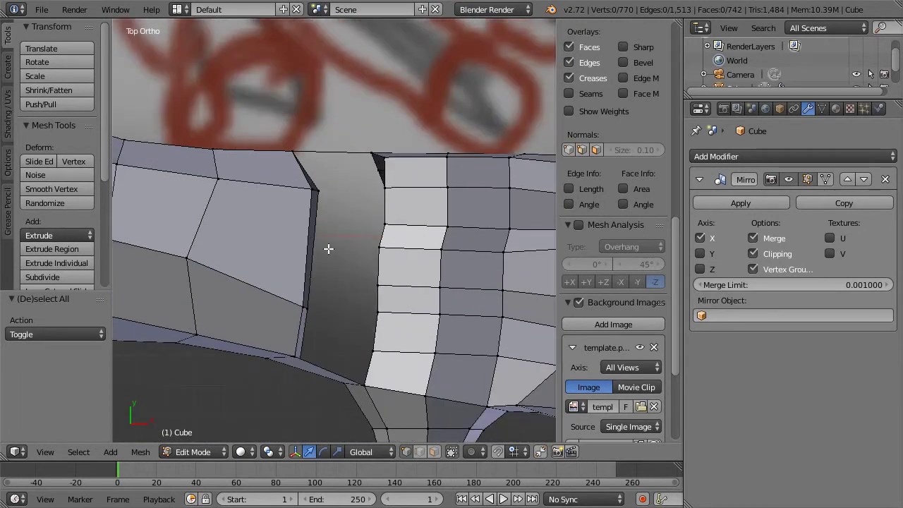
pyautogui.scroll(2, 328, 248)
pyautogui.press('z')
pyautogui.click(434, 451)
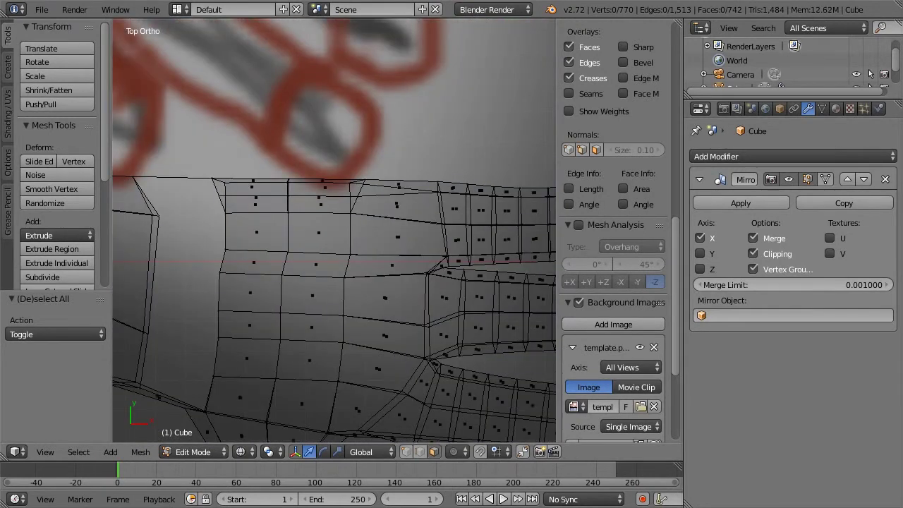
pyautogui.press('z')
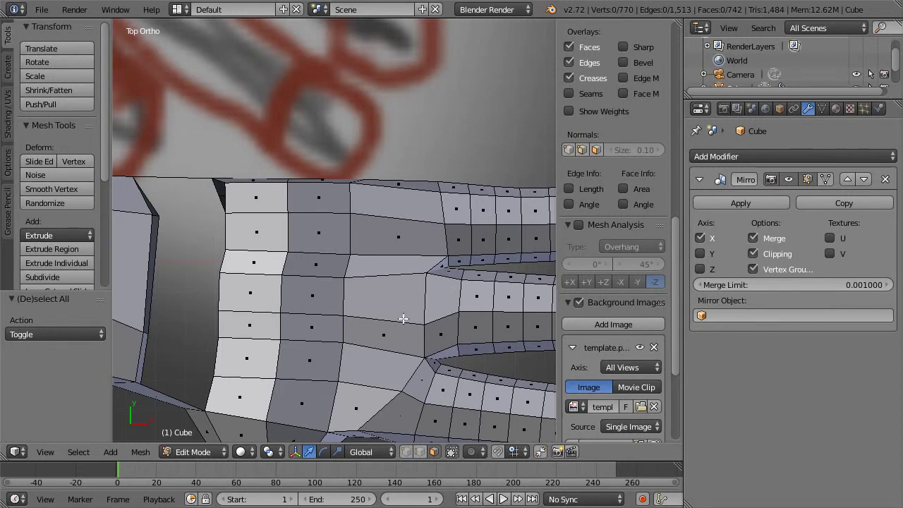
pyautogui.press('z')
pyautogui.press('b')
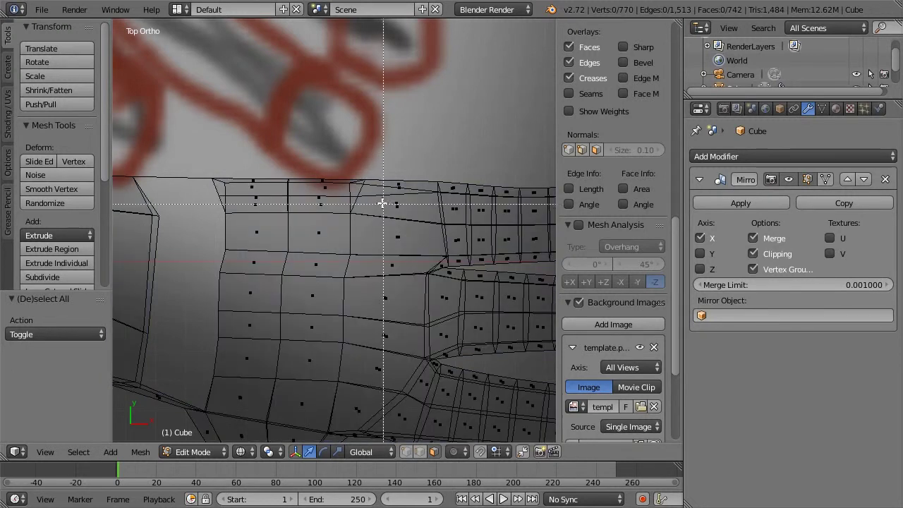
pyautogui.moveTo(378, 198); pyautogui.dragTo(416, 273)
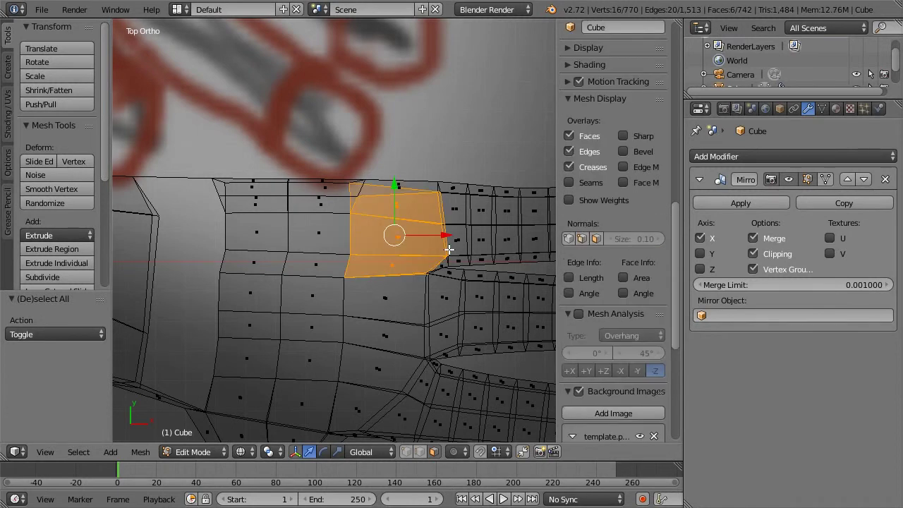
pyautogui.press('x')
pyautogui.press('Up')
pyautogui.press('Up')
pyautogui.press('Up')
pyautogui.press('Up')
pyautogui.press('Down')
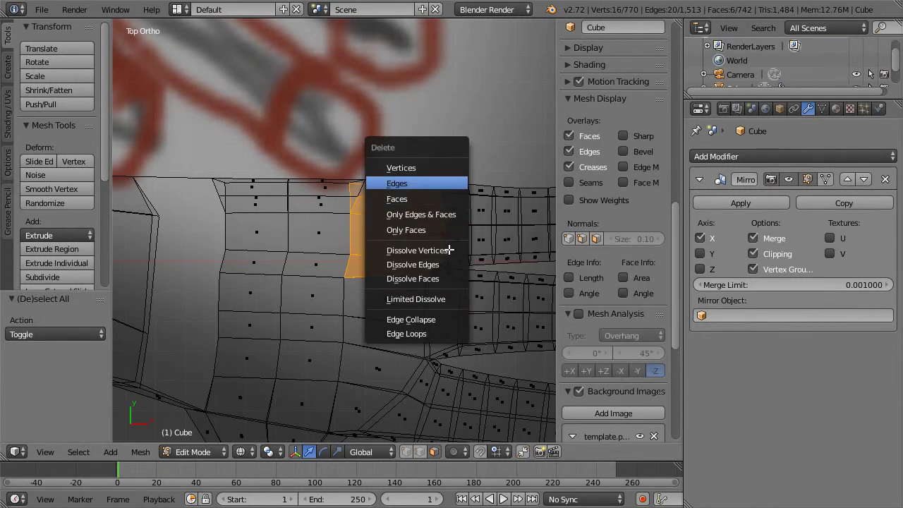
pyautogui.press('Return')
pyautogui.press('z')
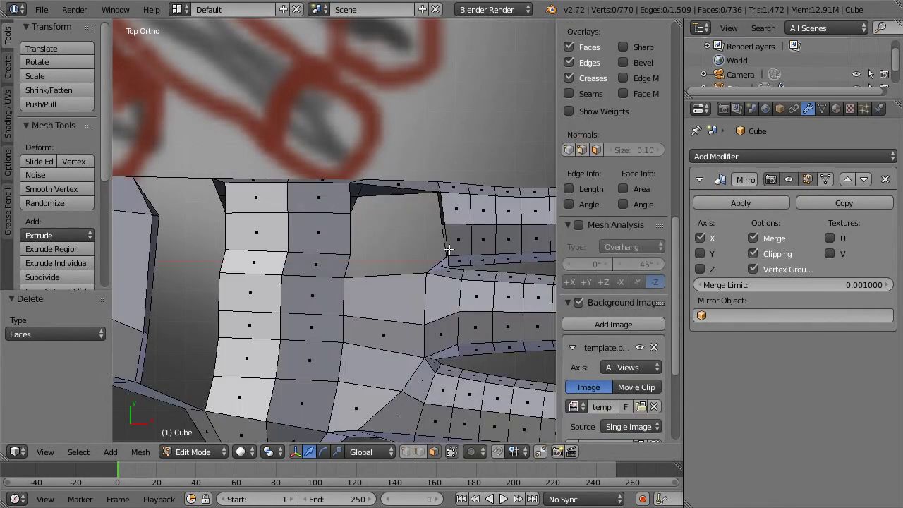
# Cut an edge loop across the hand's outer side face beside the opening, slid close to the outermost finger's base
pyautogui.moveTo(330, 209); pyautogui.dragTo(384, 240, button='middle')
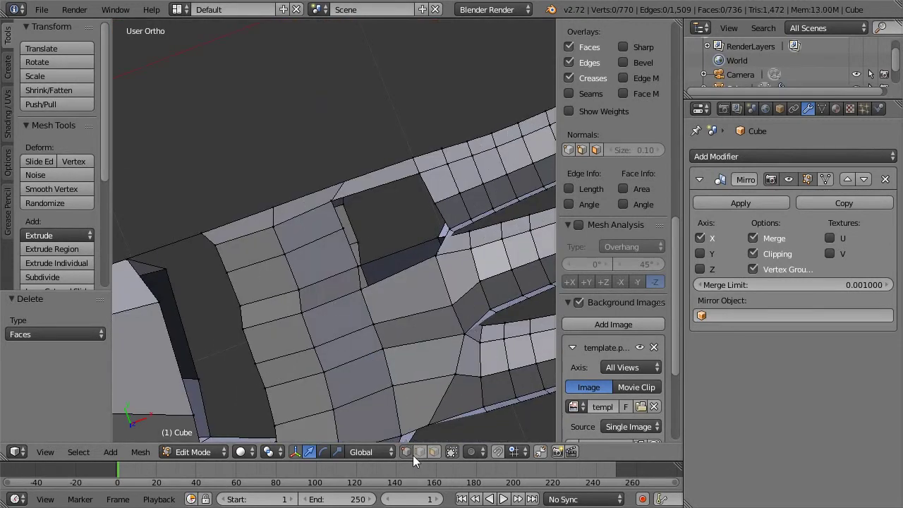
pyautogui.press('KP_7')
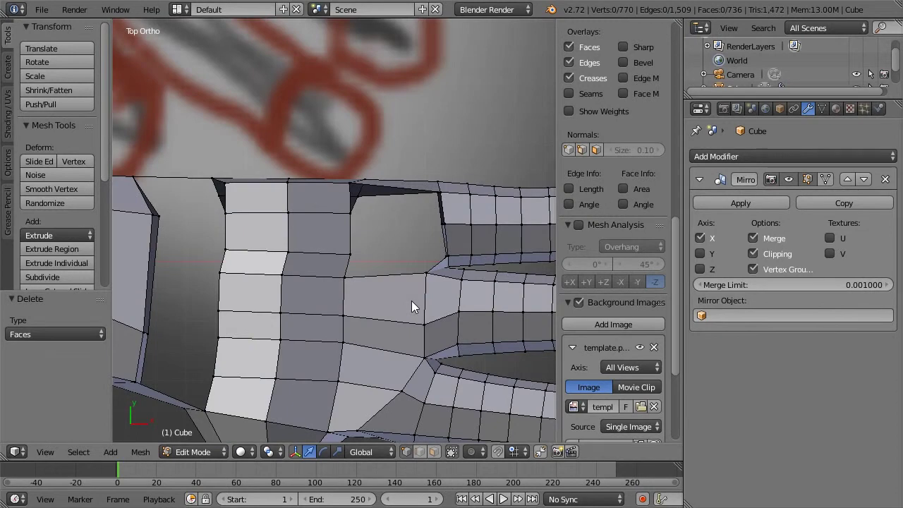
pyautogui.keyDown('shift'); pyautogui.moveTo(457, 247); pyautogui.dragTo(374, 244, button='middle'); pyautogui.keyUp('shift')
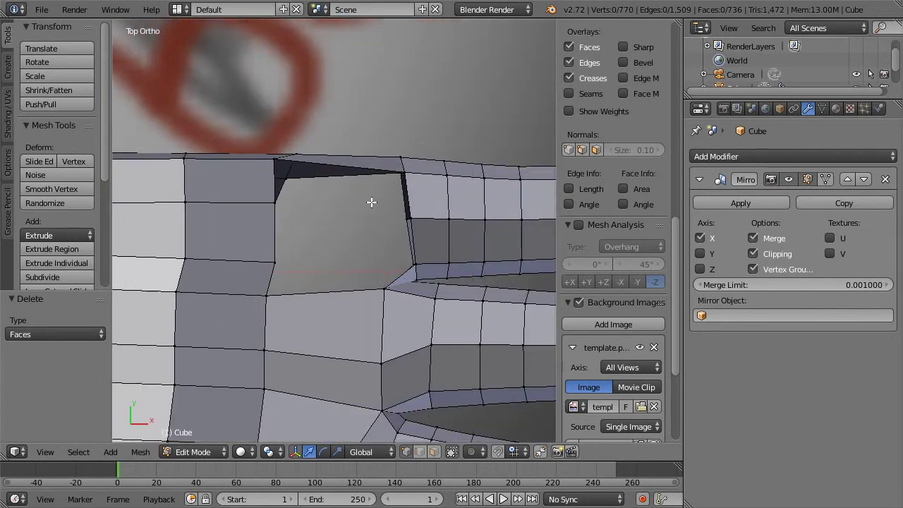
pyautogui.hotkey('ctrl', 'r')
pyautogui.click(374, 163)
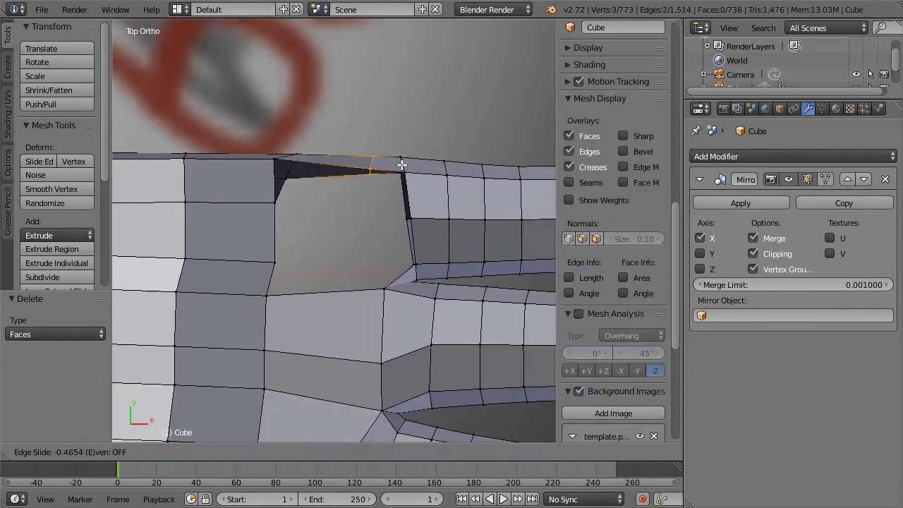
pyautogui.click(400, 164)
pyautogui.press('a')
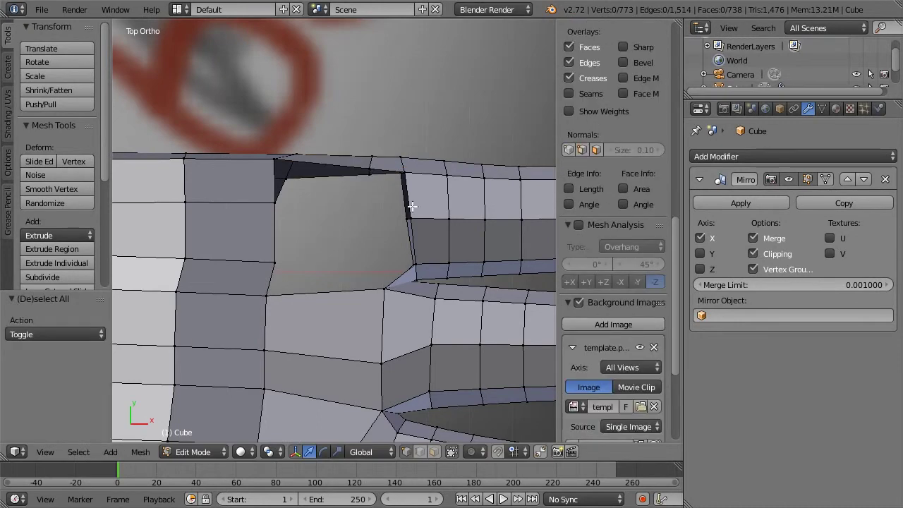
# Extrude the side cut's corner vertices inward and fill the upper face between the cut and the outermost finger's base
pyautogui.rightClick(370, 171)
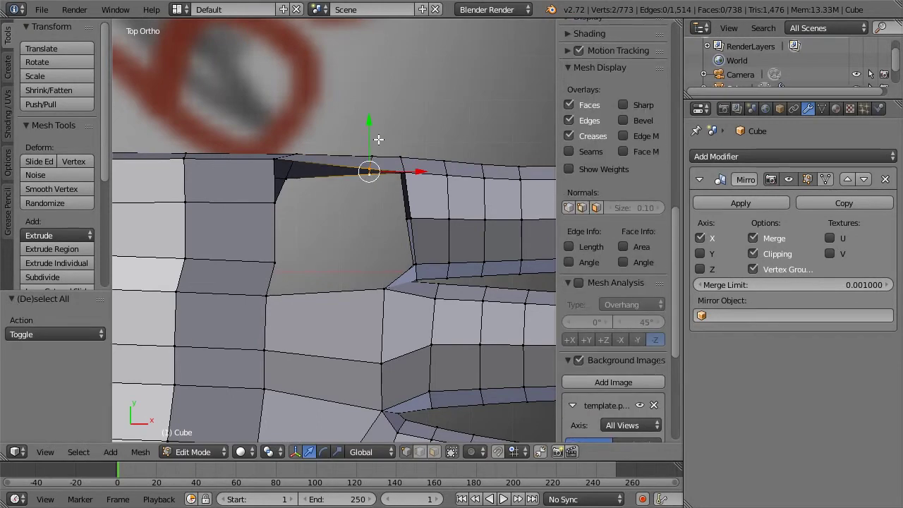
pyautogui.press('e')
pyautogui.click(382, 186)
pyautogui.rightClick(370, 168)
pyautogui.rightClick(372, 218)
pyautogui.keyDown('shift'); pyautogui.rightClick(409, 218); pyautogui.keyUp('shift')
pyautogui.keyDown('shift'); pyautogui.rightClick(404, 173); pyautogui.keyUp('shift')
pyautogui.keyDown('shift'); pyautogui.rightClick(369, 167); pyautogui.keyUp('shift')
pyautogui.moveTo(369, 187); pyautogui.dragTo(438, 186, button='middle')
pyautogui.press('f')
# Fill the neighbouring upper face between the extruded vertex, the finger's base and the gap between the fingers
pyautogui.rightClick(364, 141)
pyautogui.keyDown('shift'); pyautogui.rightClick(403, 124); pyautogui.keyUp('shift')
pyautogui.keyDown('shift'); pyautogui.rightClick(422, 186); pyautogui.keyUp('shift')
pyautogui.keyDown('shift'); pyautogui.rightClick(412, 215); pyautogui.keyUp('shift')
pyautogui.press('f')
pyautogui.hotkey('ctrl', 'z')
pyautogui.press('f')
# Fill the two matching underside faces between the extruded vertex and the outermost finger's base
pyautogui.rightClick(363, 196)
pyautogui.moveTo(362, 187); pyautogui.dragTo(405, 188, button='middle')
pyautogui.keyDown('shift'); pyautogui.rightClick(332, 152); pyautogui.keyUp('shift')
pyautogui.keyDown('shift'); pyautogui.rightClick(314, 171); pyautogui.keyUp('shift')
pyautogui.press('f')
pyautogui.press('a')
pyautogui.rightClick(376, 163)
pyautogui.keyDown('shift'); pyautogui.rightClick(388, 172); pyautogui.keyUp('shift')
pyautogui.keyDown('shift'); pyautogui.rightClick(327, 191); pyautogui.keyUp('shift')
pyautogui.keyDown('shift'); pyautogui.rightClick(317, 167); pyautogui.keyUp('shift')
pyautogui.press('f')
pyautogui.press('a')
# Delete the outermost lengthwise edge loops on both the top and the underside of the palm
pyautogui.scroll(-3, 342, 170)
pyautogui.moveTo(326, 161)
pyautogui.mouseDown(button='middle')
pyautogui.moveTo(428, 176)
pyautogui.moveTo(459, 165)
pyautogui.mouseUp(button='middle')
pyautogui.moveTo(355, 175)
pyautogui.mouseDown(button='middle')
pyautogui.moveTo(373, 204)
pyautogui.moveTo(480, 202)
pyautogui.moveTo(324, 111)
pyautogui.mouseUp(button='middle')
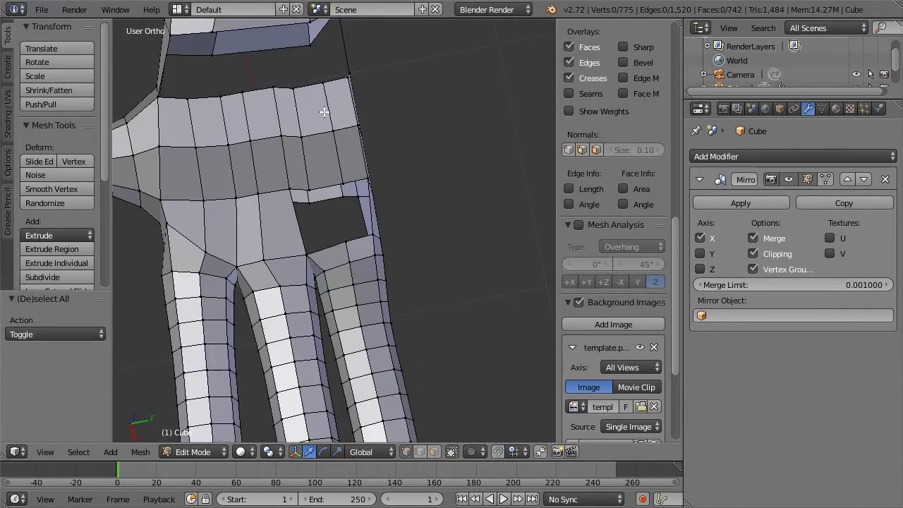
pyautogui.keyDown('alt'); pyautogui.rightClick(336, 149); pyautogui.keyUp('alt')
pyautogui.press('x')
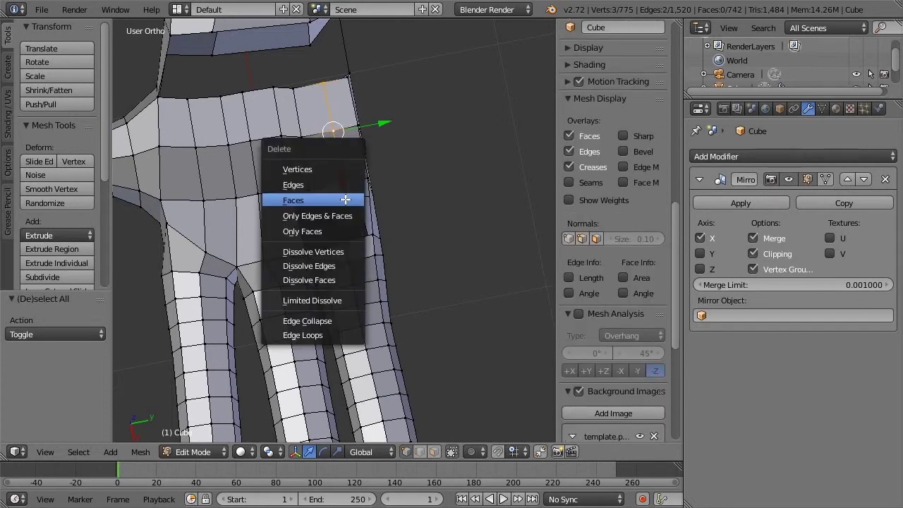
pyautogui.click(304, 334)
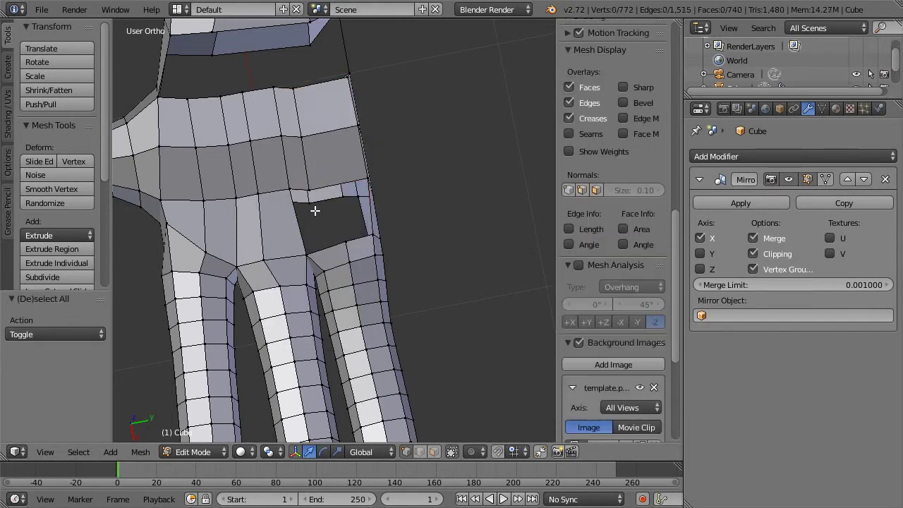
pyautogui.keyDown('alt'); pyautogui.rightClick(342, 198); pyautogui.keyUp('alt')
pyautogui.press('x')
pyautogui.click(342, 203)
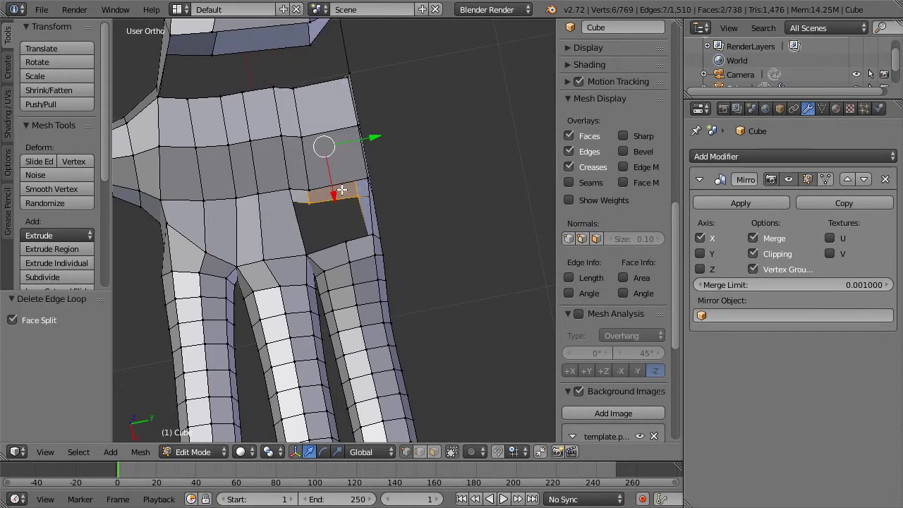
pyautogui.press('a')
# Join the palm's edge to the outermost finger's base with an edge and fill the two open top faces there
pyautogui.scroll(-2, 347, 186)
pyautogui.moveTo(400, 170)
pyautogui.mouseDown(button='middle')
pyautogui.moveTo(327, 144)
pyautogui.moveTo(344, 175)
pyautogui.moveTo(382, 172)
pyautogui.mouseUp(button='middle')
pyautogui.moveTo(343, 150); pyautogui.dragTo(303, 172, button='middle')
pyautogui.scroll(3, 324, 223)
pyautogui.rightClick(289, 176)
pyautogui.keyDown('shift'); pyautogui.rightClick(354, 234); pyautogui.keyUp('shift')
pyautogui.press('f')
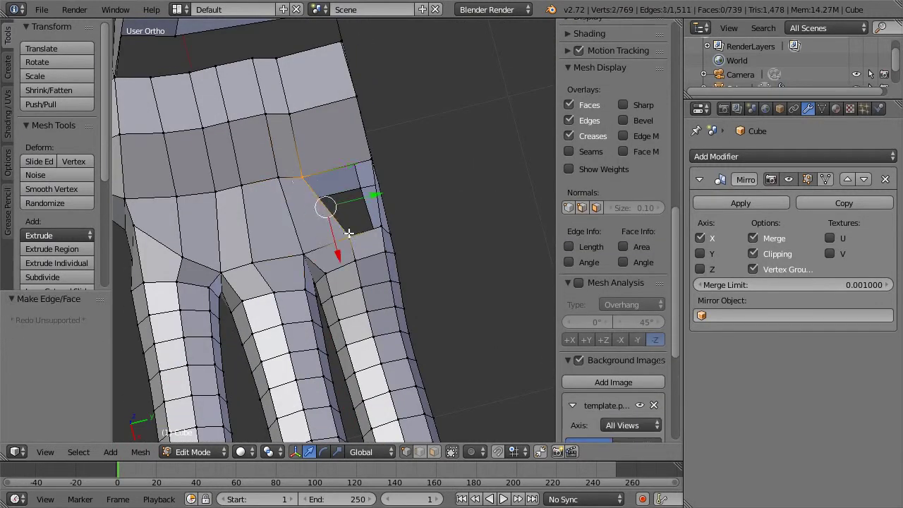
pyautogui.press('a')
# Move the three vertices along the outermost column's inner edge on the palm's top toward the hand's outer side
pyautogui.scroll(-2, 350, 200)
pyautogui.keyDown('shift'); pyautogui.moveTo(275, 191); pyautogui.dragTo(372, 201, button='middle'); pyautogui.keyUp('shift')
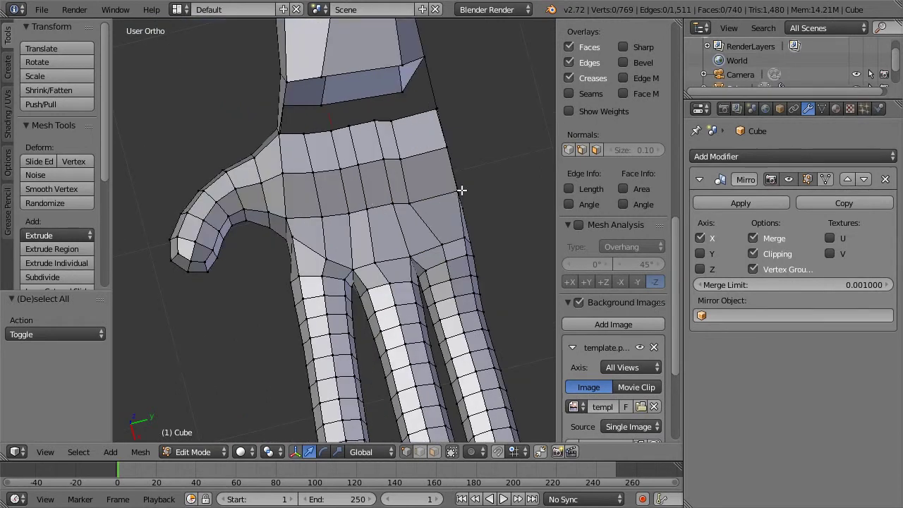
pyautogui.rightClick(403, 200)
pyautogui.press('KP_7')
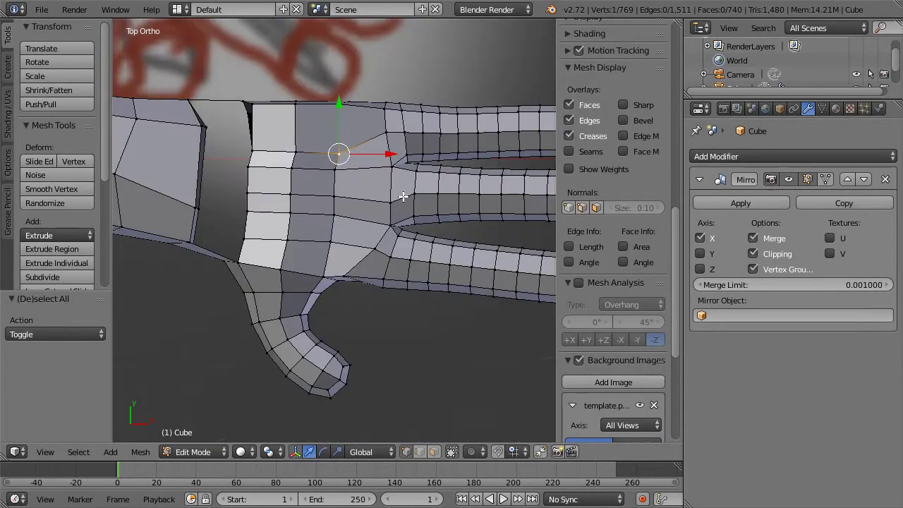
pyautogui.scroll(2, 326, 117)
pyautogui.keyDown('shift'); pyautogui.rightClick(280, 115); pyautogui.keyUp('shift')
pyautogui.keyDown('shift'); pyautogui.rightClick(226, 113); pyautogui.keyUp('shift')
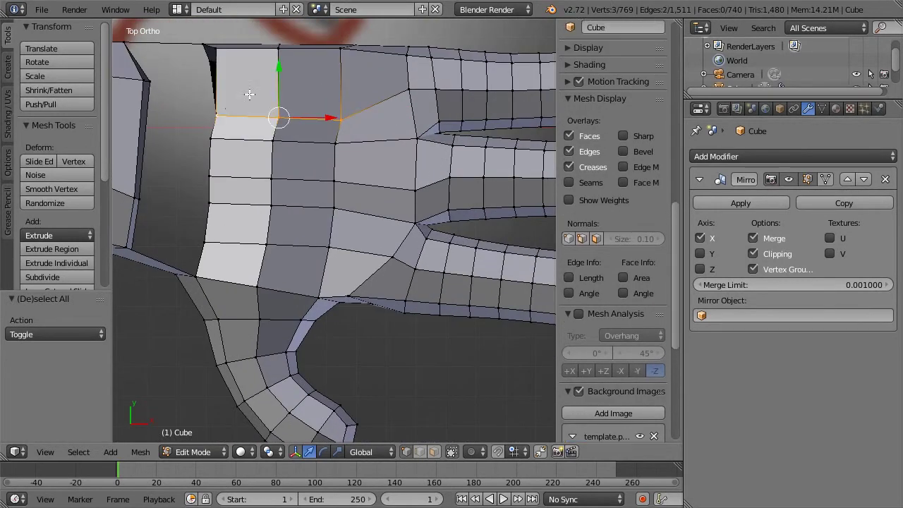
pyautogui.press('g')
pyautogui.click(256, 65)
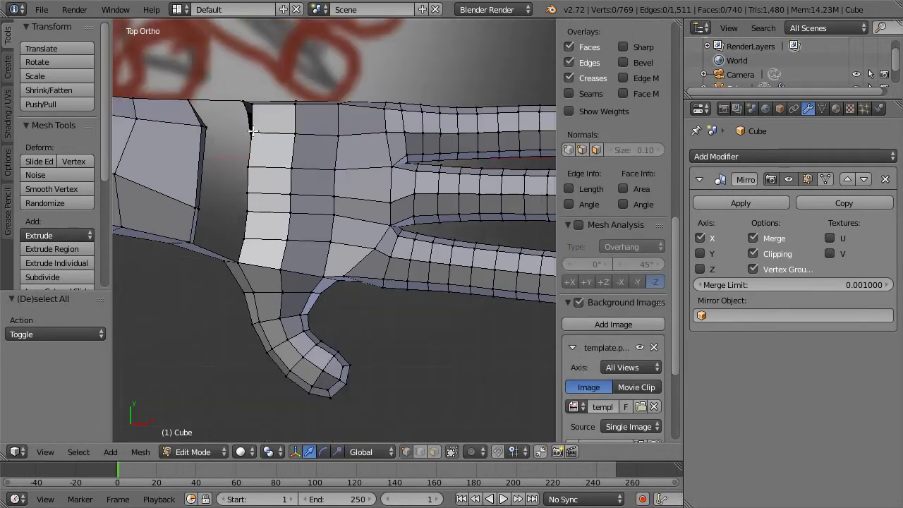
# Move the three matching vertices on the palm's underside 0.066 along Y toward the hand's outer side
pyautogui.moveTo(252, 131); pyautogui.dragTo(347, 79, button='middle')
pyautogui.moveTo(292, 160); pyautogui.dragTo(360, 132, button='middle')
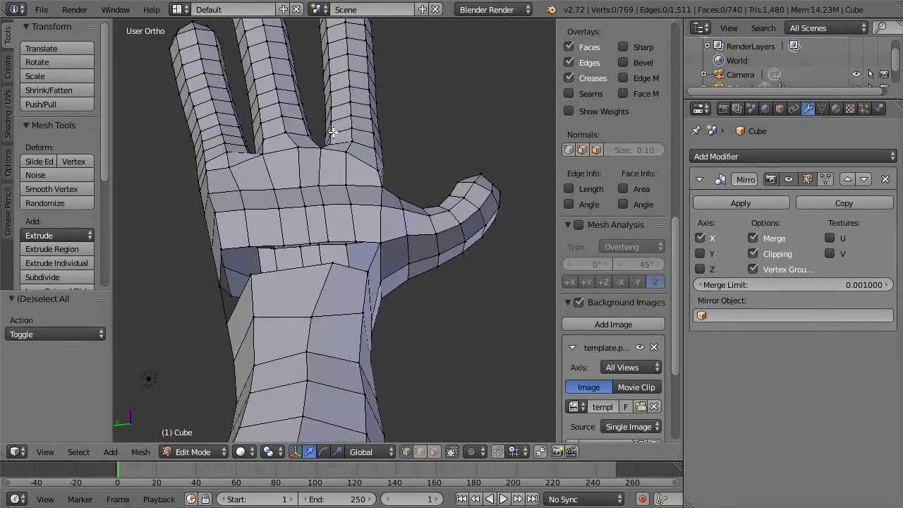
pyautogui.scroll(3, 275, 176)
pyautogui.moveTo(275, 176); pyautogui.dragTo(346, 139, button='middle')
pyautogui.rightClick(335, 137)
pyautogui.rightClick(365, 168)
pyautogui.keyDown('shift'); pyautogui.rightClick(408, 190); pyautogui.keyUp('shift')
pyautogui.keyDown('shift'); pyautogui.rightClick(442, 200); pyautogui.keyUp('shift')
pyautogui.moveTo(429, 149); pyautogui.dragTo(435, 136)
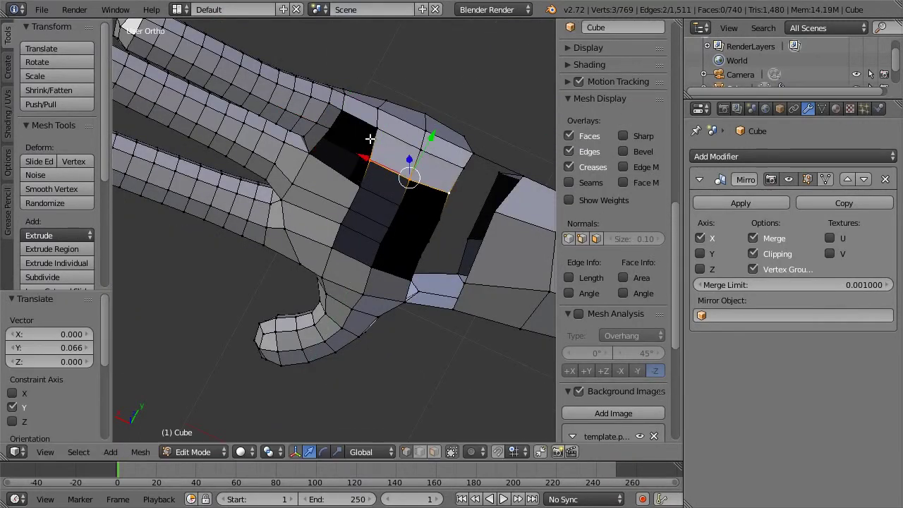
pyautogui.rightClick(369, 167)
pyautogui.keyDown('shift'); pyautogui.rightClick(330, 132); pyautogui.keyUp('shift')
pyautogui.keyDown('shift'); pyautogui.rightClick(343, 113); pyautogui.keyUp('shift')
pyautogui.keyDown('shift'); pyautogui.rightClick(375, 127); pyautogui.keyUp('shift')
pyautogui.press('f')
pyautogui.hotkey('ctrl', 'z')
pyautogui.keyDown('shift'); pyautogui.rightClick(377, 131); pyautogui.keyUp('shift')
pyautogui.press('a')
# Fill the two open underside faces between the palm's edge vertices and the outermost finger's base
pyautogui.rightClick(376, 130)
pyautogui.keyDown('shift'); pyautogui.rightClick(371, 163); pyautogui.keyUp('shift')
pyautogui.keyDown('shift'); pyautogui.rightClick(330, 131); pyautogui.keyUp('shift')
pyautogui.press('f')
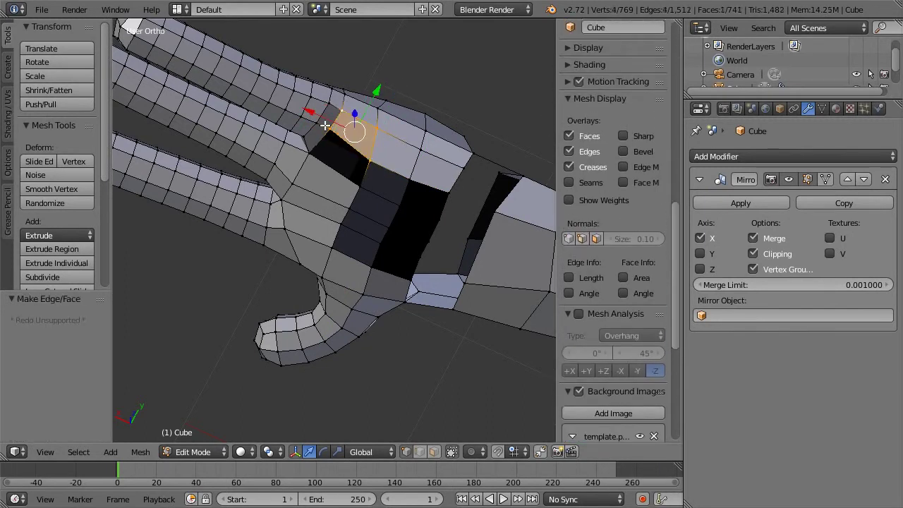
pyautogui.hotkey('ctrl', 'z')
pyautogui.keyDown('shift'); pyautogui.rightClick(363, 182); pyautogui.keyUp('shift')
pyautogui.keyDown('shift'); pyautogui.rightClick(373, 163); pyautogui.keyUp('shift')
pyautogui.press('f')
pyautogui.press('a')
# Examine the rebuilt palm, the outermost finger's base and the wrist gap from below and above
pyautogui.moveTo(435, 165); pyautogui.dragTo(428, 271, button='middle')
pyautogui.moveTo(431, 206); pyautogui.dragTo(450, 301, button='middle')
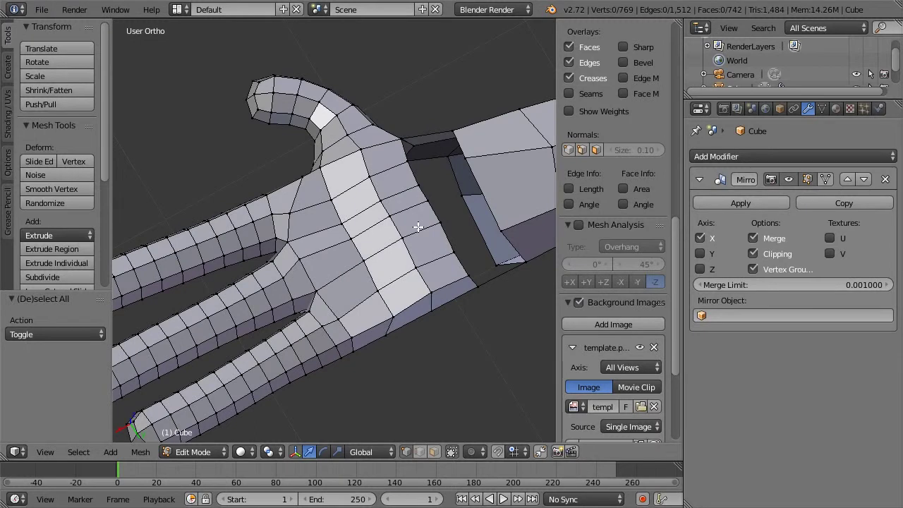
pyautogui.press('KP_7')
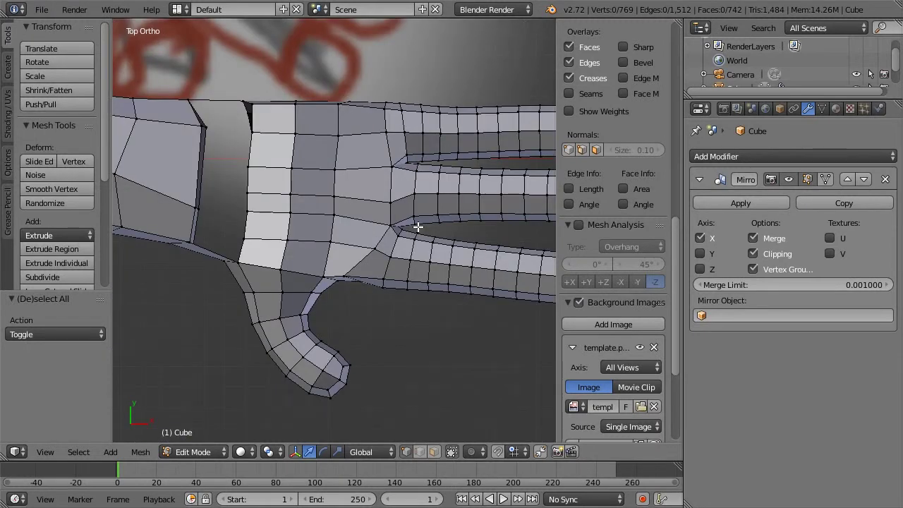
pyautogui.moveTo(441, 290); pyautogui.dragTo(306, 250, button='middle')
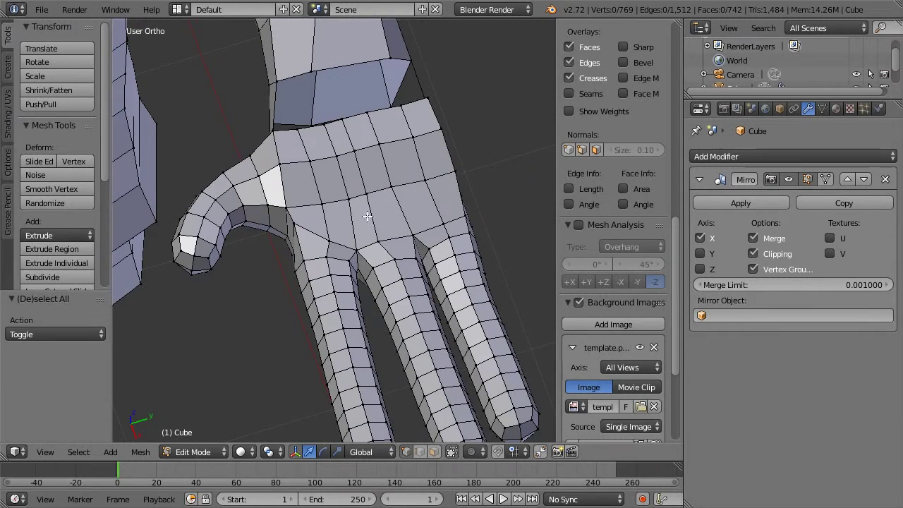
pyautogui.press('KP_7')
pyautogui.scroll(1, 379, 215)
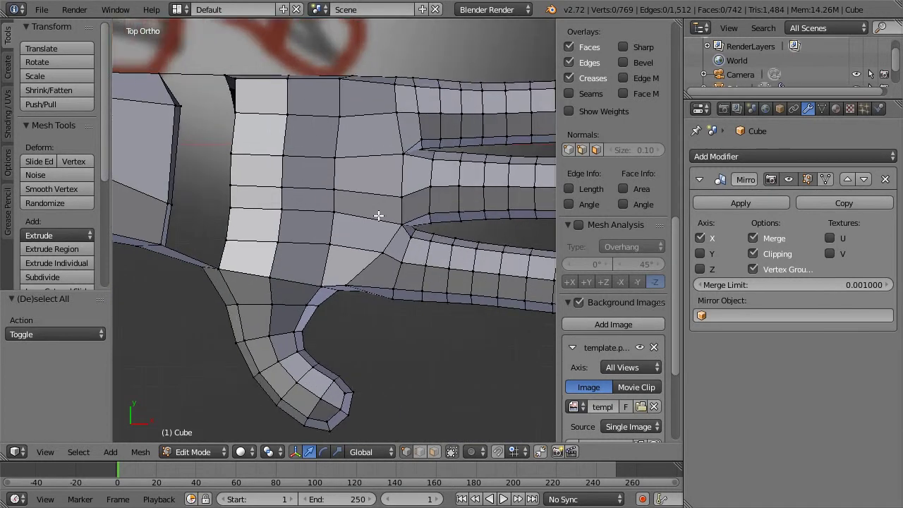
pyautogui.keyDown('shift'); pyautogui.moveTo(336, 195); pyautogui.dragTo(377, 199, button='middle'); pyautogui.keyUp('shift')
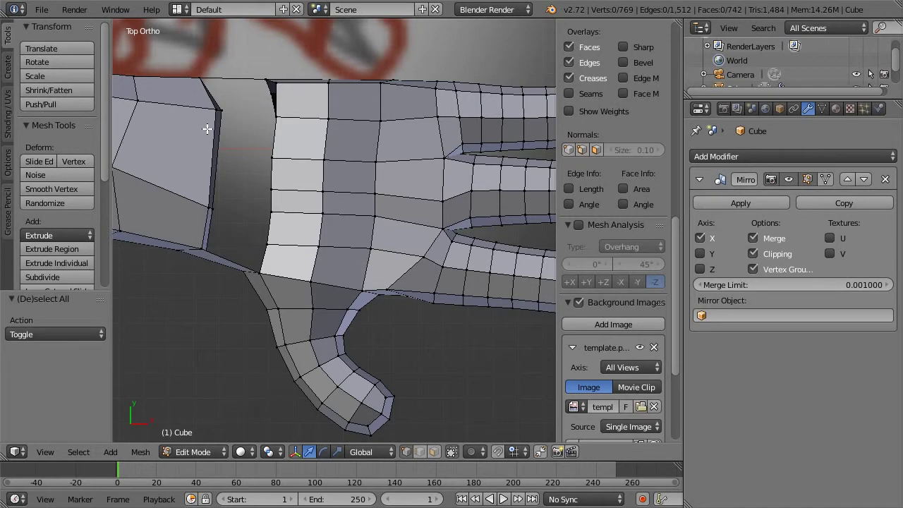
pyautogui.keyDown('shift'); pyautogui.moveTo(437, 291); pyautogui.dragTo(398, 314, button='middle'); pyautogui.keyUp('shift')
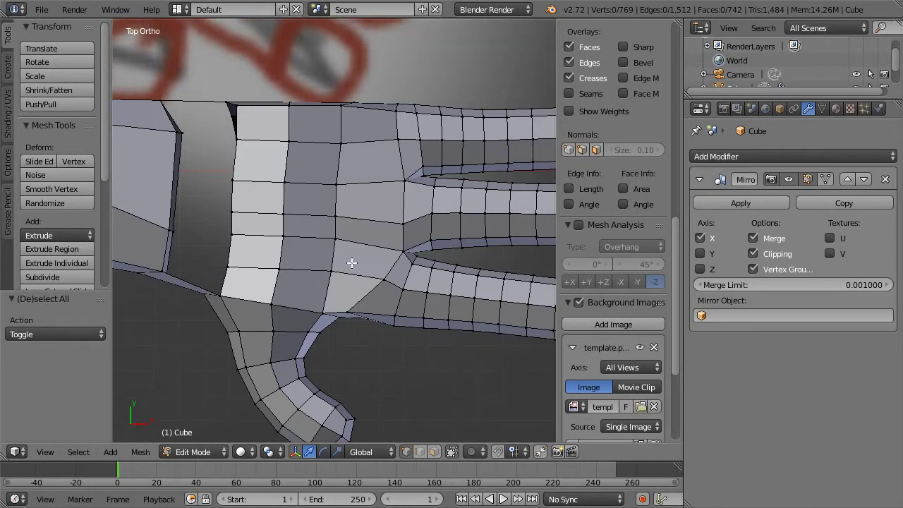
# Move the two top palm vertices behind the thumb-side finger by X 0.054 and slightly along Y toward the thumb
pyautogui.rightClick(337, 240)
pyautogui.keyDown('shift'); pyautogui.rightClick(334, 270); pyautogui.keyUp('shift')
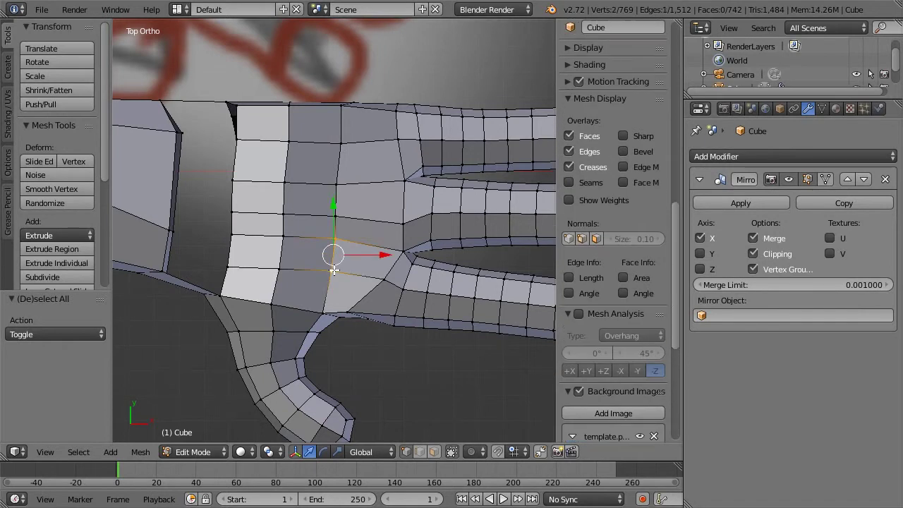
pyautogui.moveTo(363, 258); pyautogui.dragTo(375, 262)
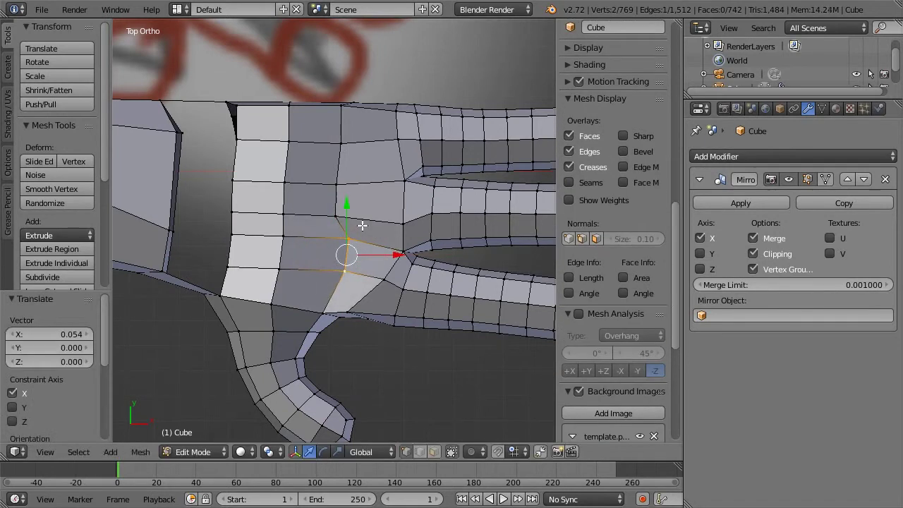
pyautogui.moveTo(350, 209); pyautogui.dragTo(348, 218)
pyautogui.press('a')
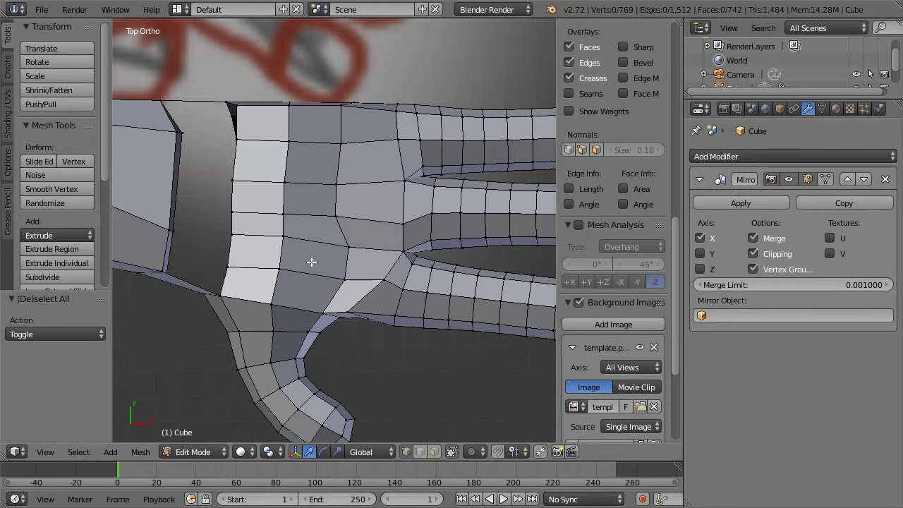
# Knife-cut the palm's top from the vertex behind the middle finger across three faces to the edge at the thumb's base
pyautogui.press('k')
pyautogui.click(336, 216)
pyautogui.click(333, 244)
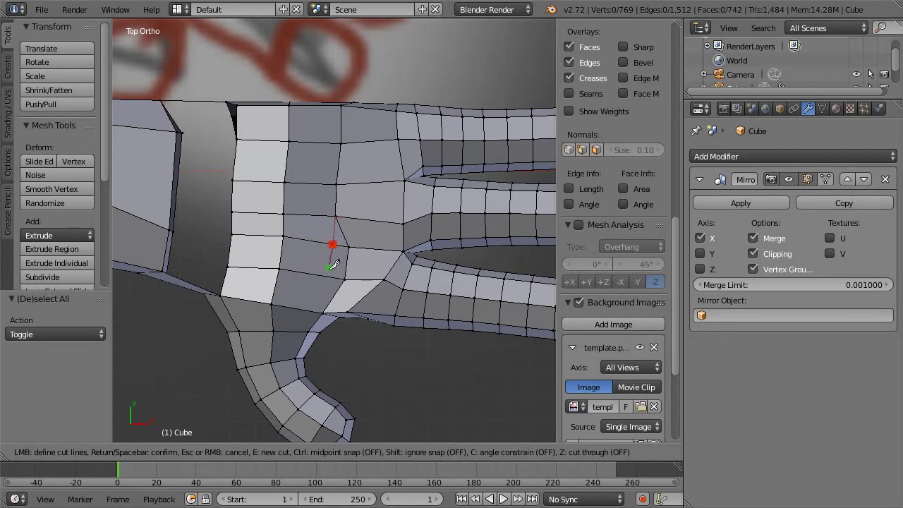
pyautogui.click(327, 276)
pyautogui.click(323, 314)
pyautogui.click(328, 275)
pyautogui.click(318, 305)
pyautogui.press('Return')
# Merge the cut's end vertex into the neighbouring vertex at the thumb's base using At Last
pyautogui.moveTo(313, 307); pyautogui.dragTo(324, 280, button='middle')
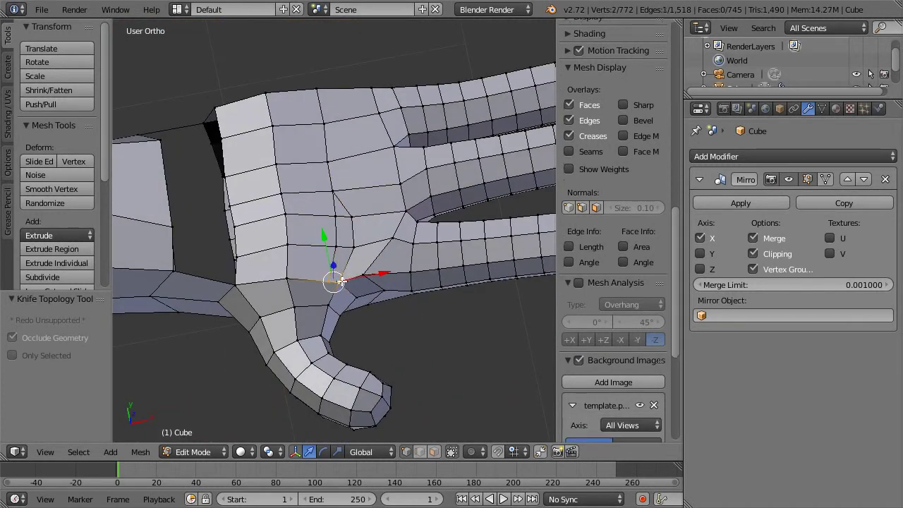
pyautogui.press('w')
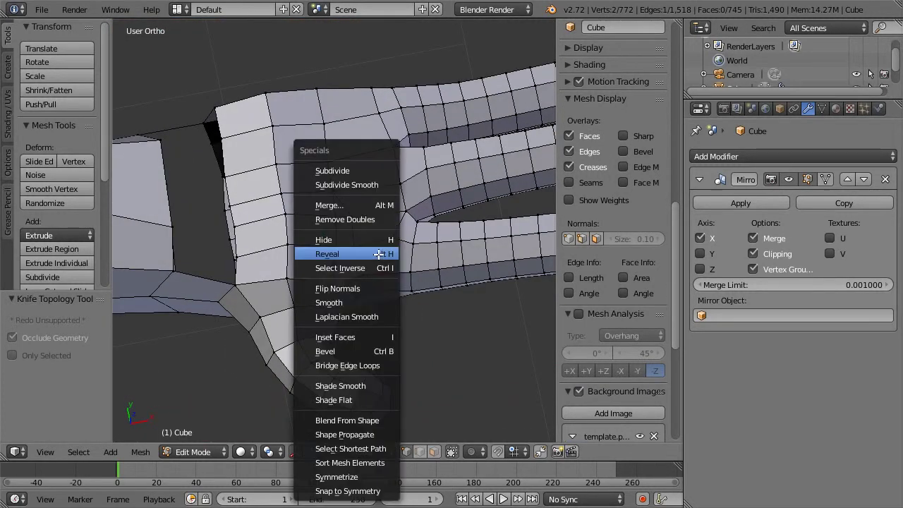
pyautogui.click(360, 205)
pyautogui.click(324, 209)
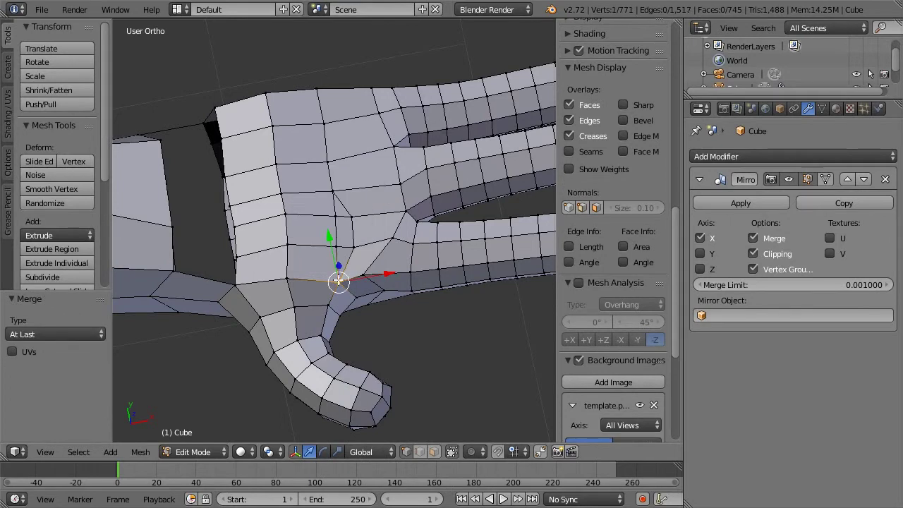
# Dissolve the six inner vertices on the thumb side of the palm's top, between the new cut and the wrist-side row
pyautogui.moveTo(427, 210); pyautogui.dragTo(358, 248, button='middle')
pyautogui.moveTo(409, 233); pyautogui.dragTo(362, 222, button='middle')
pyautogui.rightClick(346, 214)
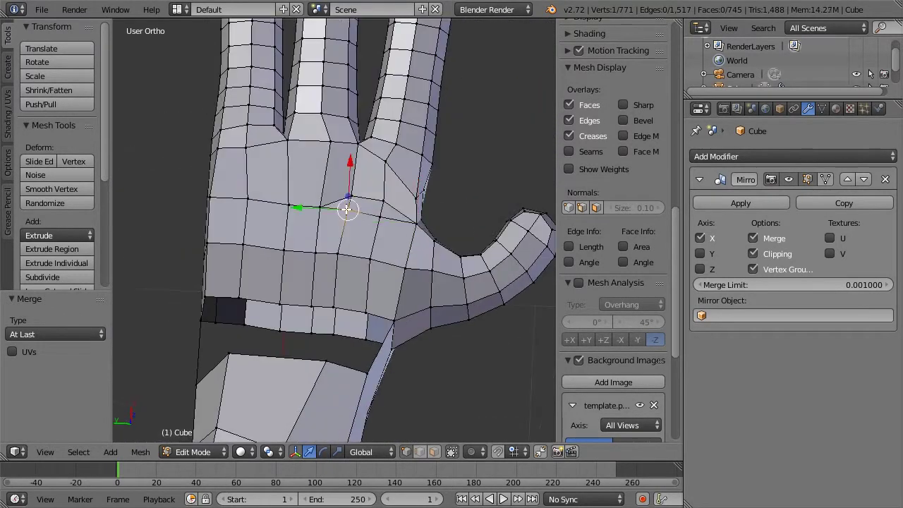
pyautogui.keyDown('shift'); pyautogui.rightClick(333, 248); pyautogui.keyUp('shift')
pyautogui.keyDown('shift'); pyautogui.rightClick(371, 253); pyautogui.keyUp('shift')
pyautogui.keyDown('shift'); pyautogui.rightClick(378, 224); pyautogui.keyUp('shift')
pyautogui.keyDown('shift'); pyautogui.rightClick(334, 304); pyautogui.keyUp('shift')
pyautogui.keyDown('shift'); pyautogui.rightClick(364, 309); pyautogui.keyUp('shift')
pyautogui.press('x')
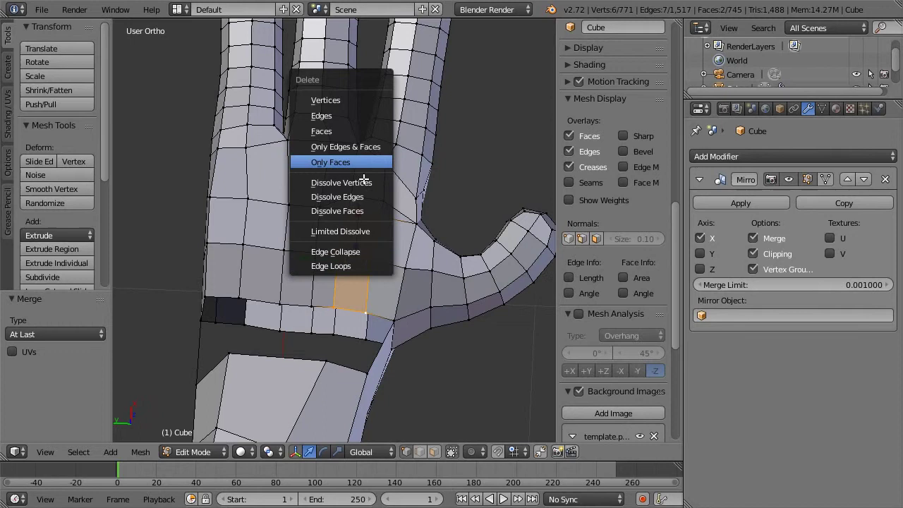
pyautogui.click(363, 182)
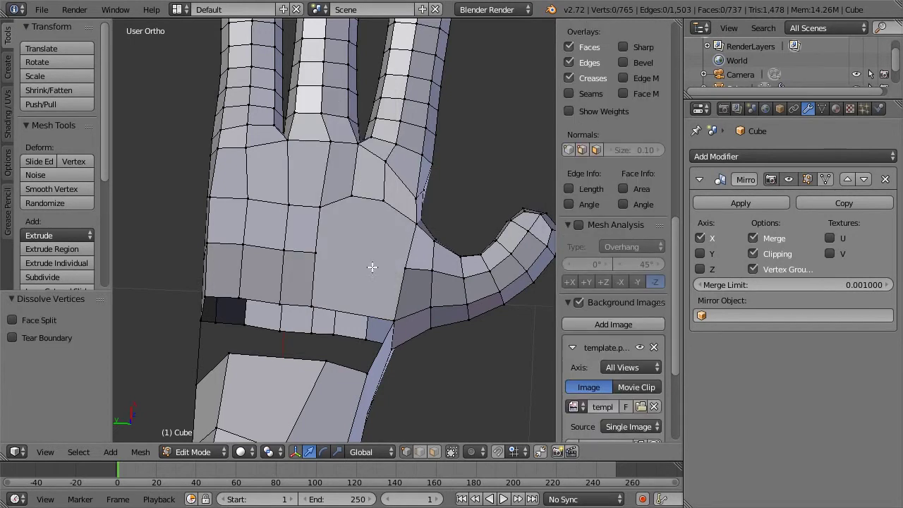
# Knife-cut two edges across the large top palm face, joining the two inner corner vertices to the matching thumb-base vertices
pyautogui.moveTo(372, 267); pyautogui.dragTo(400, 274, button='middle')
pyautogui.press('k')
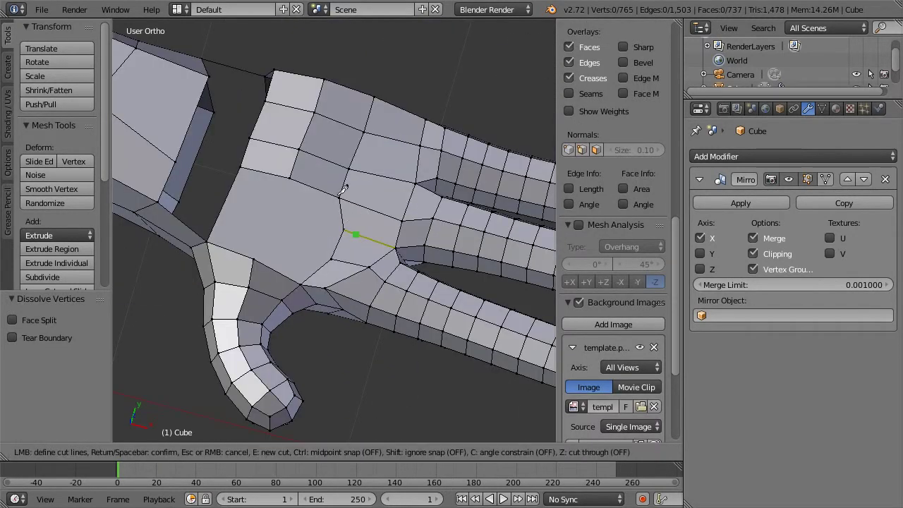
pyautogui.click(339, 198)
pyautogui.click(298, 283)
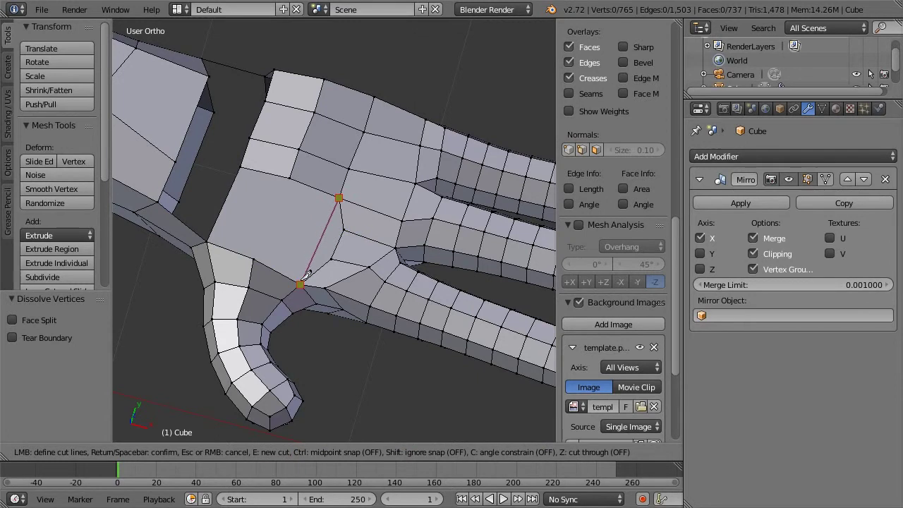
pyautogui.press('Return')
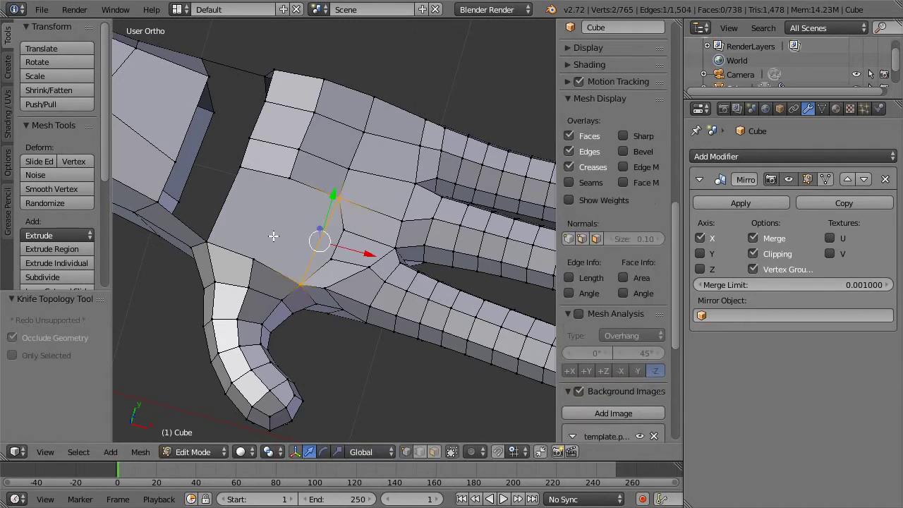
pyautogui.press('k')
pyautogui.click(241, 168)
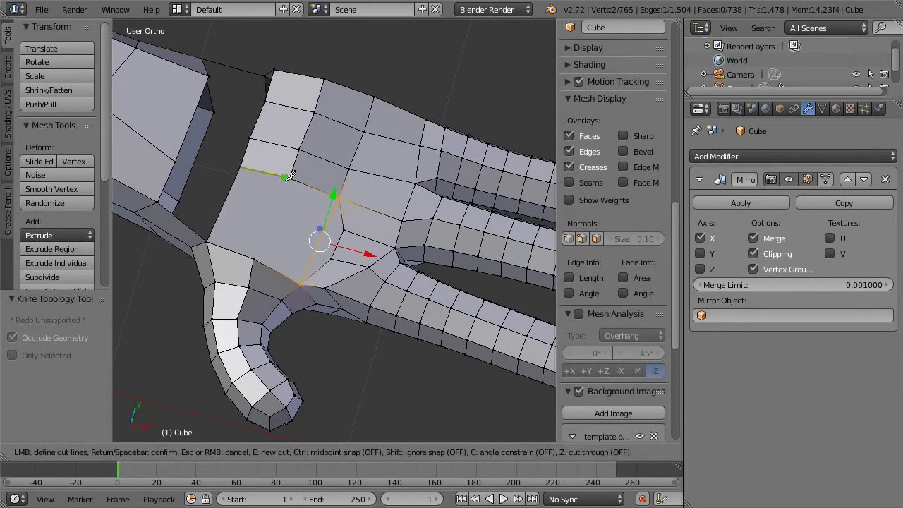
pyautogui.click(255, 257)
pyautogui.press('Return')
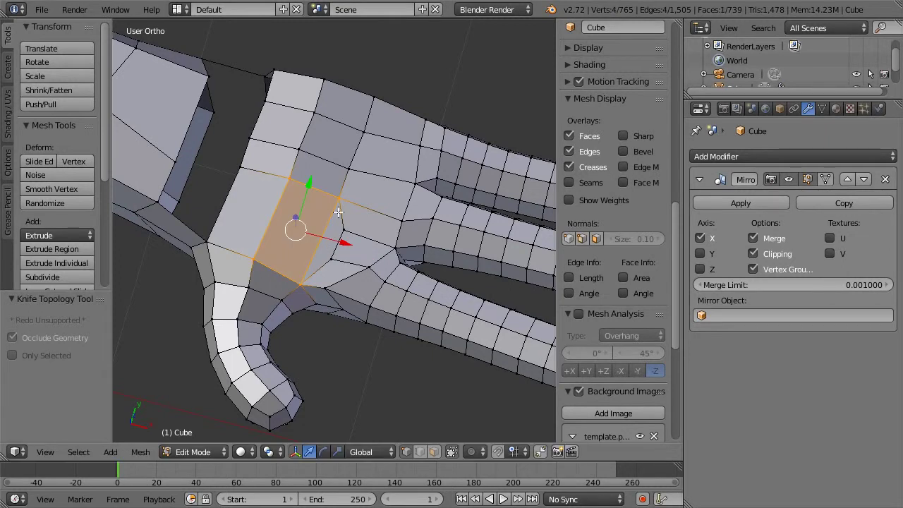
# Slide the two top palm vertices behind the outermost finger along their edges toward the fingers
pyautogui.moveTo(393, 222); pyautogui.dragTo(292, 248, button='middle')
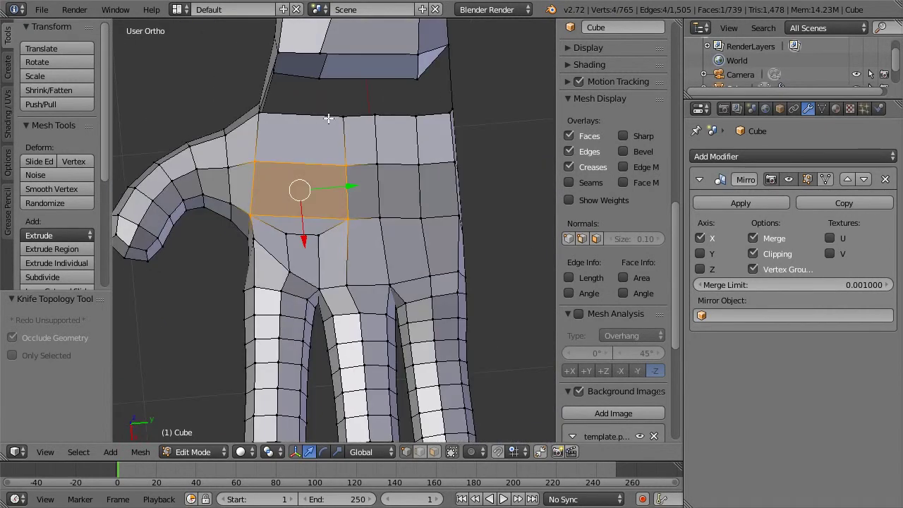
pyautogui.press('a')
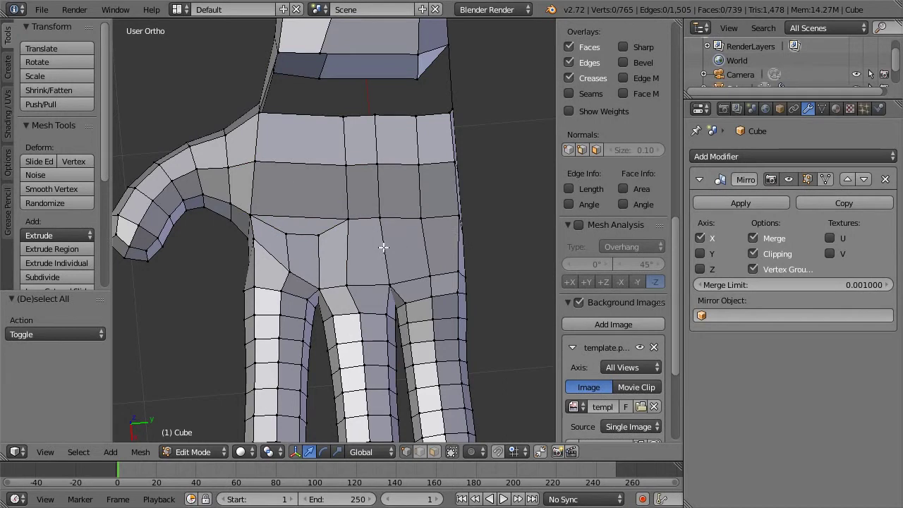
pyautogui.keyDown('shift'); pyautogui.moveTo(419, 236); pyautogui.dragTo(375, 244, button='middle'); pyautogui.keyUp('shift')
pyautogui.rightClick(367, 229)
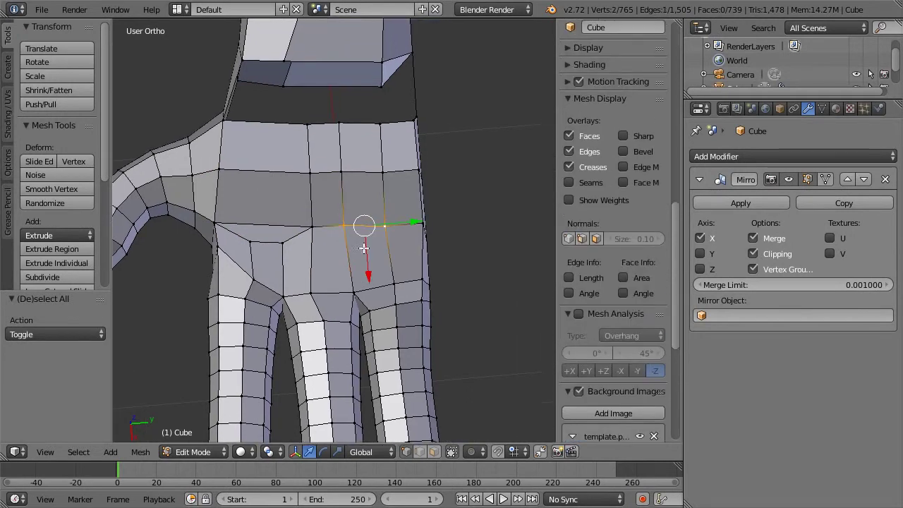
pyautogui.press('g')
pyautogui.click(365, 283)
pyautogui.press('a')
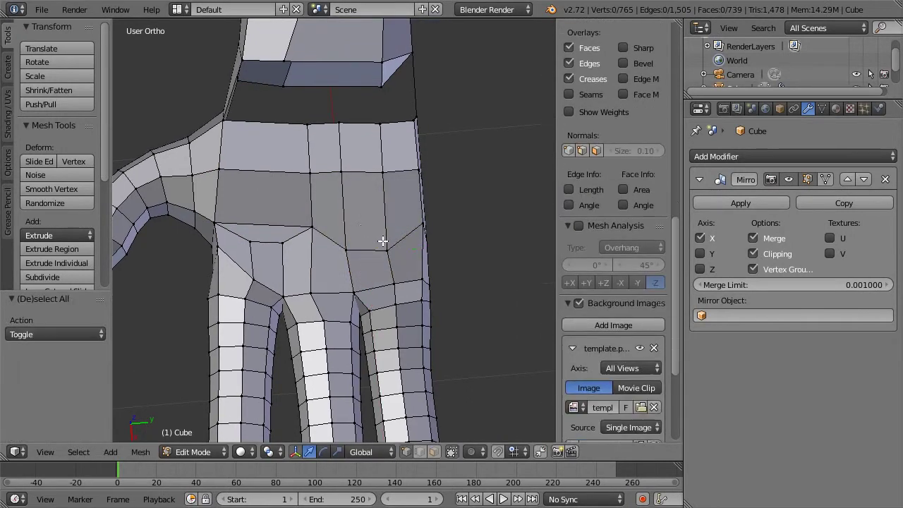
# Knife-cut a straight row across the top palm faces behind the outermost finger, extending it to the palm's outer edge
pyautogui.press('k')
pyautogui.click(313, 224)
pyautogui.click(386, 224)
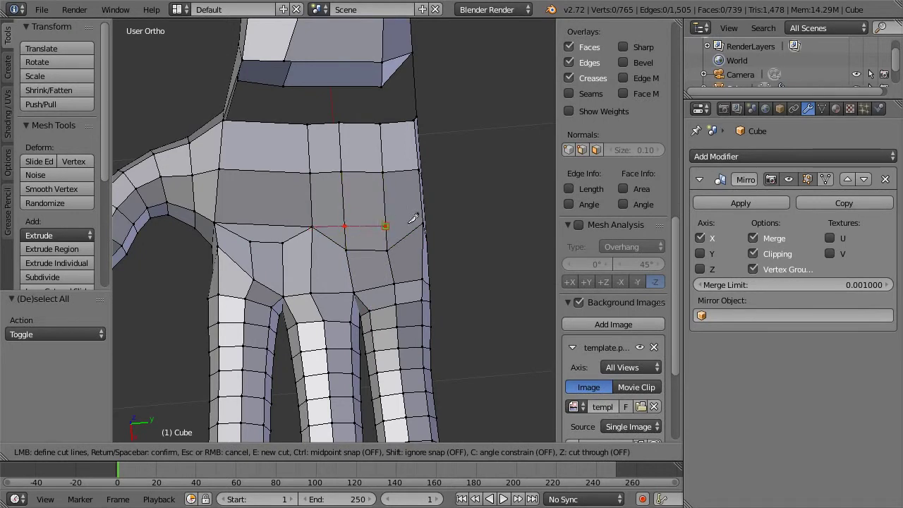
pyautogui.press('Return')
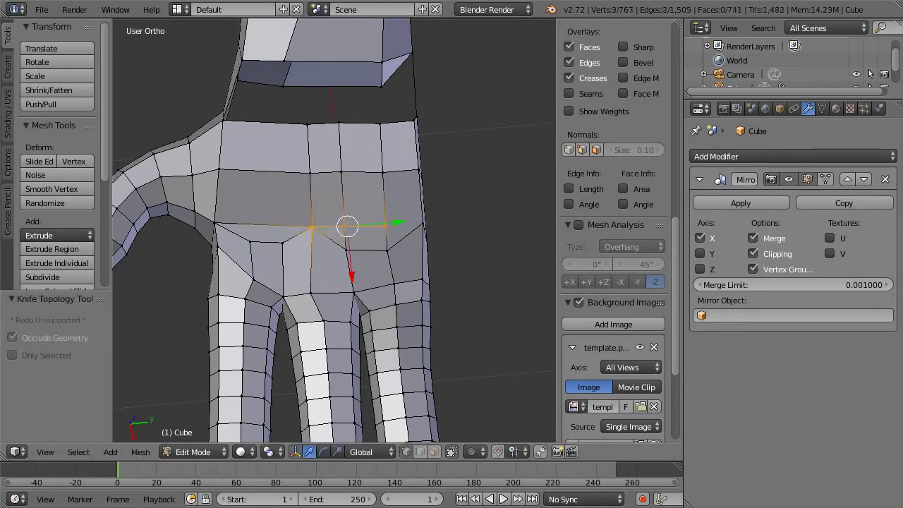
pyautogui.press('a')
pyautogui.press('k')
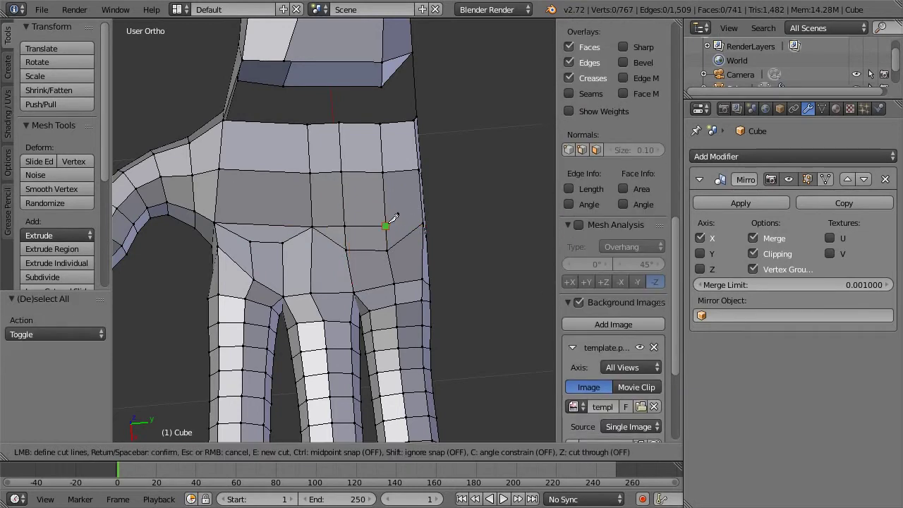
pyautogui.click(386, 227)
pyautogui.press('Return')
# Merge the cut's end vertex into the neighbouring vertex on the palm's outer edge using At Last
pyautogui.moveTo(453, 242); pyautogui.dragTo(369, 242, button='middle')
pyautogui.scroll(3, 417, 272)
pyautogui.rightClick(448, 304)
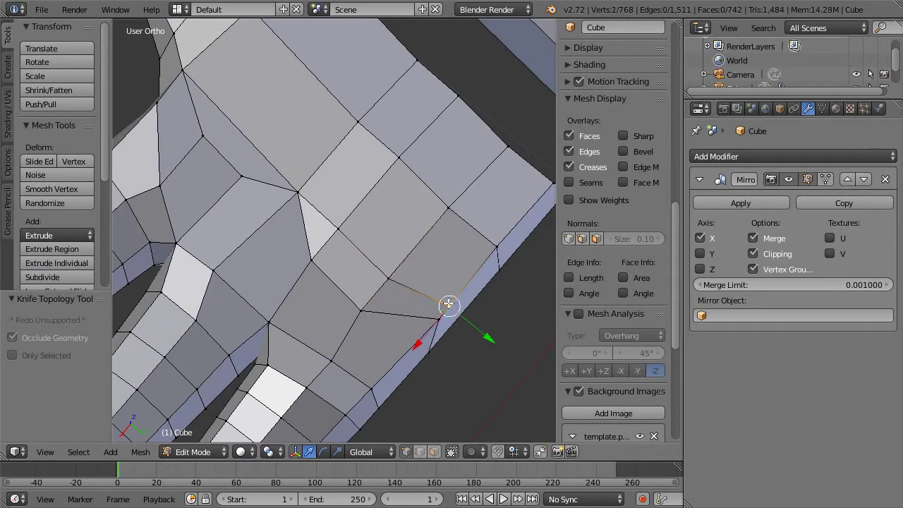
pyautogui.press('w')
pyautogui.click(403, 205)
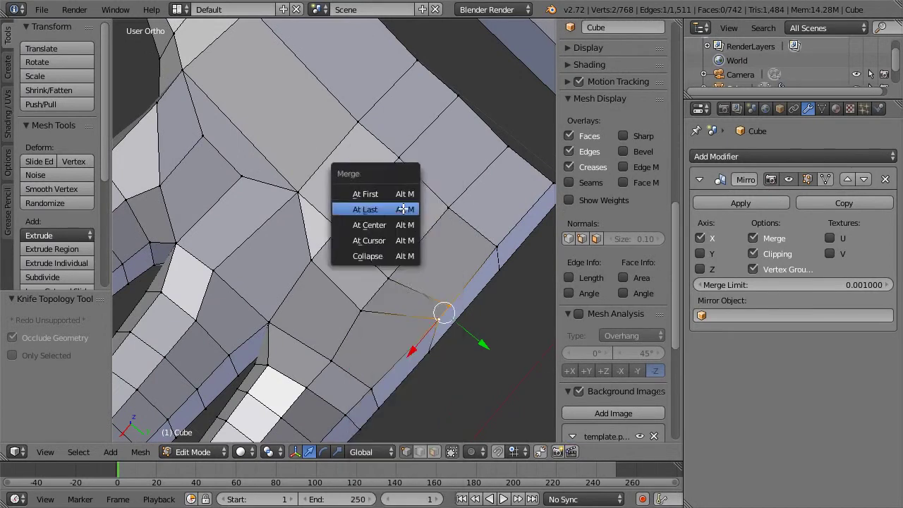
pyautogui.click(403, 209)
# Dissolve the six inner vertices in the two columns behind the outermost finger, from the new cut to the wrist edge
pyautogui.press('a')
pyautogui.rightClick(392, 275)
pyautogui.keyDown('shift'); pyautogui.rightClick(344, 220); pyautogui.keyUp('shift')
pyautogui.keyDown('shift'); pyautogui.rightClick(399, 167); pyautogui.keyUp('shift')
pyautogui.keyDown('shift'); pyautogui.rightClick(458, 204); pyautogui.keyUp('shift')
pyautogui.keyDown('shift'); pyautogui.rightClick(504, 143); pyautogui.keyUp('shift')
pyautogui.keyDown('shift'); pyautogui.rightClick(459, 101); pyautogui.keyUp('shift')
pyautogui.scroll(-2, 467, 150)
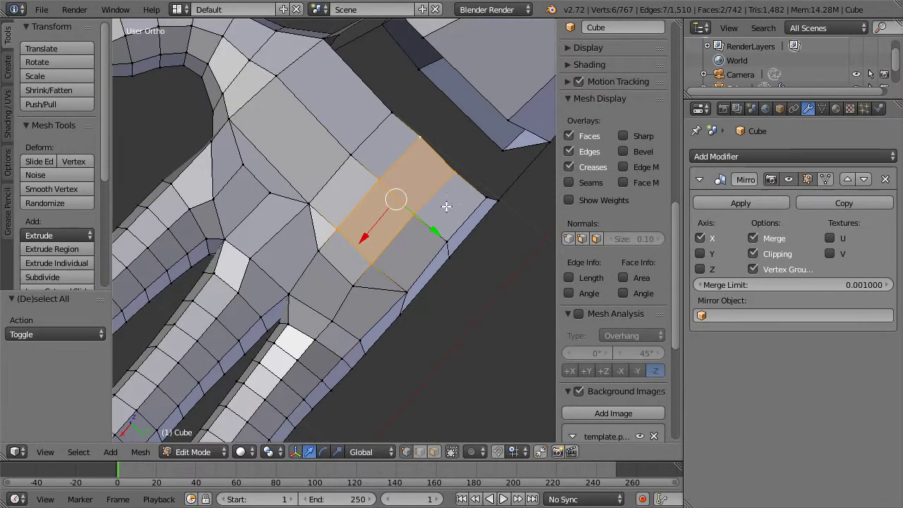
pyautogui.scroll(-1, 468, 157)
pyautogui.moveTo(439, 214); pyautogui.dragTo(444, 174, button='middle')
pyautogui.press('x')
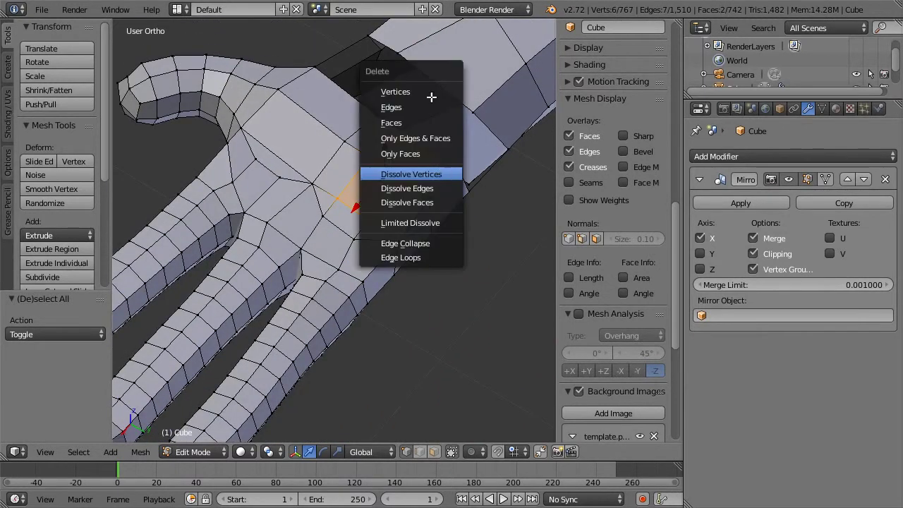
pyautogui.click(418, 172)
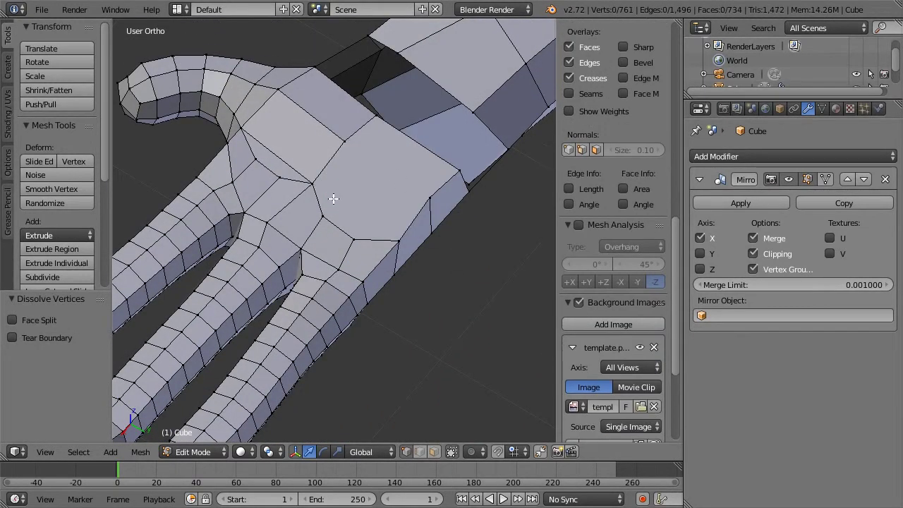
# Knife-cut two edges across the large outer palm face, joining its two inner vertices to the matching outer-edge vertices
pyautogui.press('k')
pyautogui.click(311, 183)
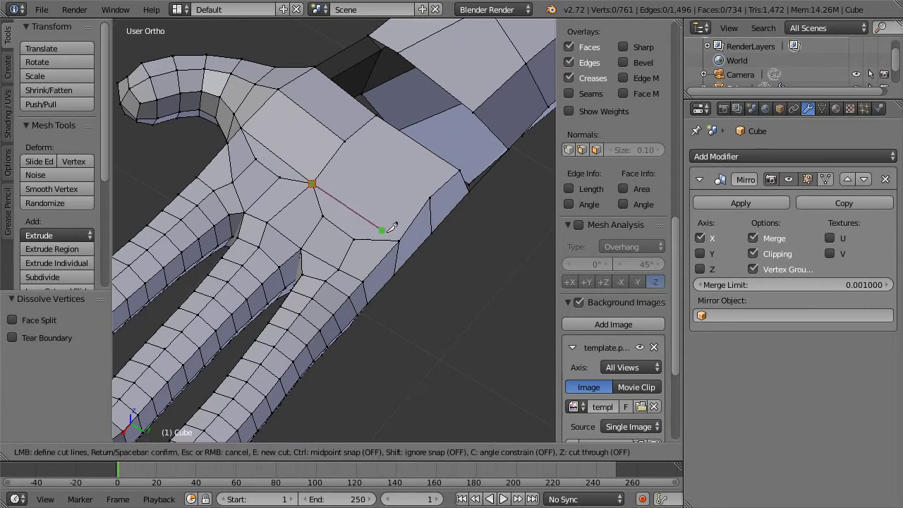
pyautogui.click(400, 240)
pyautogui.press('Return')
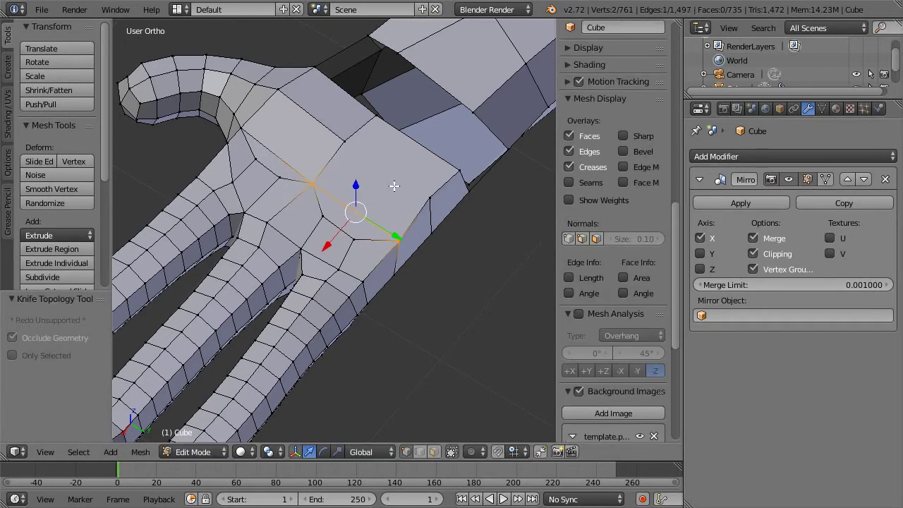
pyautogui.press('k')
pyautogui.click(344, 141)
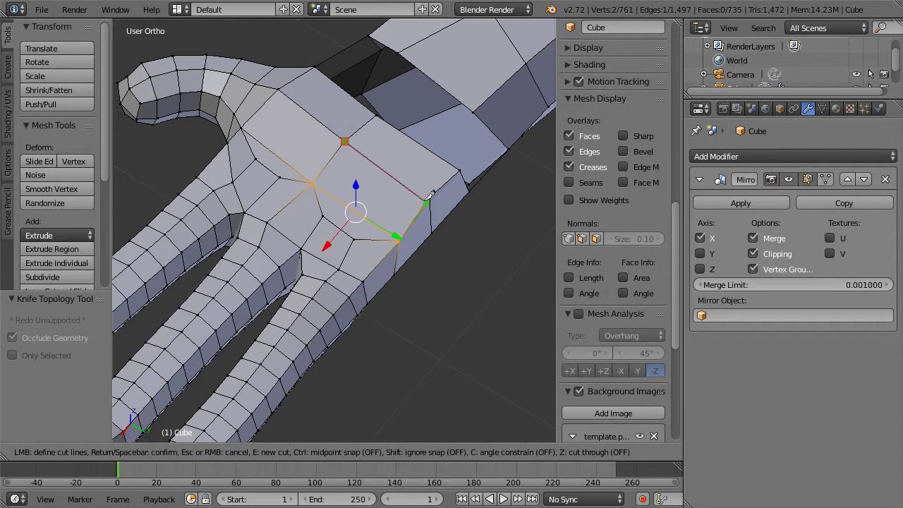
pyautogui.click(431, 195)
pyautogui.press('Return')
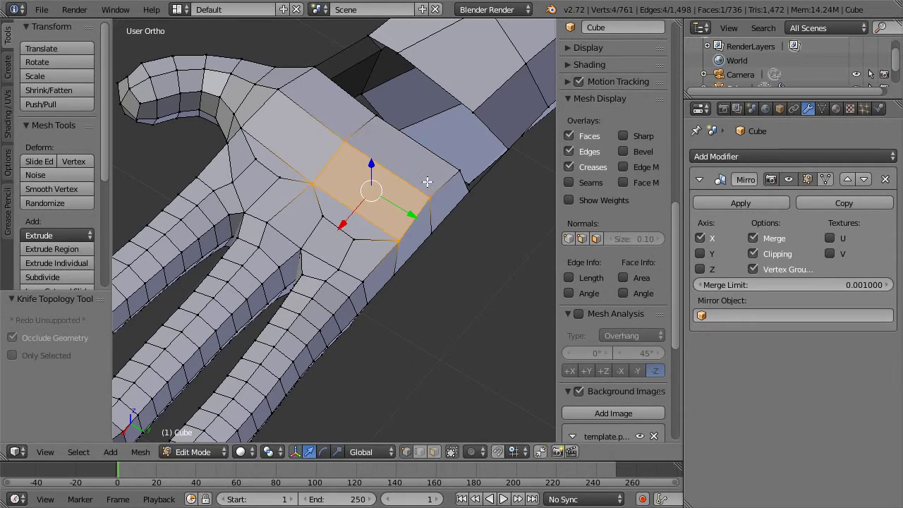
# Move the underside vertex at the middle finger's base back toward the wrist and 0.023 along Y
pyautogui.press('a')
pyautogui.moveTo(473, 228); pyautogui.dragTo(241, 172, button='middle')
pyautogui.moveTo(353, 251); pyautogui.dragTo(408, 153, button='middle')
pyautogui.keyDown('shift'); pyautogui.moveTo(297, 212); pyautogui.dragTo(402, 257, button='middle'); pyautogui.keyUp('shift')
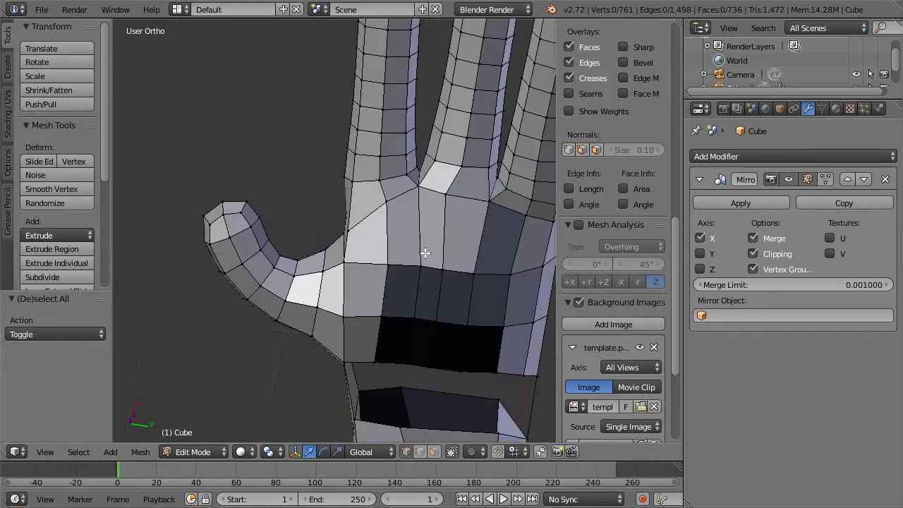
pyautogui.moveTo(378, 207); pyautogui.dragTo(377, 181, button='middle')
pyautogui.rightClick(383, 196)
pyautogui.rightClick(416, 182)
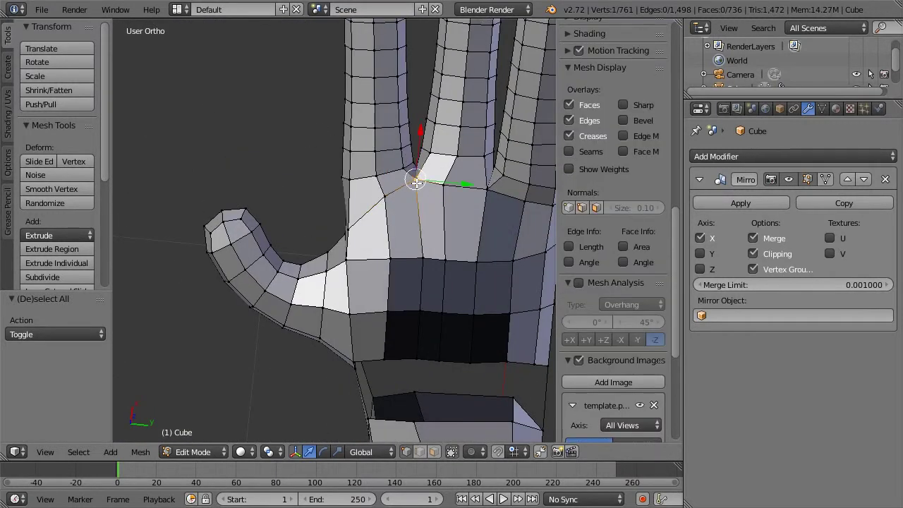
pyautogui.rightClick(442, 185)
pyautogui.moveTo(447, 159); pyautogui.dragTo(472, 204)
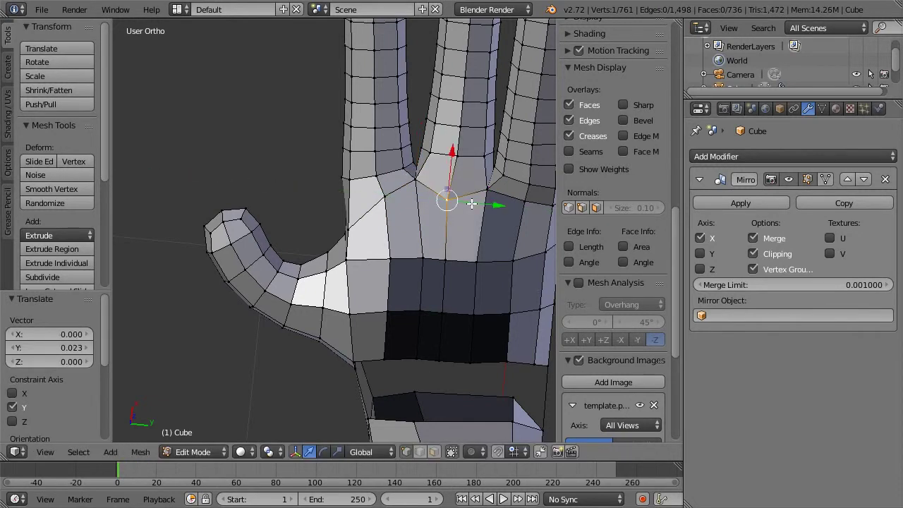
# Knife-cut the underside palm faces behind the thumb-side finger, from the thumb-side edge vertex toward the moved middle-finger vertex
pyautogui.press('a')
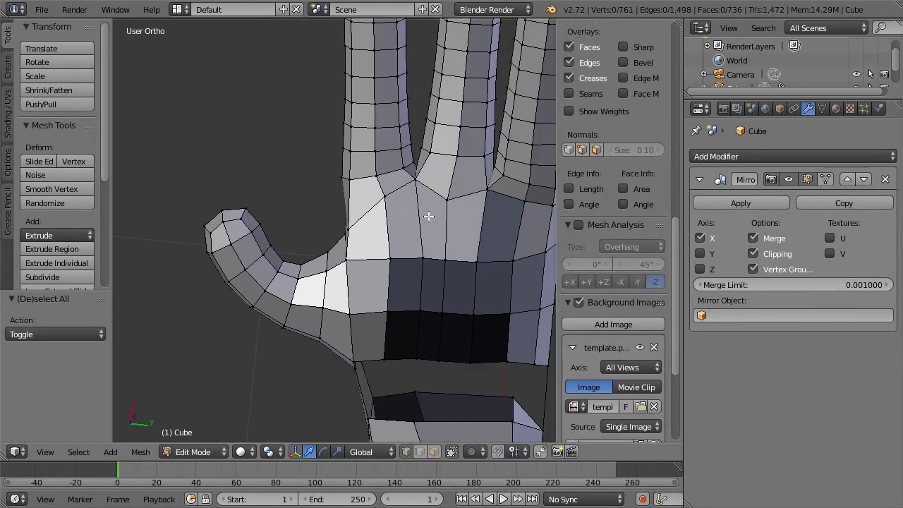
pyautogui.press('k')
pyautogui.click(348, 229)
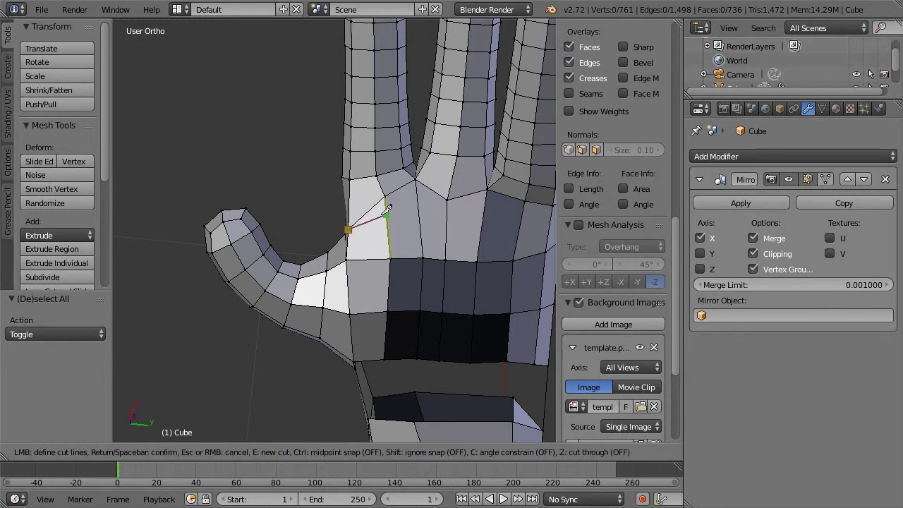
pyautogui.click(417, 200)
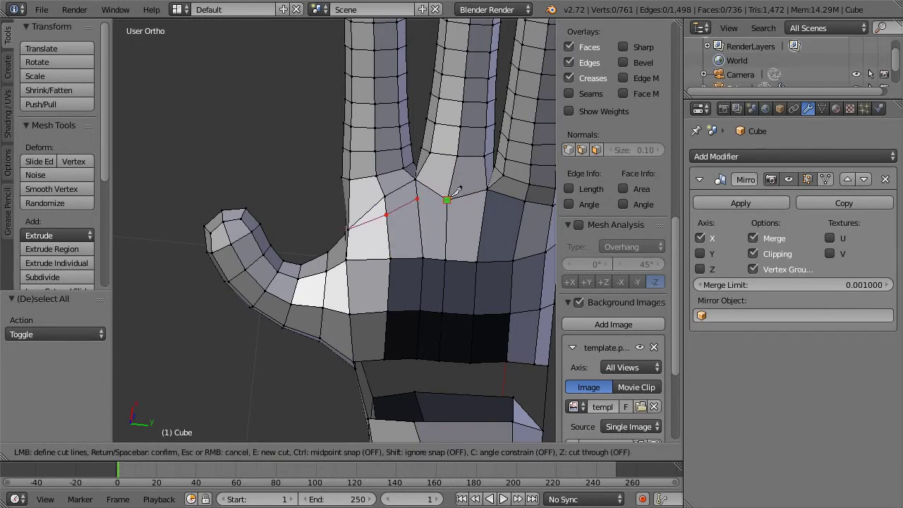
pyautogui.click(447, 200)
pyautogui.press('Return')
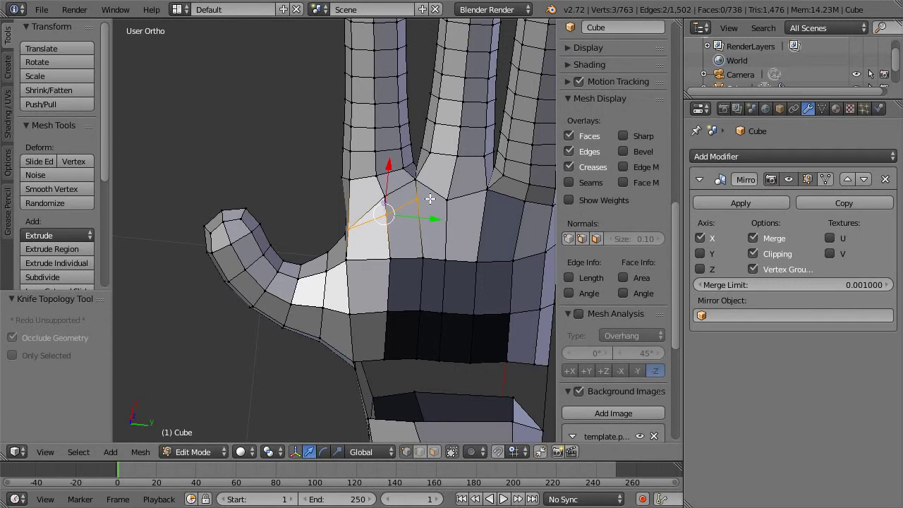
# Extend the underside knife cut to the middle finger's base vertex and merge the stray extra vertex there
pyautogui.press('k')
pyautogui.click(419, 197)
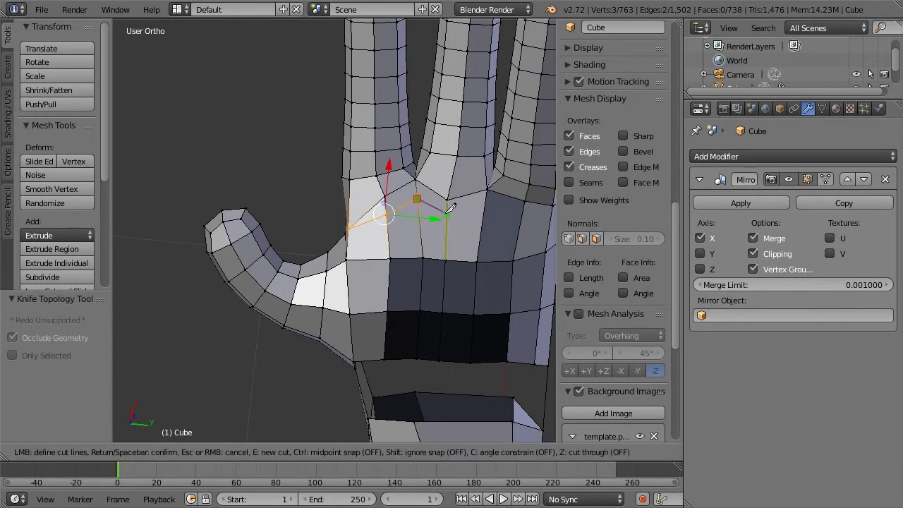
pyautogui.click(447, 213)
pyautogui.press('Return')
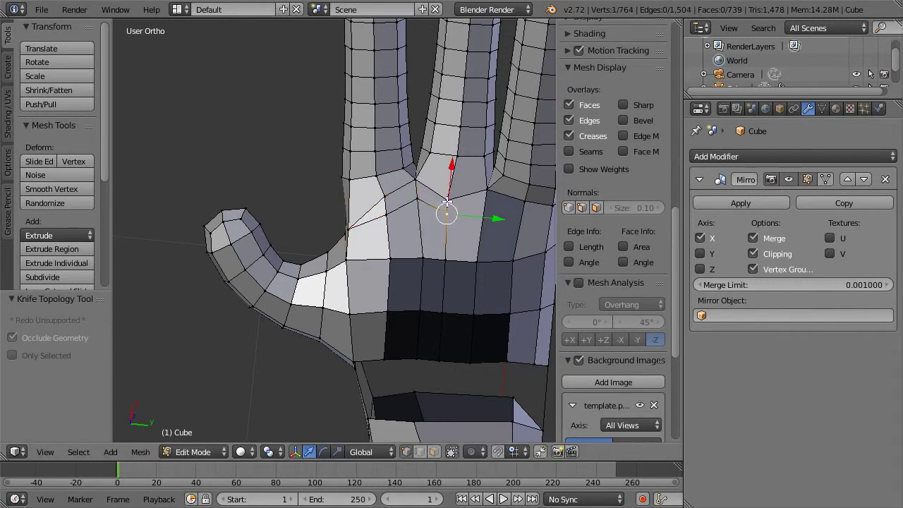
pyautogui.press('w')
pyautogui.click(447, 201)
pyautogui.click(447, 201)
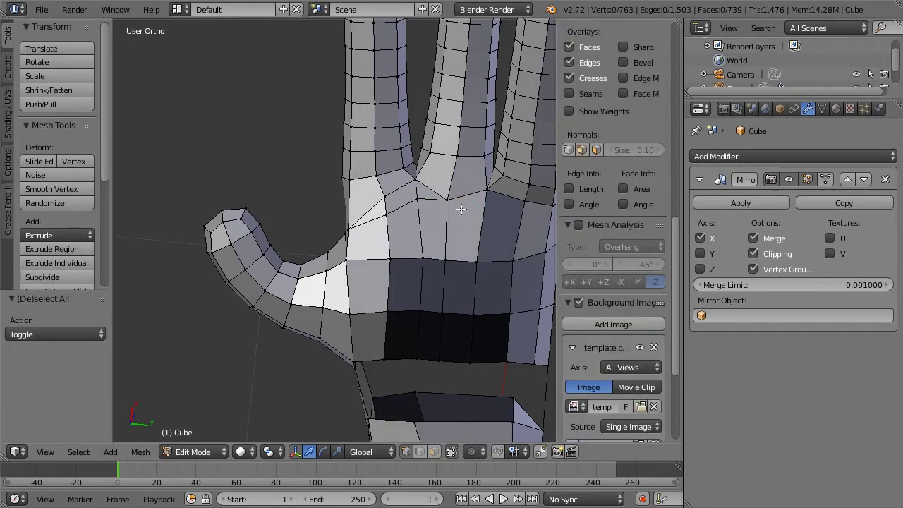
# Dissolve the eight vertices of the face column behind the gap between the thumb-side and middle fingers, down to the wrist edge
pyautogui.keyDown('shift'); pyautogui.moveTo(479, 213); pyautogui.dragTo(395, 224, button='middle'); pyautogui.keyUp('shift')
pyautogui.rightClick(340, 226)
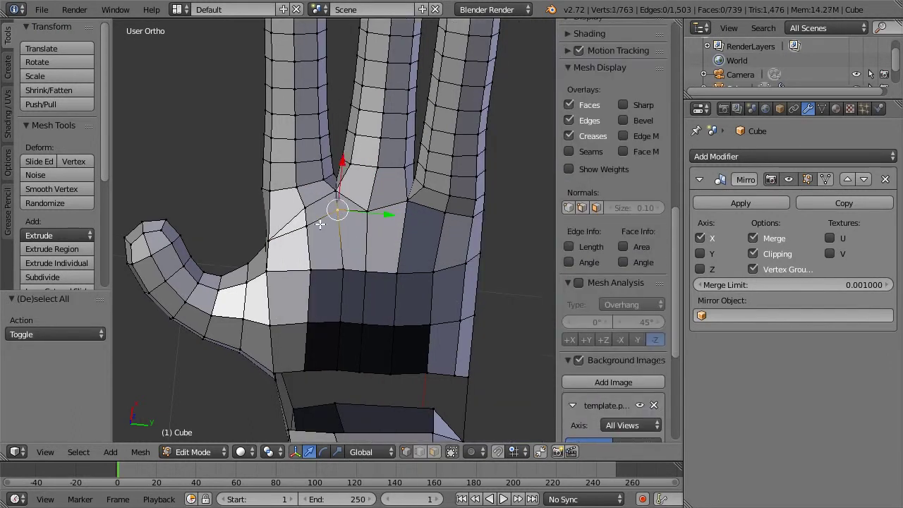
pyautogui.keyDown('shift'); pyautogui.rightClick(321, 317); pyautogui.keyUp('shift')
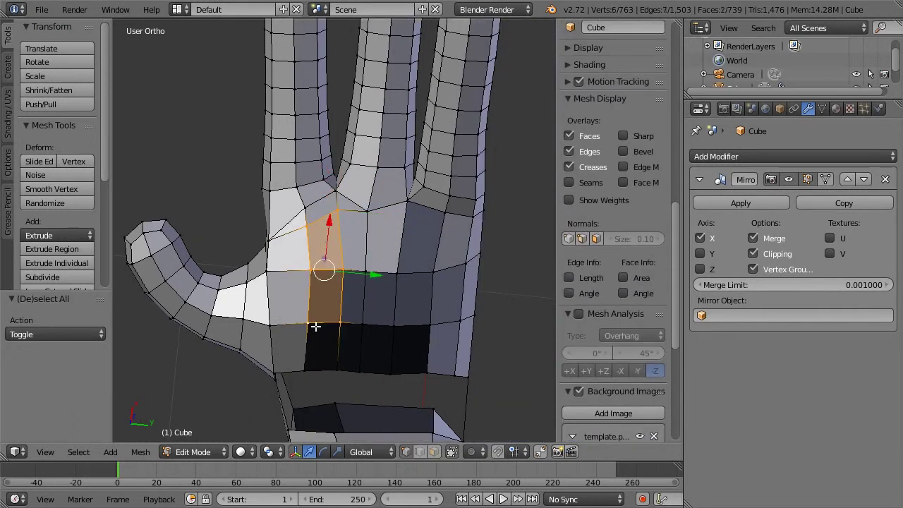
pyautogui.keyDown('shift'); pyautogui.rightClick(336, 358); pyautogui.keyUp('shift')
pyautogui.press('x')
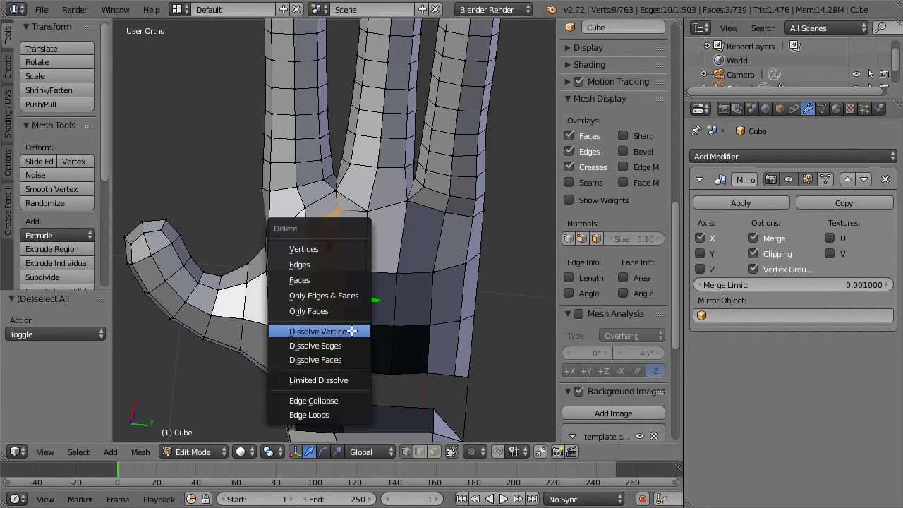
pyautogui.click(326, 252)
pyautogui.hotkey('ctrl', 'z')
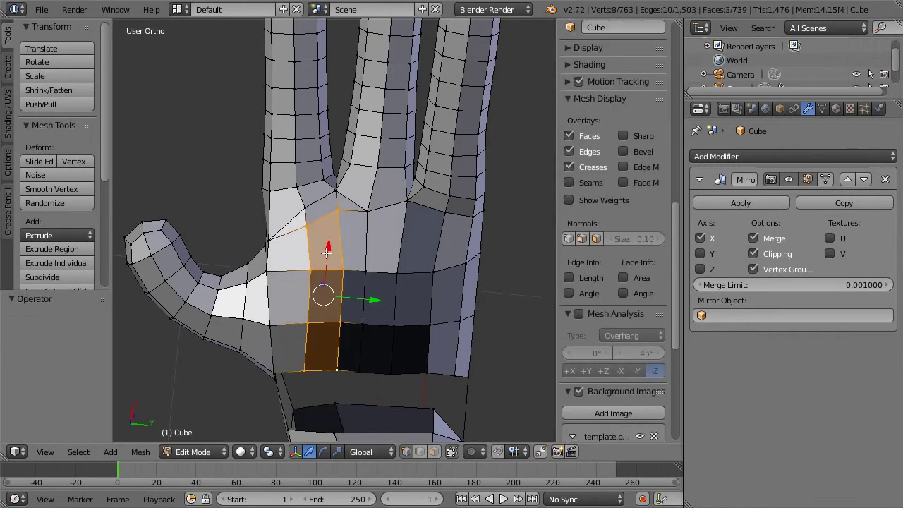
pyautogui.press('x')
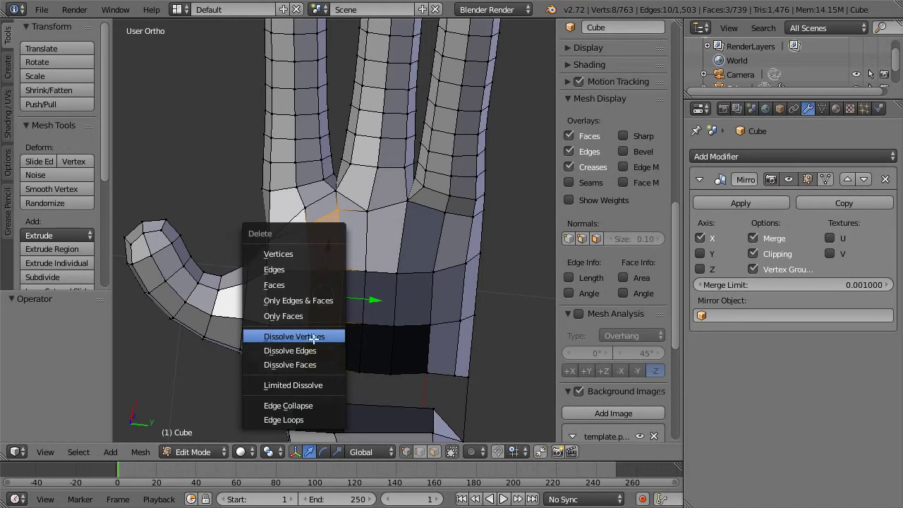
pyautogui.click(313, 337)
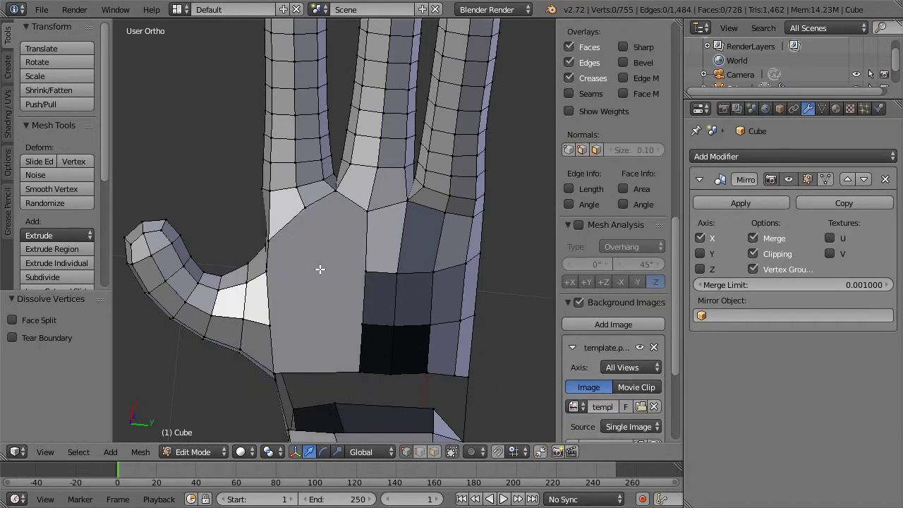
# Knife-cut the large palm face from the thumb-side edge vertex straight to the middle finger's base vertex
pyautogui.press('k')
pyautogui.click(268, 240)
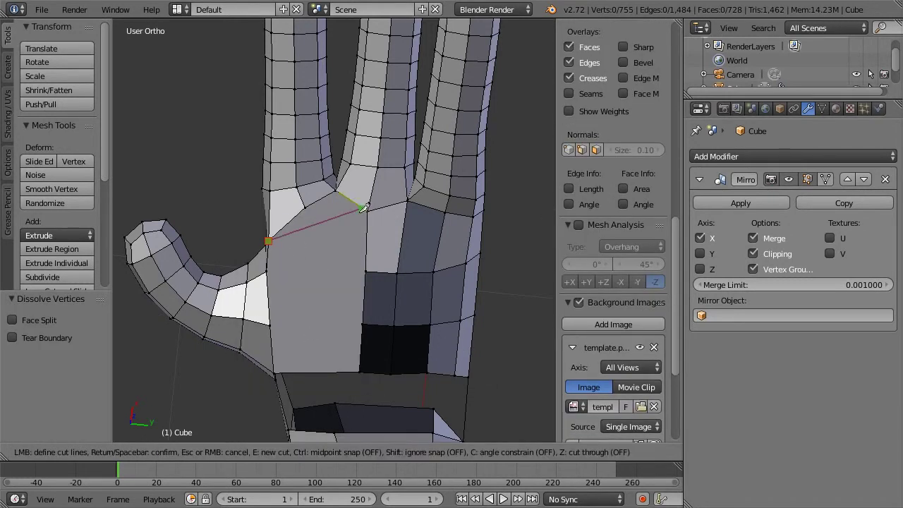
pyautogui.click(368, 211)
pyautogui.press('Return')
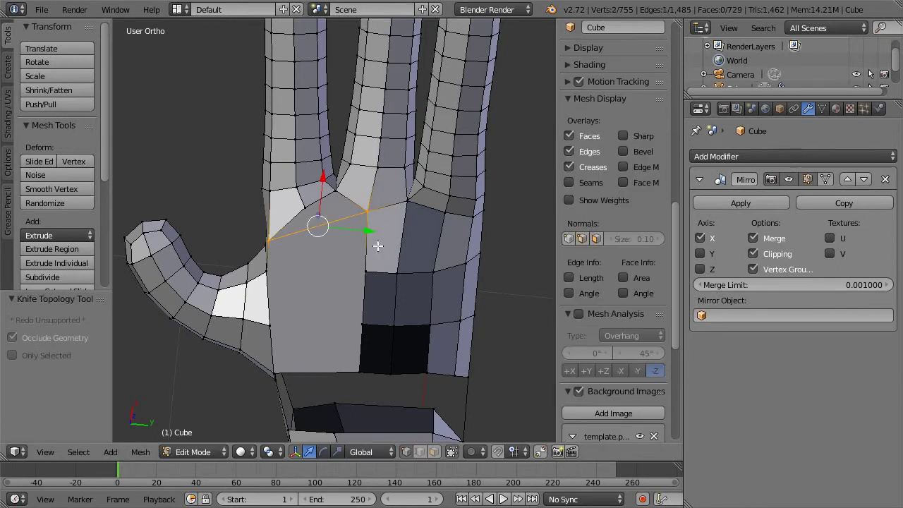
pyautogui.scroll(-3, 352, 243)
pyautogui.moveTo(365, 303); pyautogui.dragTo(292, 145, button='middle')
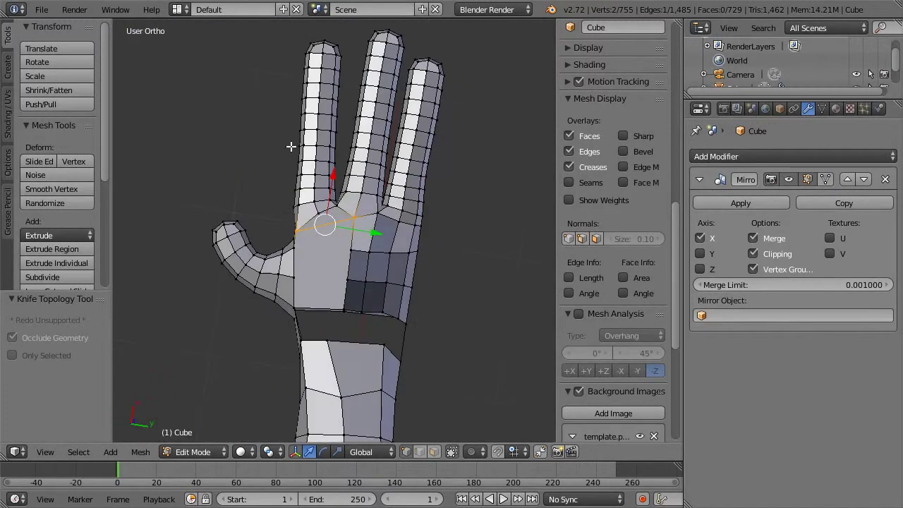
# Undo the recent cuts, merge and dissolve, back to before the first underside knife cut behind the thumb-side finger
pyautogui.hotkey('ctrl', 'z')
pyautogui.hotkey('ctrl', 'z')
pyautogui.hotkey('ctrl', 'z')
pyautogui.hotkey('ctrl', 'z')
pyautogui.hotkey('ctrl', 'z')
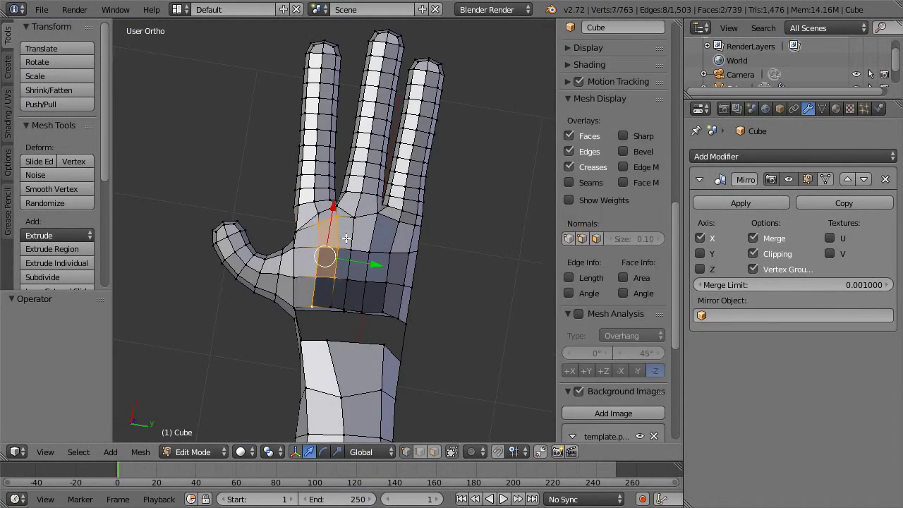
pyautogui.hotkey('ctrl', 'z')
pyautogui.hotkey('ctrl', 'z')
pyautogui.hotkey('ctrl', 'z')
pyautogui.hotkey('ctrl', 'z')
pyautogui.hotkey('ctrl', 'z')
pyautogui.hotkey('ctrl', 'z')
pyautogui.hotkey('ctrl', 'z')
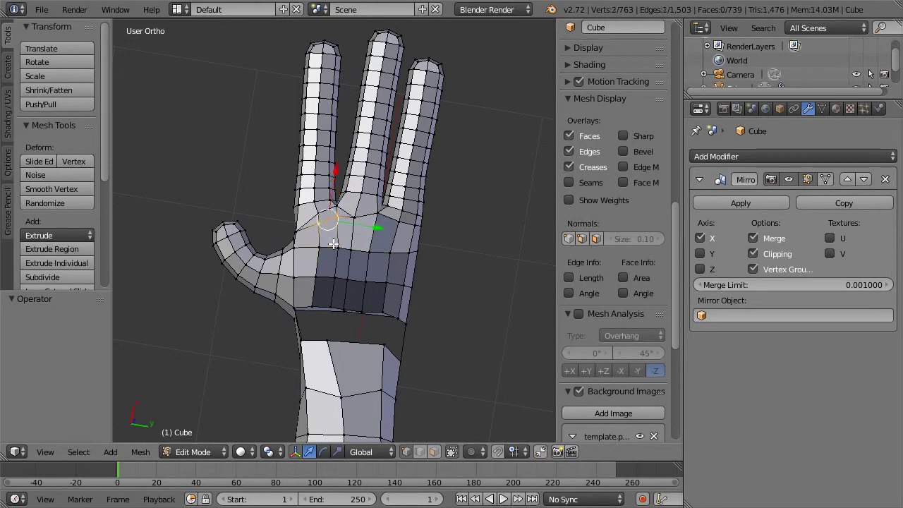
pyautogui.hotkey('ctrl', 'z')
pyautogui.hotkey('ctrl', 'z')
pyautogui.hotkey('ctrl', 'z')
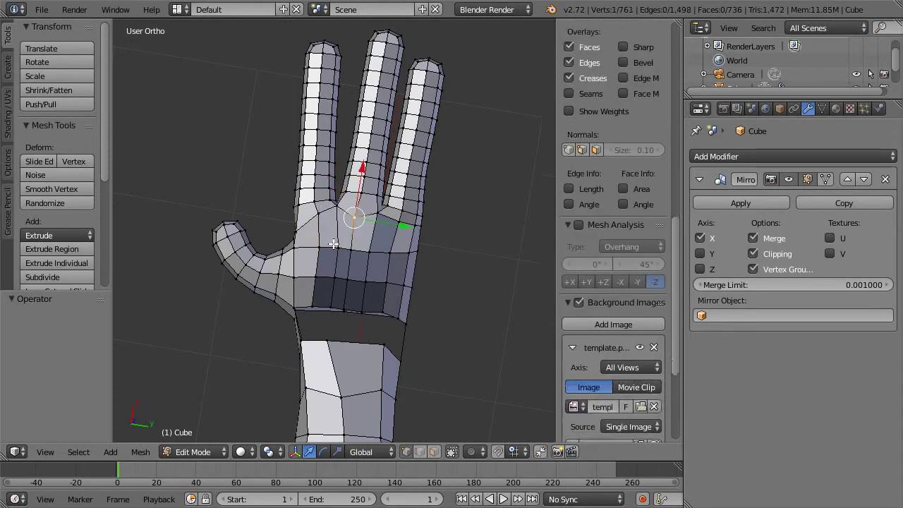
# Move the two underside palm vertices behind the gap between the thumb-side and middle fingers 0.122 along X, toward the fingers
pyautogui.rightClick(335, 245)
pyautogui.keyDown('shift'); pyautogui.rightClick(322, 247); pyautogui.keyUp('shift')
pyautogui.moveTo(334, 204); pyautogui.dragTo(340, 186)
pyautogui.scroll(3, 341, 220)
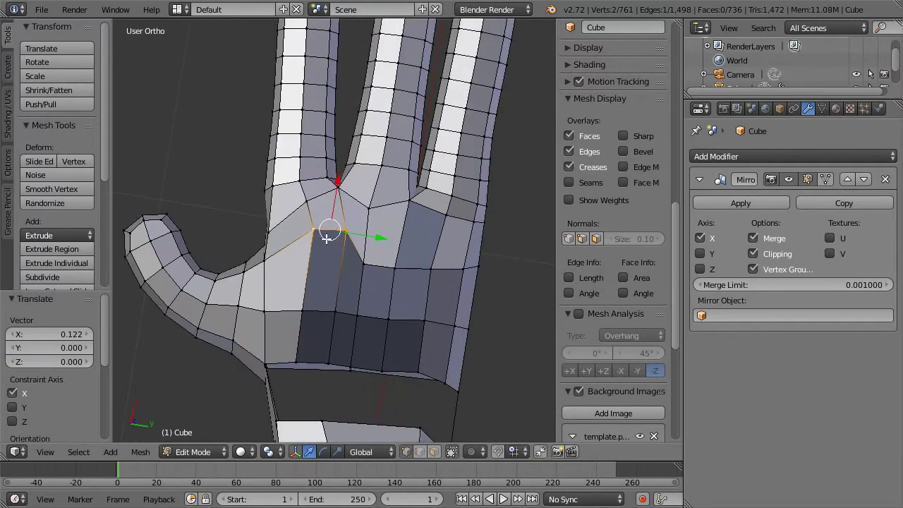
pyautogui.moveTo(320, 237); pyautogui.dragTo(328, 236, button='middle')
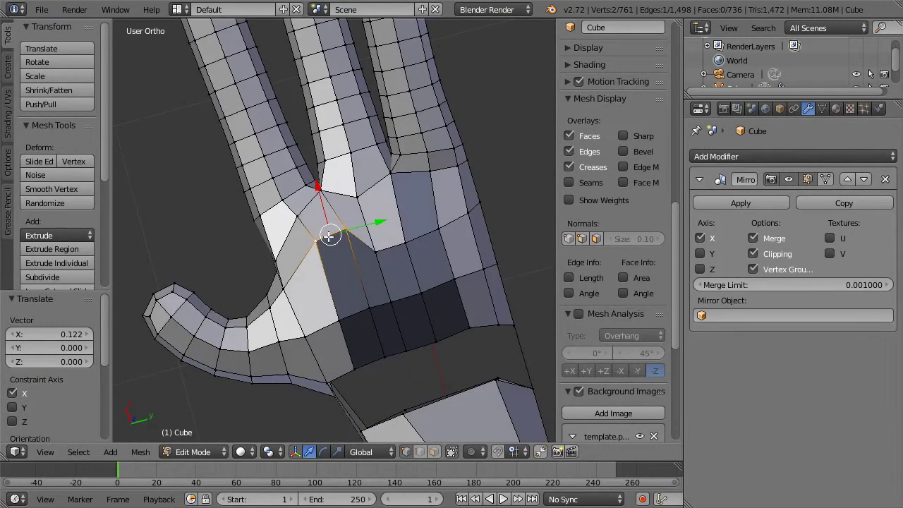
# Knife-cut across the underside palm faces below the two moved vertices, from the thumb-side edge vertex toward the vertex behind the middle finger
pyautogui.press('k')
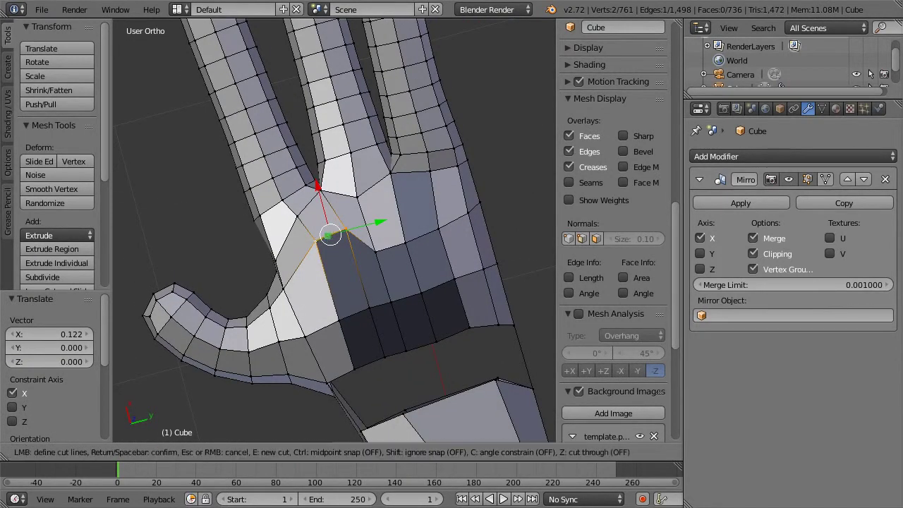
pyautogui.click(283, 288)
pyautogui.click(364, 246)
pyautogui.click(376, 243)
pyautogui.click(375, 237)
pyautogui.press('Return')
# Merge the stray end vertex of the cut into the neighbouring palm vertex behind the middle finger, using At Last
pyautogui.scroll(4, 373, 261)
pyautogui.click(409, 268)
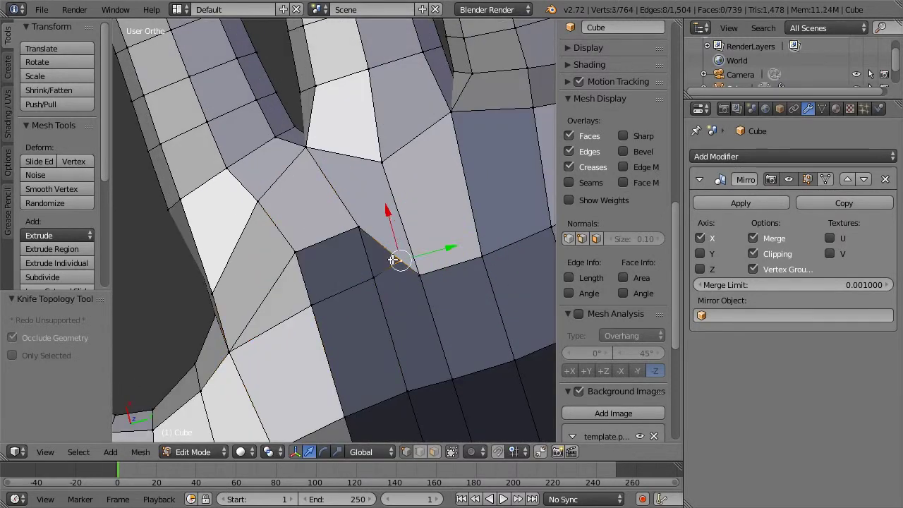
pyautogui.press('w')
pyautogui.click(376, 204)
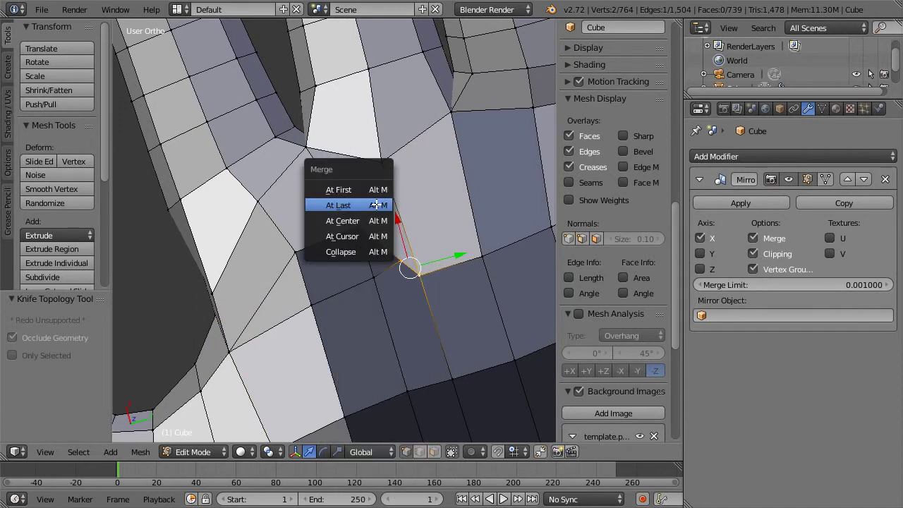
pyautogui.click(376, 205)
# Dissolve the six vertices of the two-face column behind the new cut, down to the wrist edge
pyautogui.rightClick(372, 278)
pyautogui.rightClick(313, 303)
pyautogui.keyDown('shift'); pyautogui.rightClick(372, 280); pyautogui.keyUp('shift')
pyautogui.scroll(-3, 369, 282)
pyautogui.keyDown('shift'); pyautogui.rightClick(345, 337); pyautogui.keyUp('shift')
pyautogui.keyDown('shift'); pyautogui.rightClick(378, 325); pyautogui.keyUp('shift')
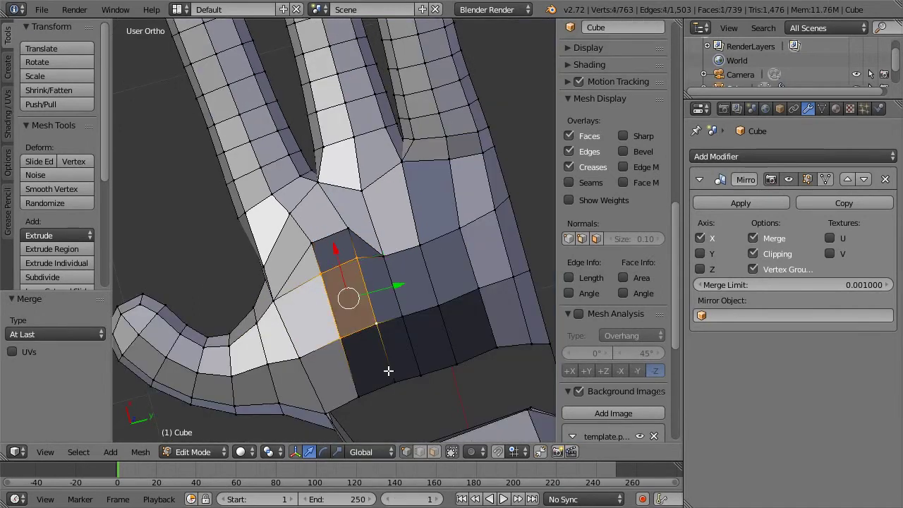
pyautogui.keyDown('shift'); pyautogui.rightClick(394, 381); pyautogui.keyUp('shift')
pyautogui.keyDown('shift'); pyautogui.rightClick(362, 396); pyautogui.keyUp('shift')
pyautogui.press('x')
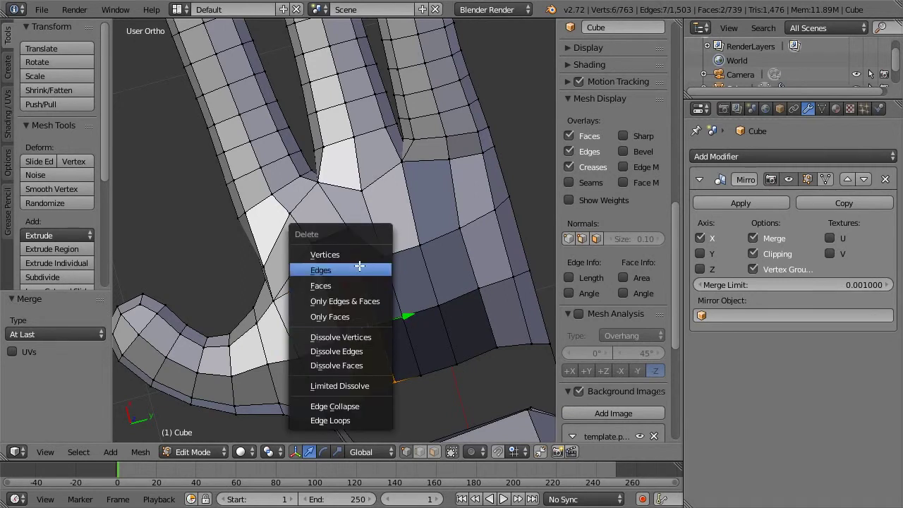
pyautogui.click(347, 336)
pyautogui.press('a')
pyautogui.press('a')
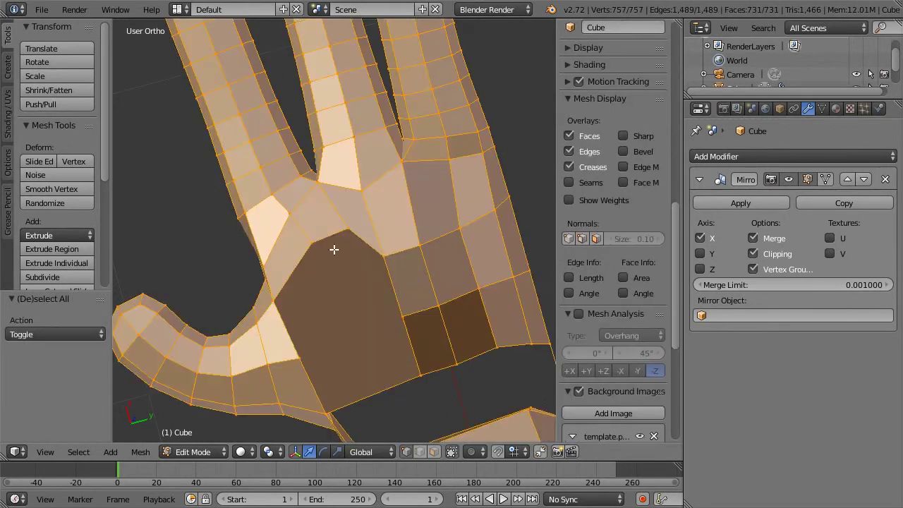
# Move the two palm vertices behind the outermost finger along X, closer to the finger base
pyautogui.rightClick(422, 246)
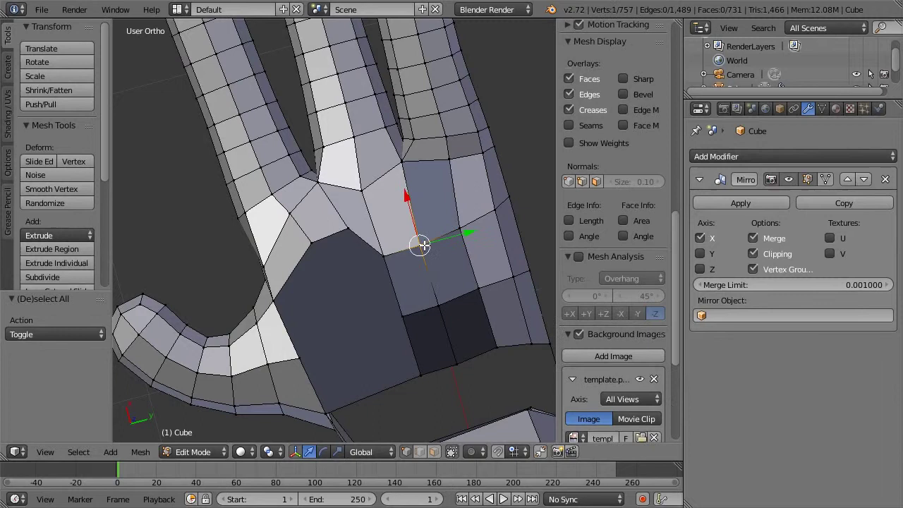
pyautogui.keyDown('shift'); pyautogui.rightClick(459, 226); pyautogui.keyUp('shift')
pyautogui.press('g')
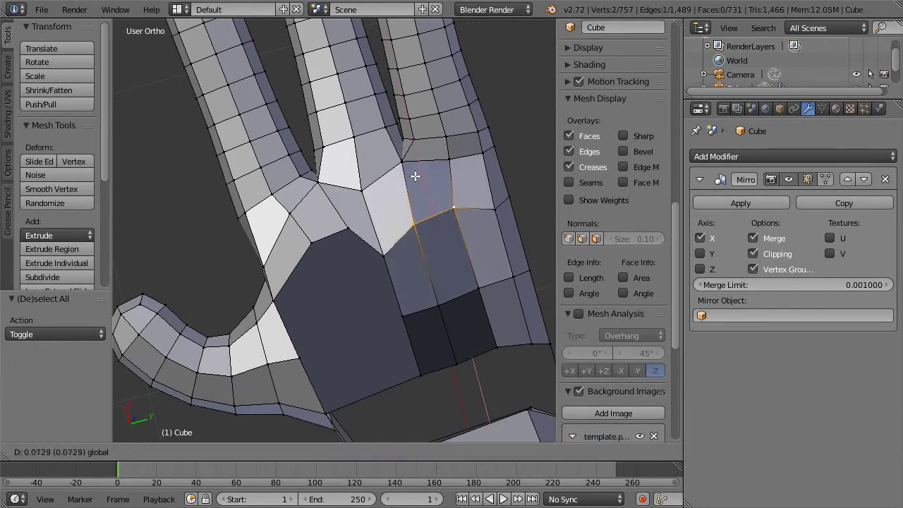
pyautogui.click(414, 173)
pyautogui.press('a')
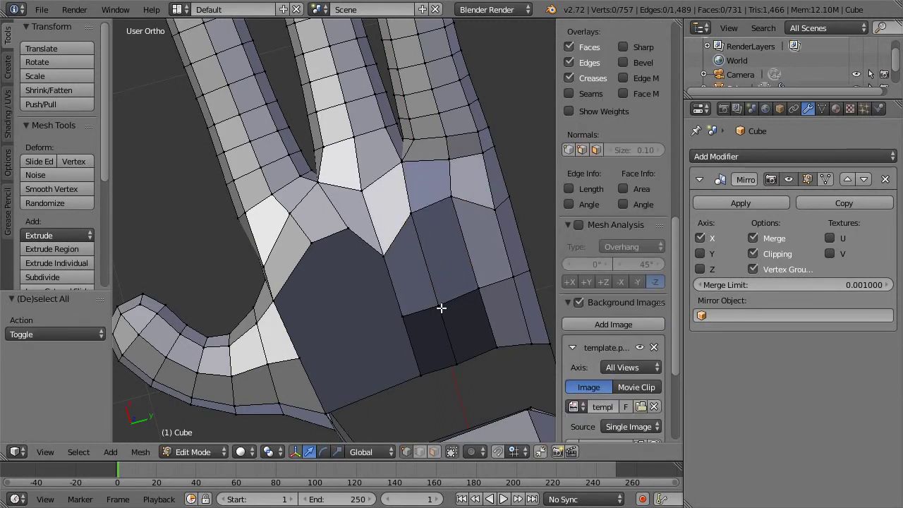
# Dissolve the four corner vertices of the wrist-side palm face behind the outermost finger
pyautogui.rightClick(439, 306)
pyautogui.keyDown('shift'); pyautogui.rightClick(478, 289); pyautogui.keyUp('shift')
pyautogui.keyDown('shift'); pyautogui.rightClick(497, 346); pyautogui.keyUp('shift')
pyautogui.keyDown('shift'); pyautogui.rightClick(452, 366); pyautogui.keyUp('shift')
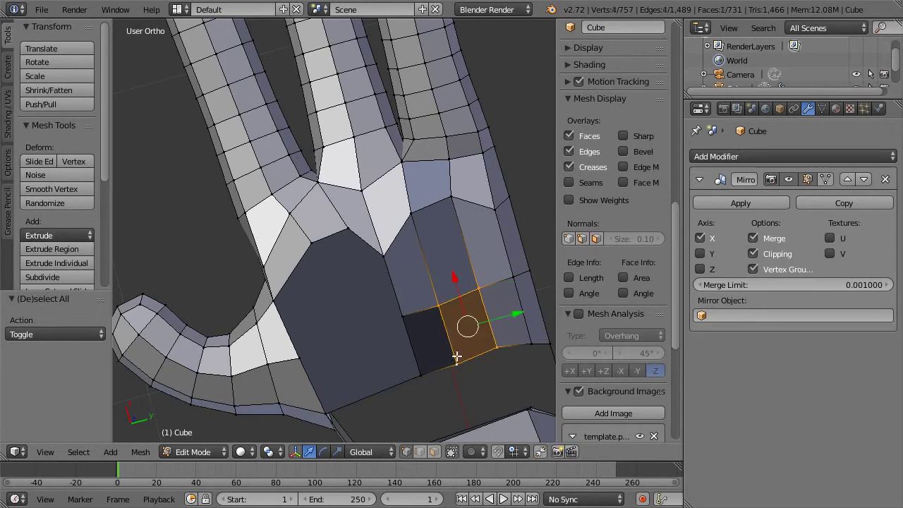
pyautogui.press('x')
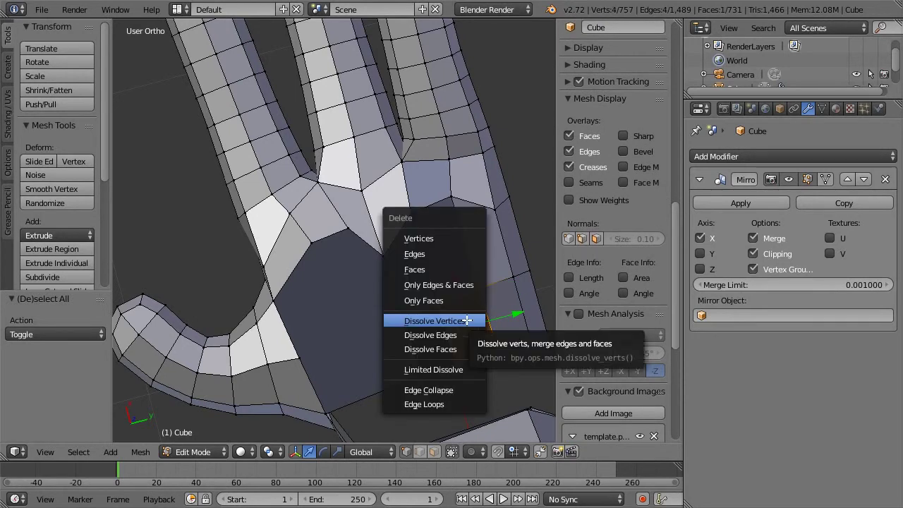
pyautogui.click(466, 320)
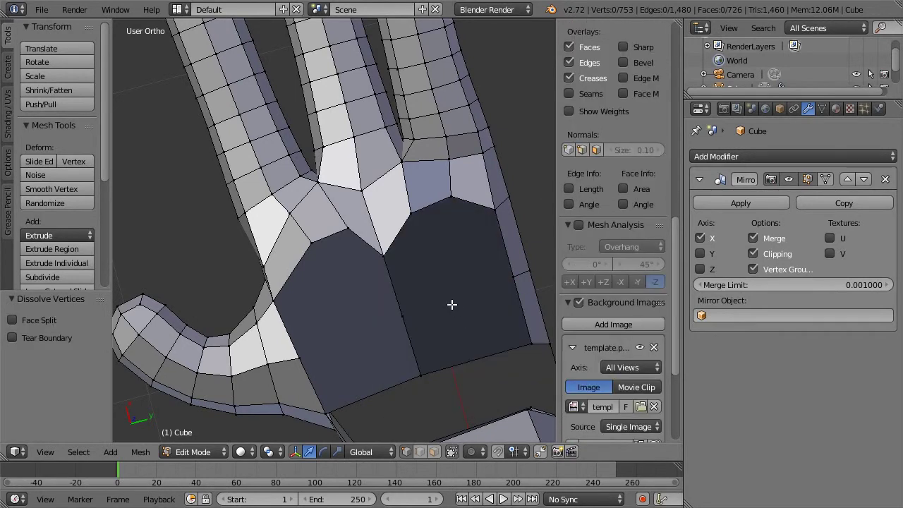
# Knife-cut two edges across the large outer palm face, joining its two inner-side vertices to the matching outer-edge vertices
pyautogui.press('k')
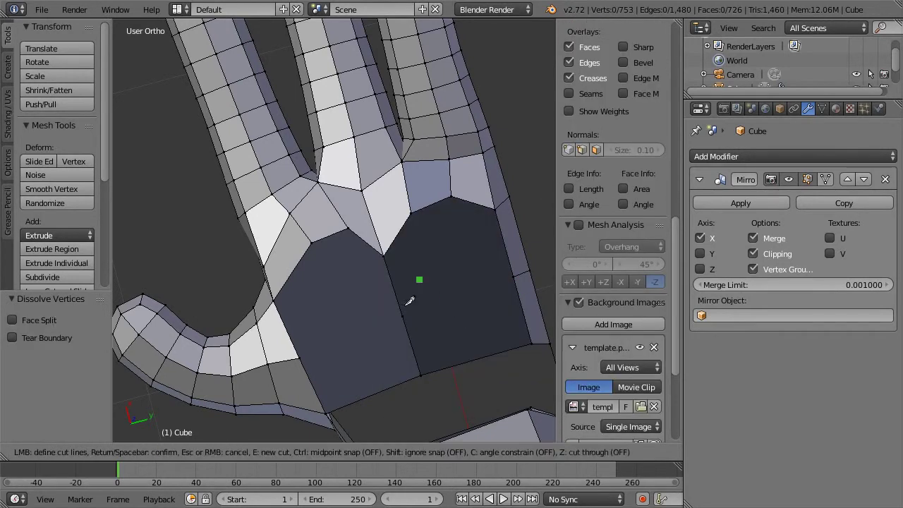
pyautogui.click(402, 316)
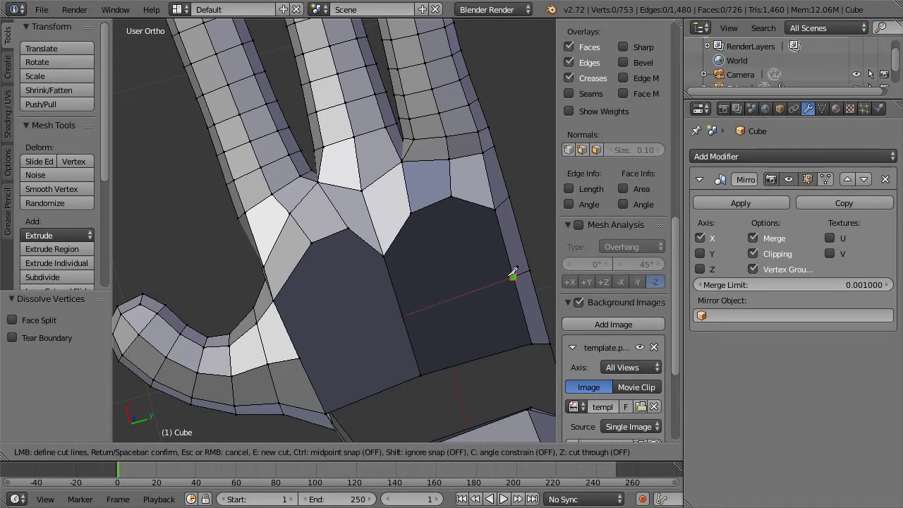
pyautogui.click(513, 276)
pyautogui.press('Return')
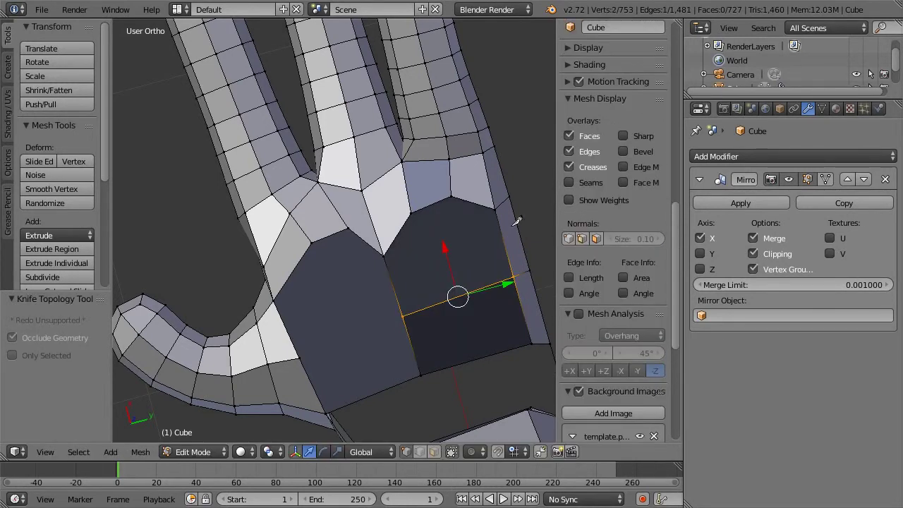
pyautogui.press('k')
pyautogui.click(386, 255)
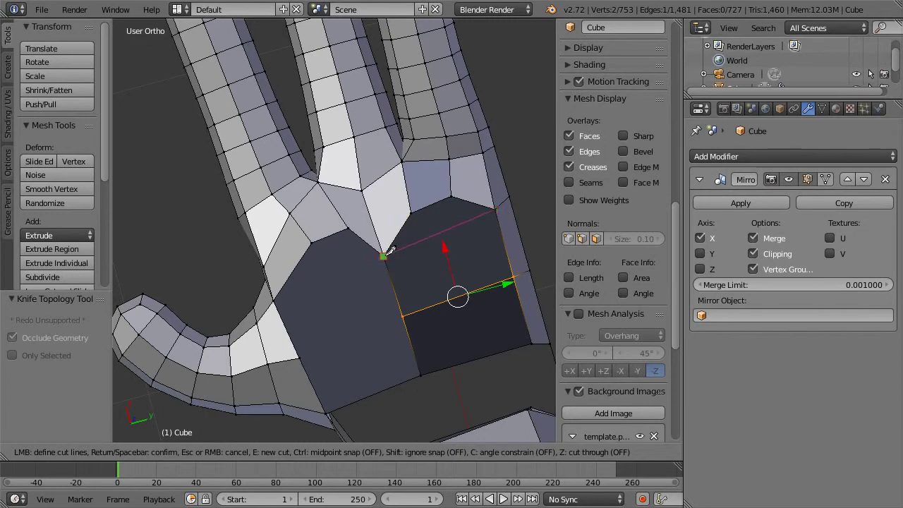
pyautogui.click(385, 255)
pyautogui.press('Return')
pyautogui.press('a')
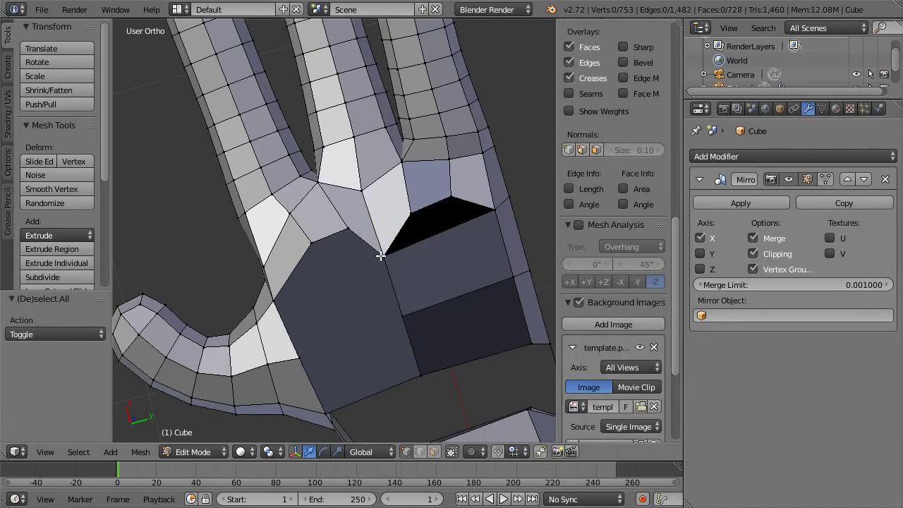
# Knife-cut two edges across the large palm face, joining the thumb-side edge vertices to the matching central palm vertices
pyautogui.press('k')
pyautogui.click(385, 255)
pyautogui.click(273, 301)
pyautogui.press('Return')
pyautogui.press('k')
pyautogui.click(299, 358)
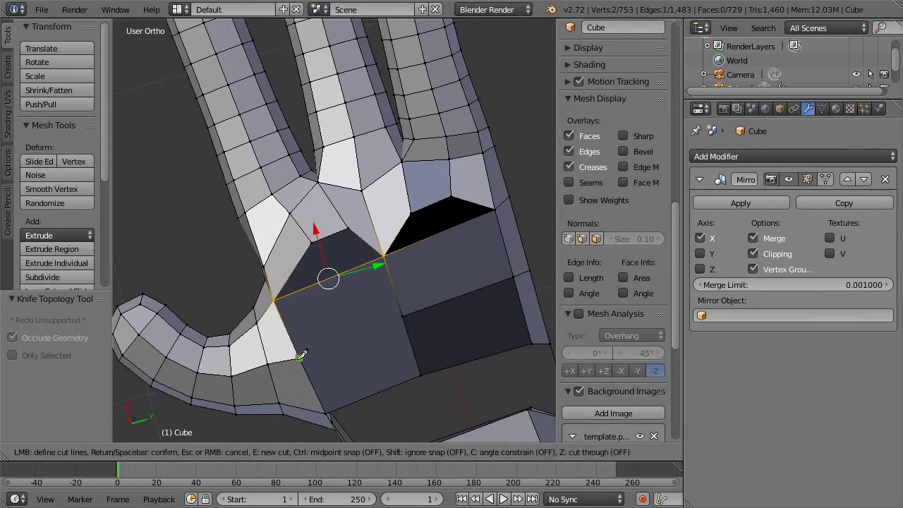
pyautogui.click(402, 316)
pyautogui.press('Return')
# Nudge the central palm vertex toward the wrist, and shift the row of palm vertices across it along Z
pyautogui.rightClick(401, 316)
pyautogui.press('g')
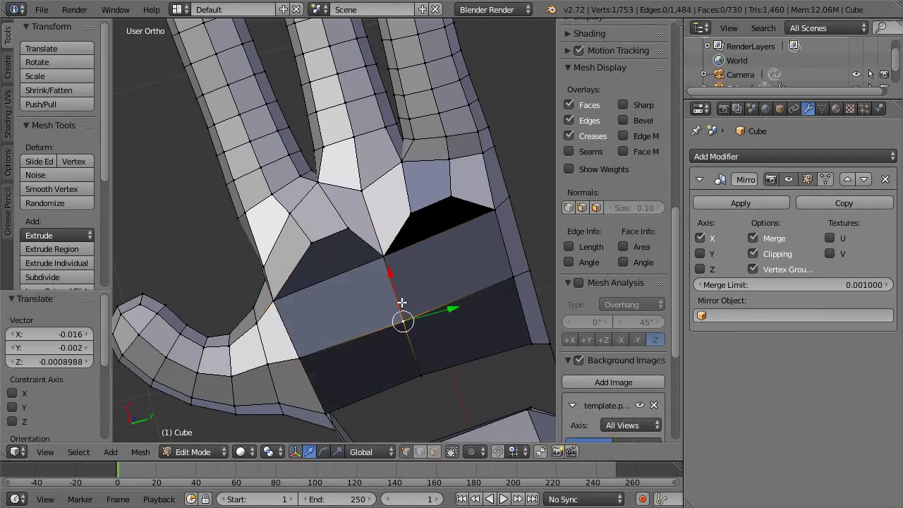
pyautogui.click(402, 303)
pyautogui.scroll(-2, 407, 317)
pyautogui.moveTo(408, 315); pyautogui.dragTo(338, 253, button='middle')
pyautogui.keyDown('shift'); pyautogui.rightClick(323, 250); pyautogui.keyUp('shift')
pyautogui.keyDown('shift'); pyautogui.rightClick(373, 264); pyautogui.keyUp('shift')
pyautogui.keyDown('shift'); pyautogui.rightClick(395, 266); pyautogui.keyUp('shift')
pyautogui.moveTo(360, 220); pyautogui.dragTo(362, 210)
# Recalculate the normals of the whole mesh so they are consistent, and clear the selection
pyautogui.press('a')
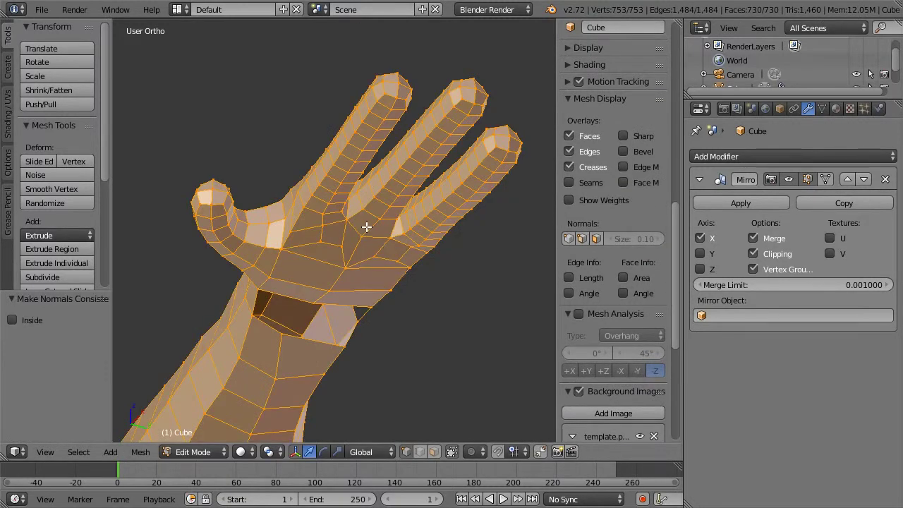
pyautogui.press('a')
pyautogui.moveTo(366, 226); pyautogui.dragTo(391, 218, button='middle')
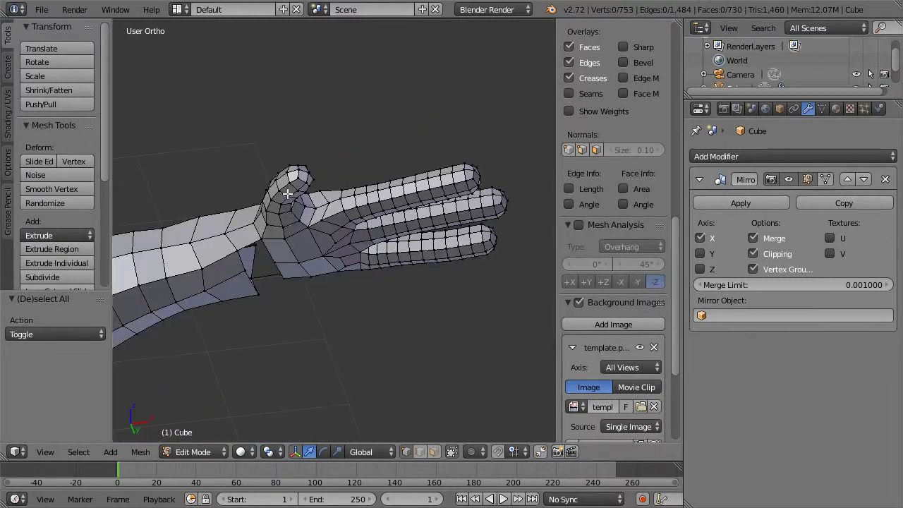
# Fill the open gap between the hand and the forearm with faces around the wrist, starting from two facing edge vertices
pyautogui.moveTo(291, 230); pyautogui.dragTo(281, 155, button='middle')
pyautogui.rightClick(239, 250)
pyautogui.keyDown('shift'); pyautogui.rightClick(260, 235); pyautogui.keyUp('shift')
pyautogui.press('f')
pyautogui.press('f')
pyautogui.moveTo(284, 233); pyautogui.dragTo(267, 136, button='middle')
pyautogui.press('f')
pyautogui.press('f')
pyautogui.press('f')
pyautogui.press('f')
pyautogui.moveTo(283, 204); pyautogui.dragTo(268, 143, button='middle')
pyautogui.scroll(-6, 292, 177)
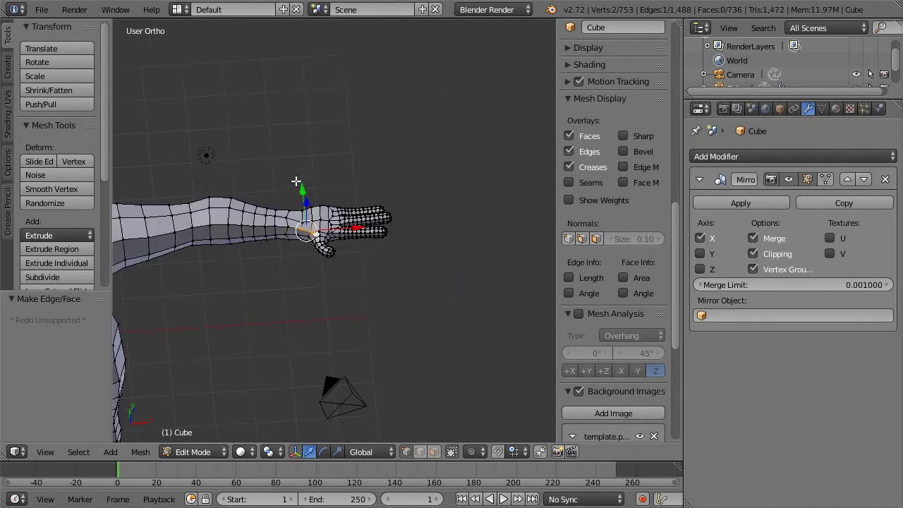
# Raise the sunken vertices on the back of the wrist where the hand meets the forearm
pyautogui.keyDown('shift'); pyautogui.moveTo(344, 174); pyautogui.dragTo(361, 171, button='middle'); pyautogui.keyUp('shift')
pyautogui.moveTo(353, 224); pyautogui.dragTo(330, 216, button='middle')
pyautogui.scroll(3, 435, 205)
pyautogui.scroll(-1, 412, 203)
pyautogui.moveTo(418, 198); pyautogui.dragTo(242, 156, button='middle')
pyautogui.scroll(4, 242, 155)
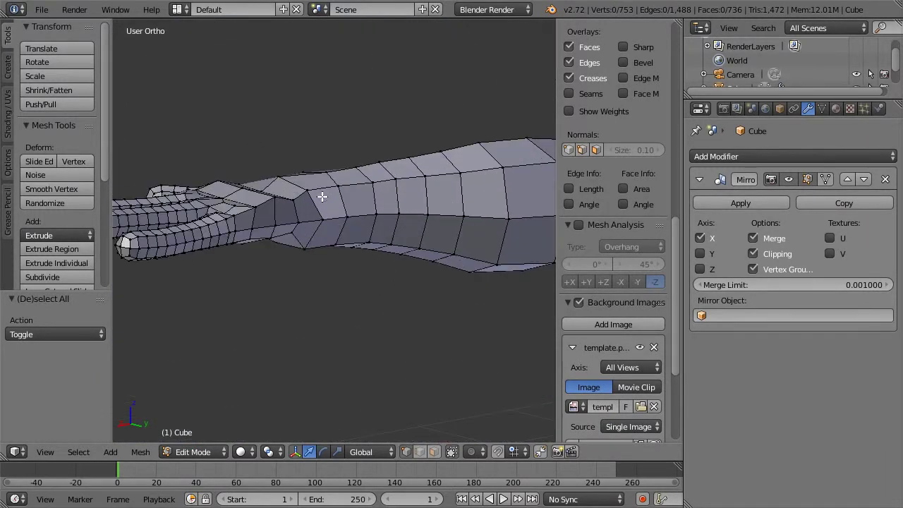
pyautogui.moveTo(299, 189); pyautogui.dragTo(288, 228, button='middle')
pyautogui.scroll(2, 286, 228)
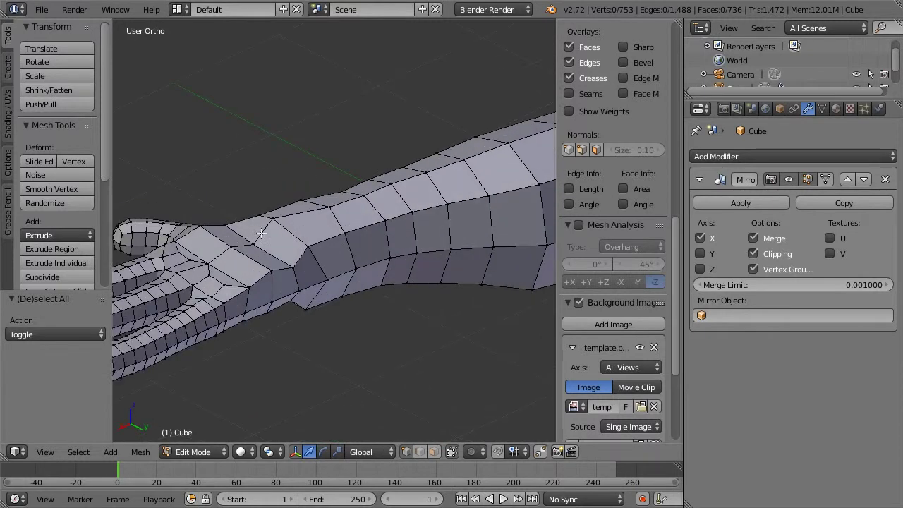
pyautogui.rightClick(254, 244)
pyautogui.moveTo(257, 203); pyautogui.dragTo(233, 200)
pyautogui.rightClick(233, 243)
pyautogui.rightClick(292, 265)
pyautogui.moveTo(293, 230); pyautogui.dragTo(293, 222)
# Shift the two neighbouring vertices on the palm side of the wrist along Z to even out the joint
pyautogui.scroll(-2, 282, 230)
pyautogui.moveTo(234, 251); pyautogui.dragTo(292, 159, button='middle')
pyautogui.scroll(2, 290, 122)
pyautogui.rightClick(272, 161)
pyautogui.keyDown('shift'); pyautogui.rightClick(250, 159); pyautogui.keyUp('shift')
pyautogui.moveTo(257, 117); pyautogui.dragTo(274, 144)
pyautogui.rightClick(247, 161)
pyautogui.rightClick(278, 163)
# Select the three palm-side wrist vertices below the thumb base, and return to Object Mode to view the whole character
pyautogui.moveTo(273, 141); pyautogui.dragTo(275, 145, button='middle')
pyautogui.scroll(-2, 275, 145)
pyautogui.press('Tab')
pyautogui.moveTo(300, 200); pyautogui.dragTo(310, 119, button='middle')
pyautogui.press('Tab')
pyautogui.scroll(3, 351, 145)
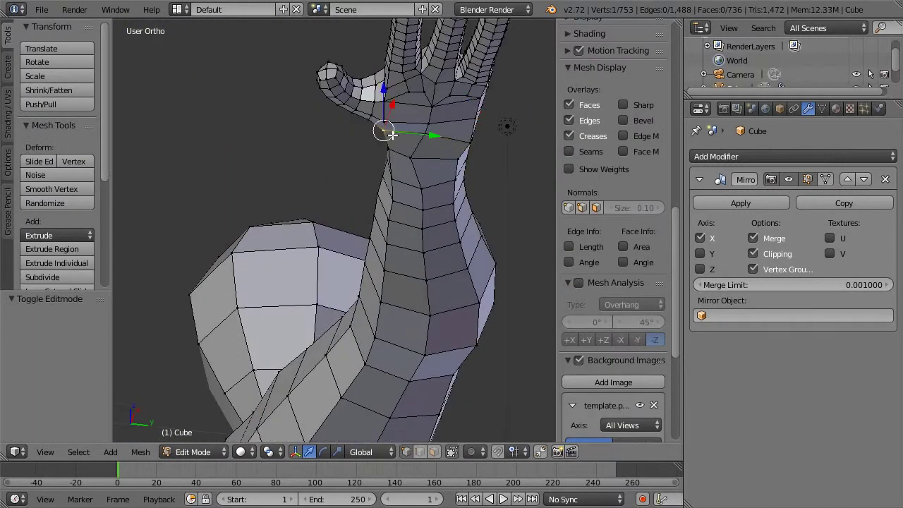
pyautogui.rightClick(387, 131)
pyautogui.keyDown('shift'); pyautogui.rightClick(388, 124); pyautogui.keyUp('shift')
pyautogui.keyDown('shift'); pyautogui.rightClick(422, 134); pyautogui.keyUp('shift')
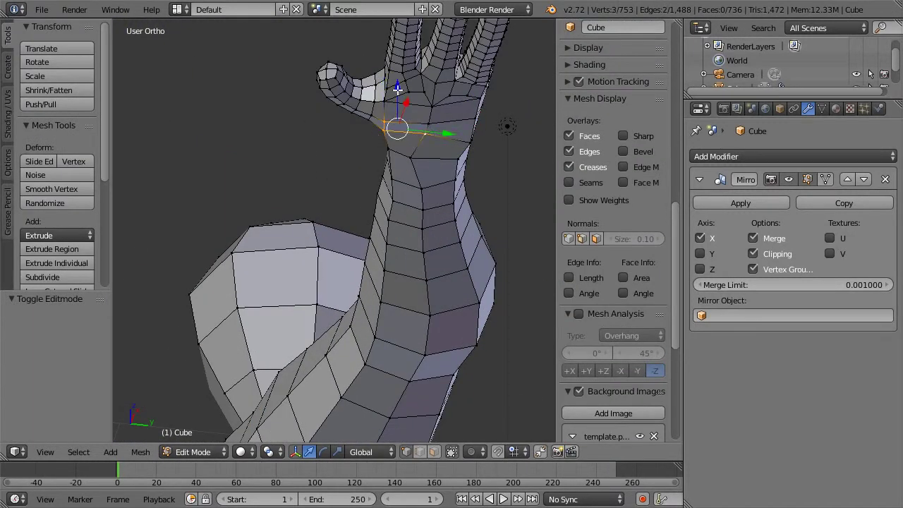
pyautogui.press('Tab')
pyautogui.scroll(-4, 360, 109)
pyautogui.moveTo(428, 182); pyautogui.dragTo(381, 175, button='middle')
pyautogui.scroll(-2, 412, 214)
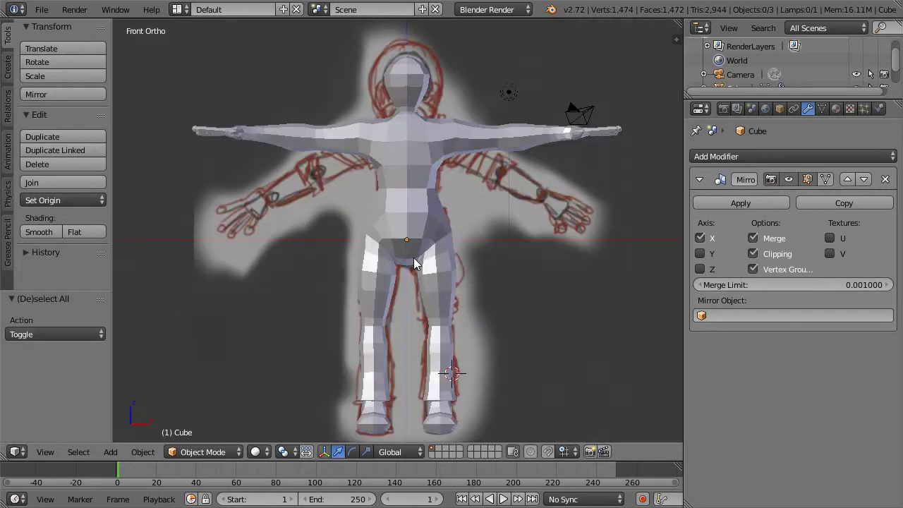
# Lengthen the foot in the right-side wireframe view by moving the nine toe-end vertices -0.334 along Y
pyautogui.press('KP_3')
pyautogui.scroll(2, 414, 258)
pyautogui.keyDown('shift'); pyautogui.moveTo(409, 322); pyautogui.dragTo(458, 153, button='middle'); pyautogui.keyUp('shift')
pyautogui.scroll(2, 427, 256)
pyautogui.scroll(1, 428, 255)
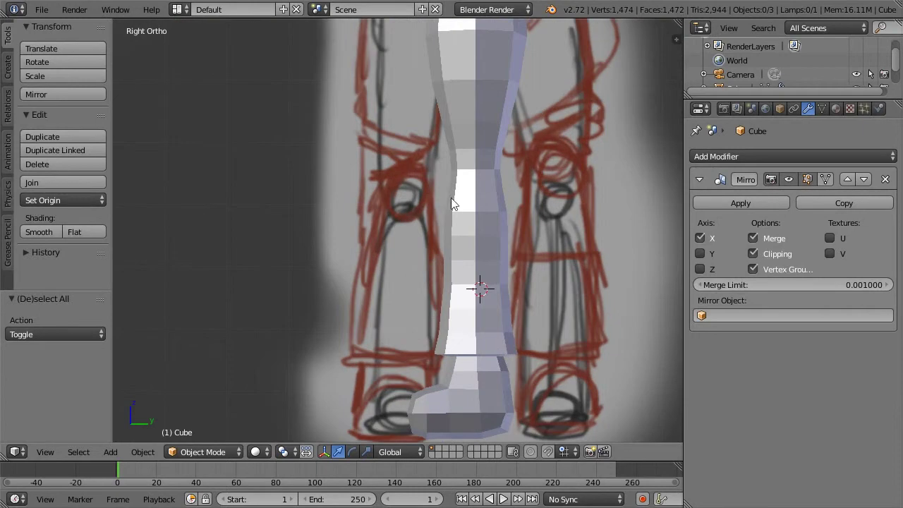
pyautogui.keyDown('shift'); pyautogui.moveTo(442, 255); pyautogui.dragTo(453, 172, button='middle'); pyautogui.keyUp('shift')
pyautogui.scroll(3, 459, 236)
pyautogui.press('Tab')
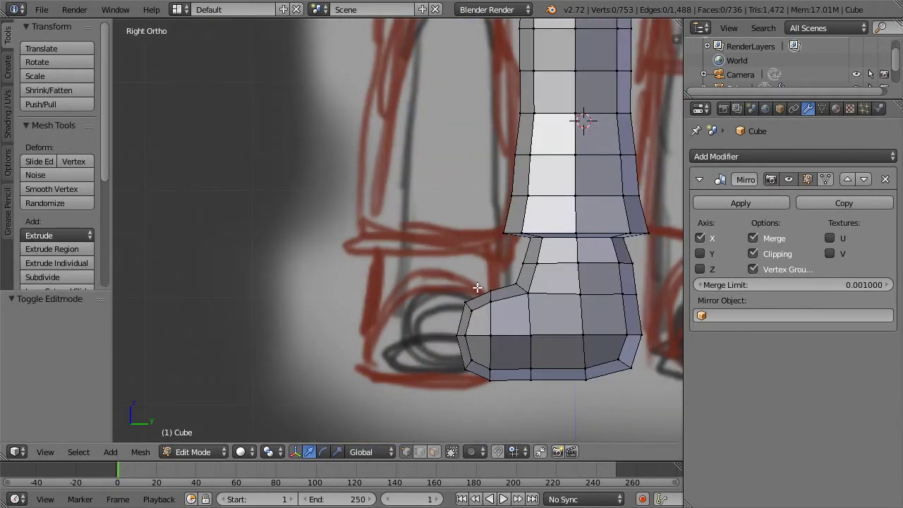
pyautogui.press('z')
pyautogui.press('b')
pyautogui.moveTo(445, 293); pyautogui.dragTo(471, 388)
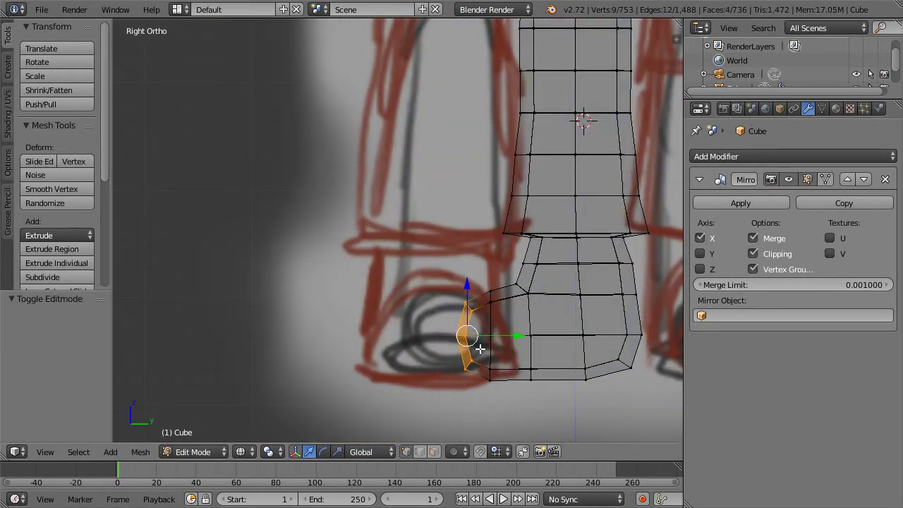
pyautogui.press('g')
pyautogui.press('y')
pyautogui.click(459, 337)
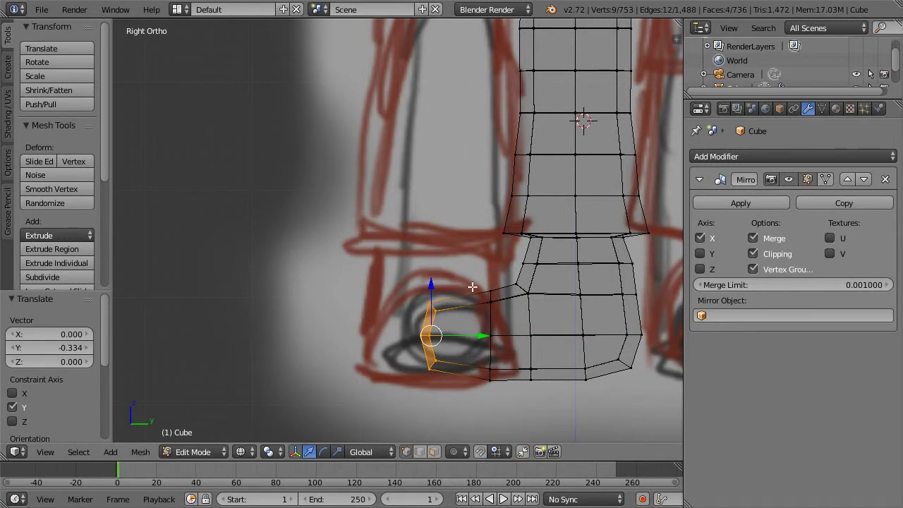
# Move the edge loop behind the toe forward along Y to even out the lengthened foot's faces
pyautogui.press('a')
pyautogui.keyDown('alt'); pyautogui.rightClick(490, 332); pyautogui.keyUp('alt')
pyautogui.press('g')
pyautogui.press('y')
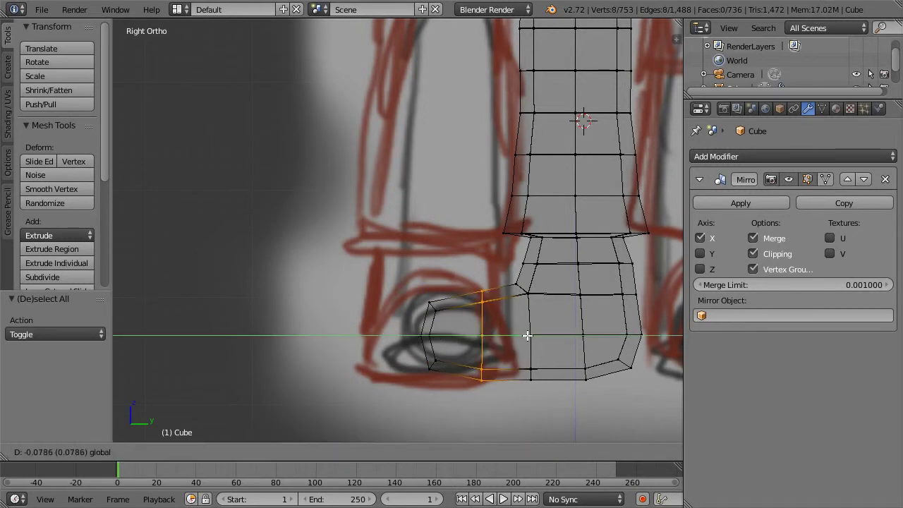
pyautogui.click(519, 336)
pyautogui.press('a')
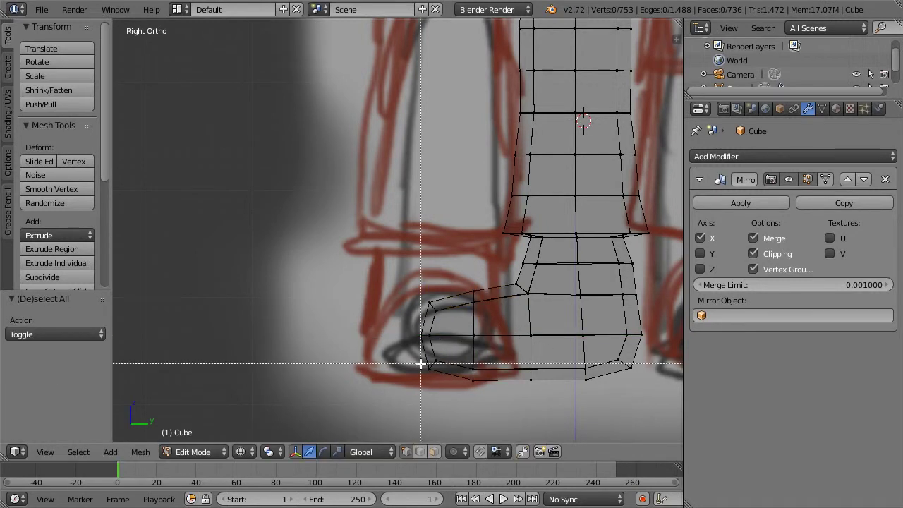
# Box-select the five lowest outline vertices of the foot's sole and flatten them by scaling along Z
pyautogui.press('z')
pyautogui.press('z')
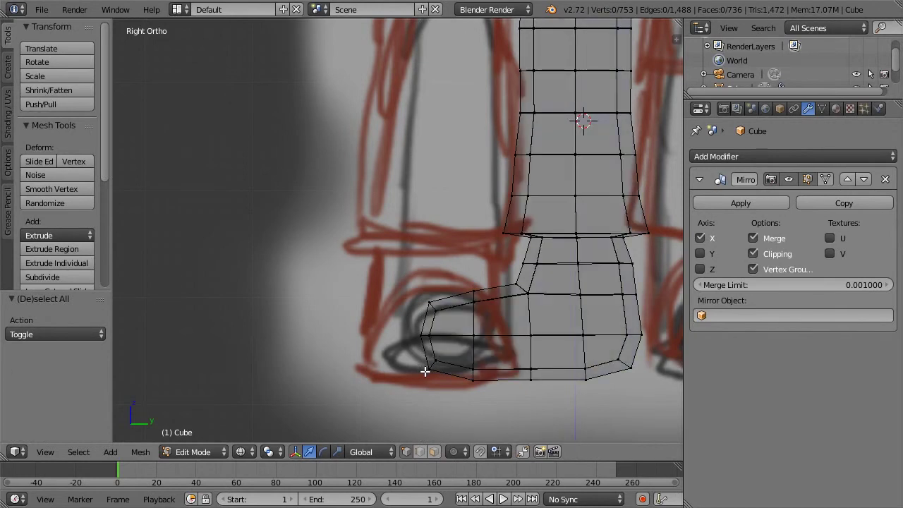
pyautogui.press('b')
pyautogui.moveTo(425, 368); pyautogui.dragTo(613, 409)
pyautogui.press('b')
pyautogui.press('b')
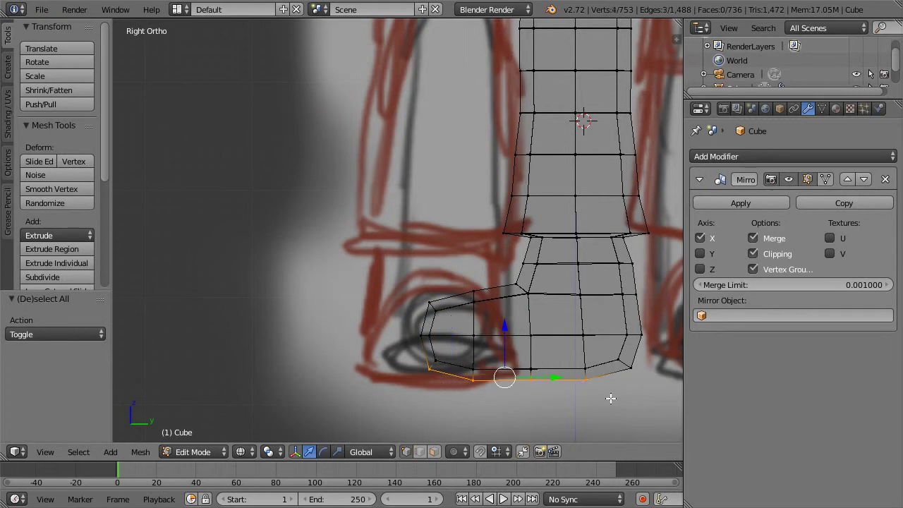
pyautogui.press('b')
pyautogui.moveTo(622, 361); pyautogui.dragTo(653, 382)
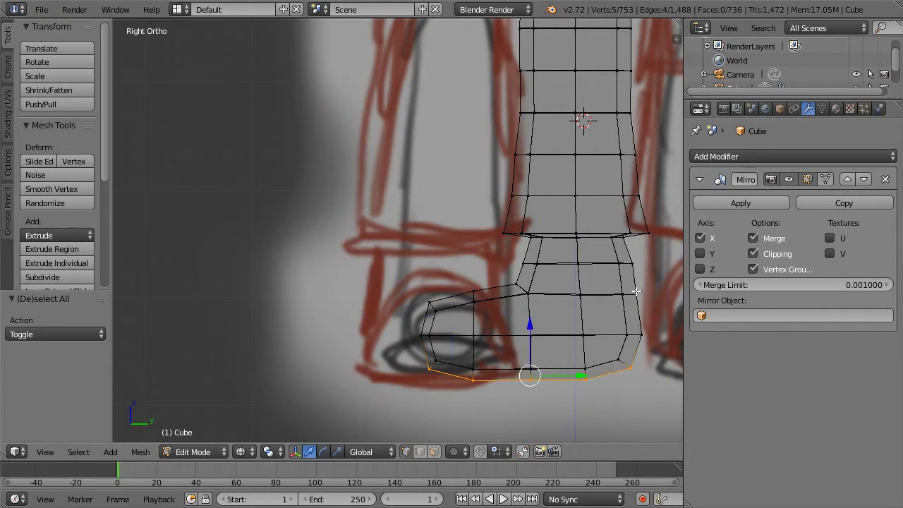
pyautogui.press('s')
pyautogui.press('z')
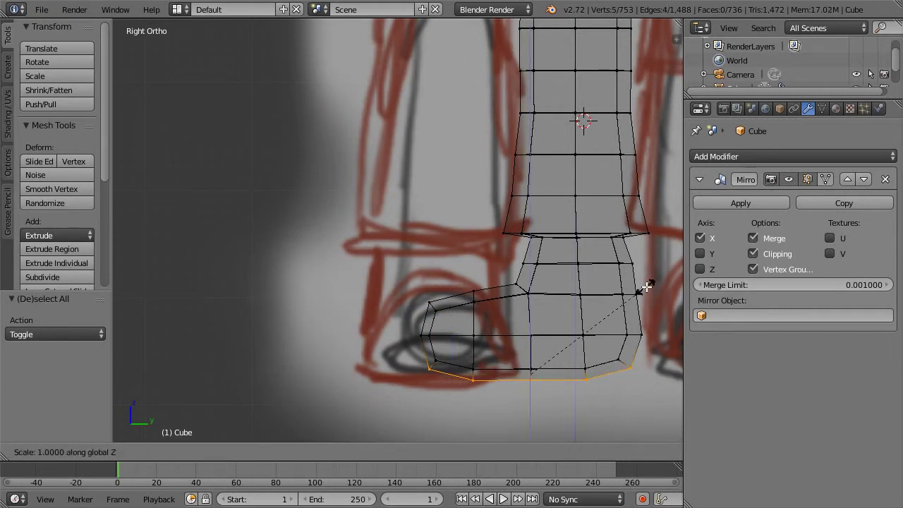
pyautogui.click(538, 350)
pyautogui.press('a')
pyautogui.moveTo(537, 353); pyautogui.dragTo(429, 255, button='middle')
pyautogui.press('KP_1')
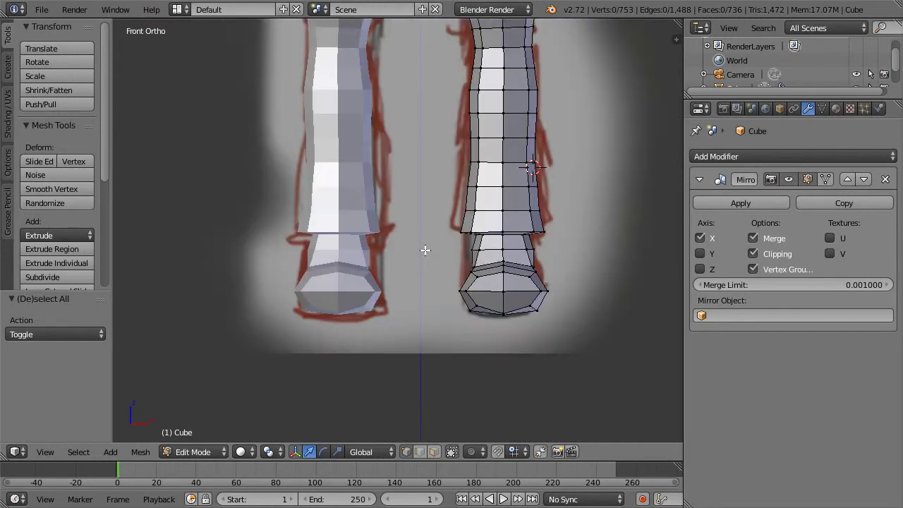
# Flatten the whole sole by box-selecting its 15 vertices in the right-side wireframe view and scaling them to 0 along Z
pyautogui.press('KP_3')
pyautogui.press('z')
pyautogui.scroll(1, 425, 250)
pyautogui.press('a')
pyautogui.press('a')
pyautogui.press('b')
pyautogui.moveTo(414, 316); pyautogui.dragTo(569, 336)
pyautogui.write('sz.1')
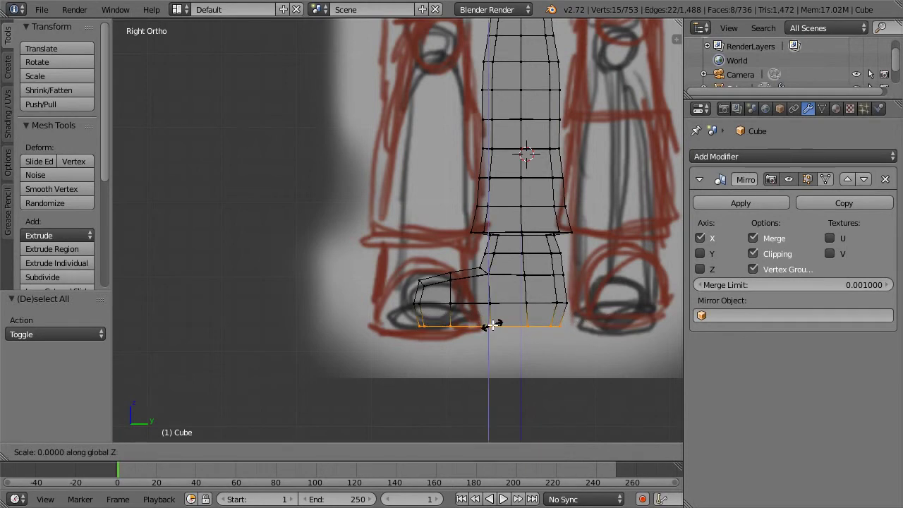
pyautogui.press('Return')
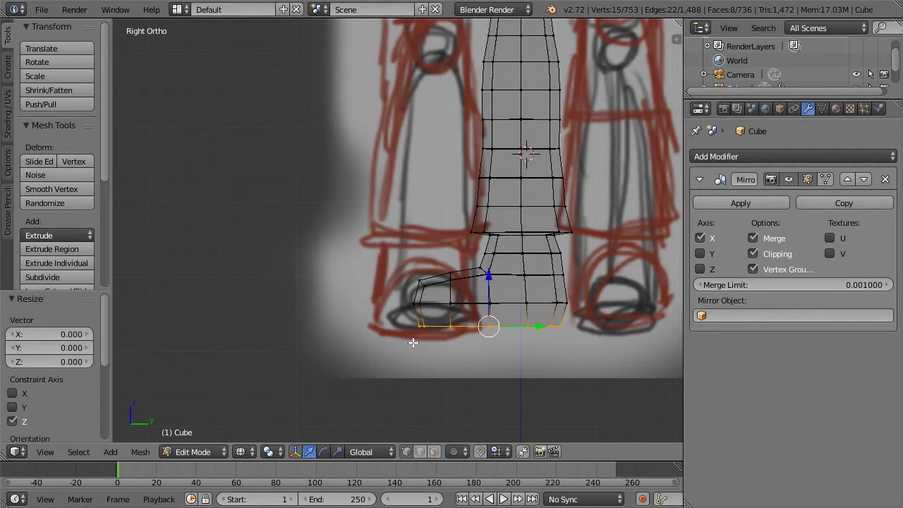
pyautogui.press('a')
pyautogui.press('z')
# Move the middle vertices at the front of the toe -0.225 along Y
pyautogui.moveTo(369, 268)
pyautogui.mouseDown(button='middle')
pyautogui.moveTo(519, 181)
pyautogui.moveTo(563, 208)
pyautogui.moveTo(572, 299)
pyautogui.moveTo(523, 285)
pyautogui.mouseUp(button='middle')
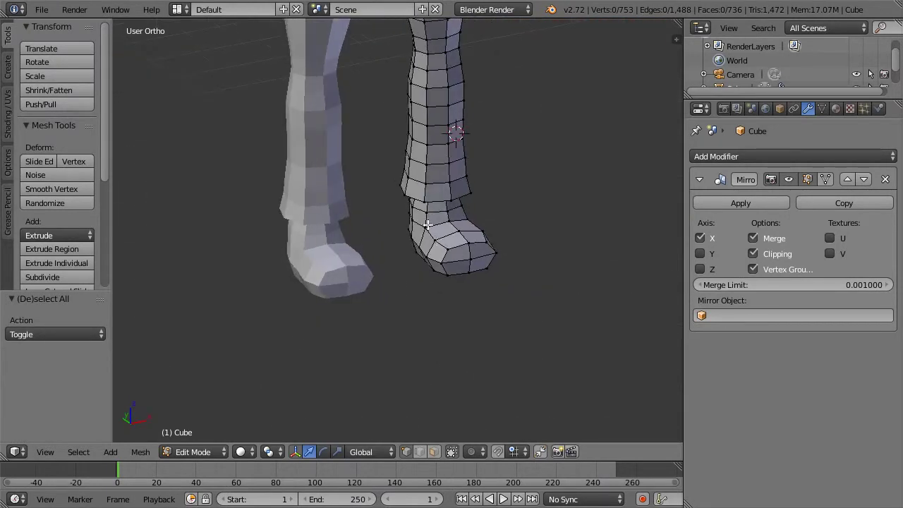
pyautogui.moveTo(437, 239); pyautogui.dragTo(424, 216, button='middle')
pyautogui.press('Tab')
pyautogui.scroll(-2, 449, 212)
pyautogui.press('KP_1')
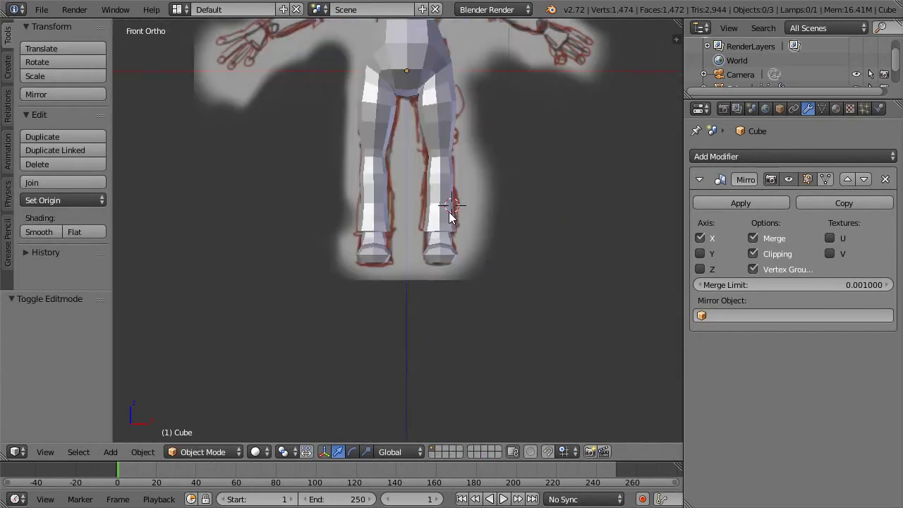
pyautogui.scroll(4, 449, 212)
pyautogui.moveTo(479, 201); pyautogui.dragTo(485, 181, button='middle')
pyautogui.press('Tab')
pyautogui.moveTo(491, 265); pyautogui.dragTo(490, 328, button='middle')
pyautogui.keyDown('shift'); pyautogui.rightClick(485, 257); pyautogui.keyUp('shift')
pyautogui.keyDown('shift'); pyautogui.rightClick(487, 246); pyautogui.keyUp('shift')
pyautogui.moveTo(513, 213); pyautogui.dragTo(496, 249, button='middle')
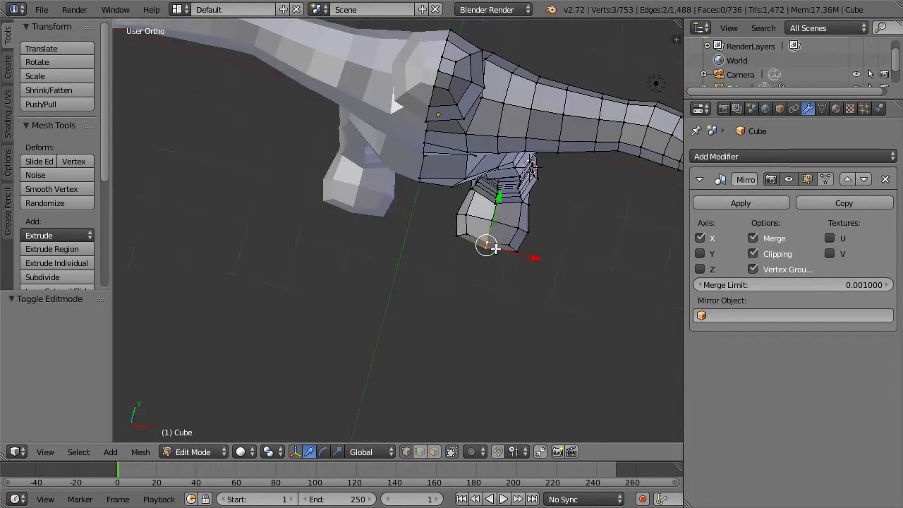
pyautogui.press('g')
pyautogui.press('y')
pyautogui.click(496, 214)
# Move the three vertices at the inner front corner of the toe -0.183 along Y
pyautogui.rightClick(463, 235)
pyautogui.keyDown('shift'); pyautogui.rightClick(458, 237); pyautogui.keyUp('shift')
pyautogui.moveTo(462, 238)
pyautogui.mouseDown(button='middle')
pyautogui.moveTo(491, 207)
pyautogui.moveTo(459, 239)
pyautogui.mouseUp(button='middle')
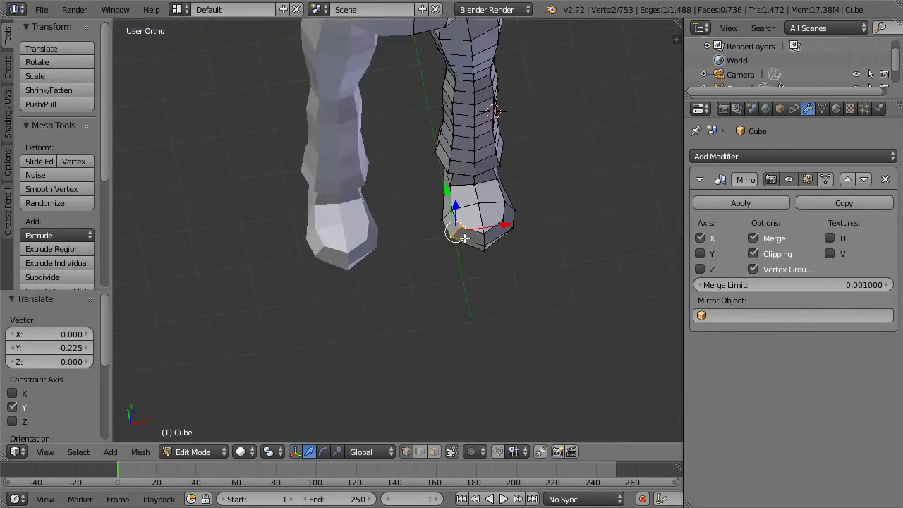
pyautogui.press('z')
pyautogui.press('z')
pyautogui.press('g')
pyautogui.press('y')
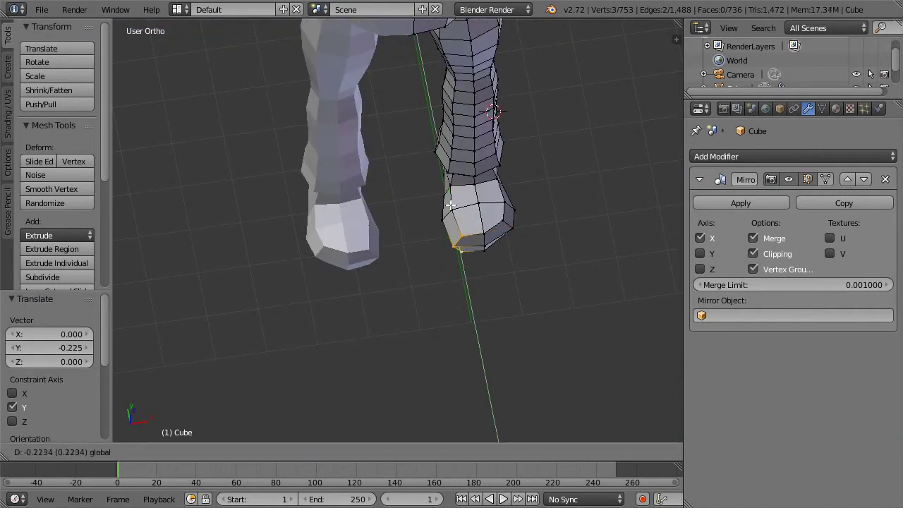
pyautogui.click(452, 202)
pyautogui.press('z')
pyautogui.moveTo(512, 233)
pyautogui.mouseDown(button='middle')
pyautogui.moveTo(520, 280)
pyautogui.moveTo(515, 223)
pyautogui.mouseUp(button='middle')
pyautogui.press('z')
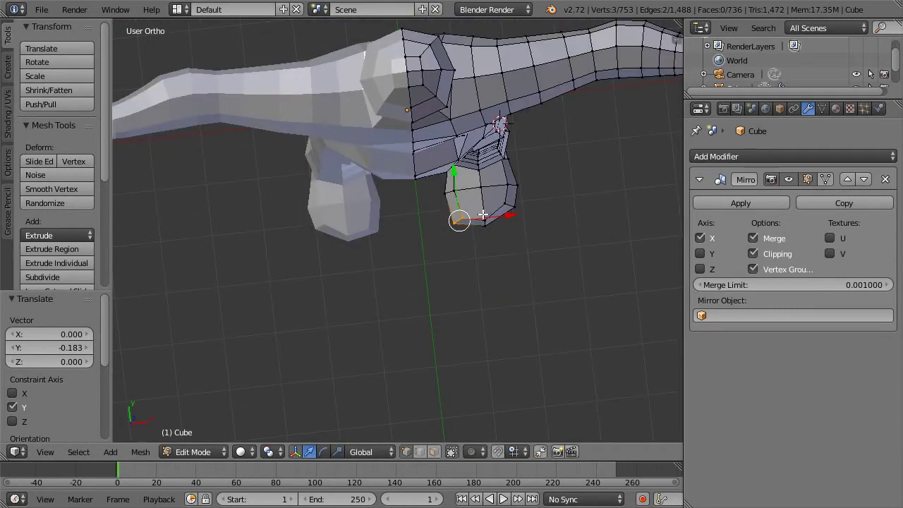
# Reshape the toe tip in the top wireframe view by moving and rotating its three middle front vertices
pyautogui.press('KP_7')
pyautogui.press('z')
pyautogui.press('a')
pyautogui.press('b')
pyautogui.moveTo(445, 220); pyautogui.dragTo(513, 248)
pyautogui.press('b')
pyautogui.moveTo(461, 219); pyautogui.dragTo(476, 233)
pyautogui.moveTo(476, 196); pyautogui.dragTo(493, 249)
pyautogui.press('a')
pyautogui.press('b')
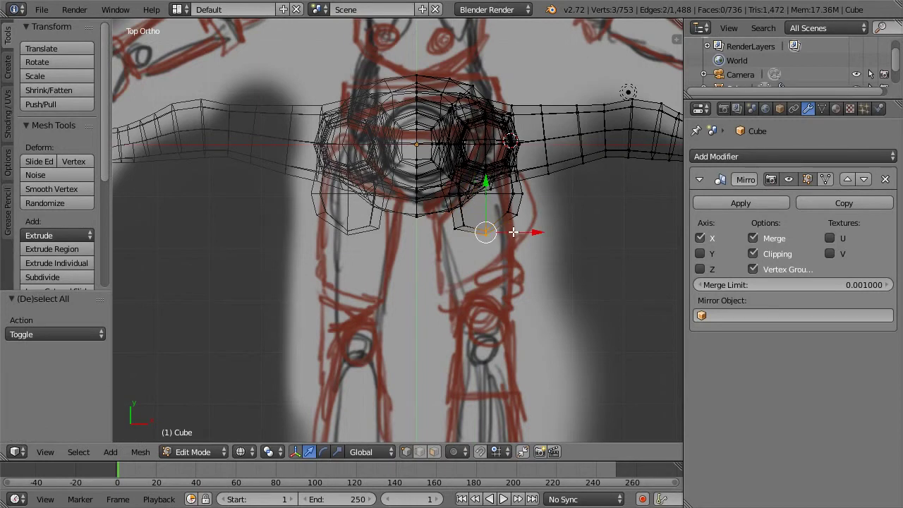
pyautogui.press('g')
pyautogui.click(517, 231)
pyautogui.press('r')
pyautogui.click(535, 203)
pyautogui.press('g')
pyautogui.click(531, 197)
pyautogui.press('a')
# Return to solid shading in Object Mode and examine the shape of the legs and feet
pyautogui.press('b')
pyautogui.moveTo(498, 206); pyautogui.dragTo(506, 214)
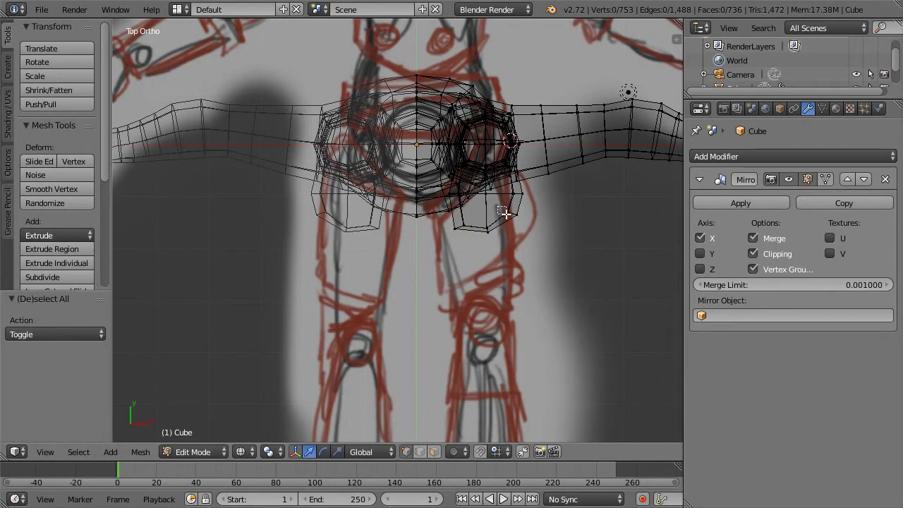
pyautogui.press('z')
pyautogui.scroll(-4, 530, 268)
pyautogui.press('Tab')
pyautogui.moveTo(530, 270)
pyautogui.mouseDown(button='middle')
pyautogui.moveTo(520, 169)
pyautogui.moveTo(499, 140)
pyautogui.moveTo(444, 133)
pyautogui.moveTo(448, 67)
pyautogui.moveTo(473, 135)
pyautogui.moveTo(485, 206)
pyautogui.mouseUp(button='middle')
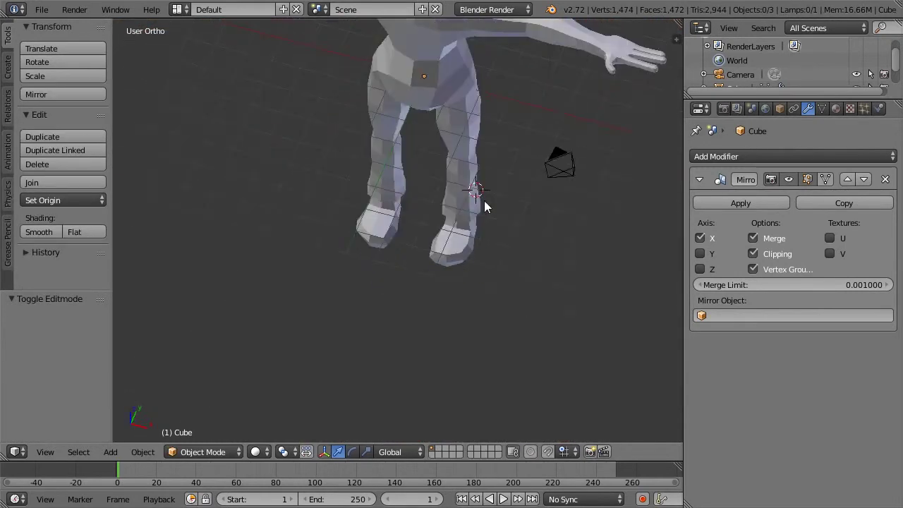
# Add a Subdivision Surface modifier to the character mesh and set its view subdivisions to 2
pyautogui.click(704, 160)
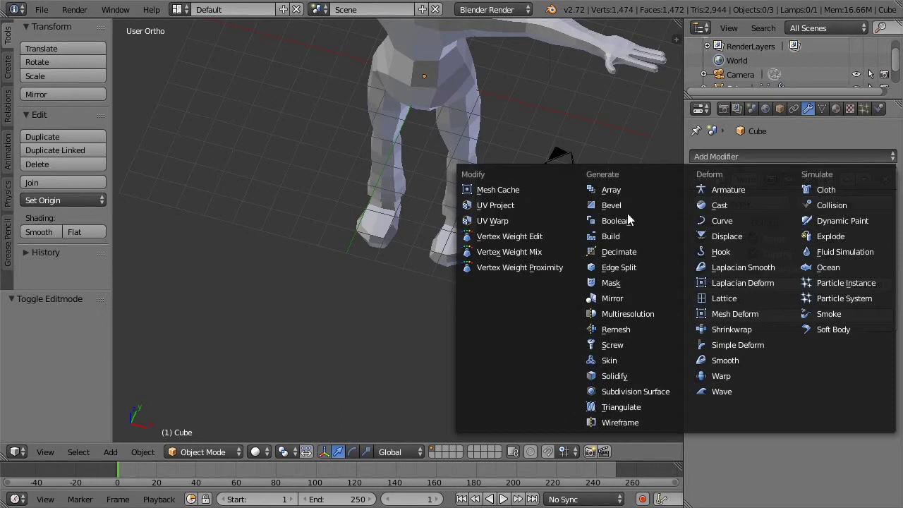
pyautogui.click(613, 298)
pyautogui.click(712, 159)
pyautogui.click(626, 390)
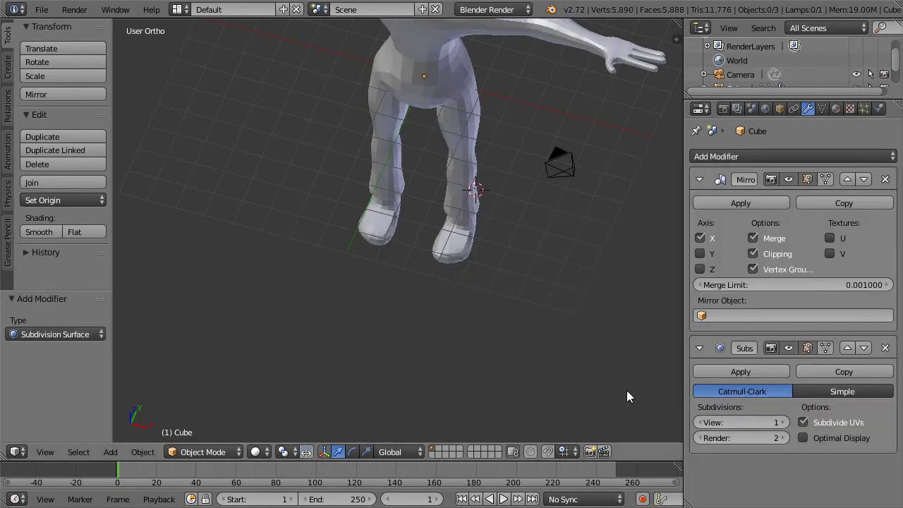
pyautogui.scroll(-3, 499, 211)
pyautogui.press('KP_1')
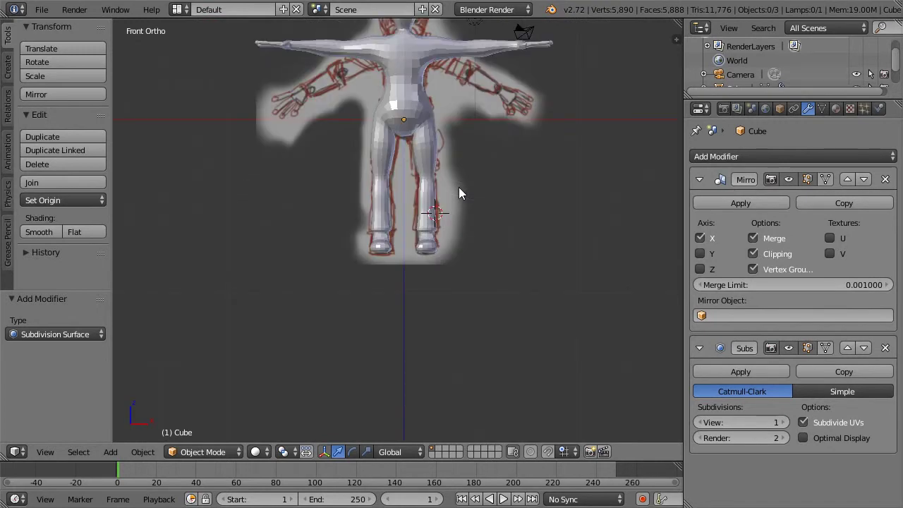
pyautogui.click(784, 422)
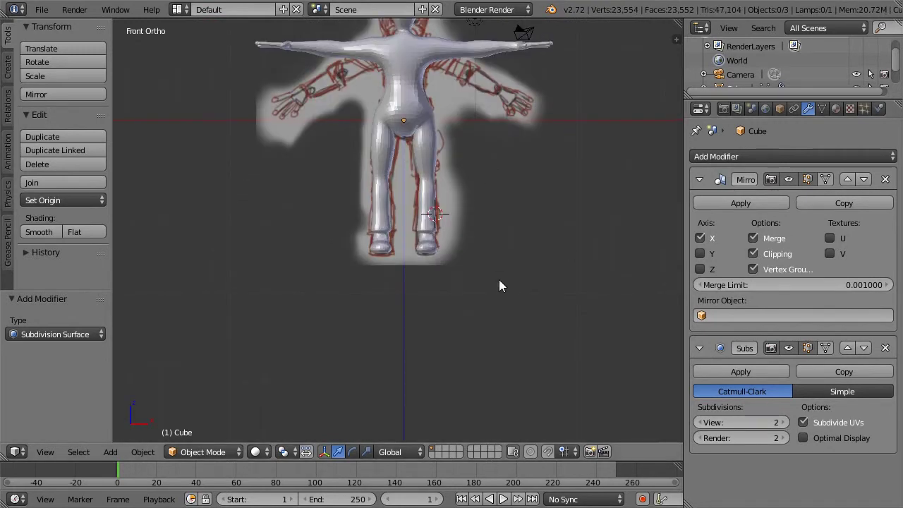
# Select the character mesh and apply smooth shading to it
pyautogui.keyDown('shift'); pyautogui.moveTo(486, 158); pyautogui.dragTo(499, 279, button='middle'); pyautogui.keyUp('shift')
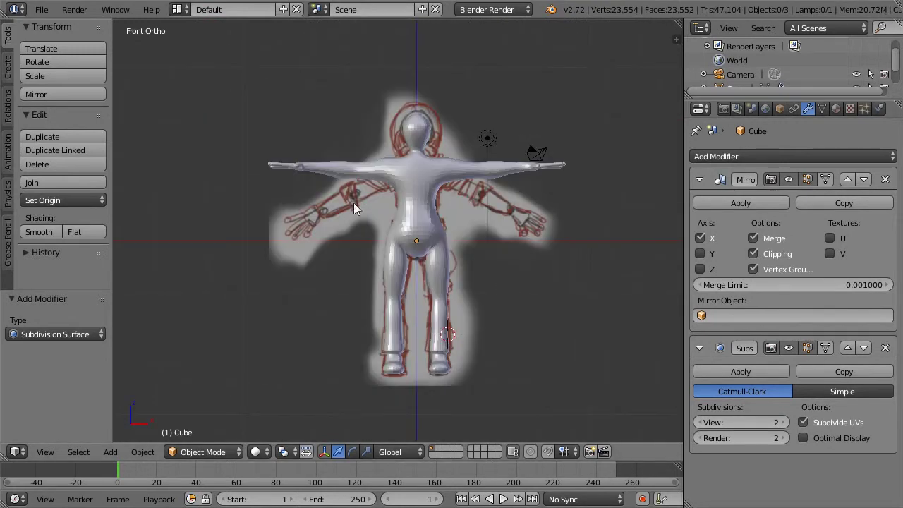
pyautogui.click(42, 230)
pyautogui.rightClick(423, 184)
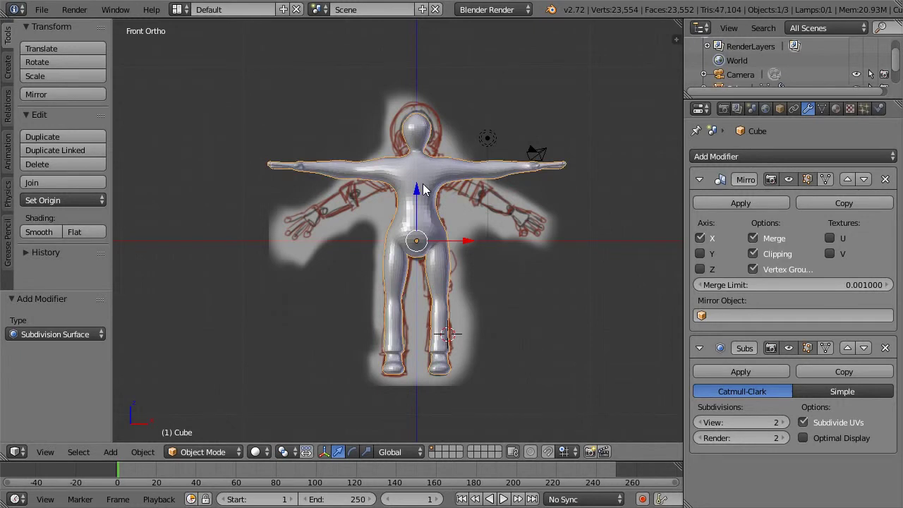
pyautogui.click(45, 231)
pyautogui.scroll(2, 459, 200)
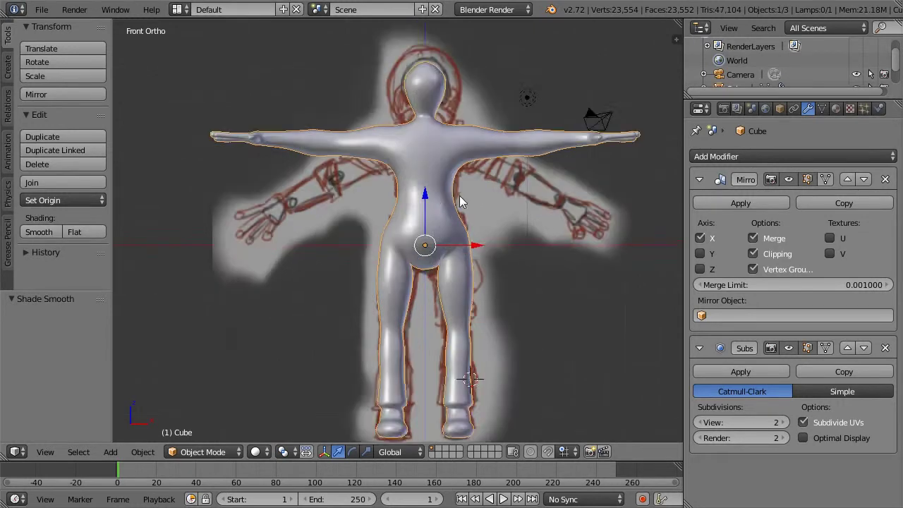
# Examine the smoothed body and the hand's topology up close in Edit Mode, and return to Object Mode to review the whole figure
pyautogui.scroll(2, 459, 198)
pyautogui.moveTo(486, 158); pyautogui.dragTo(343, 210, button='middle')
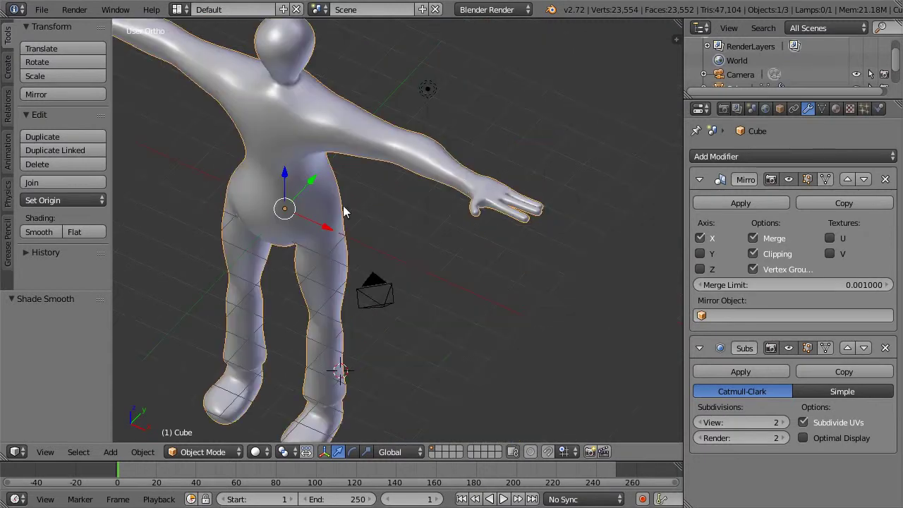
pyautogui.scroll(4, 473, 182)
pyautogui.moveTo(500, 179); pyautogui.dragTo(414, 246, button='middle')
pyautogui.scroll(3, 441, 169)
pyautogui.scroll(3, 452, 247)
pyautogui.scroll(-2, 414, 252)
pyautogui.press('Tab')
pyautogui.rightClick(284, 269)
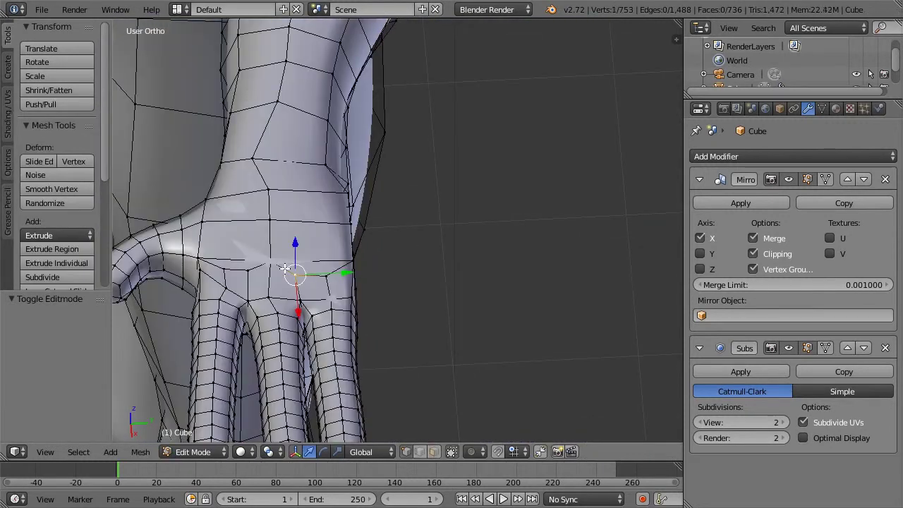
pyautogui.scroll(-5, 284, 269)
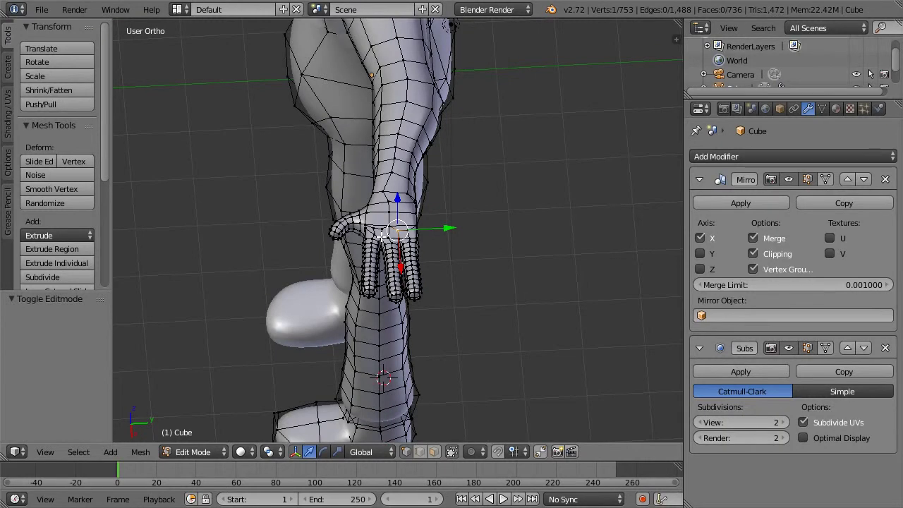
pyautogui.press('Tab')
pyautogui.moveTo(478, 199); pyautogui.dragTo(462, 189, button='middle')
pyautogui.scroll(-1, 462, 187)
pyautogui.moveTo(265, 318); pyautogui.dragTo(335, 289, button='middle')
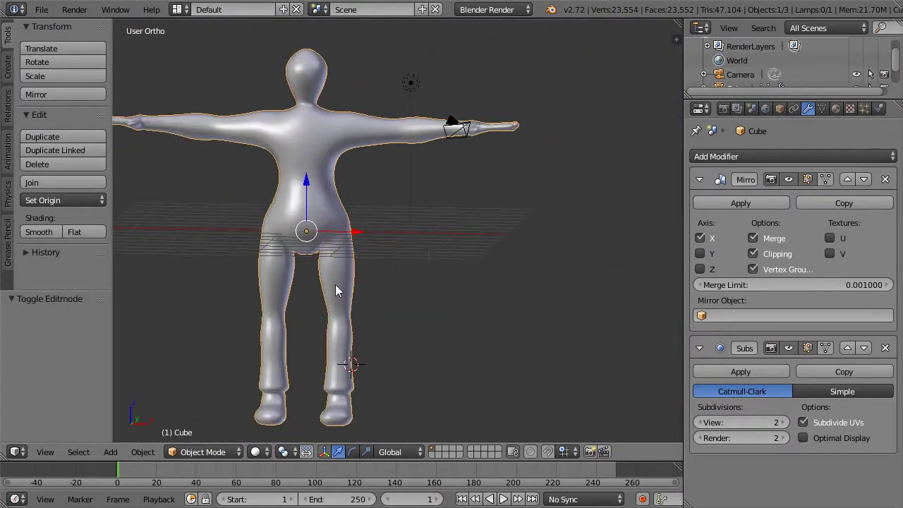
# Return to Edit Mode, select the vertex at the inner top of the thigh beside the crotch, and show the mesh in wireframe
pyautogui.scroll(3, 330, 276)
pyautogui.press('Tab')
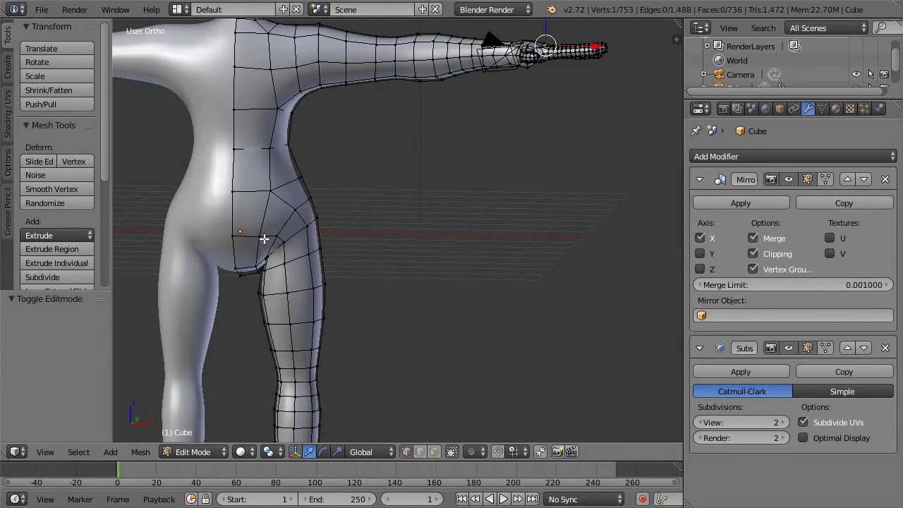
pyautogui.press('KP_Decimal')
pyautogui.press('z')
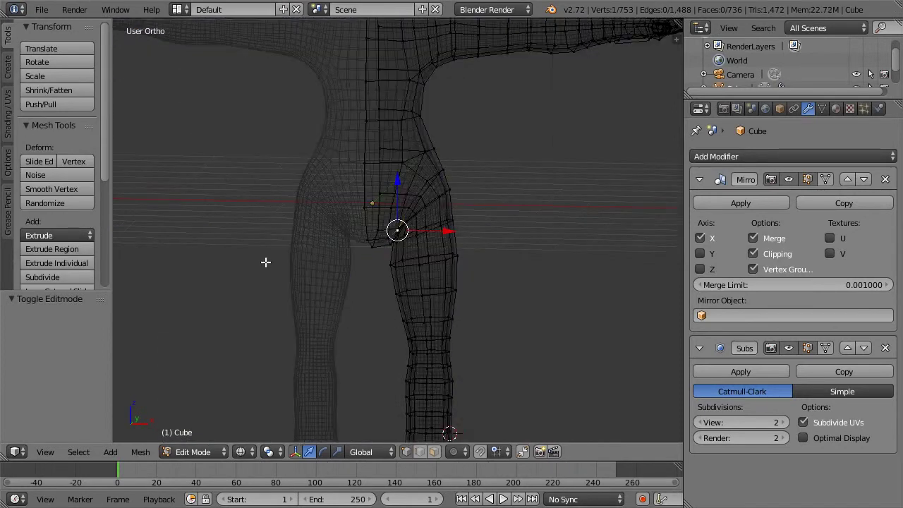
# Show the crotch area in solid shading and turn off the Subdivision Surface preview for Edit Mode
pyautogui.scroll(9, 533, 188)
pyautogui.scroll(-3, 534, 189)
pyautogui.press('z')
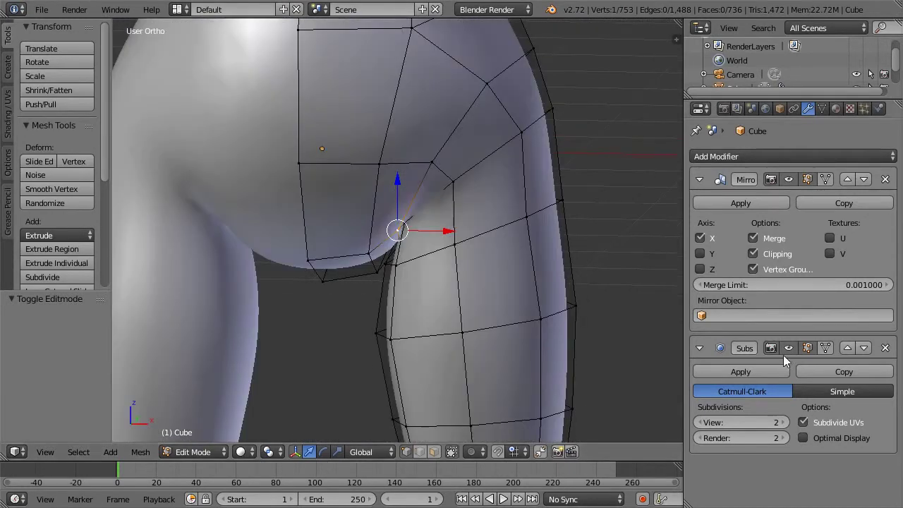
pyautogui.click(809, 348)
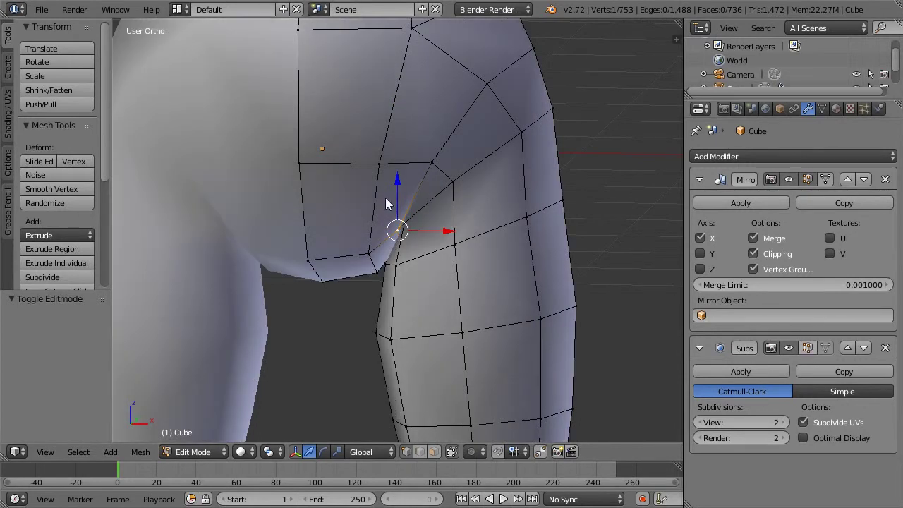
# Reposition the selected vertex at the crotch where the inner thigh meets the pelvis
pyautogui.scroll(4, 381, 206)
pyautogui.press('z')
pyautogui.scroll(1, 387, 210)
pyautogui.moveTo(388, 210)
pyautogui.mouseDown(button='middle')
pyautogui.moveTo(407, 204)
pyautogui.moveTo(385, 216)
pyautogui.moveTo(381, 202)
pyautogui.moveTo(371, 209)
pyautogui.mouseUp(button='middle')
pyautogui.moveTo(427, 255); pyautogui.dragTo(435, 289)
pyautogui.moveTo(431, 253)
pyautogui.mouseDown()
pyautogui.moveTo(431, 208)
pyautogui.moveTo(429, 251)
pyautogui.mouseUp()
# Adjust the inner-thigh vertex vertically and shift it about 0.004 along X at the groin crease
pyautogui.press('z')
pyautogui.moveTo(422, 250)
pyautogui.mouseDown(button='middle')
pyautogui.moveTo(441, 223)
pyautogui.moveTo(424, 207)
pyautogui.moveTo(391, 264)
pyautogui.moveTo(405, 250)
pyautogui.moveTo(405, 224)
pyautogui.moveTo(424, 234)
pyautogui.moveTo(334, 298)
pyautogui.moveTo(352, 287)
pyautogui.mouseUp(button='middle')
pyautogui.press('z')
pyautogui.press('z')
pyautogui.press('z')
pyautogui.moveTo(408, 236); pyautogui.dragTo(417, 236)
pyautogui.moveTo(384, 195); pyautogui.dragTo(381, 178)
pyautogui.moveTo(412, 219); pyautogui.dragTo(413, 220)
# Add the neighbouring groin vertex to the selection and raise both vertices about 0.079 along Z
pyautogui.rightClick(401, 230)
pyautogui.moveTo(414, 237); pyautogui.dragTo(394, 190, button='middle')
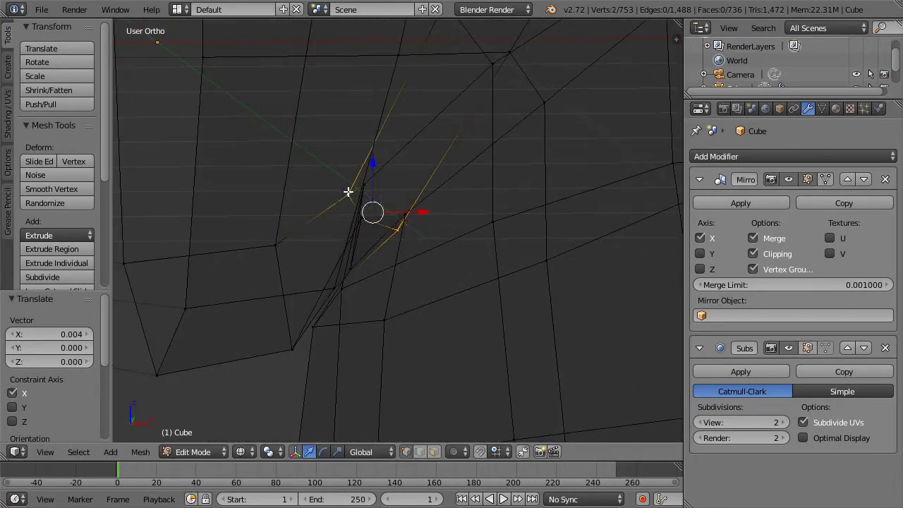
pyautogui.moveTo(371, 171); pyautogui.dragTo(367, 146)
pyautogui.press('z')
pyautogui.moveTo(430, 247)
pyautogui.mouseDown(button='middle')
pyautogui.moveTo(412, 218)
pyautogui.moveTo(423, 233)
pyautogui.mouseUp(button='middle')
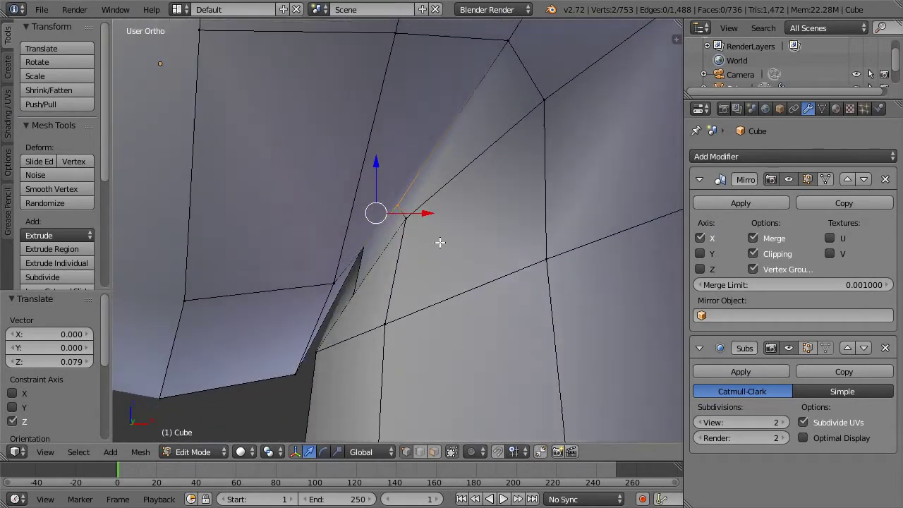
# Raise the lower inner-thigh vertex beside the crotch about 0.048 along Z
pyautogui.press('z')
pyautogui.rightClick(322, 349)
pyautogui.rightClick(353, 293)
pyautogui.moveTo(354, 254); pyautogui.dragTo(357, 238)
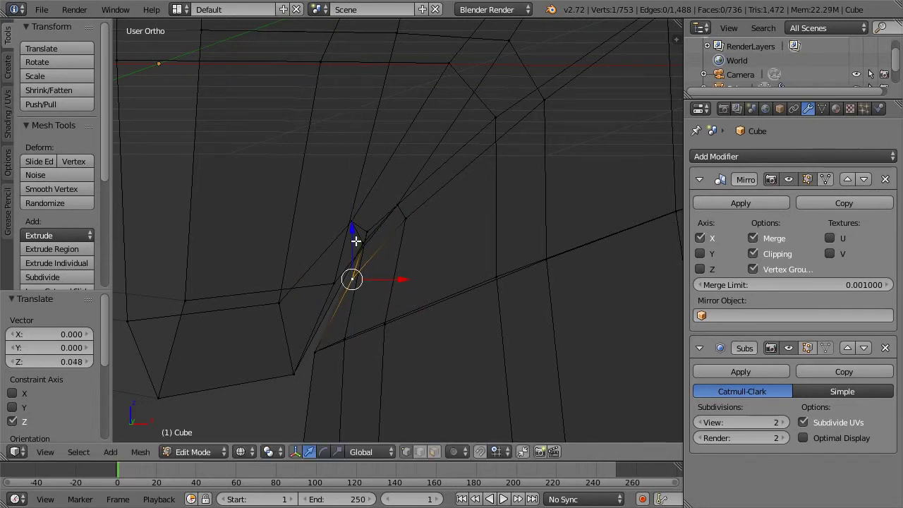
pyautogui.press('z')
pyautogui.scroll(-2, 417, 260)
pyautogui.scroll(-3, 413, 261)
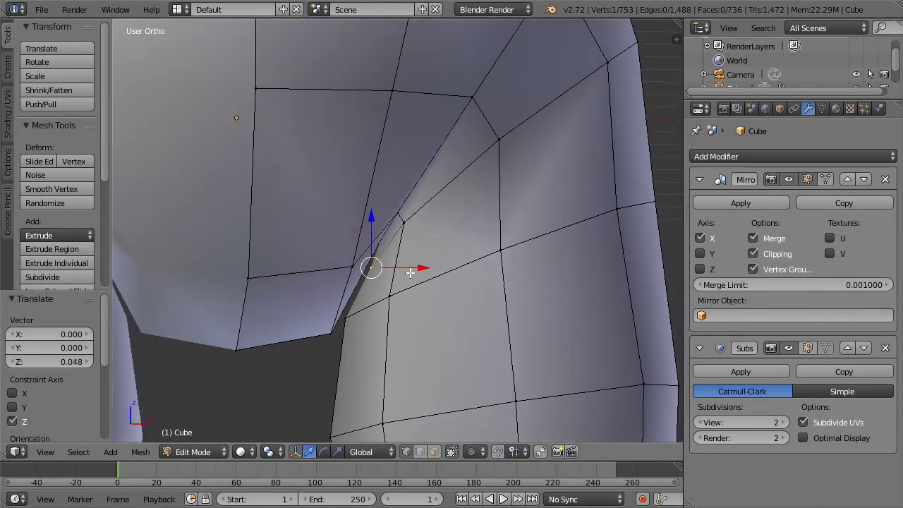
pyautogui.scroll(-3, 410, 271)
# Leave Edit Mode and compare the whole body with the front reference sketch in wireframe and solid shading
pyautogui.press('Tab')
pyautogui.scroll(-5, 423, 268)
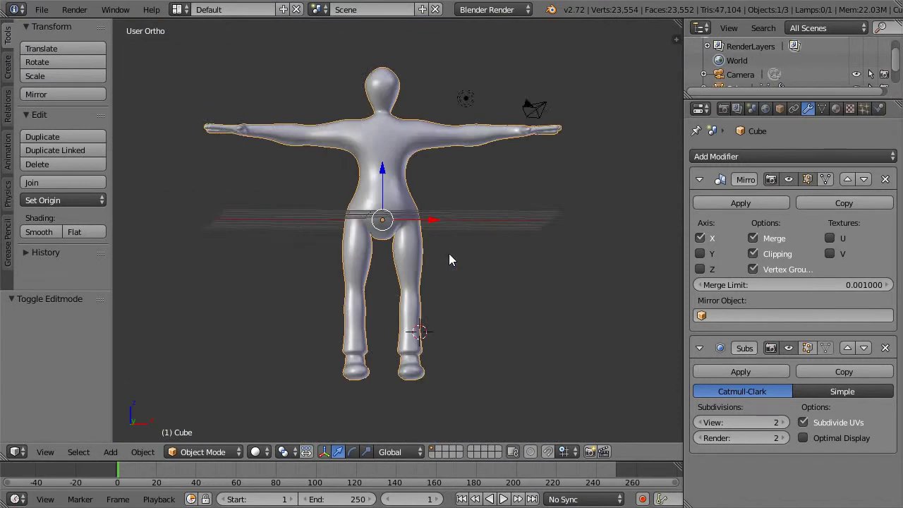
pyautogui.scroll(2, 403, 228)
pyautogui.scroll(-2, 403, 228)
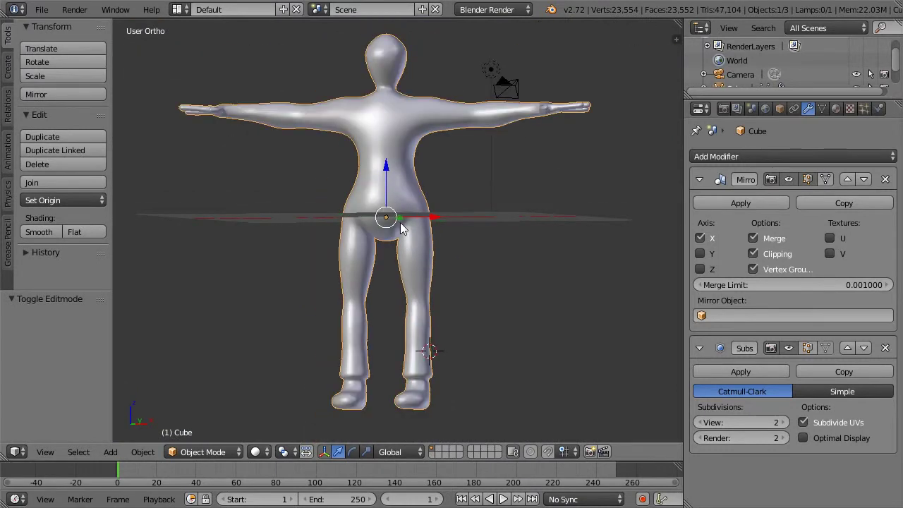
pyautogui.press('KP_1')
pyautogui.press('z')
pyautogui.scroll(3, 408, 222)
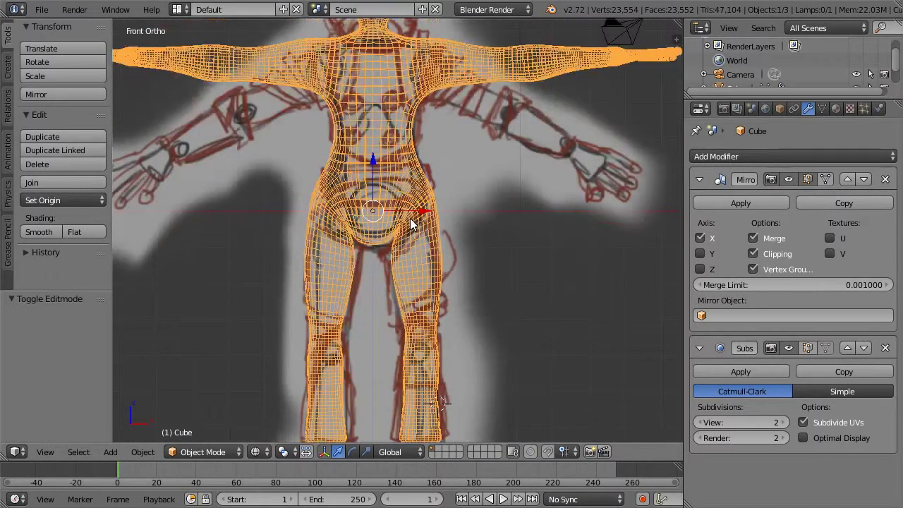
pyautogui.scroll(3, 411, 219)
pyautogui.keyDown('shift'); pyautogui.moveTo(404, 141); pyautogui.dragTo(415, 301, button='middle'); pyautogui.keyUp('shift')
pyautogui.scroll(-1, 433, 238)
pyautogui.scroll(-3, 432, 237)
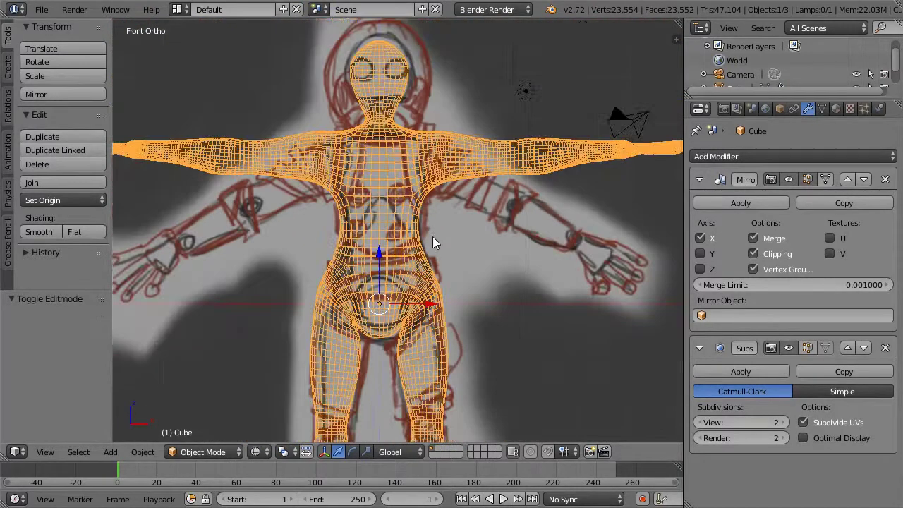
pyautogui.scroll(3, 433, 226)
pyautogui.keyDown('shift'); pyautogui.moveTo(433, 226); pyautogui.dragTo(441, 125, button='middle'); pyautogui.keyUp('shift')
pyautogui.scroll(-2, 440, 163)
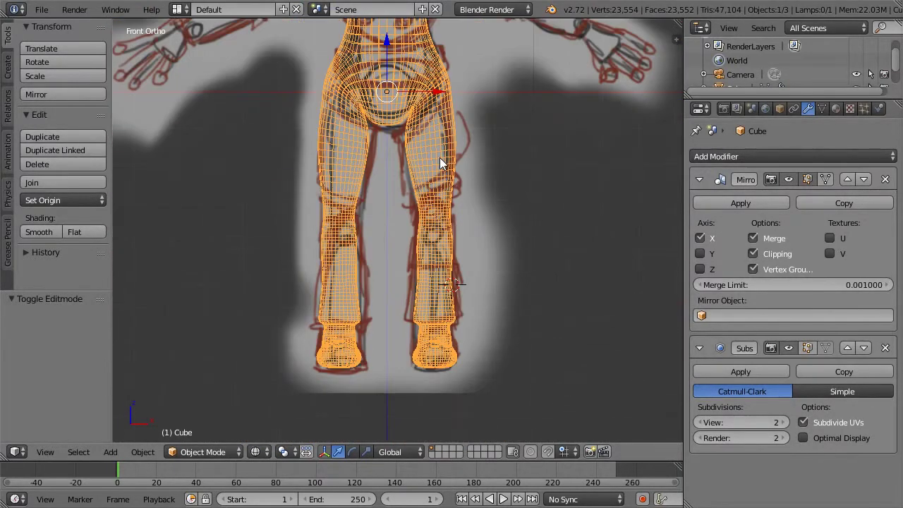
pyautogui.press('z')
pyautogui.scroll(-2, 440, 162)
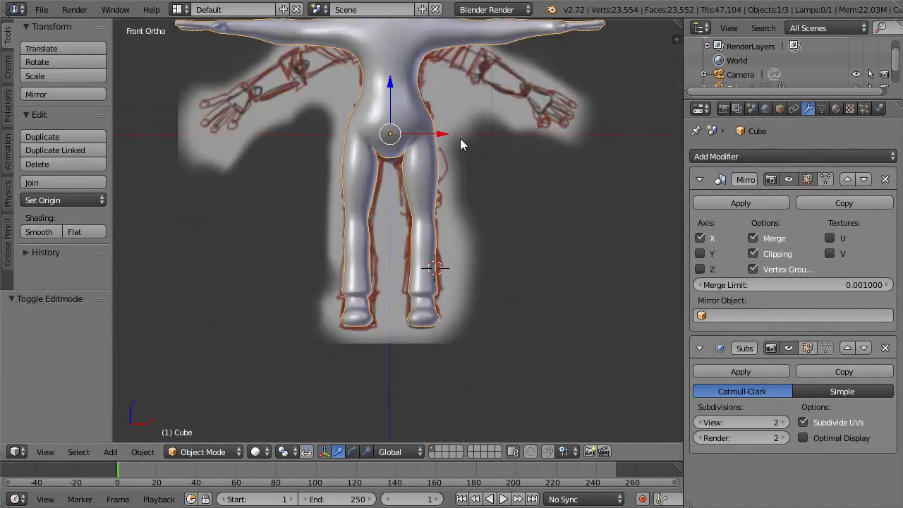
pyautogui.keyDown('shift'); pyautogui.moveTo(440, 159); pyautogui.dragTo(463, 199, button='middle'); pyautogui.keyUp('shift')
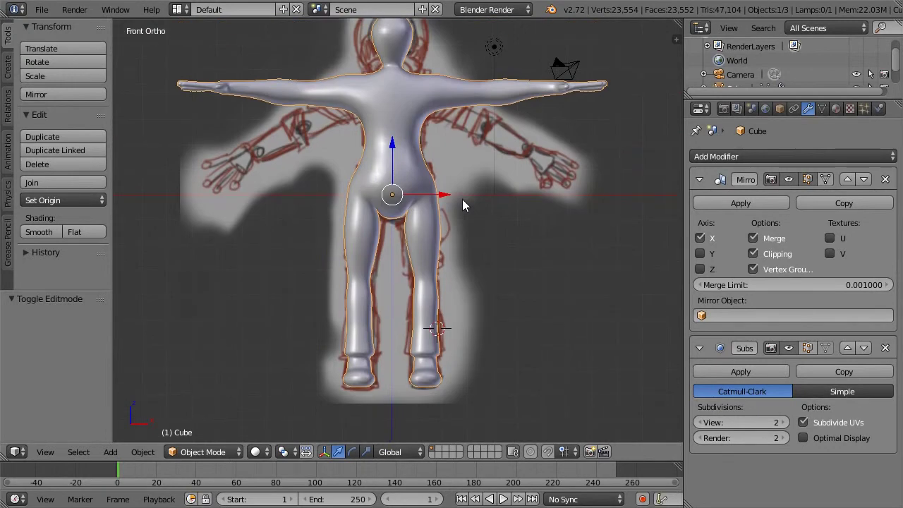
pyautogui.moveTo(525, 139); pyautogui.dragTo(488, 141, button='middle')
pyautogui.scroll(2, 488, 142)
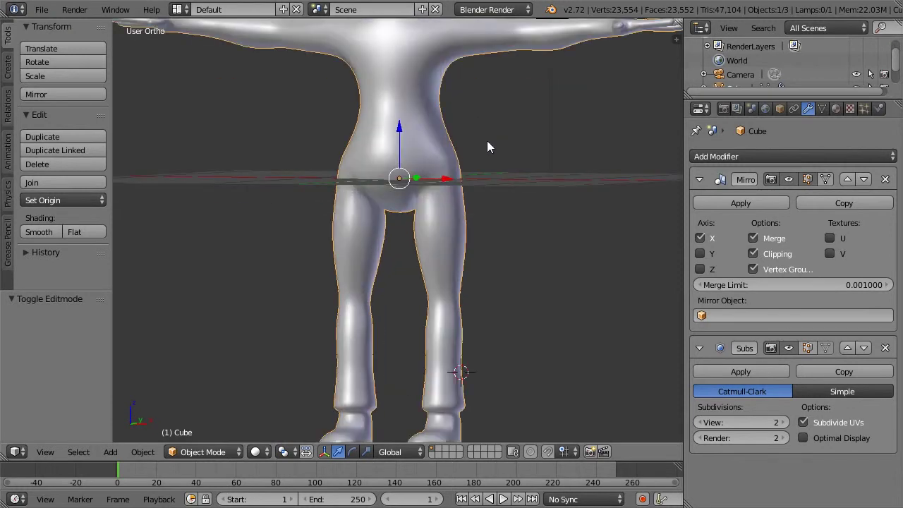
pyautogui.press('KP_1')
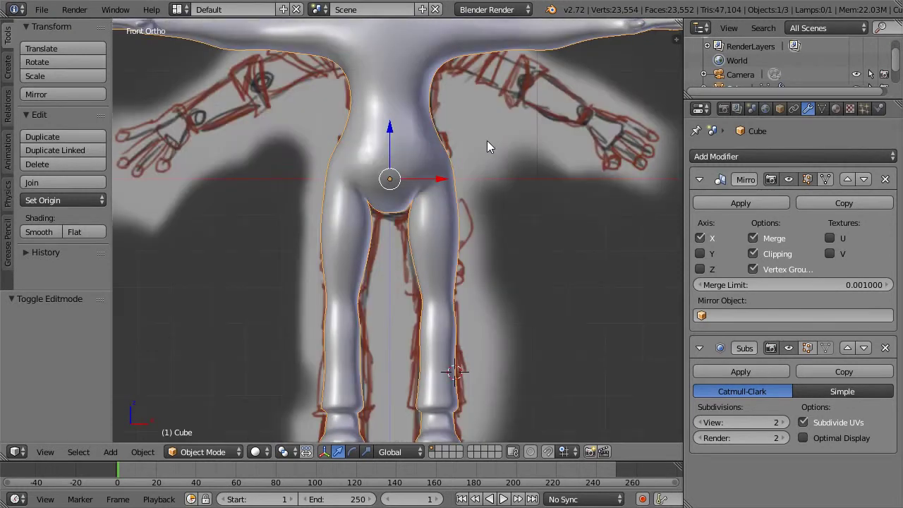
pyautogui.press('z')
pyautogui.scroll(-3, 487, 141)
pyautogui.press('z')
pyautogui.scroll(4, 475, 259)
# Return to Edit Mode, check the lower legs against the sketch, and turn the Subdivision Surface edit preview back on
pyautogui.press('Tab')
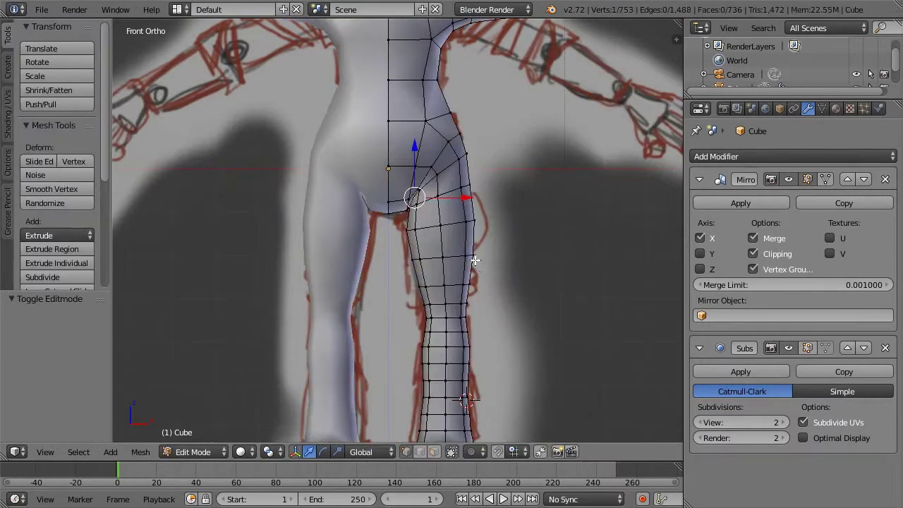
pyautogui.scroll(-3, 473, 268)
pyautogui.scroll(3, 466, 269)
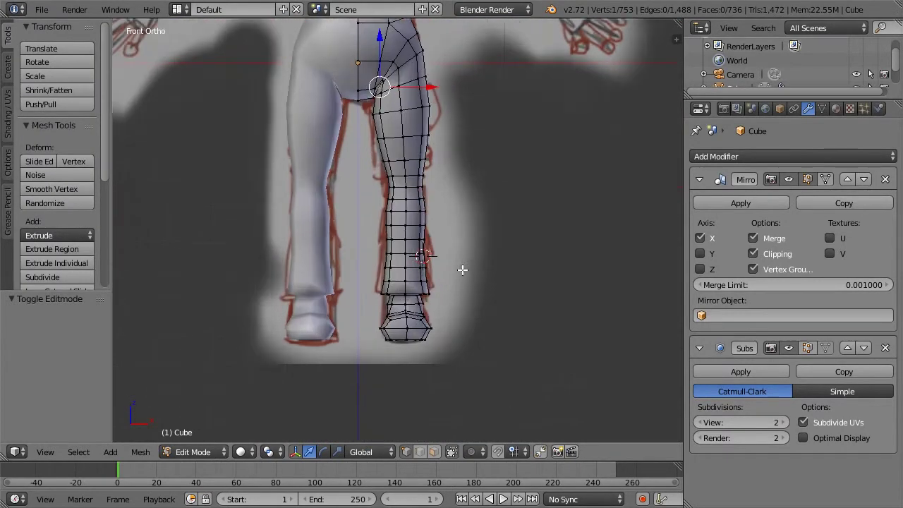
pyautogui.scroll(2, 462, 270)
pyautogui.press('z')
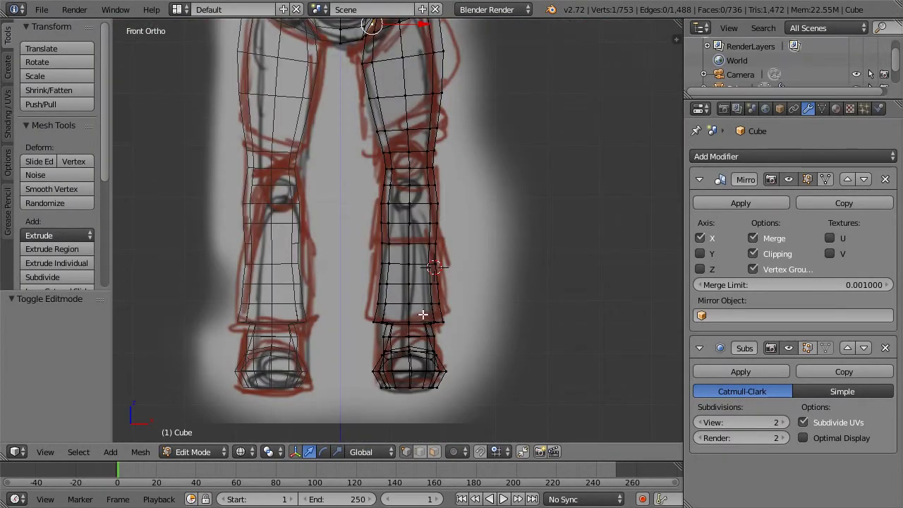
pyautogui.press('z')
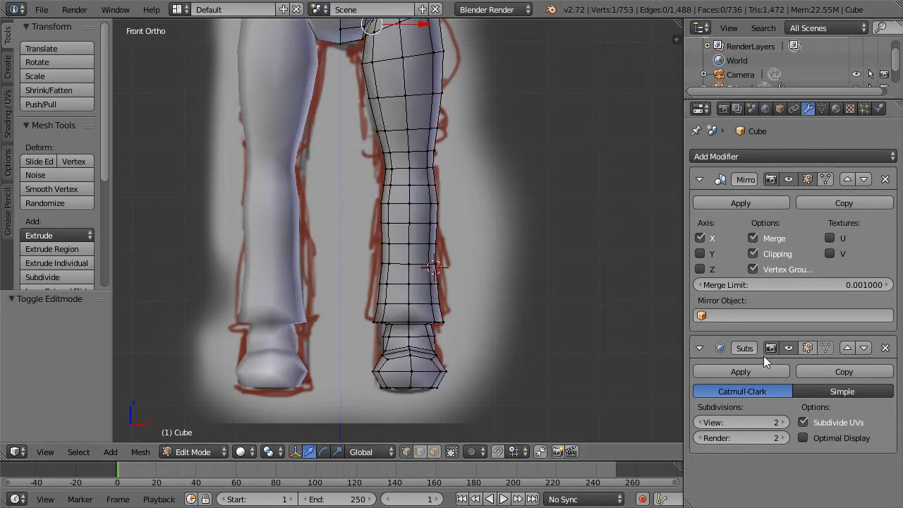
pyautogui.click(807, 348)
pyautogui.scroll(1, 421, 324)
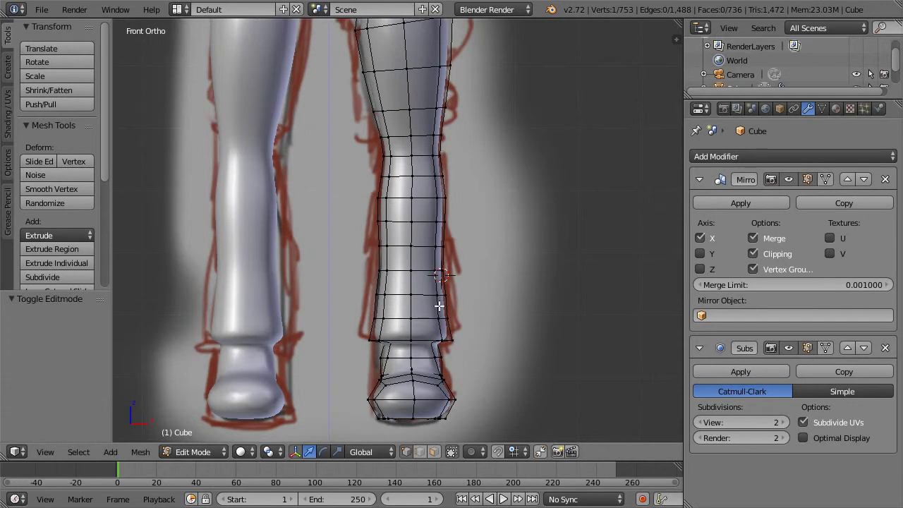
# Apply an edge crease to the loop around the trouser hem above the foot, and clear the selection
pyautogui.moveTo(439, 306); pyautogui.dragTo(440, 346, button='middle')
pyautogui.keyDown('alt'); pyautogui.rightClick(376, 319); pyautogui.keyUp('alt')
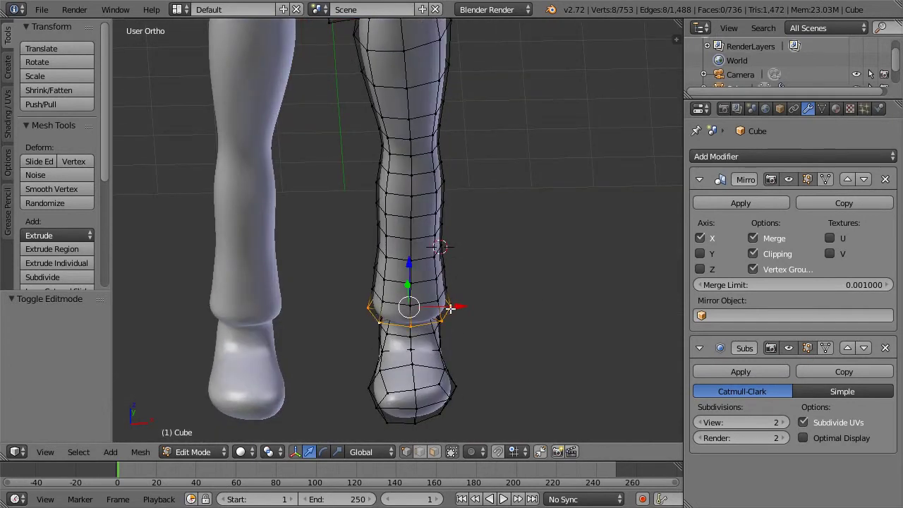
pyautogui.hotkey('ctrl', 'e')
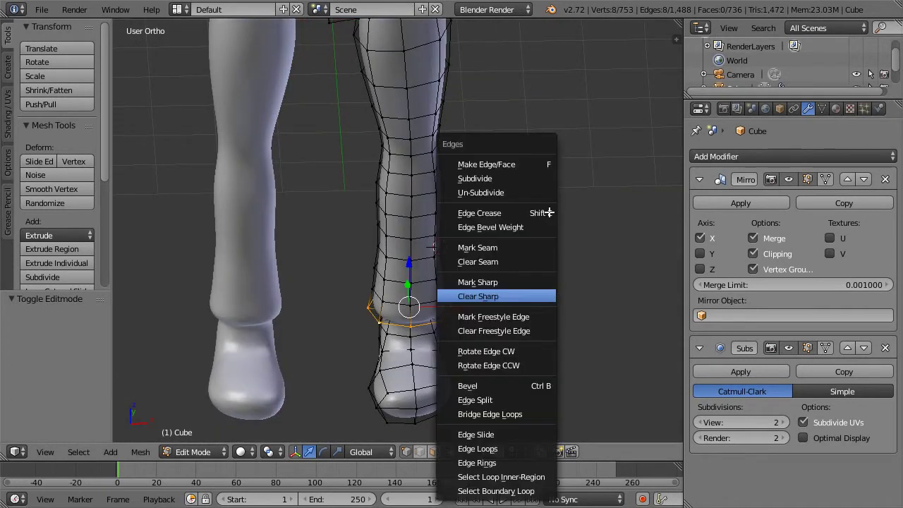
pyautogui.click(472, 247)
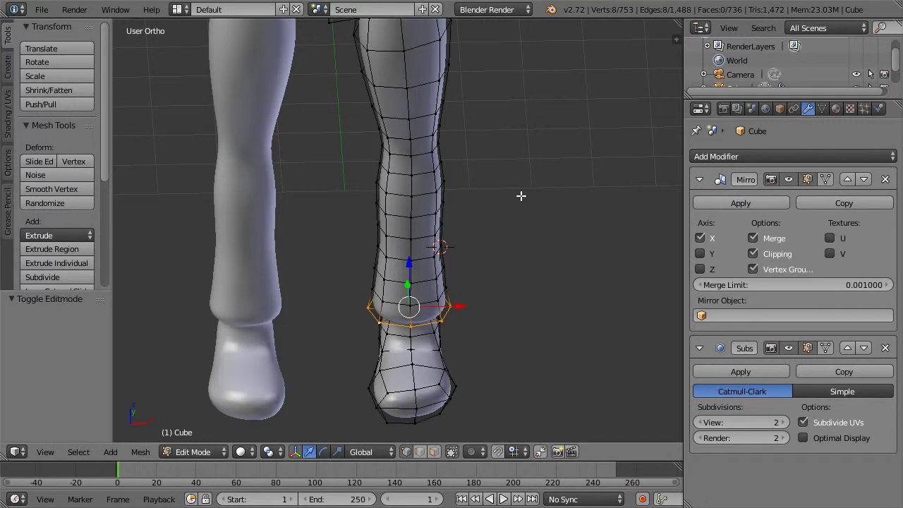
pyautogui.hotkey('ctrl', 'e')
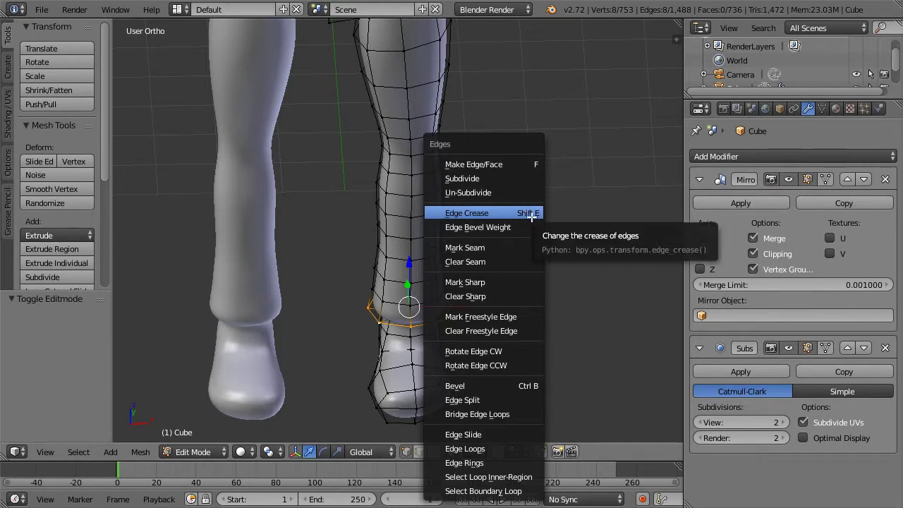
pyautogui.click(532, 217)
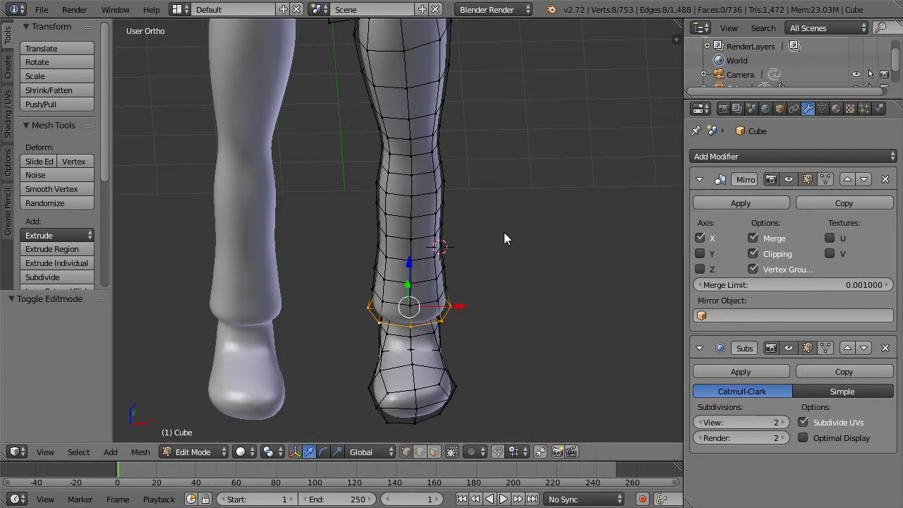
pyautogui.hotkey('shift', 'e')
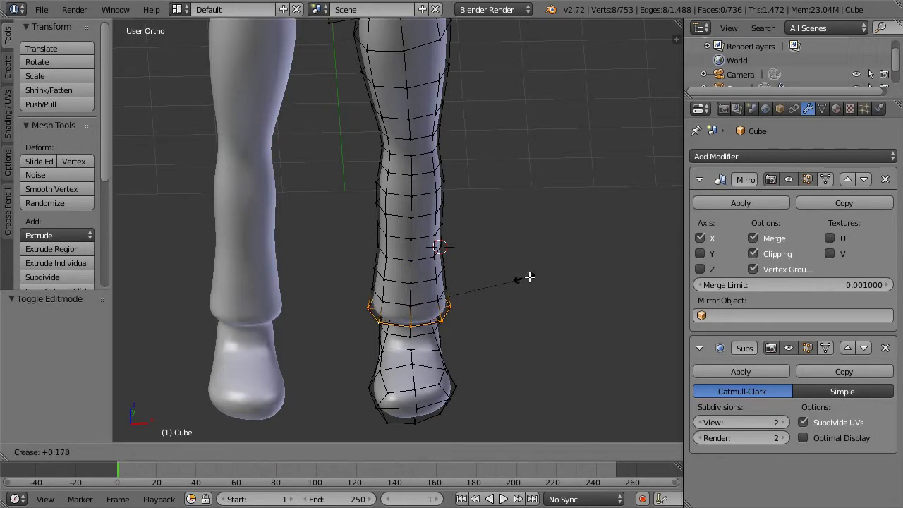
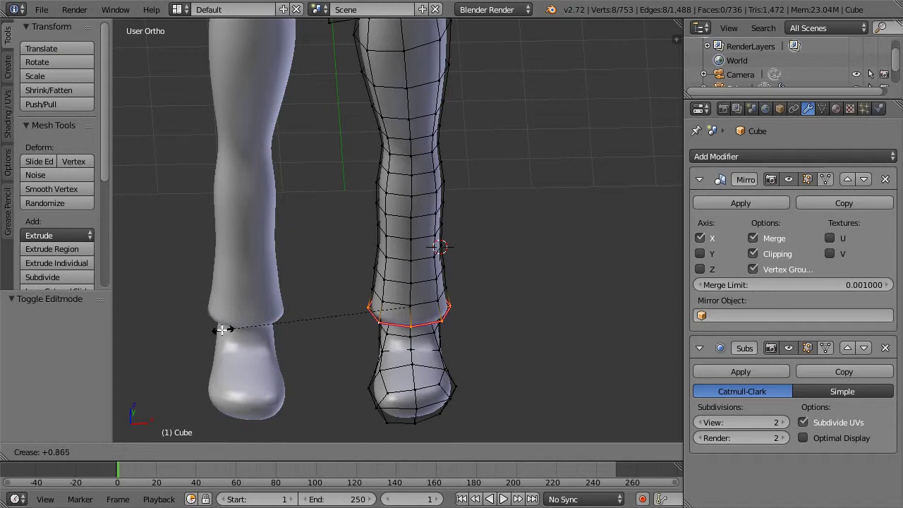
pyautogui.click(185, 331)
pyautogui.moveTo(356, 310); pyautogui.dragTo(522, 287, button='middle')
pyautogui.press('a')
# Select the complete outline of the shoe sole using edge select mode and crease it by a factor of 0.570
pyautogui.moveTo(426, 285); pyautogui.dragTo(357, 277, button='middle')
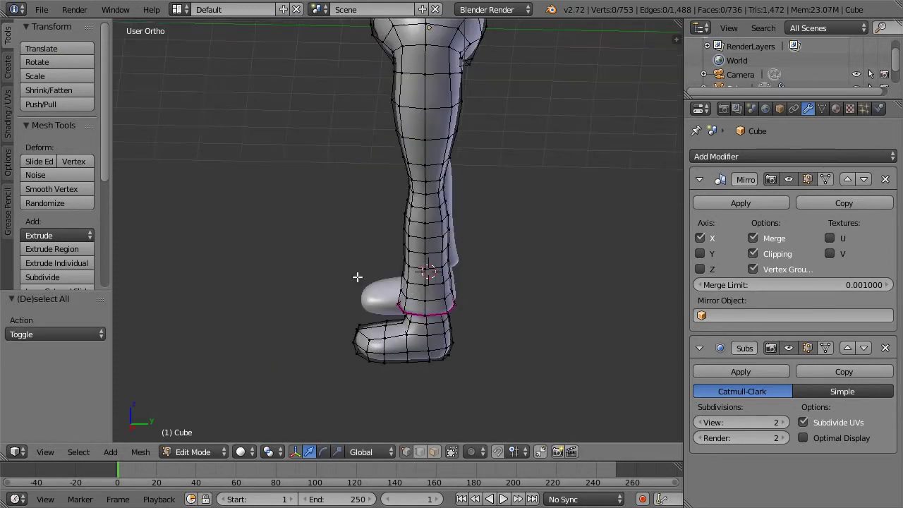
pyautogui.keyDown('alt'); pyautogui.rightClick(393, 362); pyautogui.keyUp('alt')
pyautogui.moveTo(349, 318); pyautogui.dragTo(510, 226, button='middle')
pyautogui.keyDown('shift'); pyautogui.rightClick(405, 324); pyautogui.keyUp('shift')
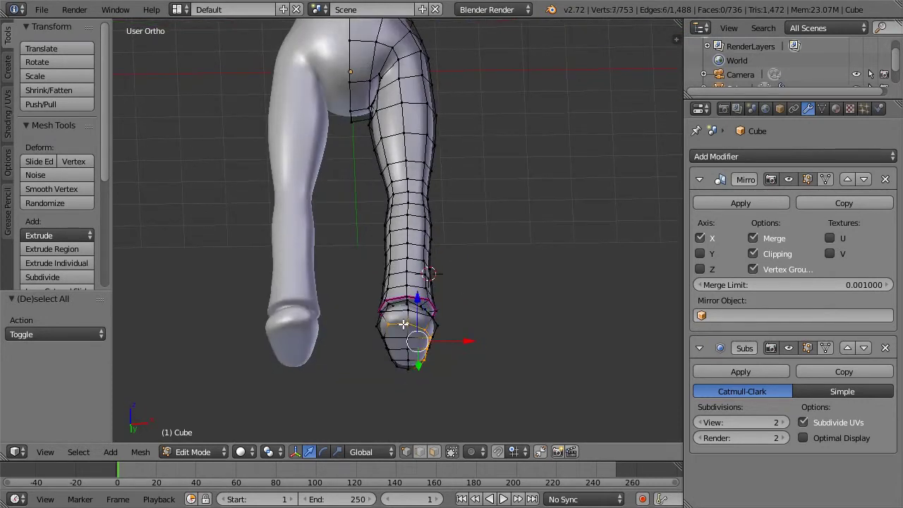
pyautogui.keyDown('alt'); pyautogui.keyDown('shift'); pyautogui.rightClick(387, 333); pyautogui.keyUp('shift'); pyautogui.keyUp('alt')
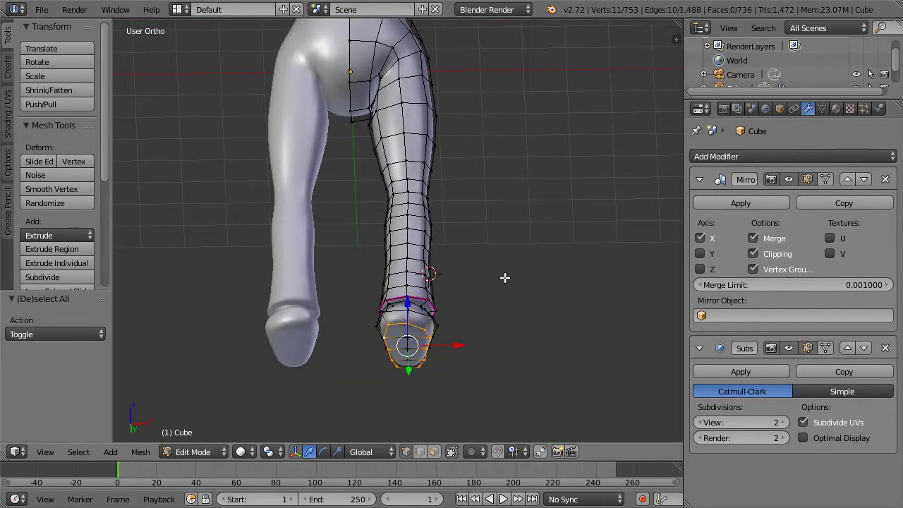
pyautogui.hotkey('ctrl', 'Tab')
pyautogui.click(441, 291)
pyautogui.keyDown('shift'); pyautogui.rightClick(427, 363); pyautogui.keyUp('shift')
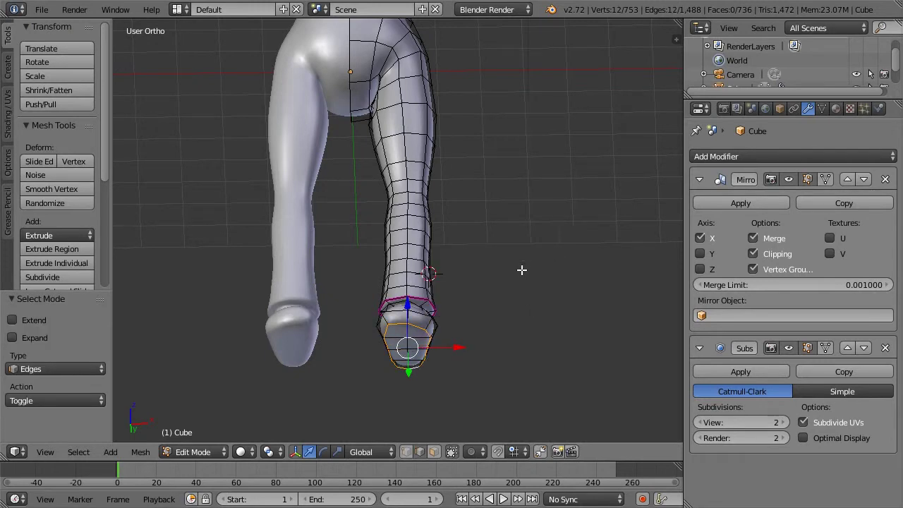
pyautogui.hotkey('shift', 'e')
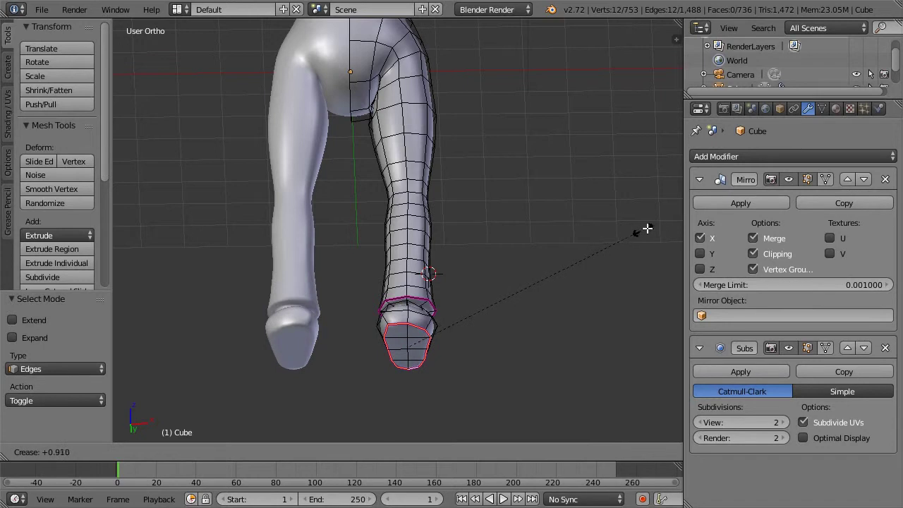
pyautogui.click(641, 230)
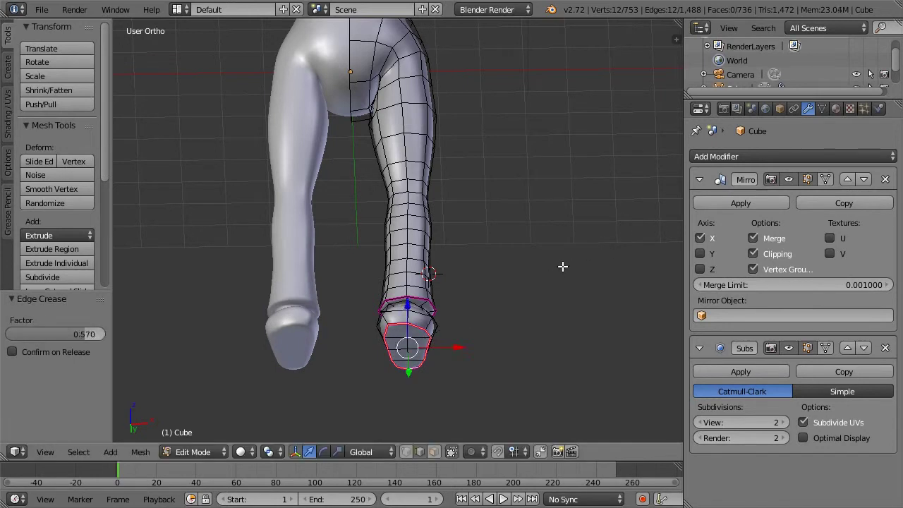
pyautogui.press('a')
pyautogui.moveTo(500, 287); pyautogui.dragTo(422, 290, button='middle')
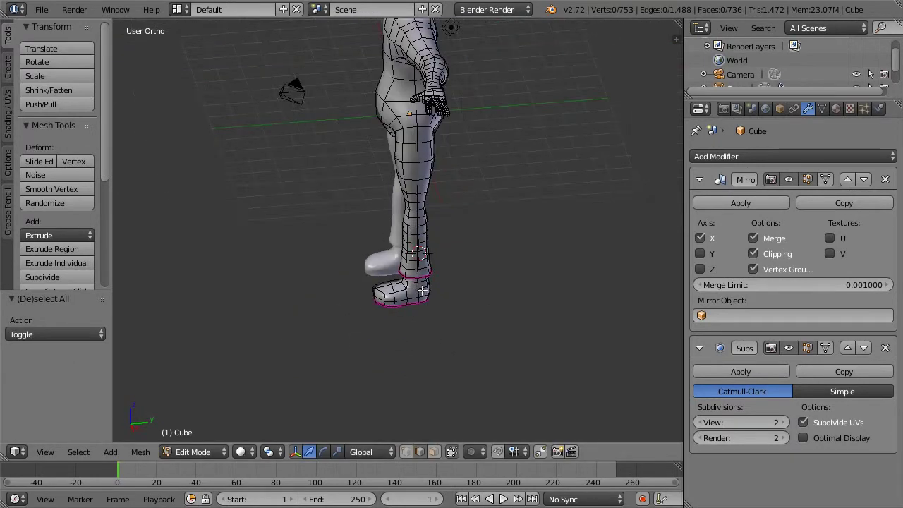
# Crease the edge loop around the top of the thigh where the leg meets the hip, and clear the selection
pyautogui.moveTo(430, 193); pyautogui.dragTo(495, 215, button='middle')
pyautogui.scroll(8, 517, 250)
pyautogui.keyDown('alt'); pyautogui.rightClick(477, 212); pyautogui.keyUp('alt')
pyautogui.press('a')
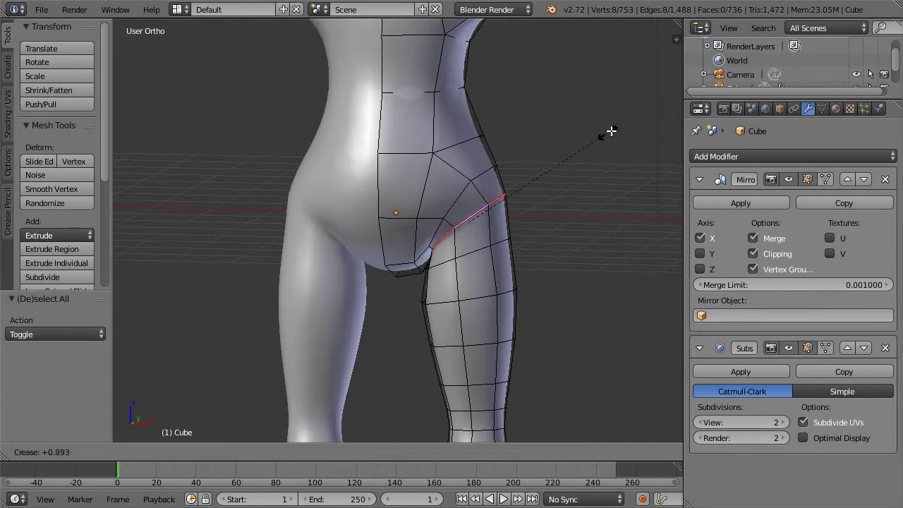
pyautogui.scroll(-3, 585, 133)
pyautogui.scroll(-1, 484, 216)
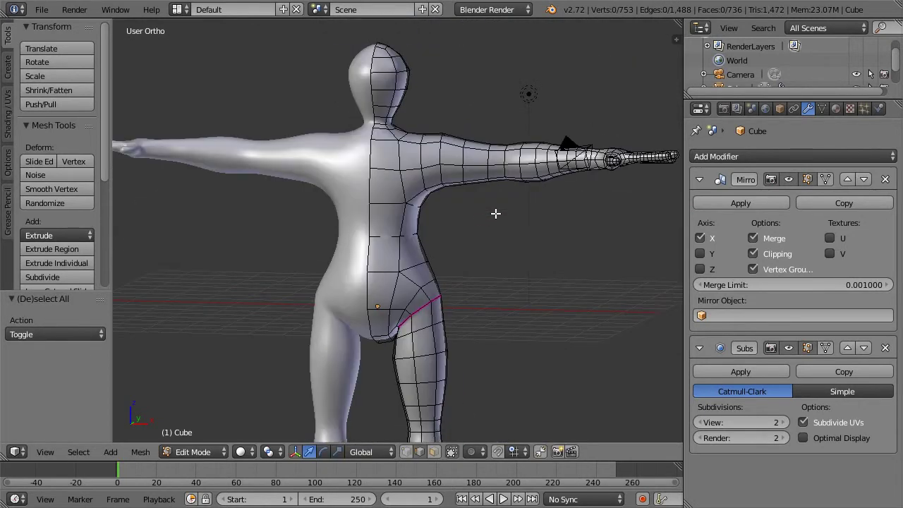
pyautogui.press('KP_1')
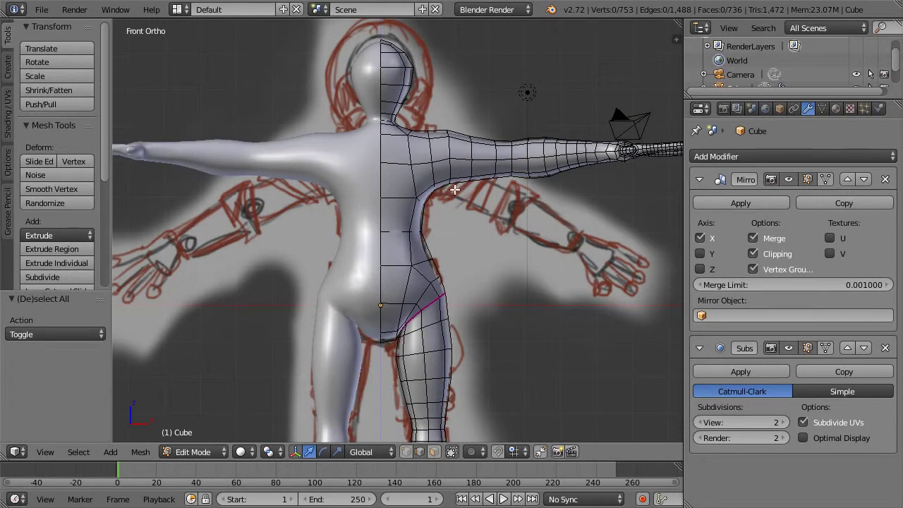
# Crease the edge loop around the neck just below the head, and clear the selection
pyautogui.press('a')
pyautogui.press('a')
pyautogui.scroll(2, 402, 113)
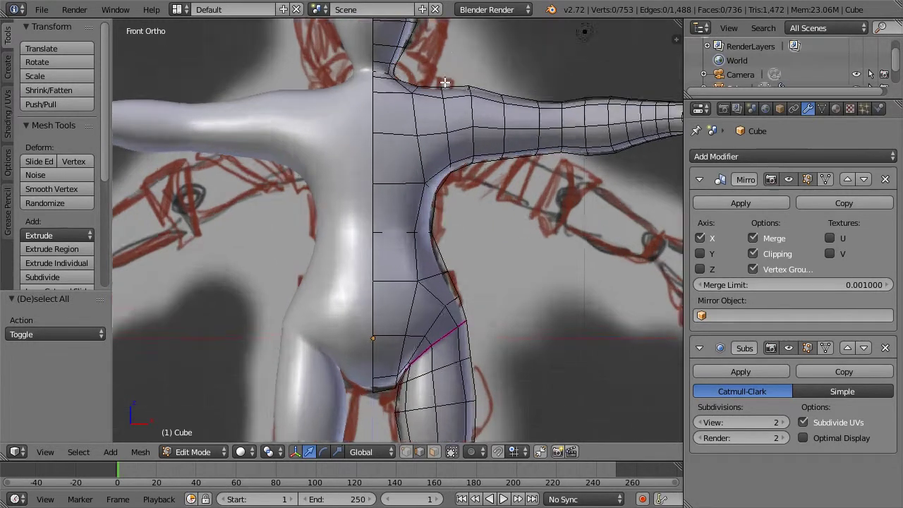
pyautogui.moveTo(402, 113); pyautogui.dragTo(432, 144, button='middle')
pyautogui.keyDown('alt'); pyautogui.rightClick(379, 118); pyautogui.keyUp('alt')
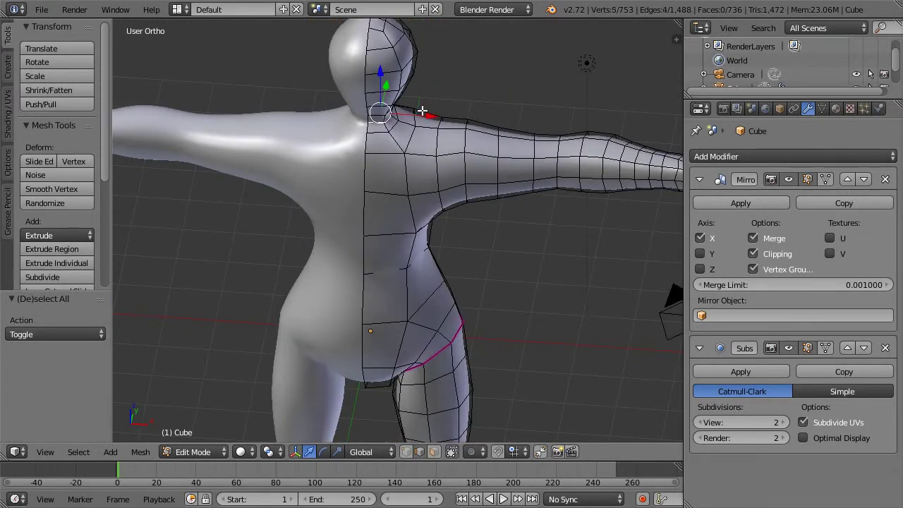
pyautogui.scroll(3, 437, 107)
pyautogui.scroll(-2, 443, 103)
pyautogui.keyDown('shift'); pyautogui.moveTo(445, 101); pyautogui.dragTo(435, 167, button='middle'); pyautogui.keyUp('shift')
pyautogui.moveTo(436, 166); pyautogui.dragTo(430, 119, button='middle')
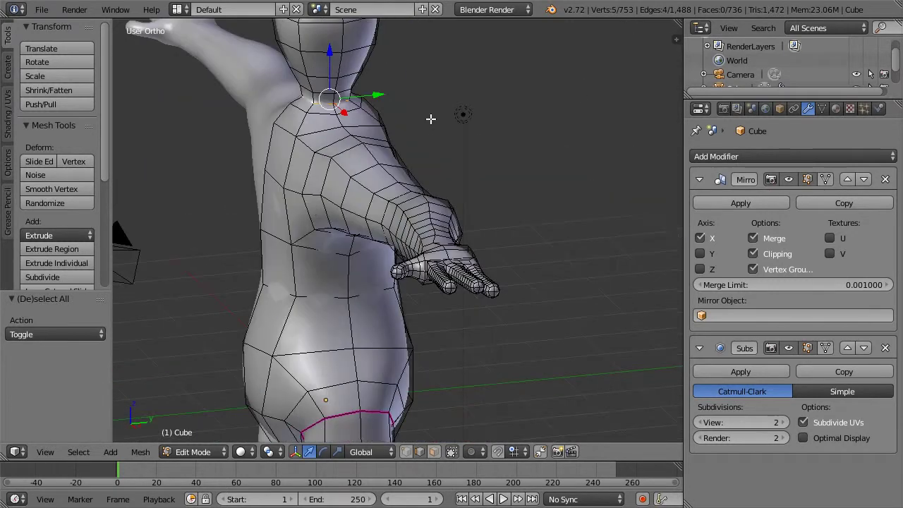
pyautogui.press('a')
pyautogui.scroll(-2, 320, 133)
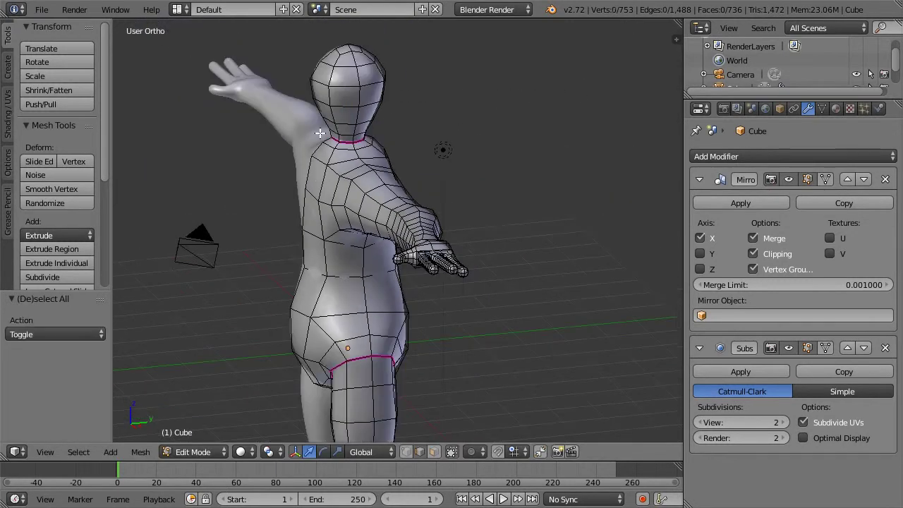
# Crease the edge loop around the shoulder where the arm joins the torso, using the front reference sketch as a guide
pyautogui.moveTo(363, 105); pyautogui.dragTo(442, 127, button='middle')
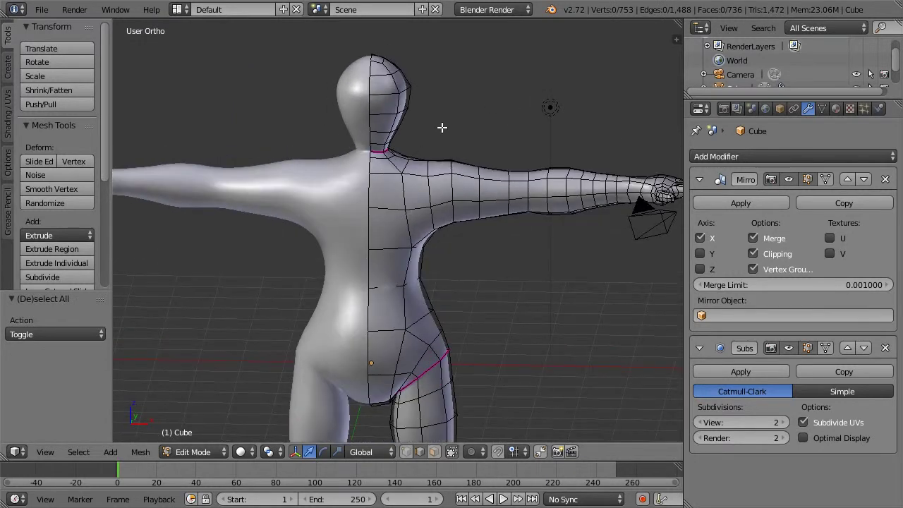
pyautogui.press('KP_1')
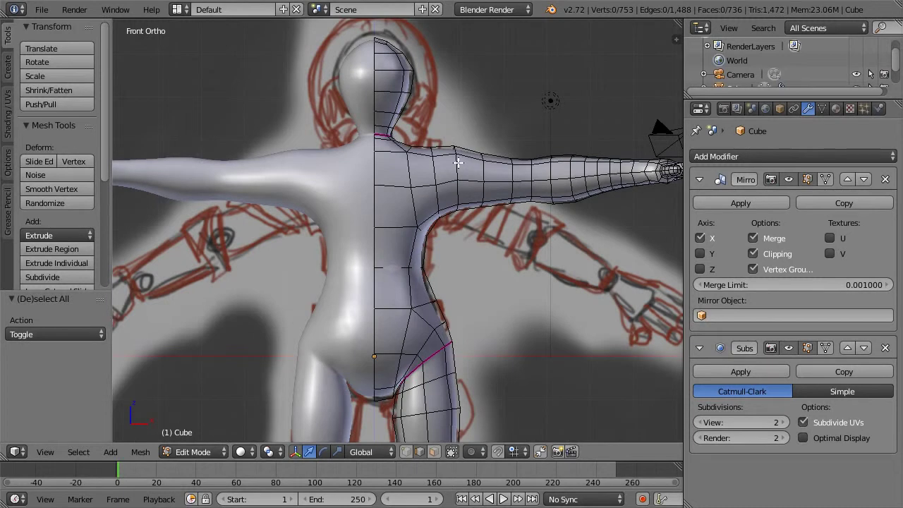
pyautogui.press('z')
pyautogui.press('z')
pyautogui.rightClick(434, 176)
pyautogui.hotkey('shift', 'e')
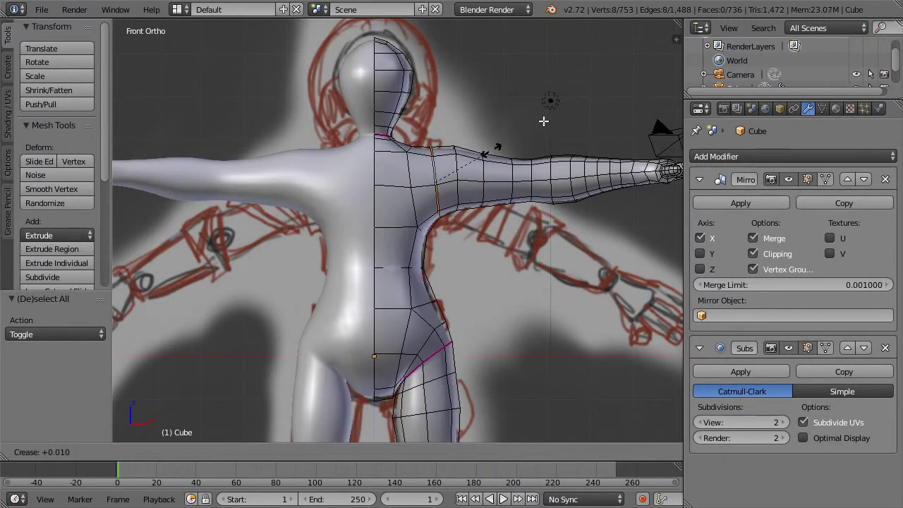
pyautogui.click(605, 83)
pyautogui.press('a')
pyautogui.scroll(-1, 550, 106)
# Compare the upper body with the front sketch in wireframe and examine the smoothed shoulder in Object Mode
pyautogui.press('z')
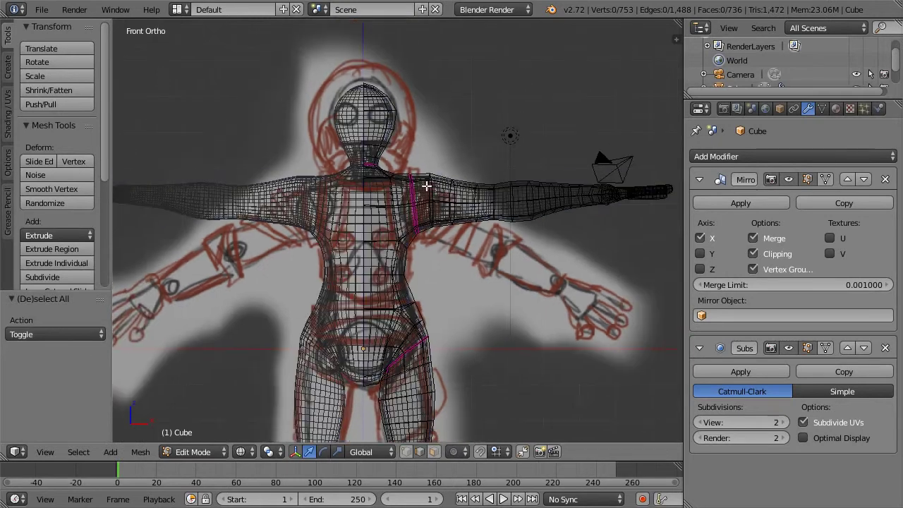
pyautogui.press('z')
pyautogui.press('Tab')
pyautogui.moveTo(454, 161); pyautogui.dragTo(456, 186, button='middle')
pyautogui.scroll(4, 377, 228)
pyautogui.press('Tab')
pyautogui.scroll(-2, 477, 188)
pyautogui.press('a')
pyautogui.press('a')
# Crease the edge loop around the elbow by a factor of 1.000 and clear the selection
pyautogui.keyDown('alt'); pyautogui.rightClick(522, 189); pyautogui.keyUp('alt')
pyautogui.hotkey('shift', 'e')
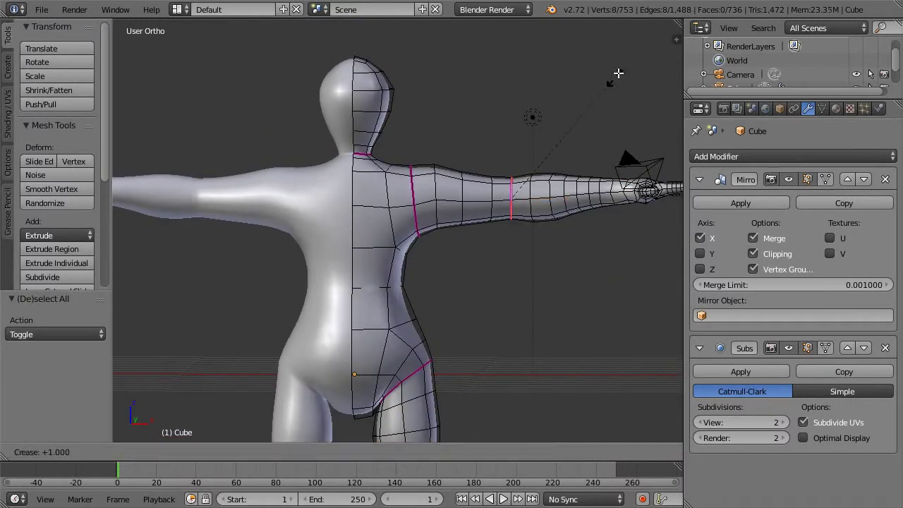
pyautogui.click(626, 63)
pyautogui.press('a')
# Select the edge loops at the bases of the three fingers, crease them together, and clear the selection
pyautogui.moveTo(550, 155); pyautogui.dragTo(425, 223, button='middle')
pyautogui.keyDown('shift'); pyautogui.moveTo(467, 150); pyautogui.dragTo(507, 21, button='middle'); pyautogui.keyUp('shift')
pyautogui.scroll(6, 445, 228)
pyautogui.press('a')
pyautogui.press('a')
pyautogui.rightClick(408, 362)
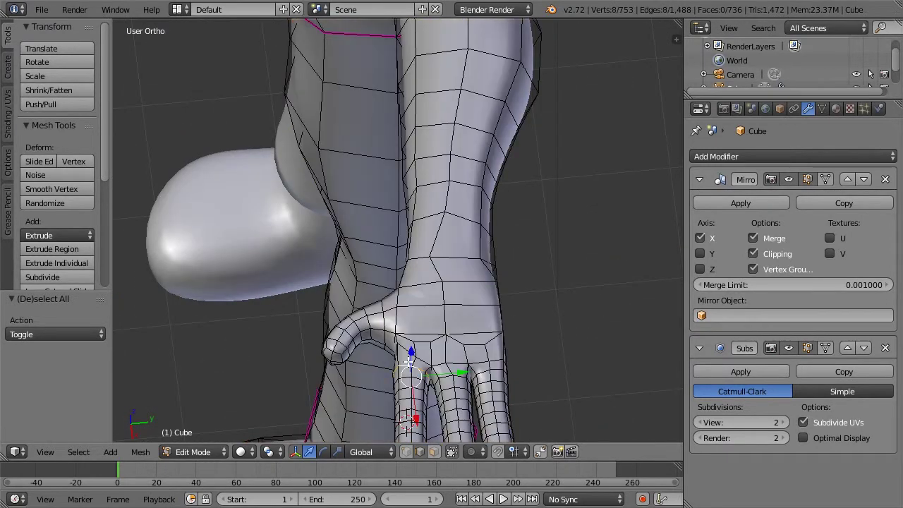
pyautogui.keyDown('alt'); pyautogui.keyDown('shift'); pyautogui.rightClick(451, 375); pyautogui.keyUp('shift'); pyautogui.keyUp('alt')
pyautogui.keyDown('alt'); pyautogui.keyDown('shift'); pyautogui.rightClick(494, 370); pyautogui.keyUp('shift'); pyautogui.keyUp('alt')
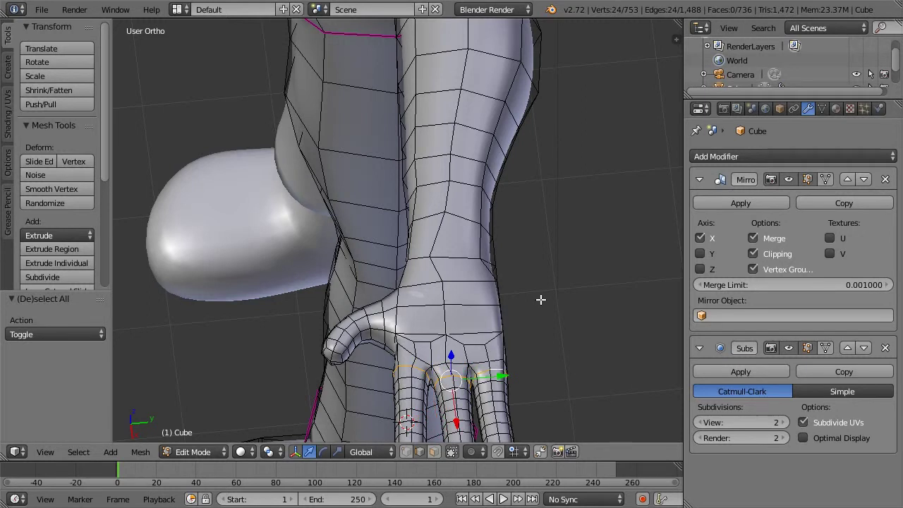
pyautogui.hotkey('shift', 'e')
pyautogui.click(621, 187)
pyautogui.press('a')
# Examine the hand and lower arm in wireframe shading and in Object Mode, ending back in Edit Mode
pyautogui.scroll(-2, 535, 318)
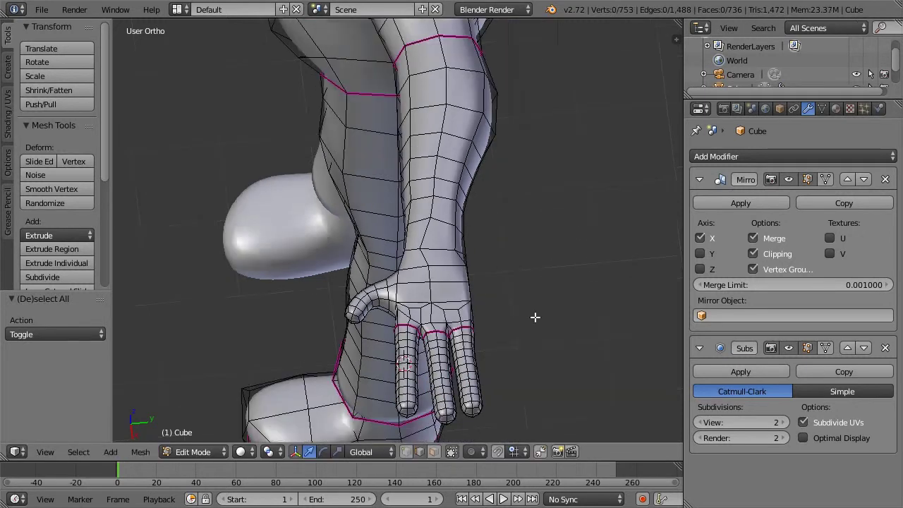
pyautogui.press('a')
pyautogui.press('a')
pyautogui.press('z')
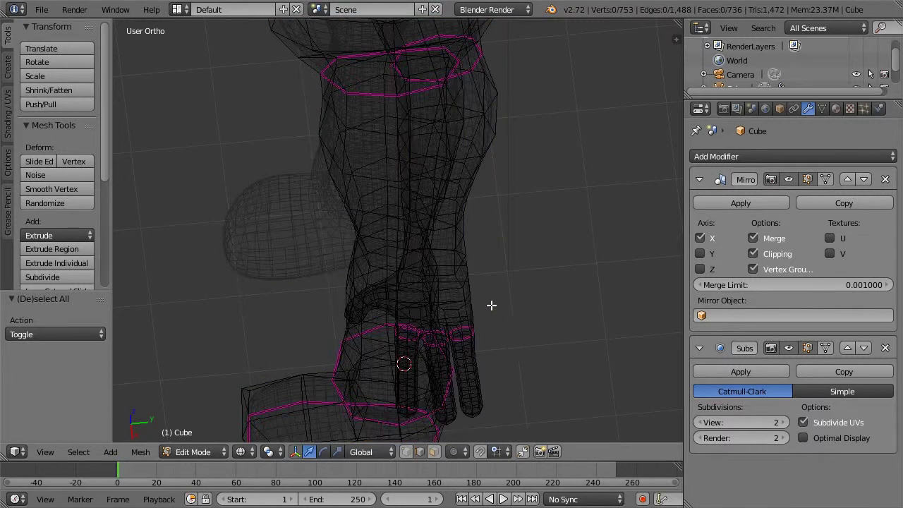
pyautogui.press('z')
pyautogui.press('Tab')
pyautogui.moveTo(475, 231); pyautogui.dragTo(508, 228, button='middle')
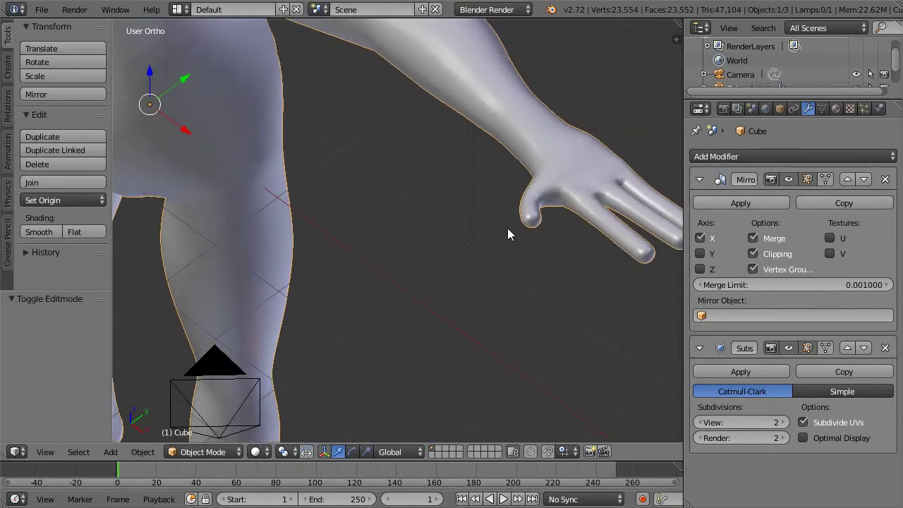
pyautogui.press('Tab')
pyautogui.scroll(1, 570, 239)
pyautogui.scroll(-3, 461, 242)
# Select the edge loops at the middle and outer joints of all three fingers
pyautogui.keyDown('alt'); pyautogui.rightClick(483, 227); pyautogui.keyUp('alt')
pyautogui.keyDown('alt'); pyautogui.keyDown('shift'); pyautogui.rightClick(540, 183); pyautogui.keyUp('shift'); pyautogui.keyUp('alt')
pyautogui.keyDown('alt'); pyautogui.keyDown('shift'); pyautogui.rightClick(553, 186); pyautogui.keyUp('shift'); pyautogui.keyUp('alt')
pyautogui.scroll(2, 569, 198)
pyautogui.moveTo(568, 198); pyautogui.dragTo(554, 216, button='middle')
pyautogui.keyDown('shift'); pyautogui.moveTo(584, 265); pyautogui.dragTo(510, 206, button='middle'); pyautogui.keyUp('shift')
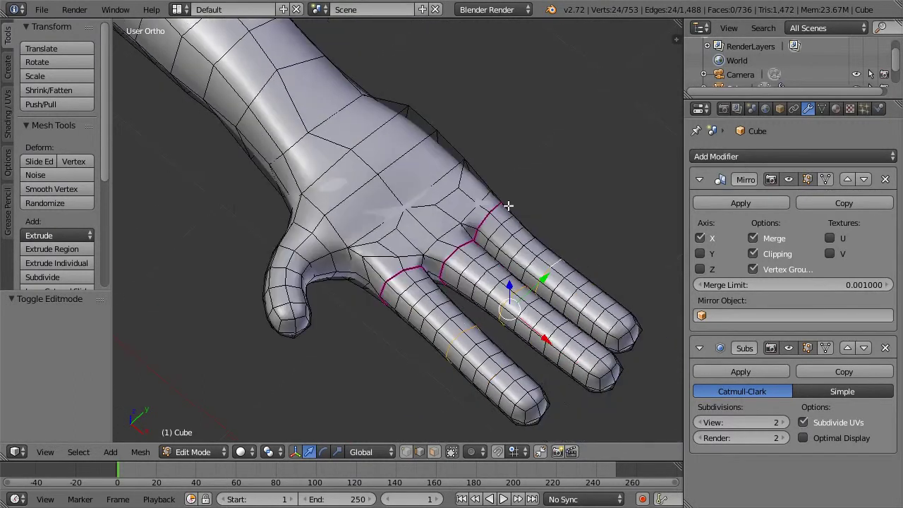
pyautogui.keyDown('alt'); pyautogui.keyDown('shift'); pyautogui.rightClick(499, 369); pyautogui.keyUp('shift'); pyautogui.keyUp('alt')
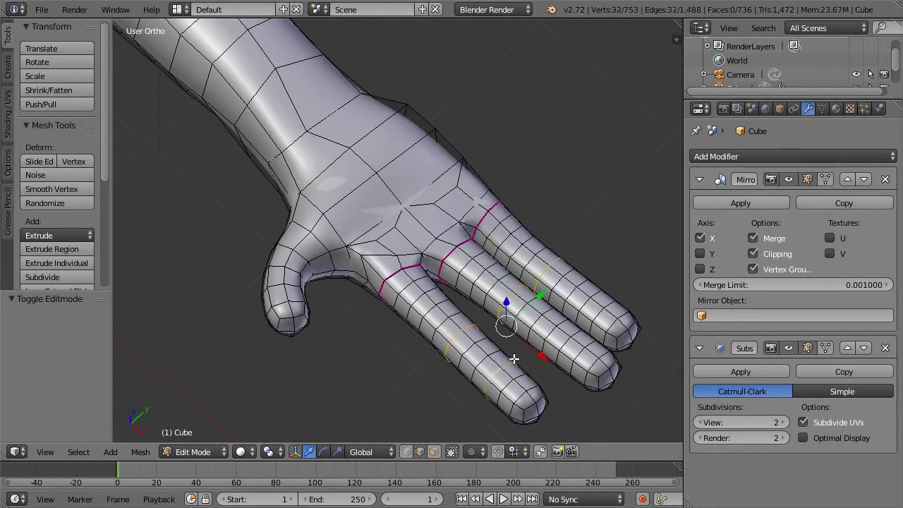
pyautogui.keyDown('alt'); pyautogui.keyDown('shift'); pyautogui.rightClick(571, 336); pyautogui.keyUp('shift'); pyautogui.keyUp('alt')
pyautogui.keyDown('alt'); pyautogui.keyDown('shift'); pyautogui.rightClick(595, 319); pyautogui.keyUp('shift'); pyautogui.keyUp('alt')
pyautogui.keyDown('alt'); pyautogui.keyDown('shift'); pyautogui.rightClick(596, 295); pyautogui.keyUp('shift'); pyautogui.keyUp('alt')
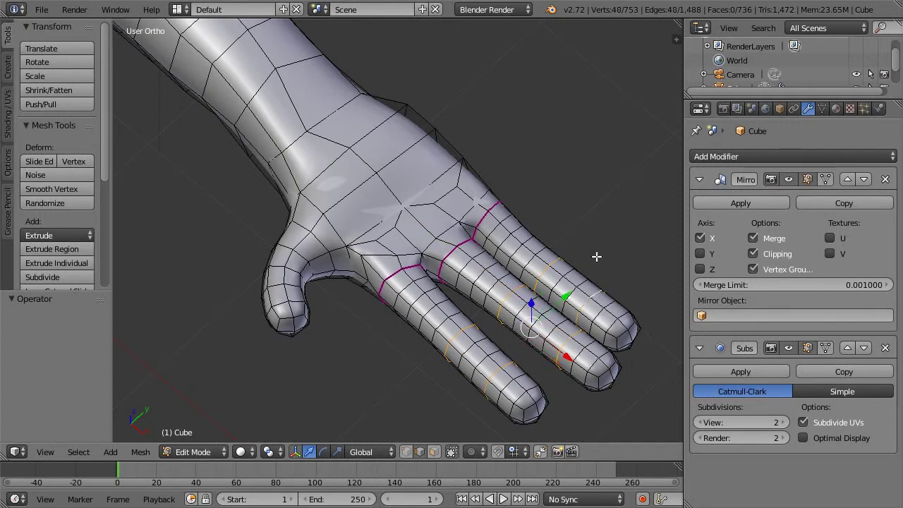
pyautogui.keyDown('alt'); pyautogui.keyDown('shift'); pyautogui.rightClick(552, 264); pyautogui.keyUp('shift'); pyautogui.keyUp('alt')
pyautogui.keyDown('alt'); pyautogui.keyDown('shift'); pyautogui.rightClick(535, 251); pyautogui.keyUp('shift'); pyautogui.keyUp('alt')
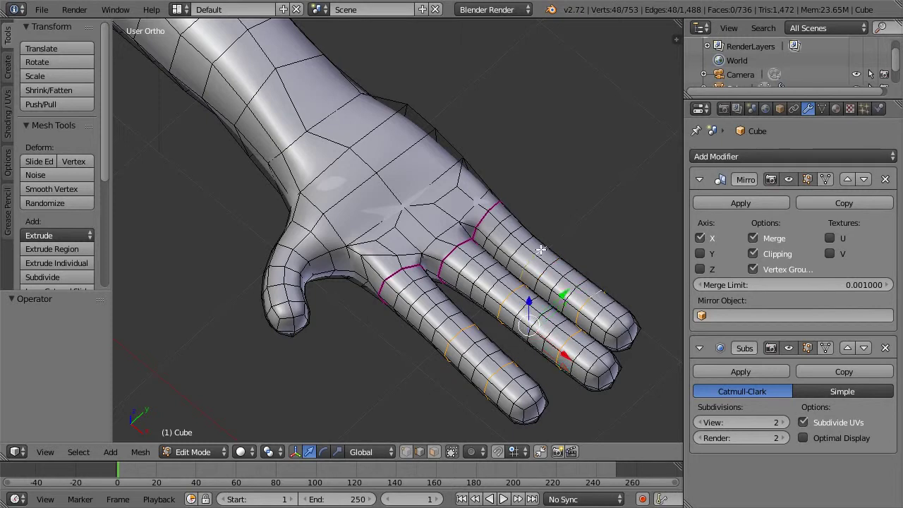
pyautogui.press('e')
pyautogui.click(629, 188)
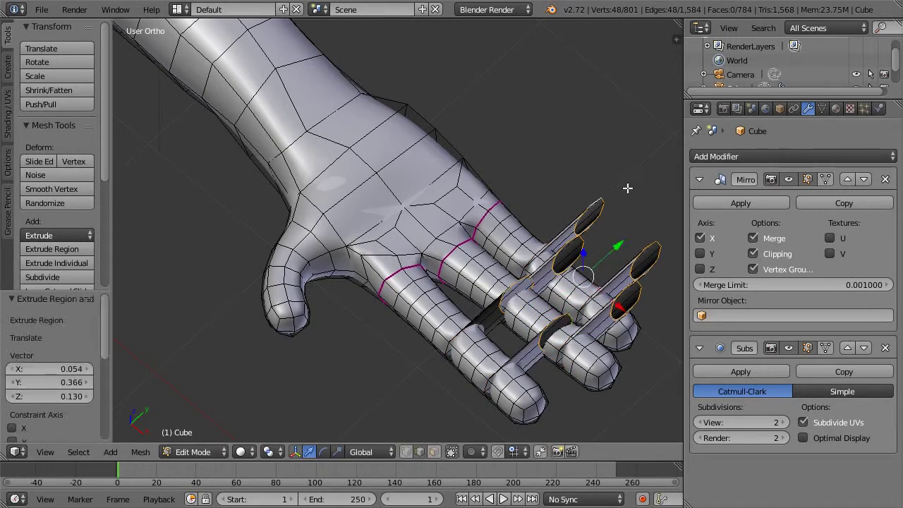
pyautogui.hotkey('ctrl', 'z')
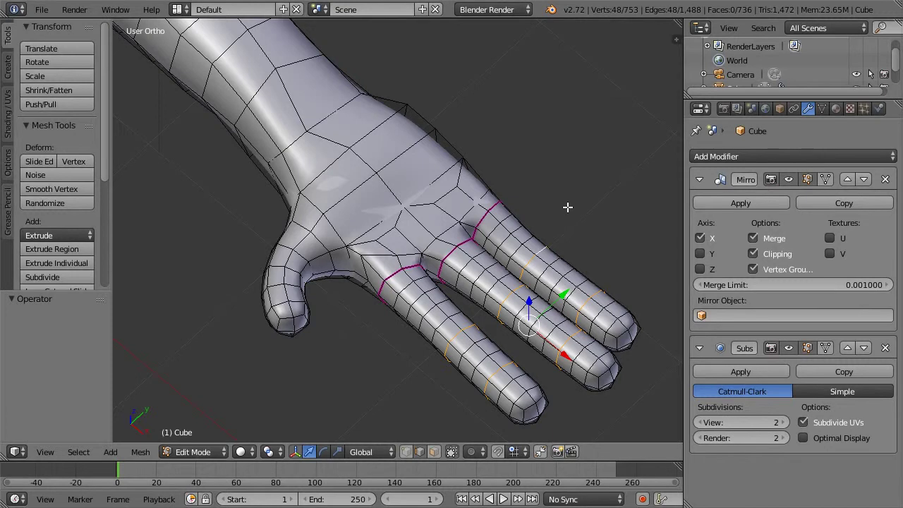
pyautogui.hotkey('ctrl', 'z')
pyautogui.hotkey('ctrl', 'shift', 'z')
# Crease the selected finger joint loops by a factor of 1.000 and clear the selection
pyautogui.hotkey('shift', 'e')
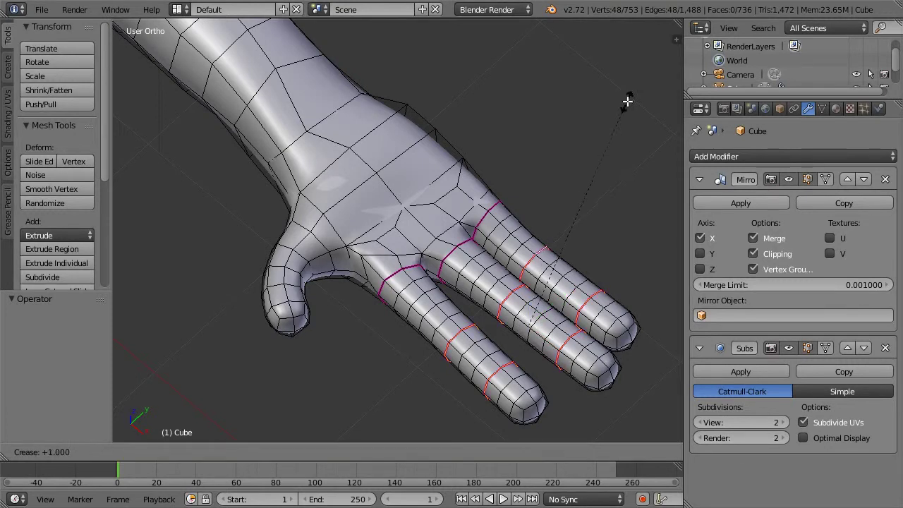
pyautogui.click(628, 101)
pyautogui.press('a')
pyautogui.scroll(-5, 587, 145)
pyautogui.scroll(5, 361, 234)
# Crease the edge loop around the thumb's base and the one around its joint, clearing the selection after each
pyautogui.keyDown('alt'); pyautogui.rightClick(334, 228); pyautogui.keyUp('alt')
pyautogui.hotkey('shift', 'e')
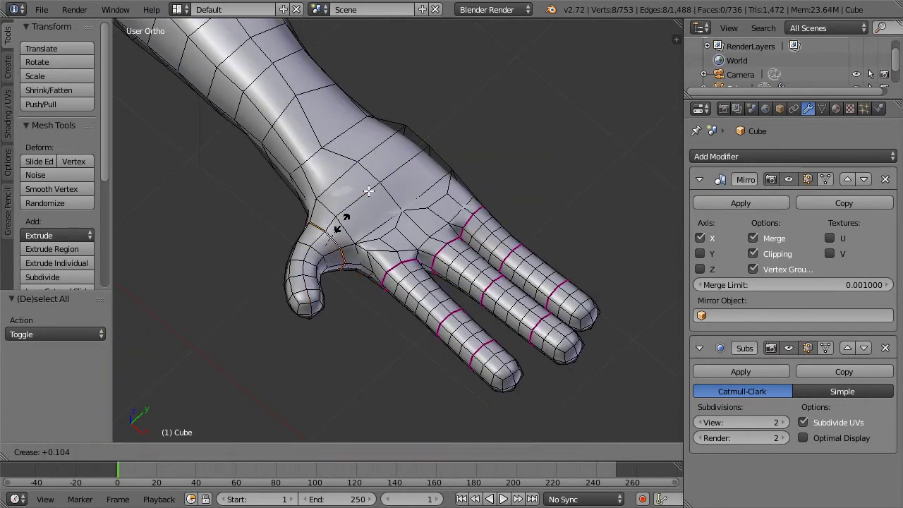
pyautogui.click(418, 121)
pyautogui.press('a')
pyautogui.keyDown('alt'); pyautogui.rightClick(305, 282); pyautogui.keyUp('alt')
pyautogui.keyDown('alt'); pyautogui.rightClick(299, 274); pyautogui.keyUp('alt')
pyautogui.hotkey('shift', 'e')
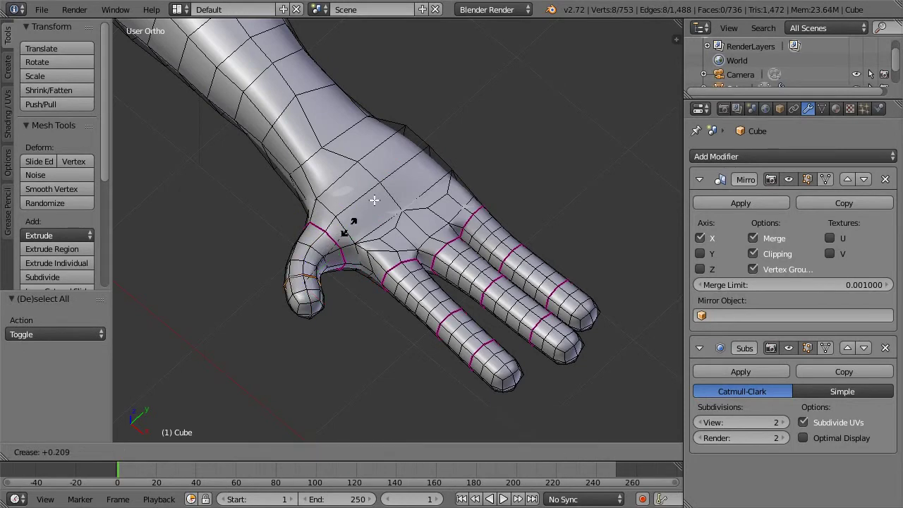
pyautogui.click(432, 133)
pyautogui.press('a')
# Examine the smoothed body from several angles in Object Mode, comparing it with the creased loops in Edit Mode
pyautogui.scroll(-5, 433, 133)
pyautogui.press('Tab')
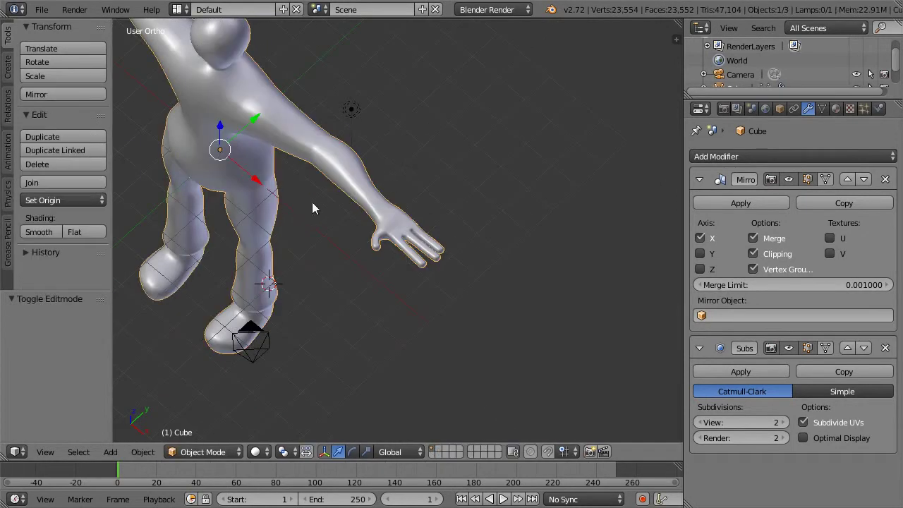
pyautogui.moveTo(354, 282); pyautogui.dragTo(388, 189, button='middle')
pyautogui.keyDown('shift'); pyautogui.moveTo(285, 232); pyautogui.dragTo(437, 230, button='middle'); pyautogui.keyUp('shift')
pyautogui.press('Tab')
pyautogui.scroll(3, 445, 219)
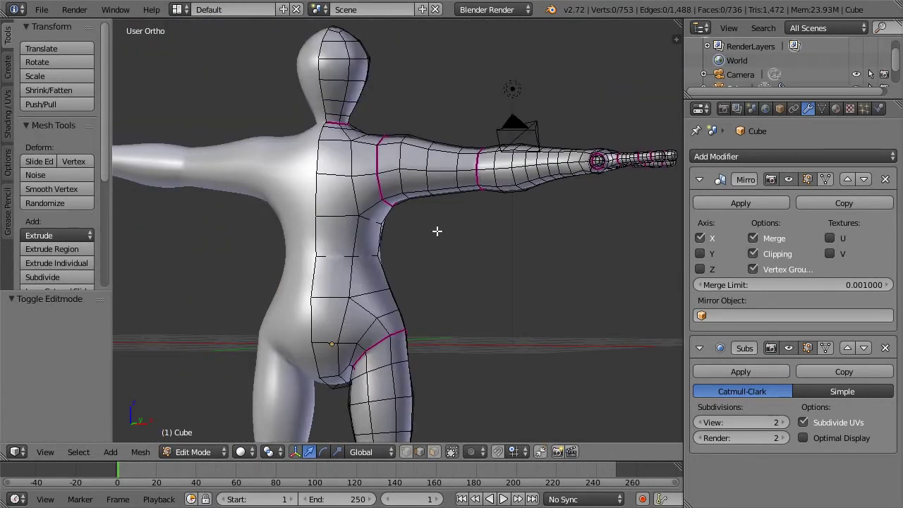
pyautogui.moveTo(519, 220); pyautogui.dragTo(442, 271, button='middle')
pyautogui.press('Tab')
pyautogui.scroll(-3, 444, 264)
pyautogui.scroll(-3, 441, 217)
pyautogui.keyDown('shift'); pyautogui.moveTo(424, 179); pyautogui.dragTo(423, 212, button='middle'); pyautogui.keyUp('shift')
pyautogui.scroll(4, 423, 204)
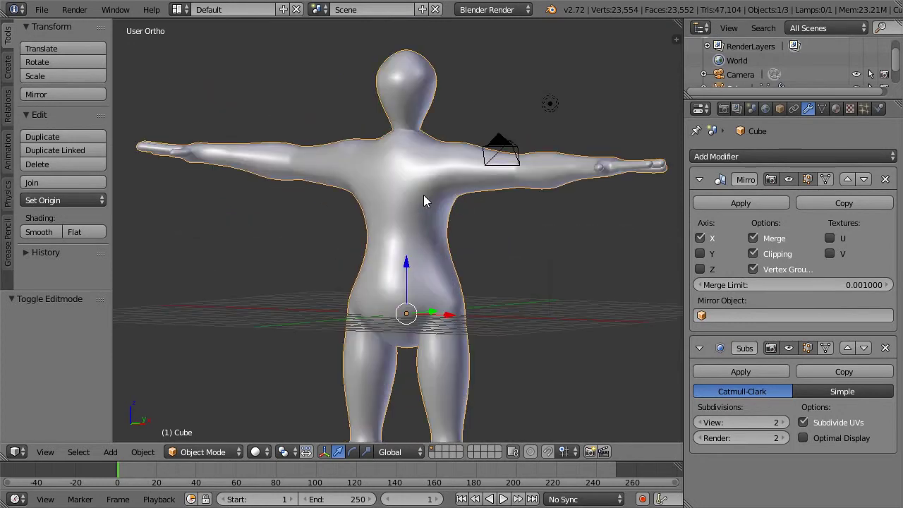
# In Edit Mode, crease the lower edge loop at the base of the neck by a factor of 1.000
pyautogui.press('Tab')
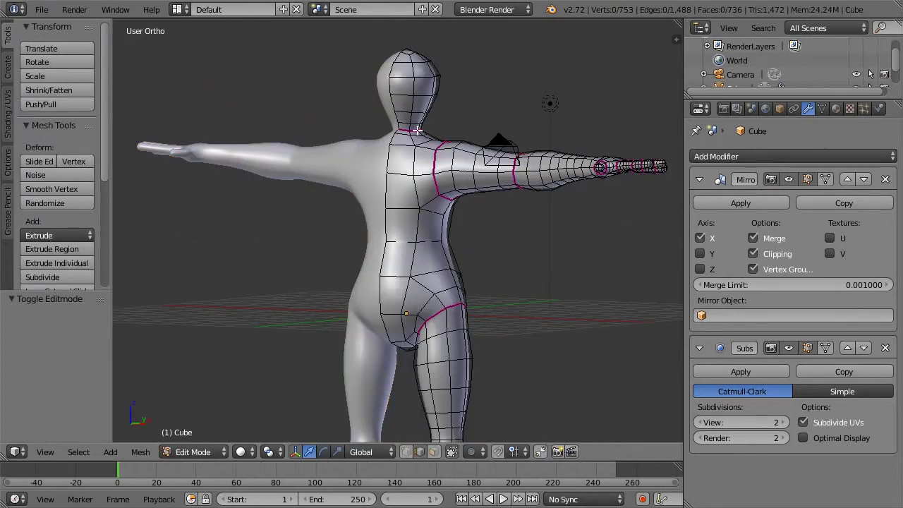
pyautogui.scroll(4, 418, 129)
pyautogui.keyDown('shift'); pyautogui.moveTo(418, 128); pyautogui.dragTo(415, 247, button='middle'); pyautogui.keyUp('shift')
pyautogui.keyDown('alt'); pyautogui.rightClick(415, 210); pyautogui.keyUp('alt')
pyautogui.hotkey('shift', 'e')
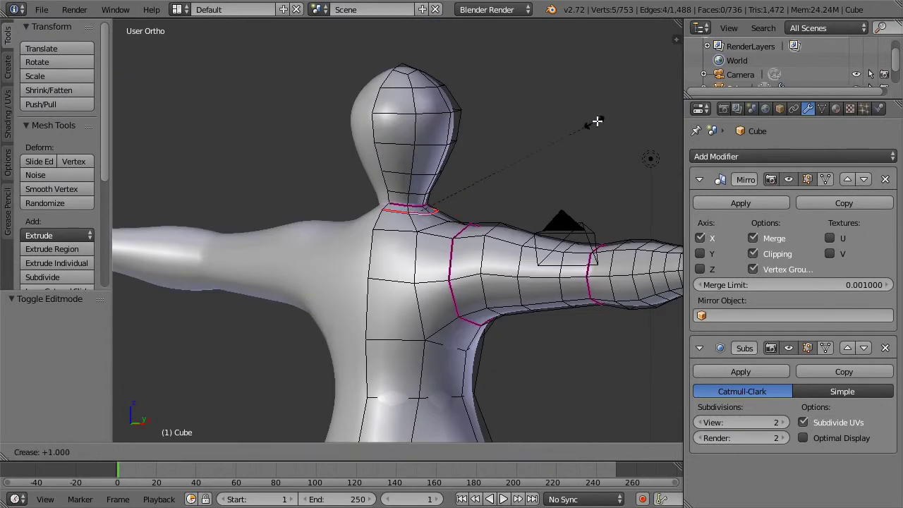
pyautogui.click(597, 121)
pyautogui.press('a')
# Try to box-select the head and neck in the front view and expand the selection, then undo the expansion
pyautogui.press('KP_1')
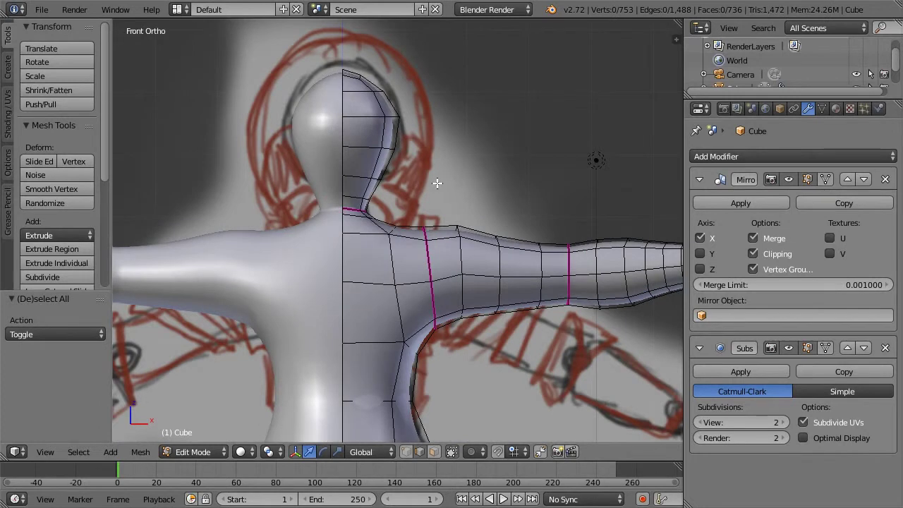
pyautogui.press('b')
pyautogui.press('z')
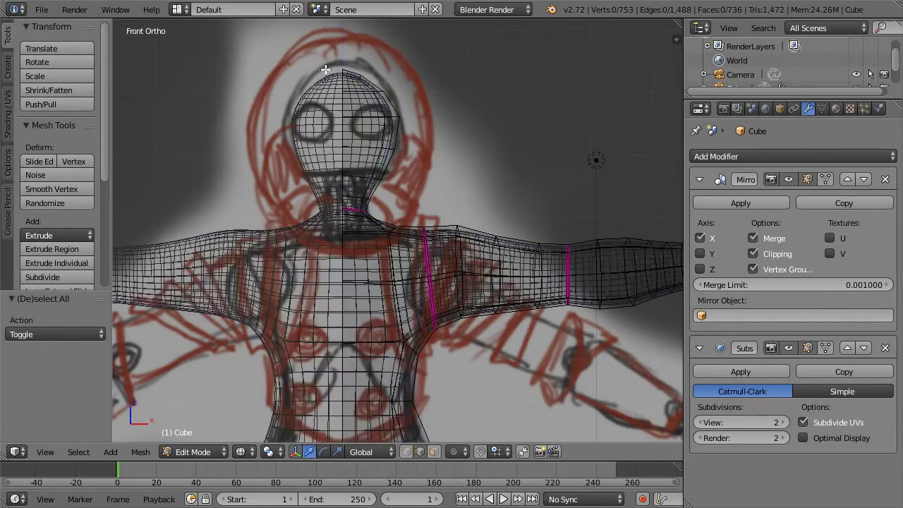
pyautogui.moveTo(318, 50); pyautogui.dragTo(390, 228)
pyautogui.press('z')
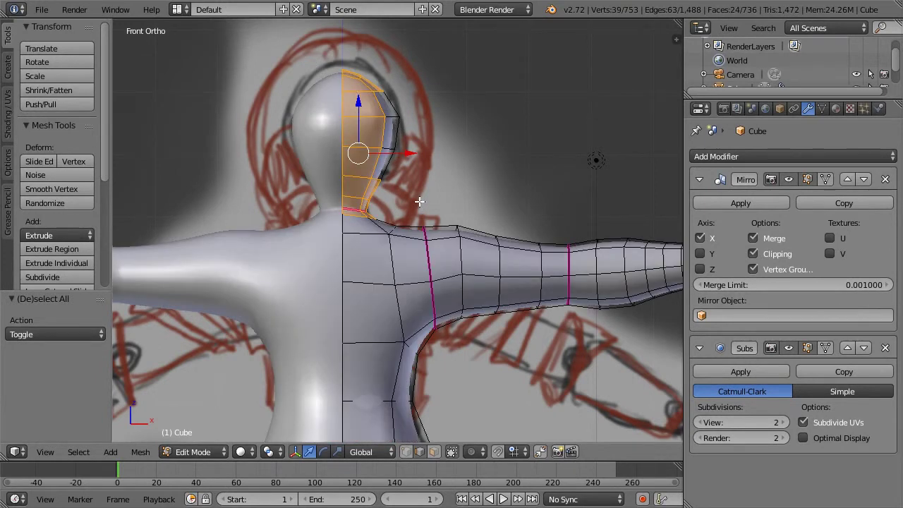
pyautogui.press('ctrl+KP_Add')
pyautogui.hotkey('ctrl', 'z')
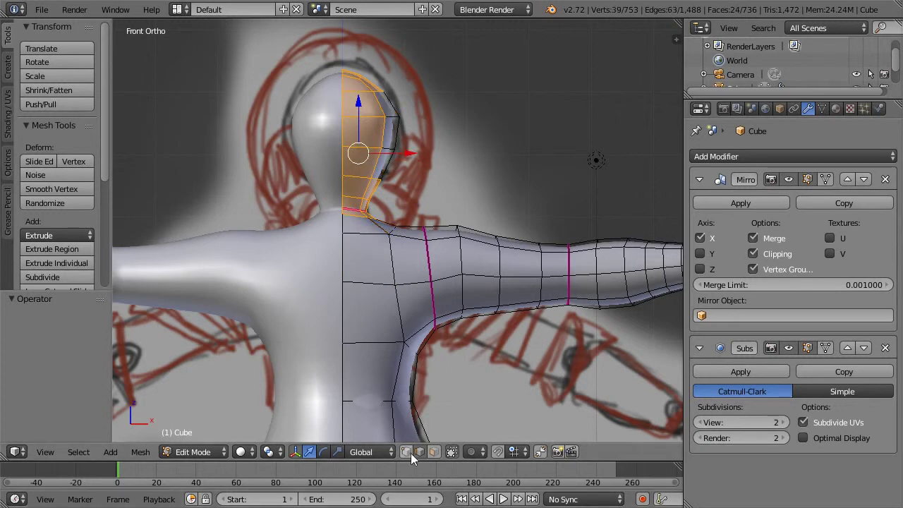
# Box-select the head through the mesh in wireframe, expand the selection once and reduce it again
pyautogui.press('z')
pyautogui.press('b')
pyautogui.moveTo(309, 54); pyautogui.dragTo(429, 187)
pyautogui.press('z')
pyautogui.press('ctrl+KP_Add')
pyautogui.moveTo(476, 184)
pyautogui.mouseDown(button='middle')
pyautogui.moveTo(462, 198)
pyautogui.moveTo(524, 292)
pyautogui.moveTo(274, 214)
pyautogui.mouseUp(button='middle')
pyautogui.press('ctrl+KP_Subtract')
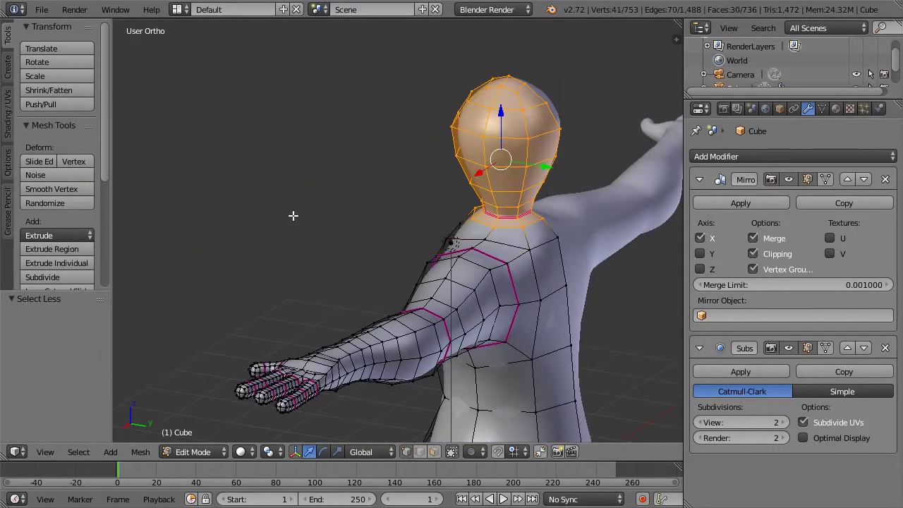
# Compare the expanded and reduced head selections around the neck base from several angles
pyautogui.press('ctrl+KP_Add')
pyautogui.press('ctrl+KP_Subtract')
pyautogui.press('ctrl+KP_Add')
pyautogui.press('ctrl+KP_Subtract')
pyautogui.press('ctrl+KP_Add')
pyautogui.press('ctrl+KP_Subtract')
pyautogui.press('ctrl+KP_Add')
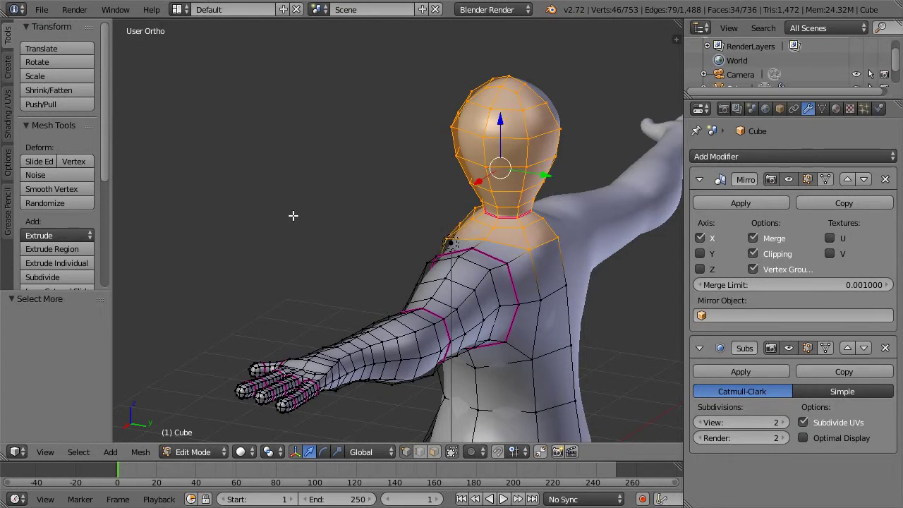
pyautogui.moveTo(292, 198); pyautogui.dragTo(438, 212, button='middle')
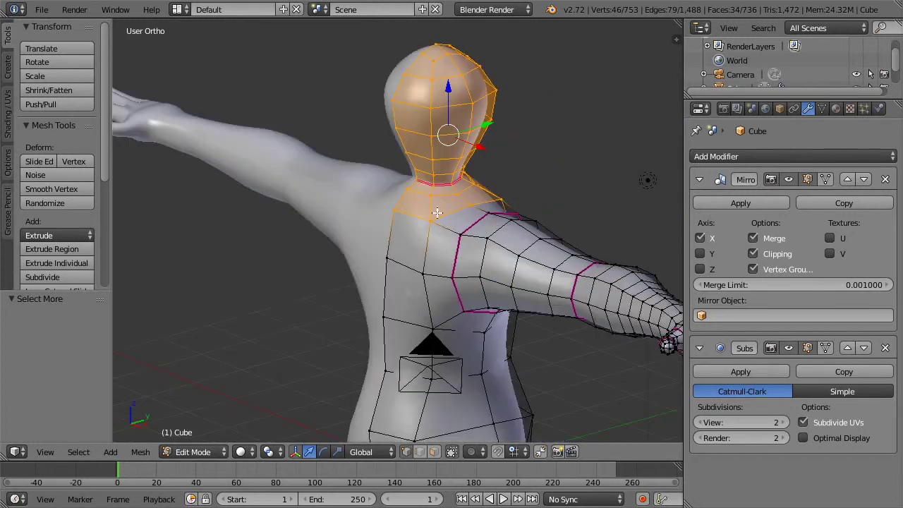
pyautogui.moveTo(495, 200); pyautogui.dragTo(440, 177, button='middle')
pyautogui.moveTo(355, 175); pyautogui.dragTo(449, 160, button='middle')
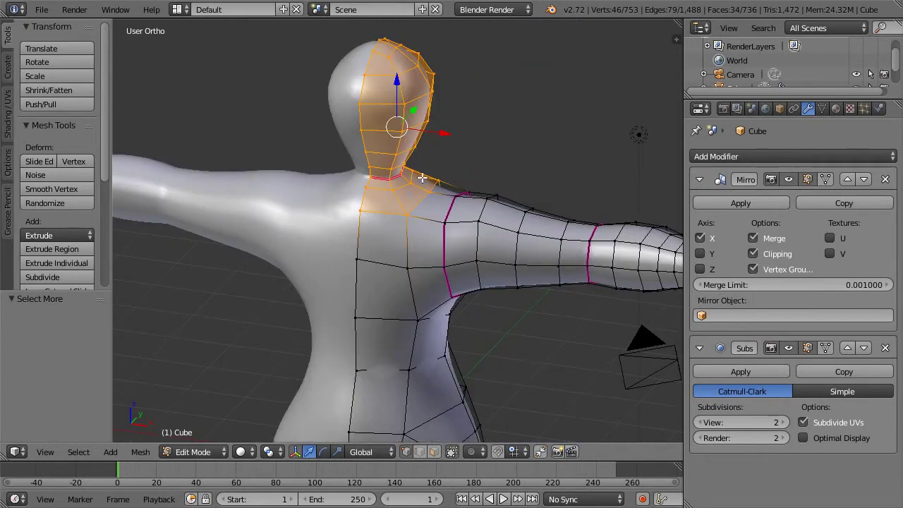
# Try selecting the geometry linked to the neck, then clear the whole selection
pyautogui.press('l')
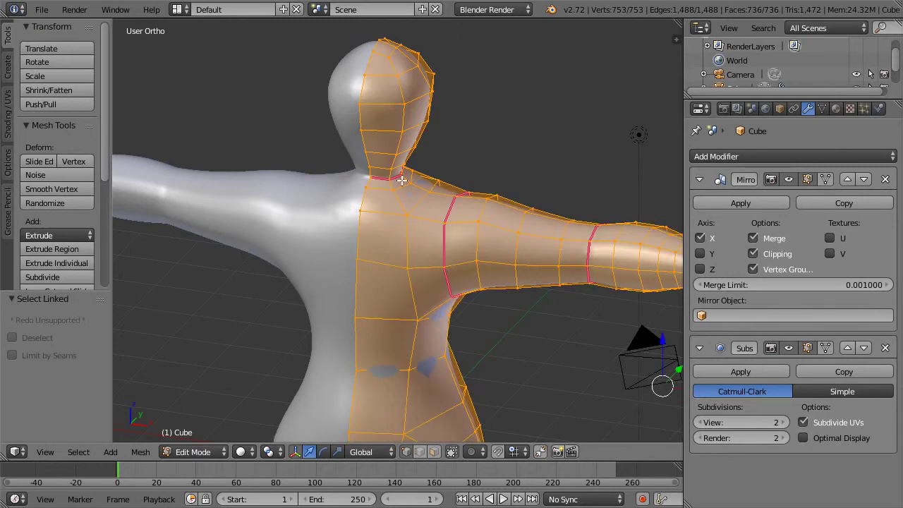
pyautogui.press('a')
pyautogui.press('a')
pyautogui.press('a')
# Box-select the head and neck in the front wireframe view and expand the selection by one ring onto the shoulders
pyautogui.press('KP_1')
pyautogui.press('z')
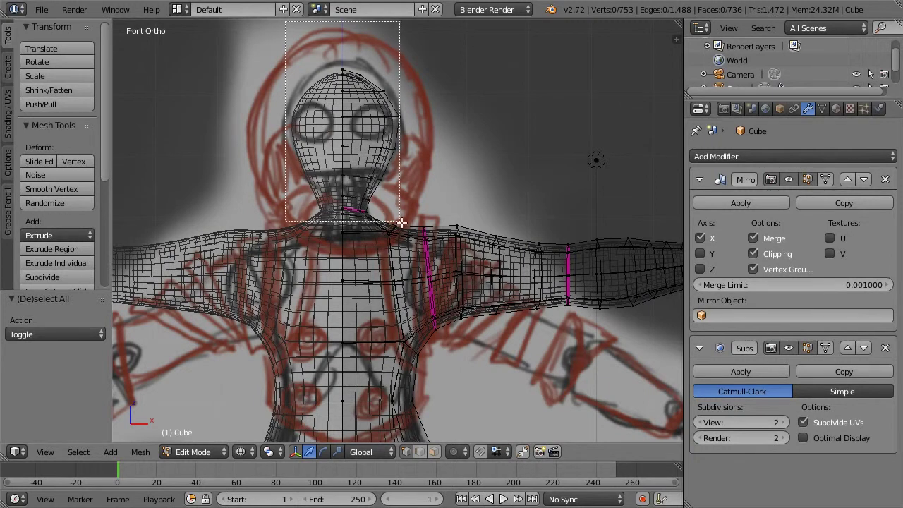
pyautogui.press('l')
pyautogui.press('z')
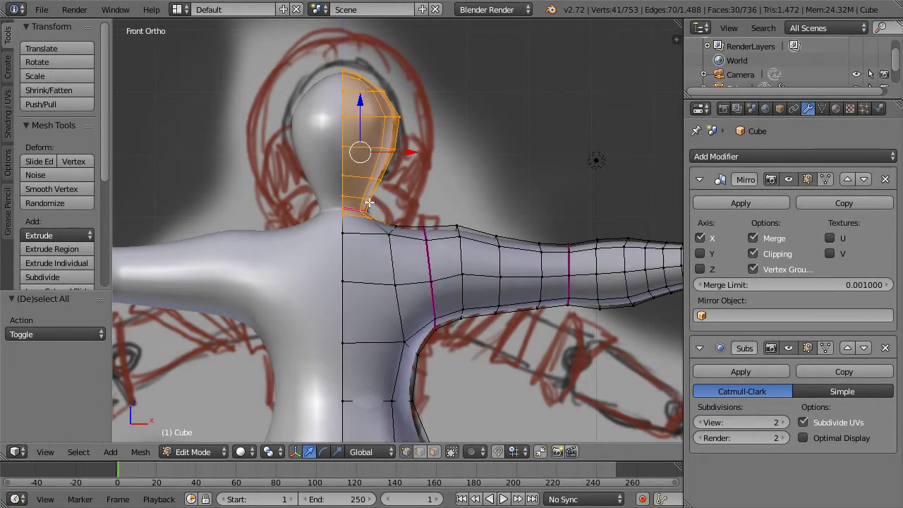
pyautogui.moveTo(370, 202); pyautogui.dragTo(291, 241, button='middle')
pyautogui.press('ctrl+KP_Add')
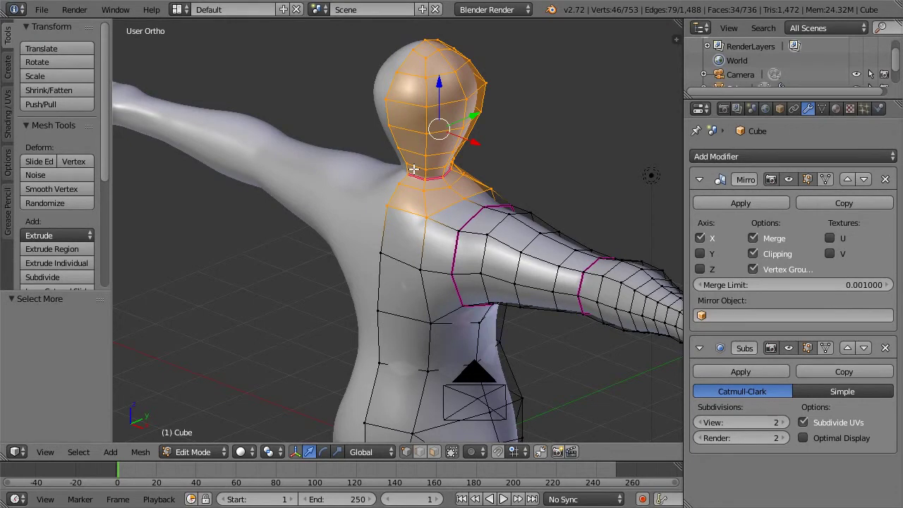
# Separate the selected head and neck geometry into a new mesh
pyautogui.press('KP_1')
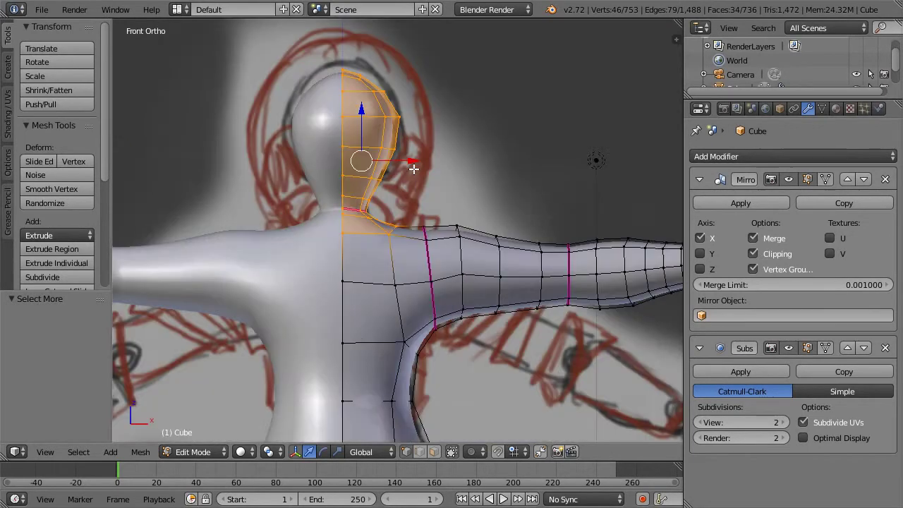
pyautogui.press('p')
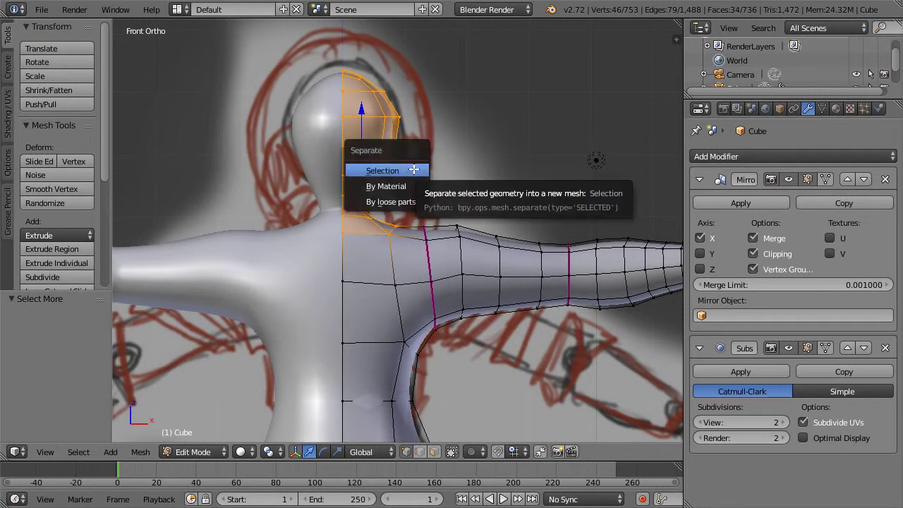
pyautogui.click(414, 170)
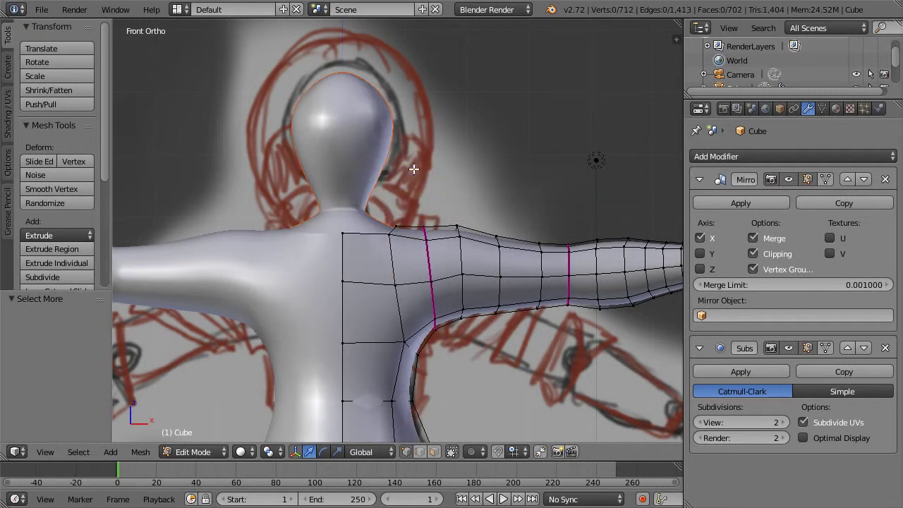
# Select the separated head in Object Mode and examine its neck boundary against the body, including its cage in Edit Mode
pyautogui.press('Tab')
pyautogui.rightClick(381, 146)
pyautogui.moveTo(457, 135); pyautogui.dragTo(487, 181, button='middle')
pyautogui.moveTo(419, 181); pyautogui.dragTo(446, 143, button='middle')
pyautogui.scroll(2, 570, 162)
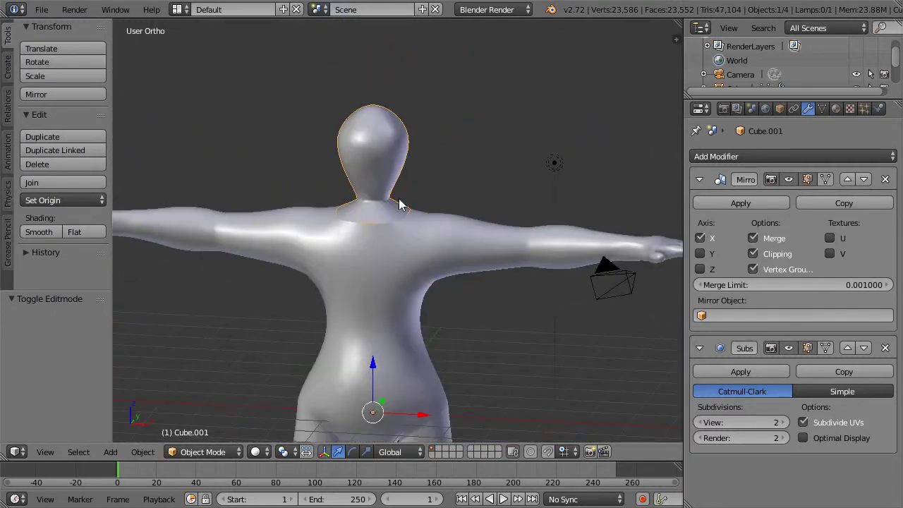
pyautogui.scroll(3, 396, 187)
pyautogui.moveTo(327, 165); pyautogui.dragTo(400, 180, button='middle')
pyautogui.press('Tab')
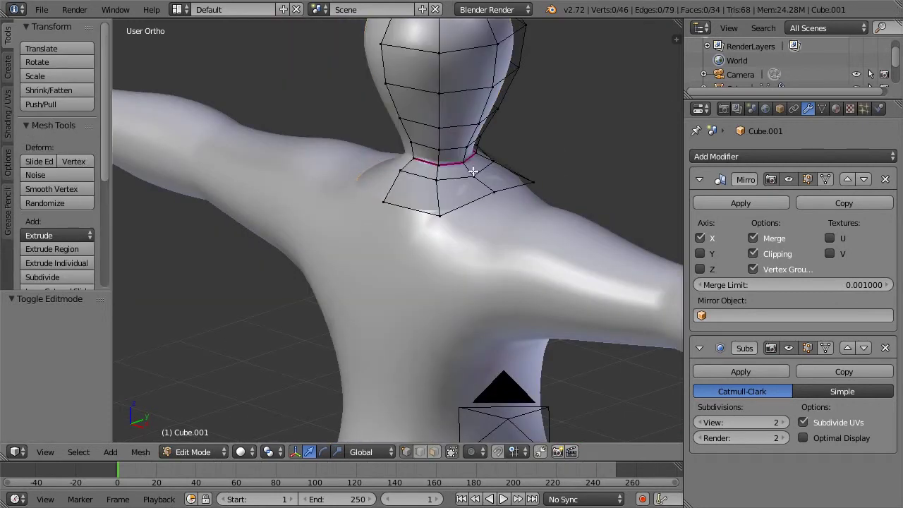
pyautogui.press('Tab')
pyautogui.scroll(-3, 541, 180)
pyautogui.moveTo(490, 217); pyautogui.dragTo(534, 220, button='middle')
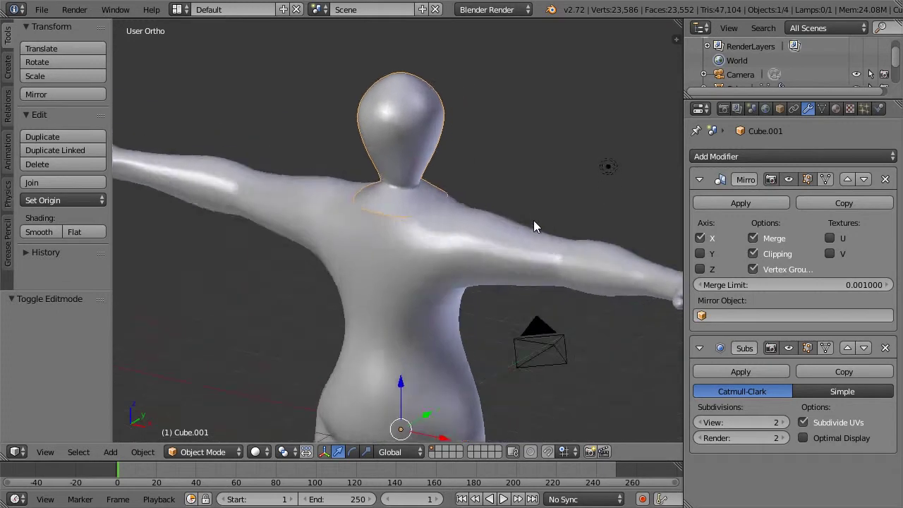
pyautogui.scroll(-3, 533, 221)
pyautogui.scroll(-2, 533, 220)
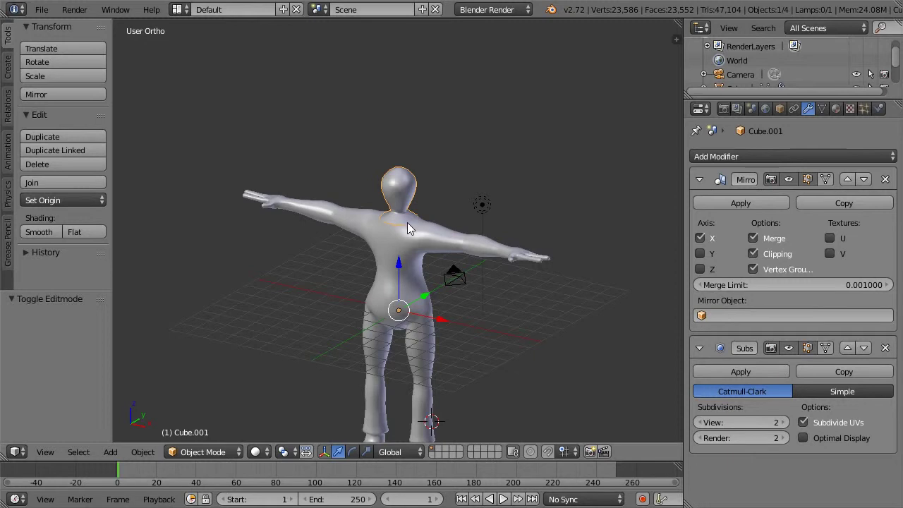
pyautogui.rightClick(442, 215)
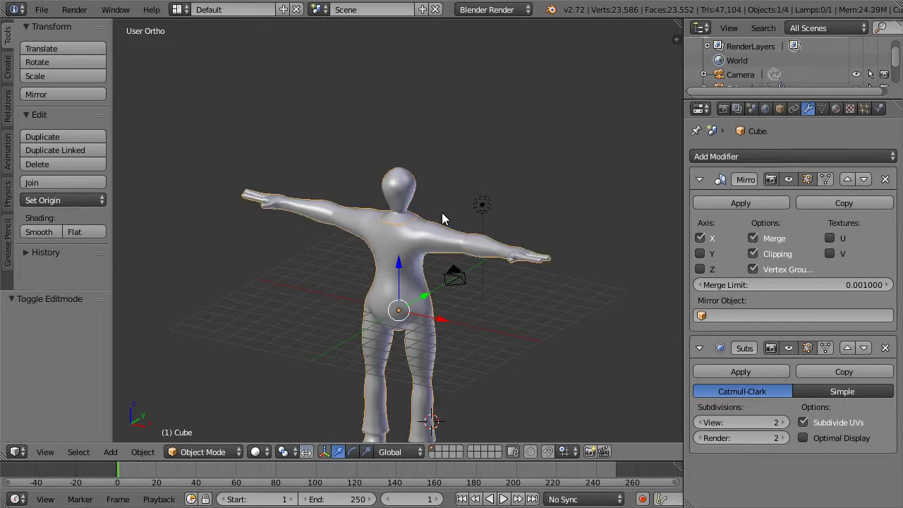
pyautogui.press('Tab')
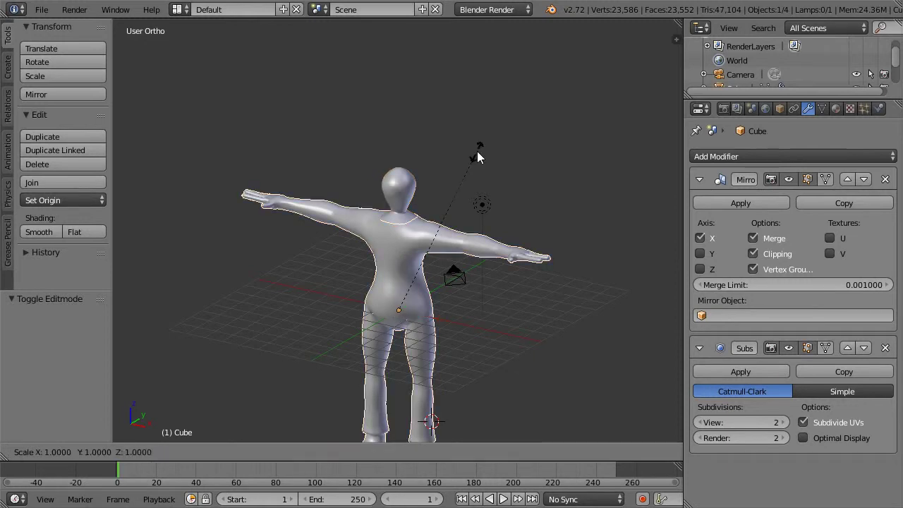
pyautogui.press('Tab')
pyautogui.press('a')
# On the head mesh in Edit Mode, scale the open bottom edge loop of the neck to 0.795 and move it inward along X
pyautogui.moveTo(484, 150); pyautogui.dragTo(494, 170, button='middle')
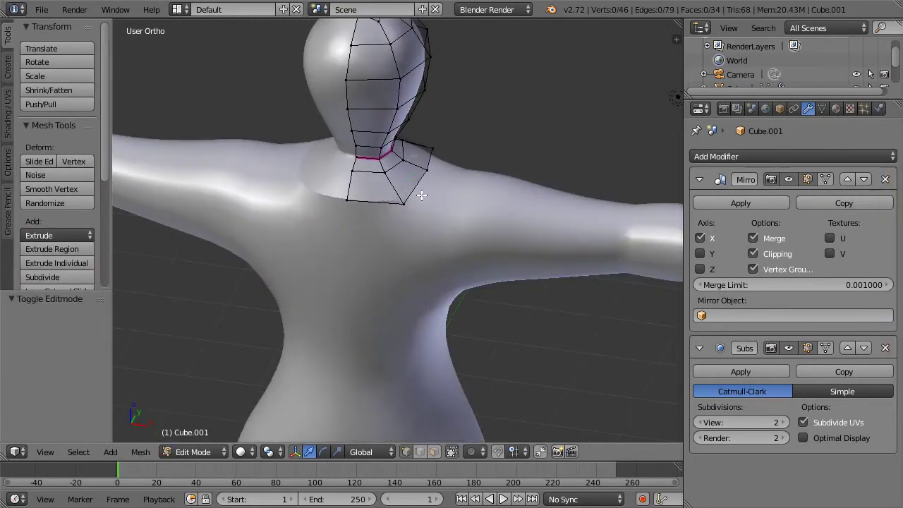
pyautogui.press('a')
pyautogui.keyDown('alt'); pyautogui.rightClick(418, 186); pyautogui.keyUp('alt')
pyautogui.press('s')
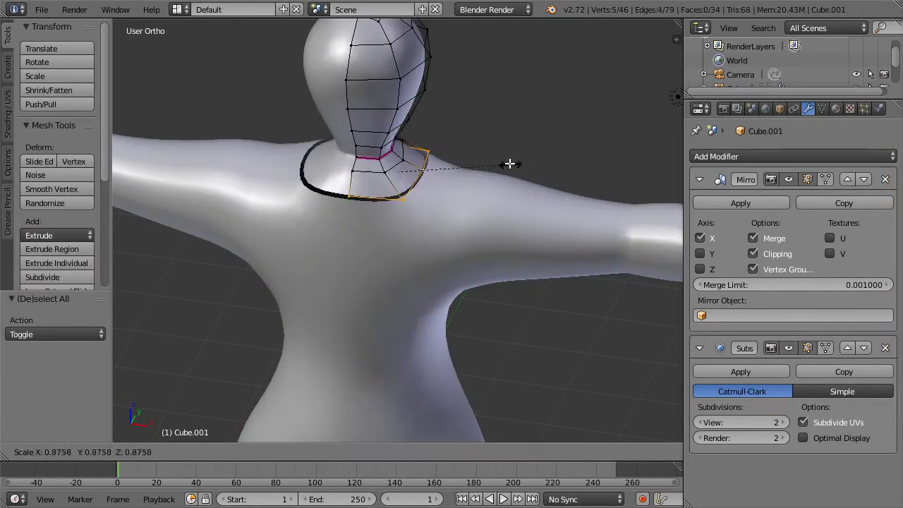
pyautogui.click(499, 164)
pyautogui.press('g')
pyautogui.press('x')
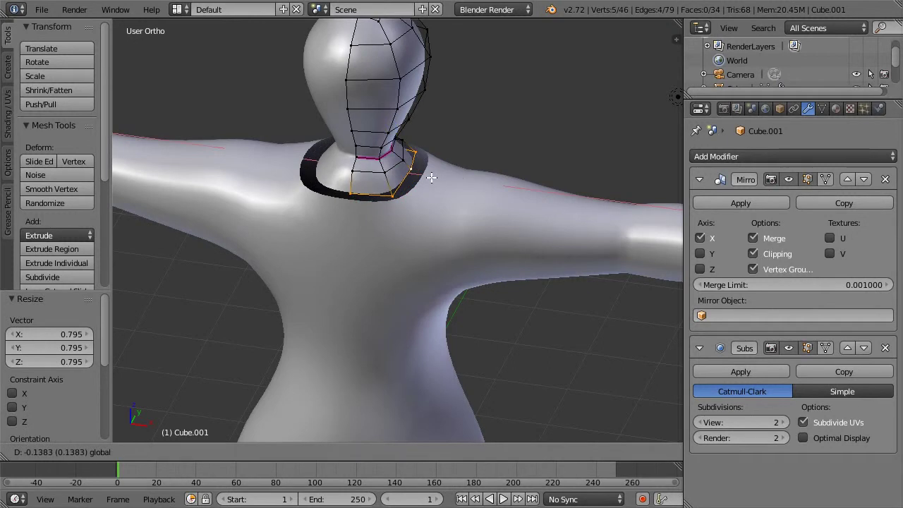
pyautogui.click(429, 176)
# Select the edge loop just below the creased neck loop and move it inward along X
pyautogui.press('a')
pyautogui.keyDown('alt'); pyautogui.rightClick(398, 162); pyautogui.keyUp('alt')
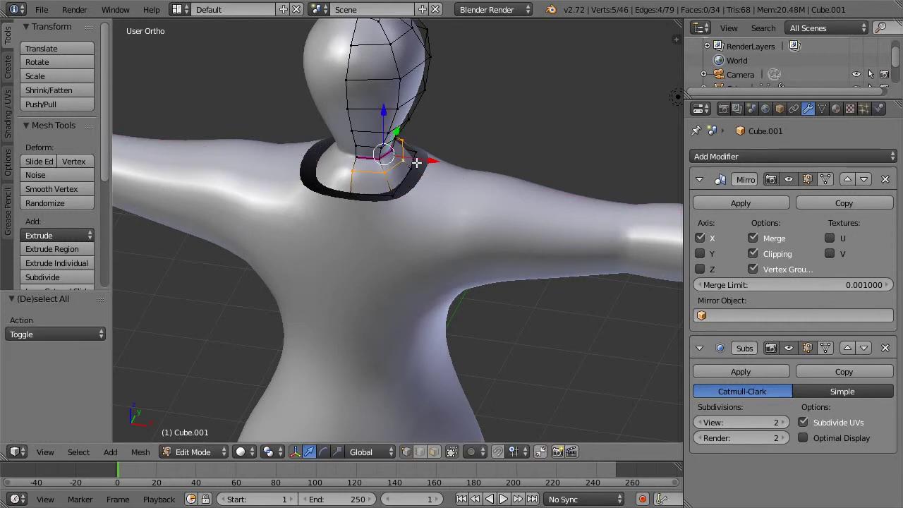
pyautogui.press('g')
pyautogui.press('x')
pyautogui.click(407, 162)
# Scale the loop below the neck crease to 0.753 along Y and move it by -0.111 along Z
pyautogui.moveTo(348, 137); pyautogui.dragTo(450, 149, button='middle')
pyautogui.scroll(-2, 452, 151)
pyautogui.scroll(2, 558, 188)
pyautogui.press('s')
pyautogui.press('y')
pyautogui.click(561, 178)
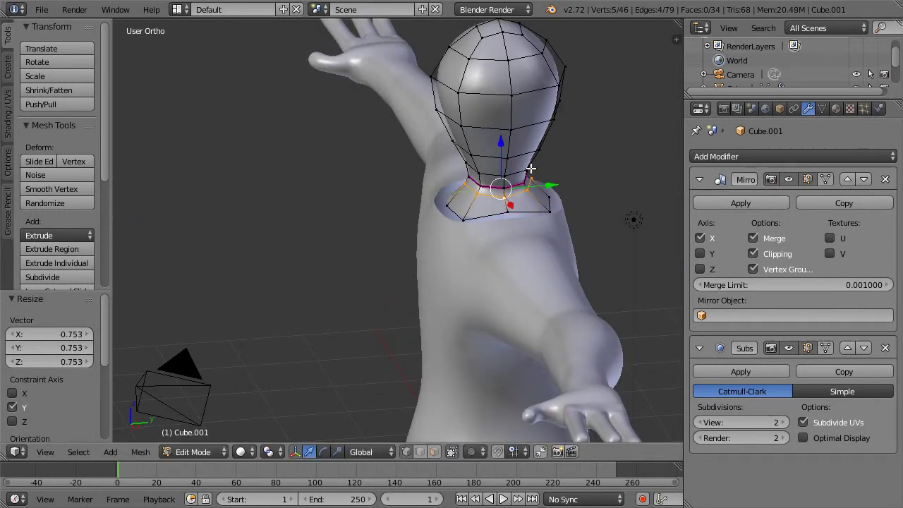
pyautogui.press('g')
pyautogui.click(484, 175)
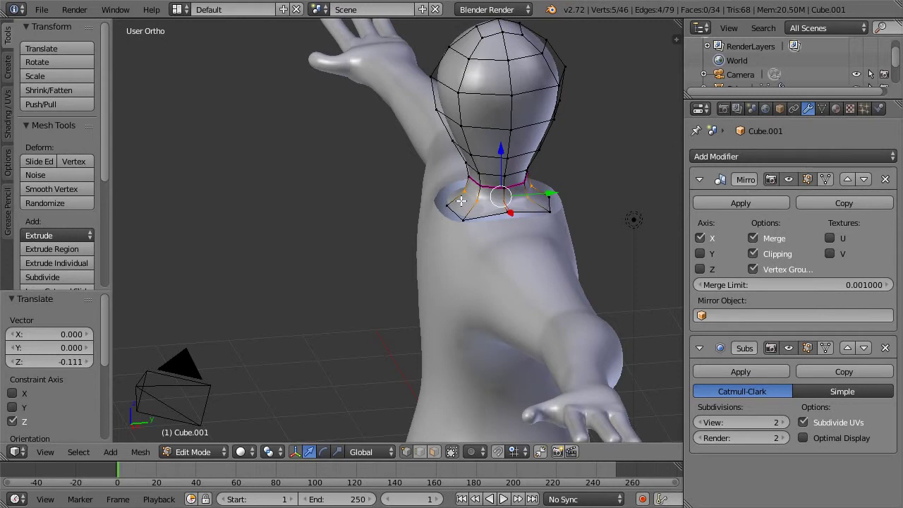
# Move the neck's open bottom edge loop by -0.091 along Z and scale it to 0.757 along Y
pyautogui.press('a')
pyautogui.keyDown('alt'); pyautogui.rightClick(467, 216); pyautogui.keyUp('alt')
pyautogui.keyDown('alt'); pyautogui.rightClick(464, 216); pyautogui.keyUp('alt')
pyautogui.press('g')
pyautogui.press('z')
pyautogui.click(526, 181)
pyautogui.press('s')
pyautogui.press('y')
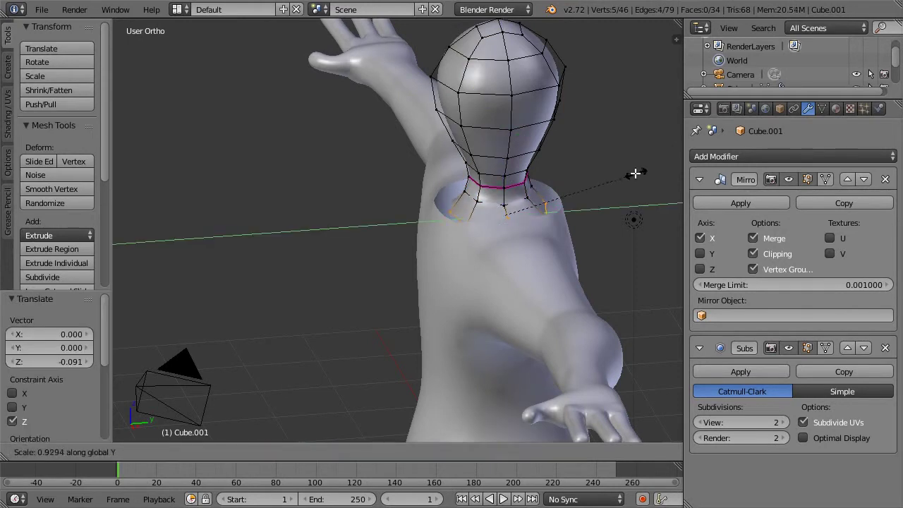
pyautogui.click(609, 173)
# Leave the head mesh, select the body object and open it in Edit Mode
pyautogui.moveTo(506, 173); pyautogui.dragTo(542, 171, button='middle')
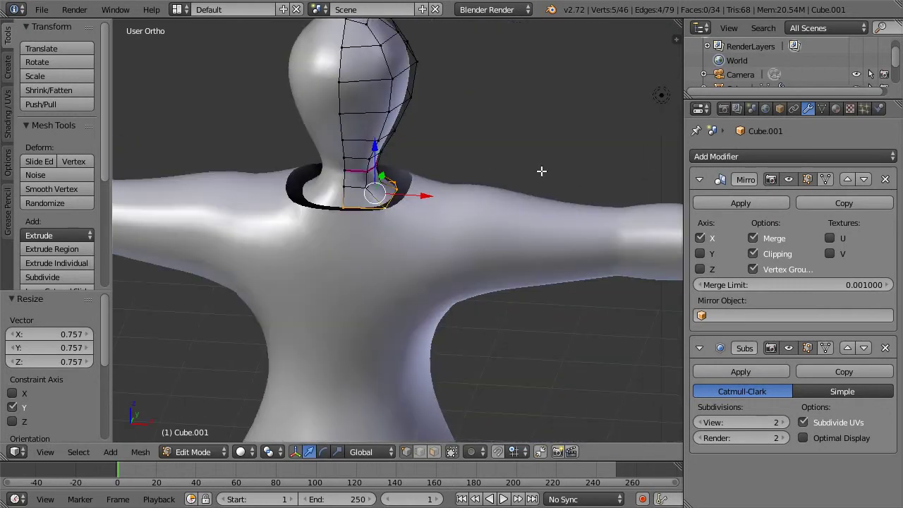
pyautogui.scroll(2, 421, 171)
pyautogui.press('Tab')
pyautogui.rightClick(413, 192)
pyautogui.press('Tab')
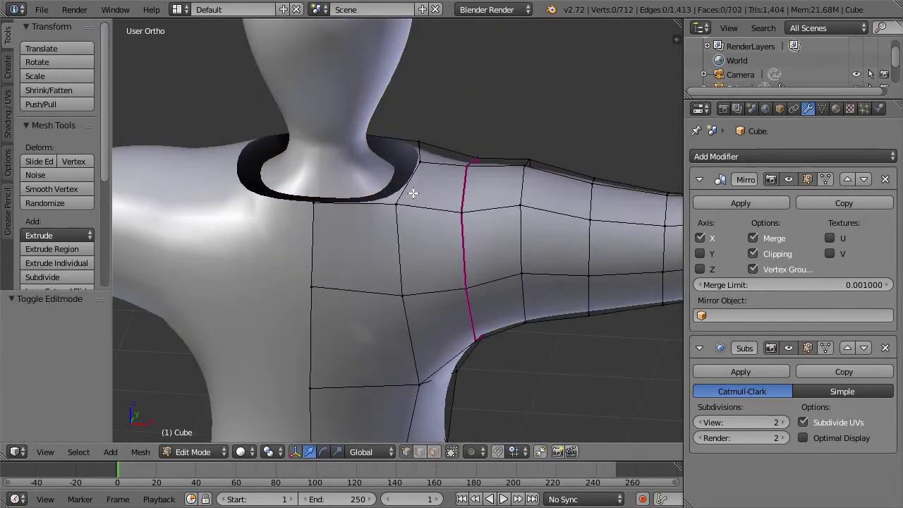
pyautogui.scroll(-2, 413, 192)
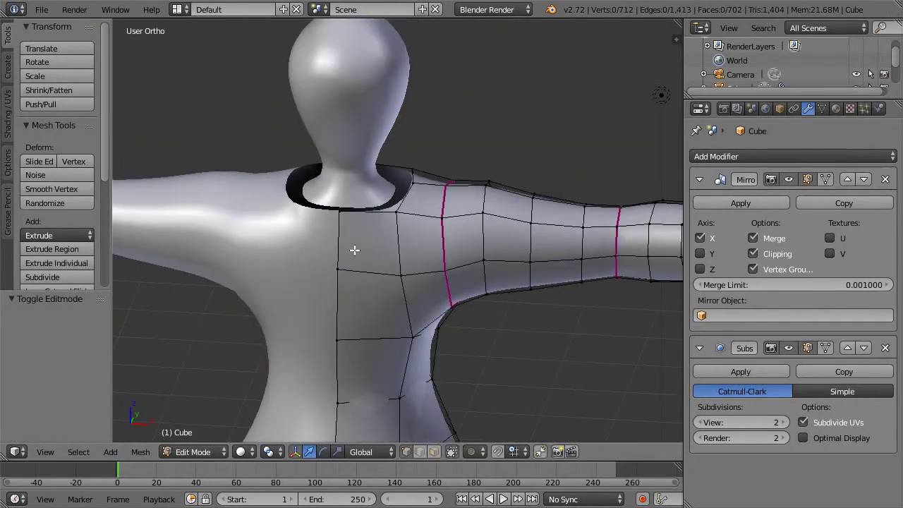
pyautogui.press('Tab')
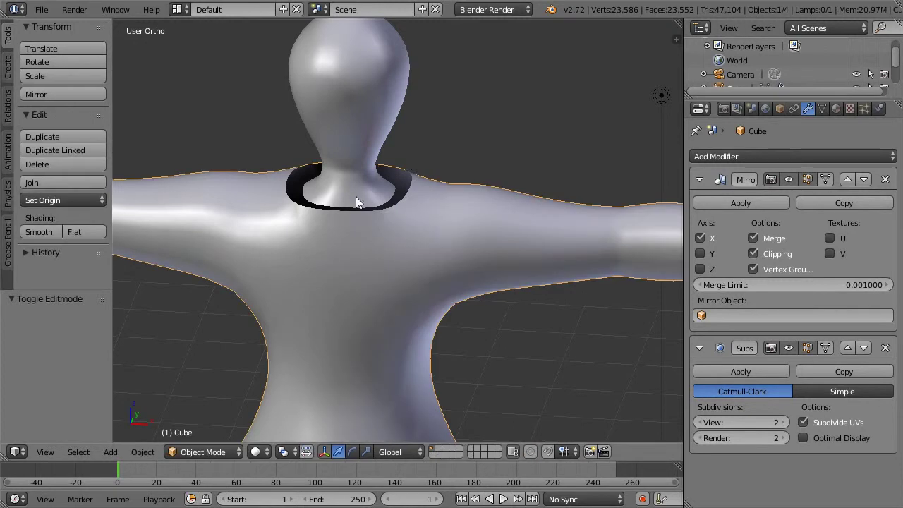
pyautogui.rightClick(338, 116)
pyautogui.rightClick(389, 203)
pyautogui.press('Tab')
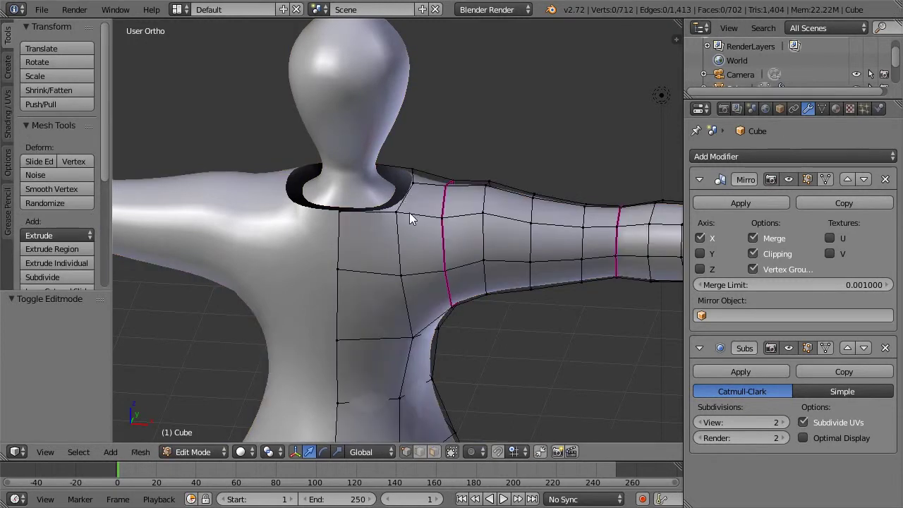
# Extrude the edge loop around the body's neck opening and move the new edge by -0.132 along X
pyautogui.scroll(2, 413, 219)
pyautogui.press('a')
pyautogui.press('a')
pyautogui.rightClick(408, 177)
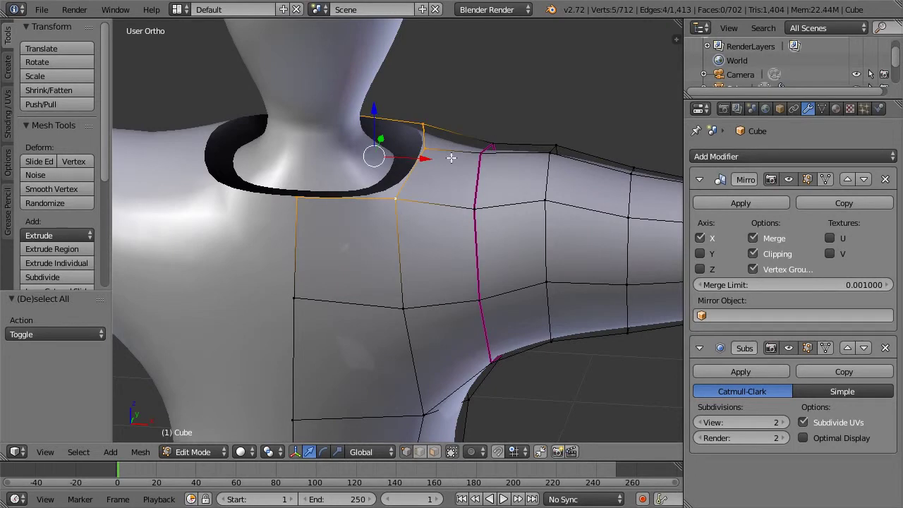
pyautogui.press('e')
pyautogui.rightClick(501, 141)
pyautogui.moveTo(414, 161); pyautogui.dragTo(398, 159)
pyautogui.moveTo(439, 148); pyautogui.dragTo(362, 184, button='middle')
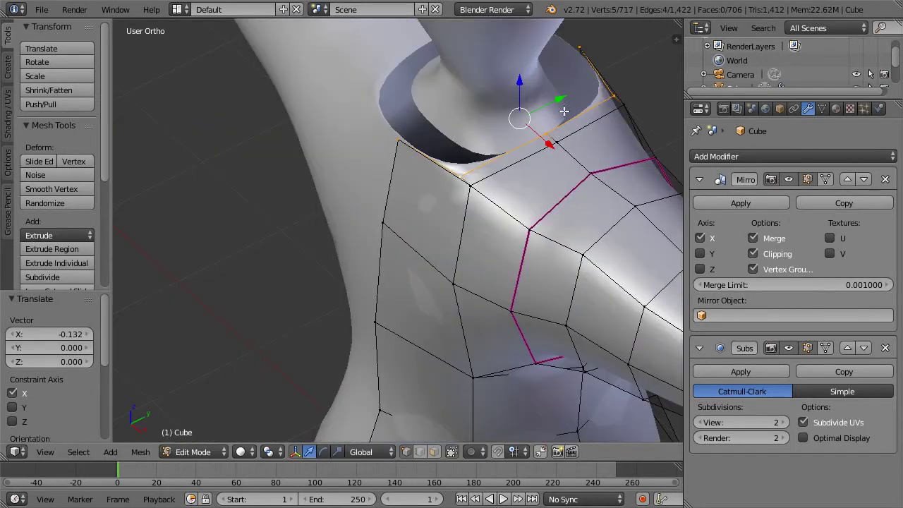
# Scale the extruded edge loop around the neck opening to 0.762 along Y
pyautogui.press('s')
pyautogui.press('y')
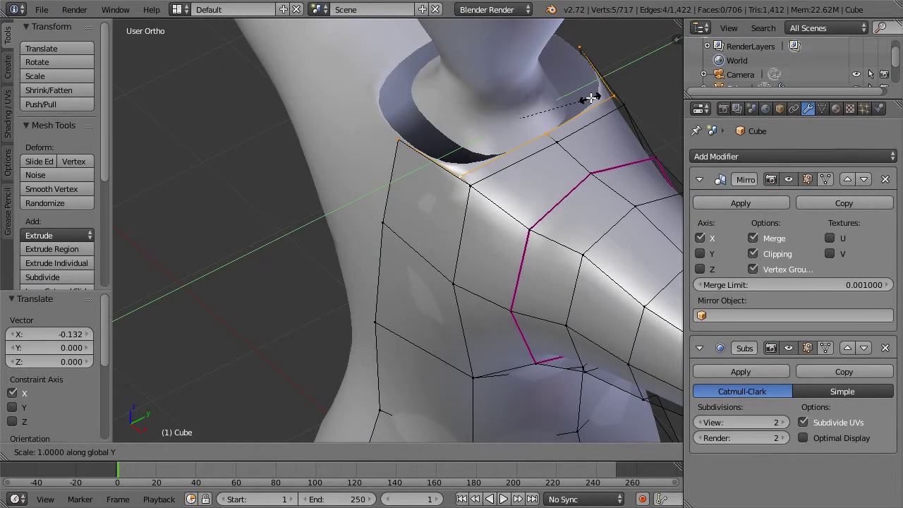
pyautogui.click(570, 97)
pyautogui.moveTo(461, 141); pyautogui.dragTo(540, 120, button='middle')
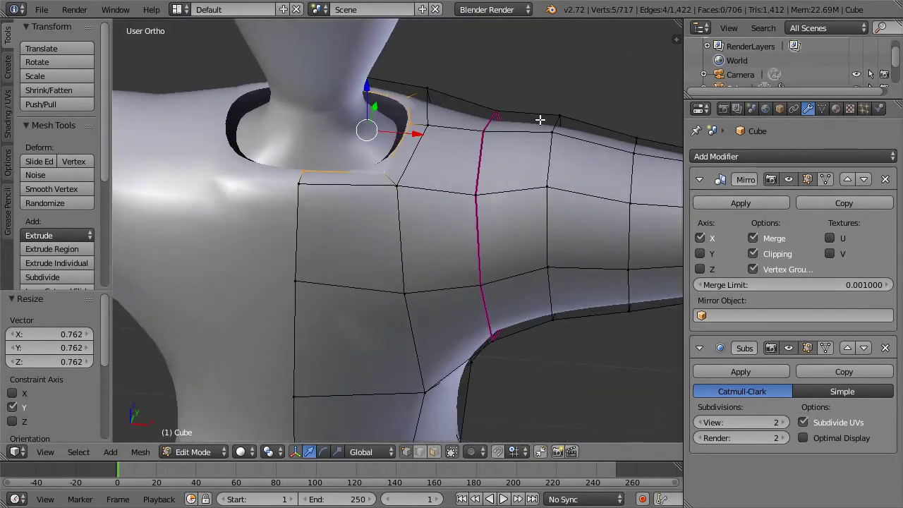
# Extrude the neck-opening loop in place, merge the new vertices at center and move the merged vertex by -0.565 along X
pyautogui.press('e')
pyautogui.rightClick(558, 117)
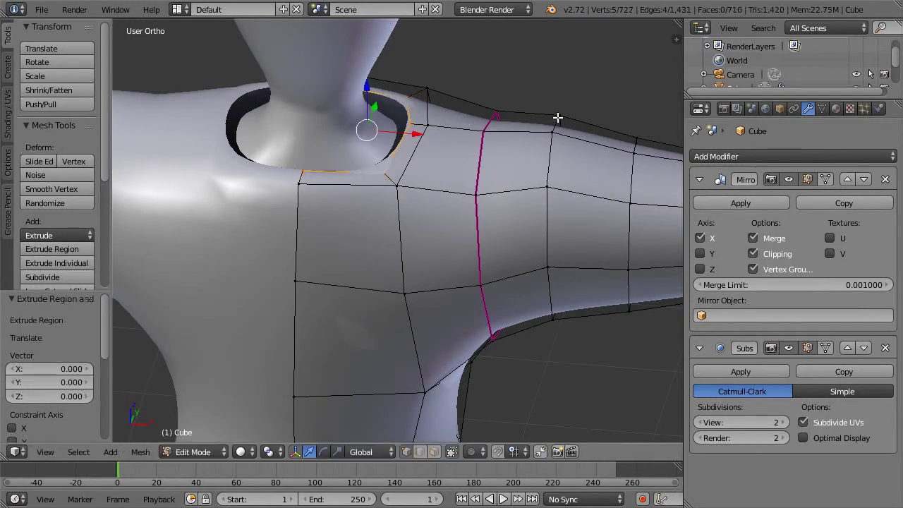
pyautogui.press('w')
pyautogui.click(577, 116)
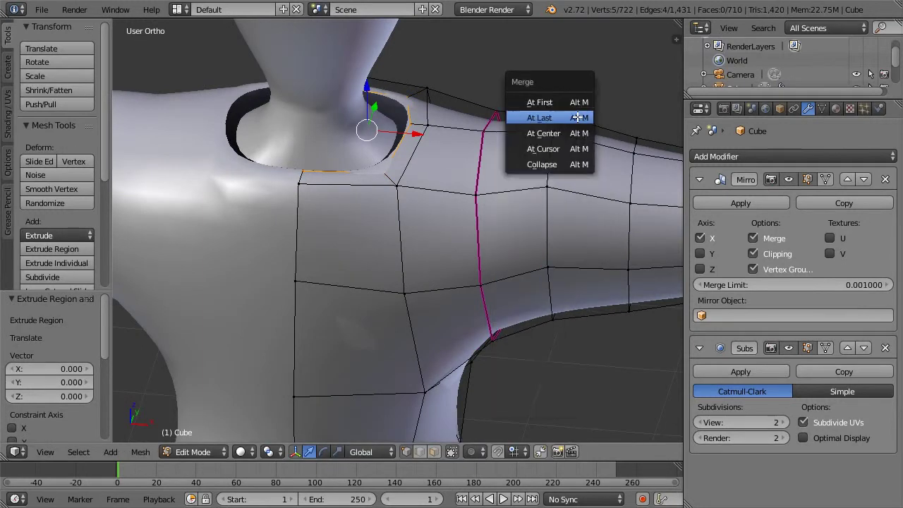
pyautogui.click(577, 116)
pyautogui.press('w')
pyautogui.click(467, 141)
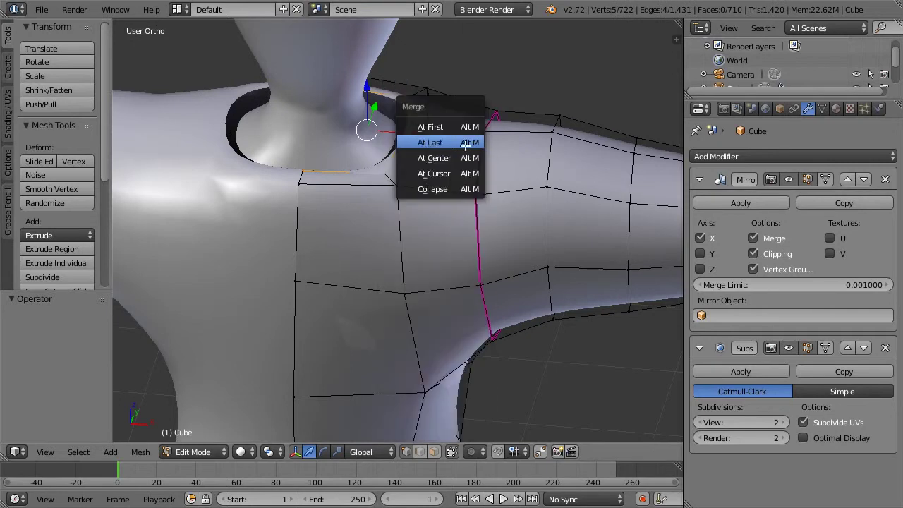
pyautogui.click(467, 157)
pyautogui.moveTo(414, 139); pyautogui.dragTo(340, 132)
pyautogui.moveTo(406, 110); pyautogui.dragTo(365, 127, button='middle')
# In face selection mode, select the four narrow faces ringing the body's neck opening
pyautogui.click(434, 451)
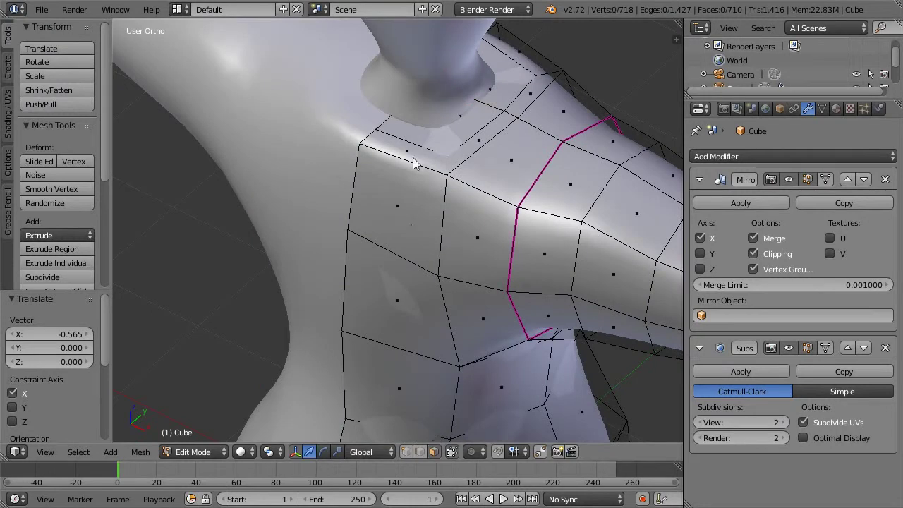
pyautogui.rightClick(401, 143)
pyautogui.keyDown('shift'); pyautogui.rightClick(472, 144); pyautogui.keyUp('shift')
pyautogui.keyDown('shift'); pyautogui.rightClick(522, 99); pyautogui.keyUp('shift')
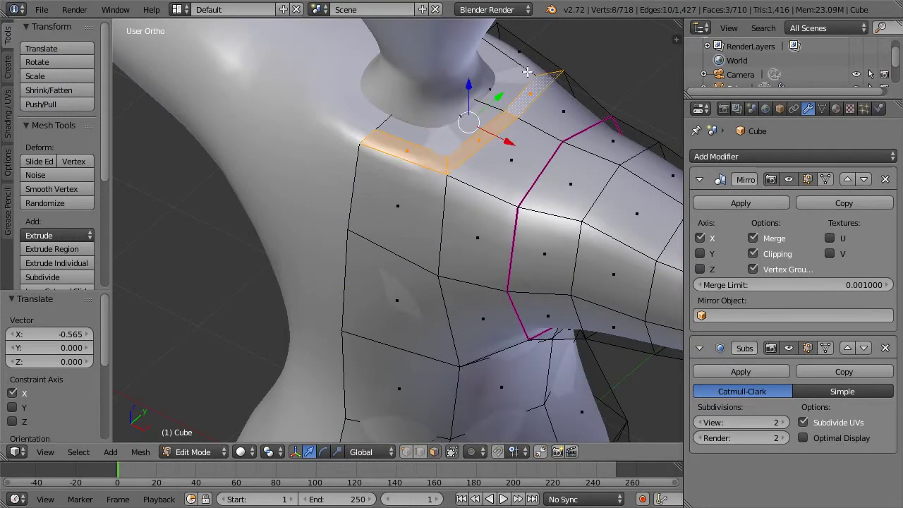
pyautogui.keyDown('shift'); pyautogui.rightClick(552, 61); pyautogui.keyUp('shift')
pyautogui.moveTo(473, 42); pyautogui.dragTo(424, 32, button='middle')
pyautogui.scroll(-2, 530, 201)
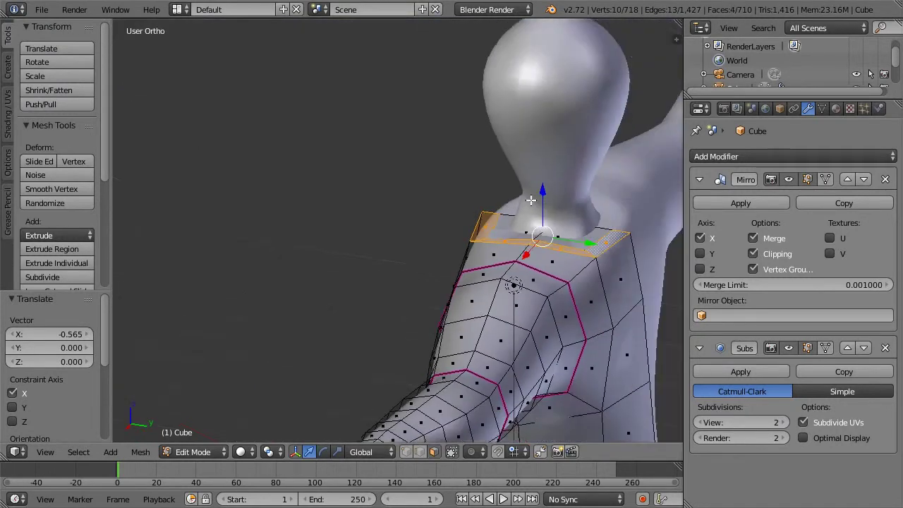
pyautogui.moveTo(500, 214); pyautogui.dragTo(451, 172, button='middle')
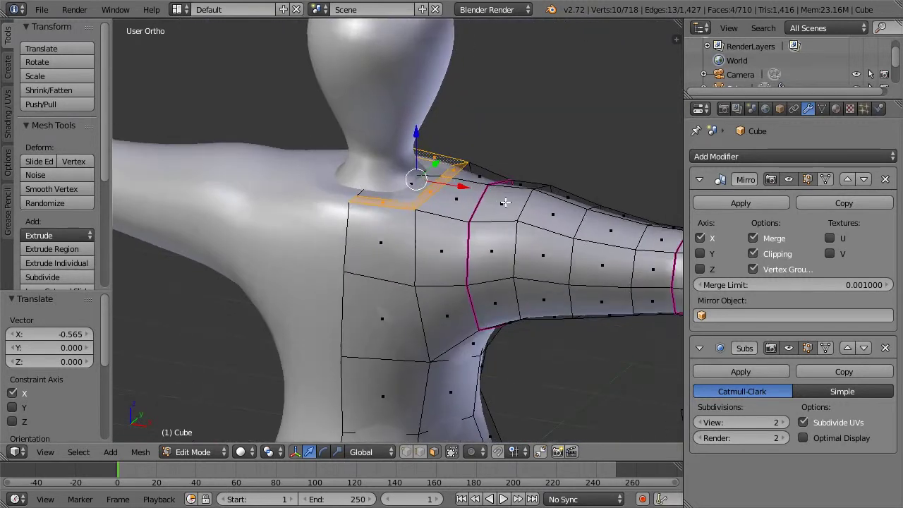
pyautogui.press('KP_1')
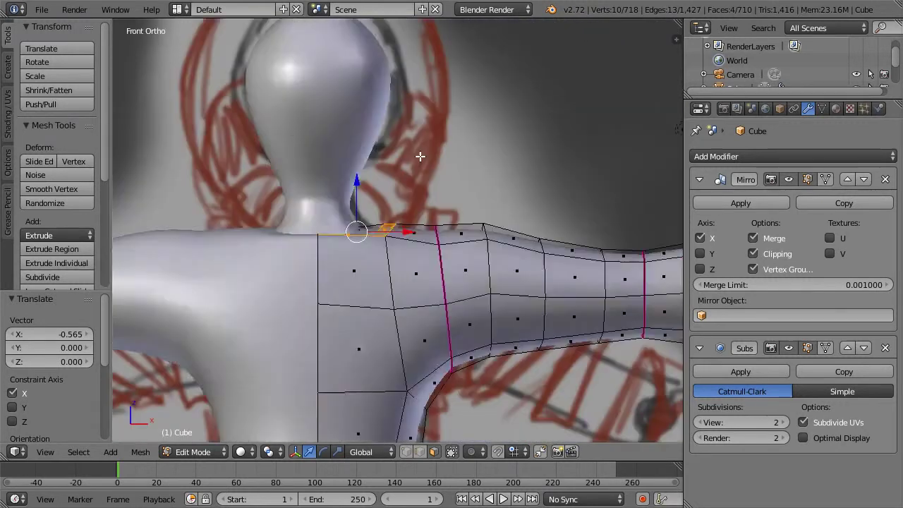
pyautogui.press('KP_3')
pyautogui.press('KP_1')
pyautogui.moveTo(420, 156)
pyautogui.mouseDown(button='middle')
pyautogui.moveTo(414, 202)
pyautogui.moveTo(371, 244)
pyautogui.moveTo(401, 210)
pyautogui.mouseUp(button='middle')
pyautogui.press('KP_1')
pyautogui.press('e')
pyautogui.click(383, 143)
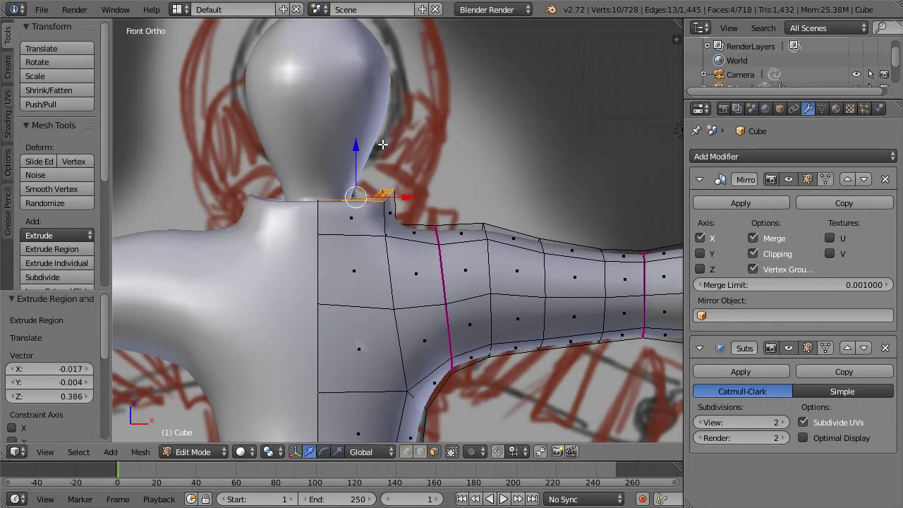
pyautogui.hotkey('ctrl', 'z')
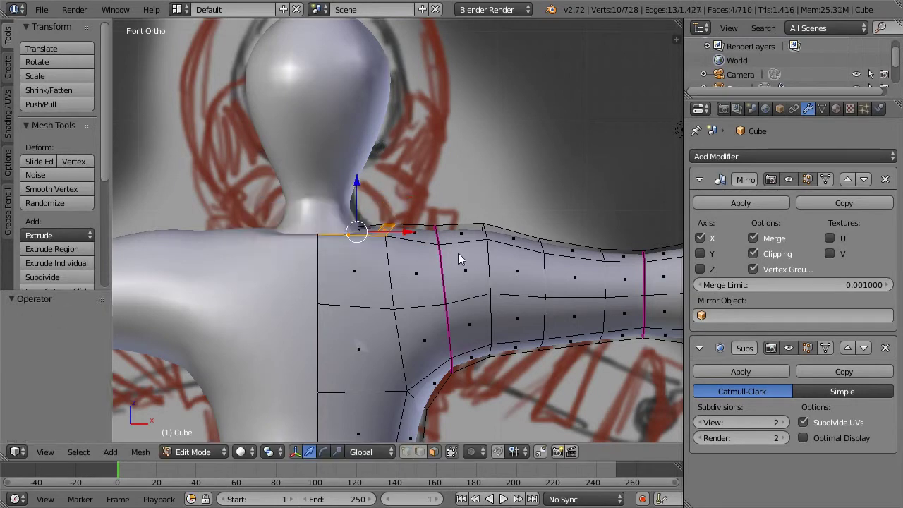
# Extrude the ring of faces by 0.480 along Z into a collar and rotate its rim by -20.865° in the right side view
pyautogui.press('e')
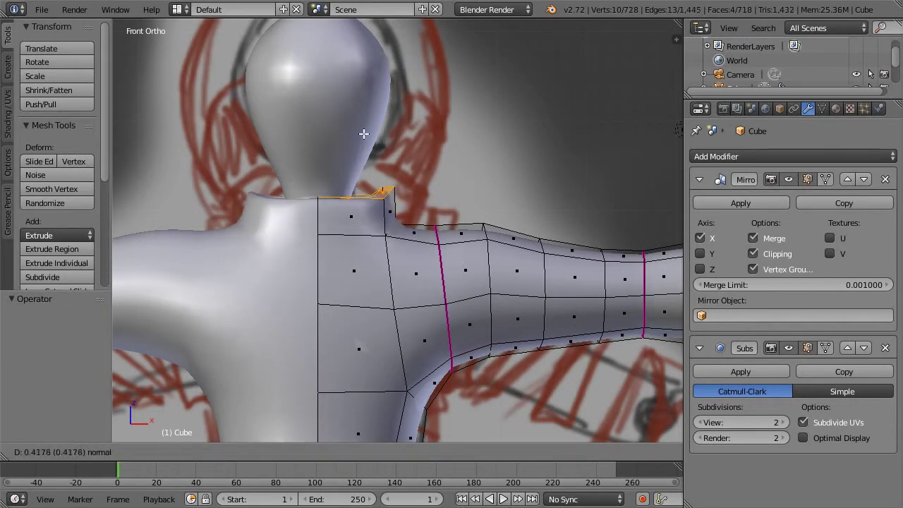
pyautogui.click(363, 129)
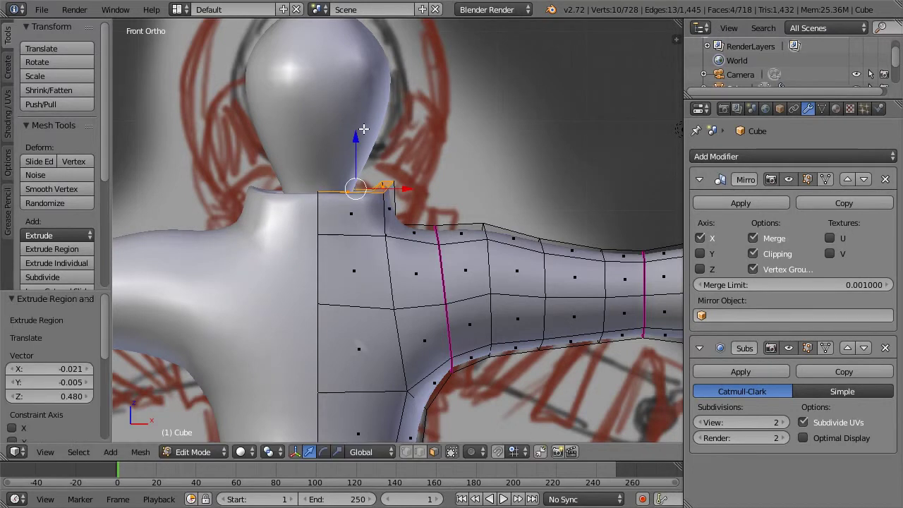
pyautogui.press('KP_3')
pyautogui.press('r')
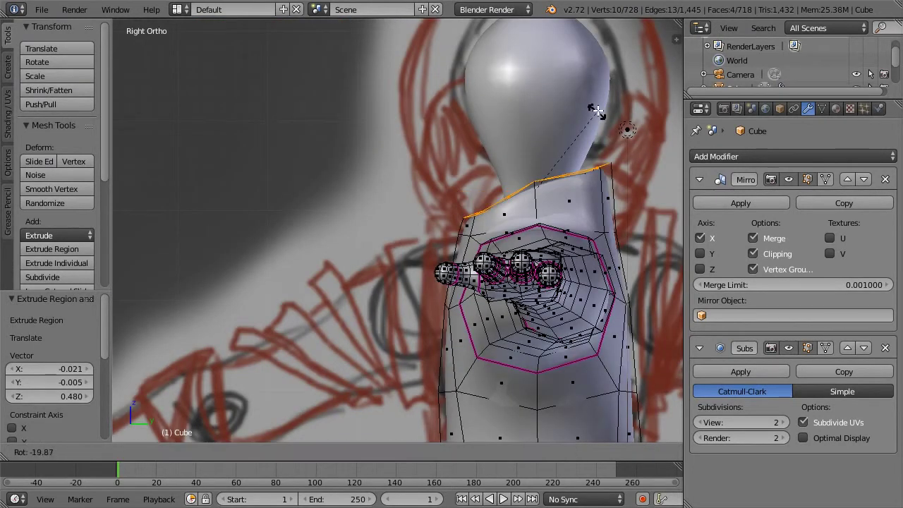
pyautogui.click(597, 108)
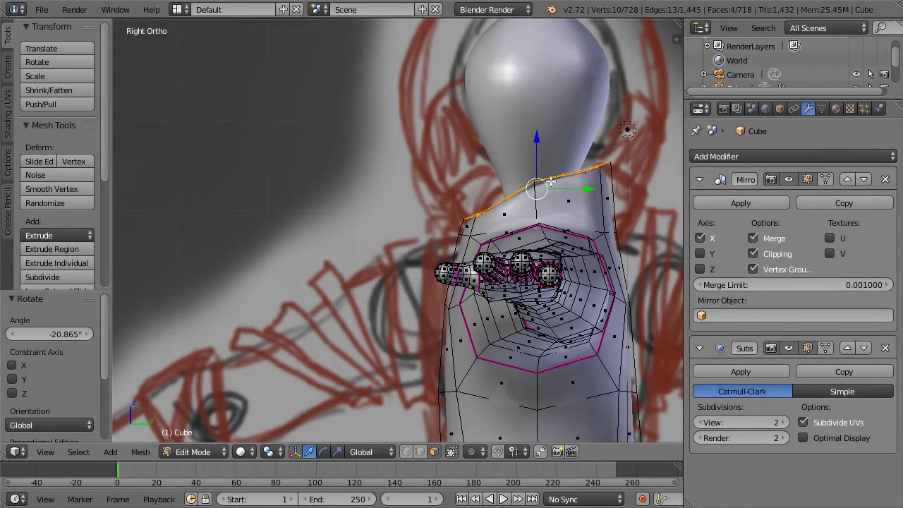
pyautogui.moveTo(427, 202); pyautogui.dragTo(402, 233, button='middle')
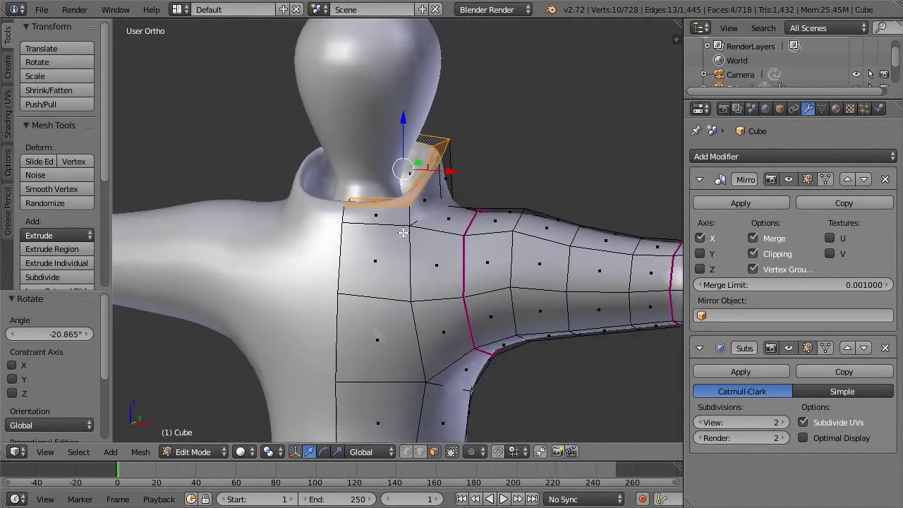
pyautogui.rightClick(358, 223)
pyautogui.keyDown('shift'); pyautogui.rightClick(349, 209); pyautogui.keyUp('shift')
pyautogui.keyDown('shift'); pyautogui.rightClick(357, 199); pyautogui.keyUp('shift')
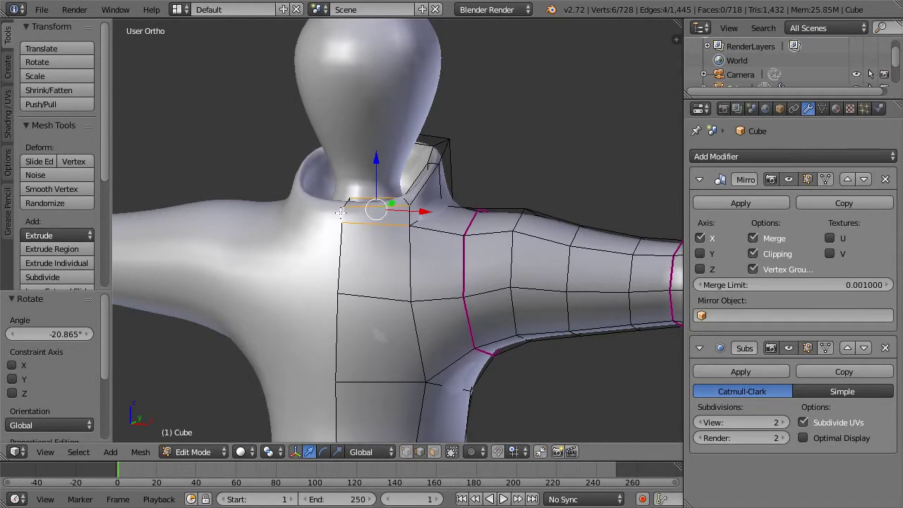
pyautogui.press('z')
pyautogui.scroll(2, 384, 363)
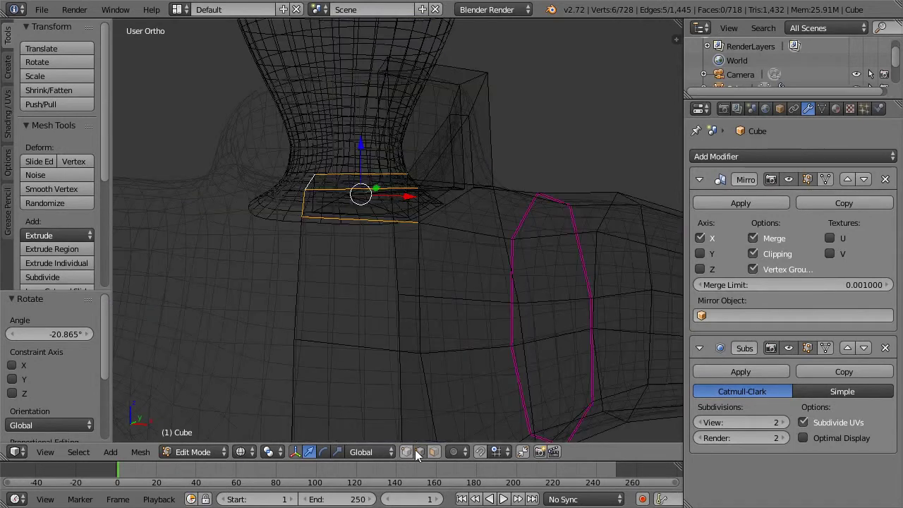
# Select the three faces of the collar's front section and move them by -0.250 along Z
pyautogui.click(434, 451)
pyautogui.press('z')
pyautogui.rightClick(342, 207)
pyautogui.keyDown('shift'); pyautogui.rightClick(355, 188); pyautogui.keyUp('shift')
pyautogui.moveTo(381, 223)
pyautogui.mouseDown(button='middle')
pyautogui.moveTo(409, 233)
pyautogui.moveTo(489, 226)
pyautogui.moveTo(317, 262)
pyautogui.mouseUp(button='middle')
pyautogui.scroll(-3, 488, 225)
pyautogui.keyDown('shift'); pyautogui.rightClick(313, 270); pyautogui.keyUp('shift')
pyautogui.press('z')
pyautogui.moveTo(242, 233); pyautogui.dragTo(289, 207, button='middle')
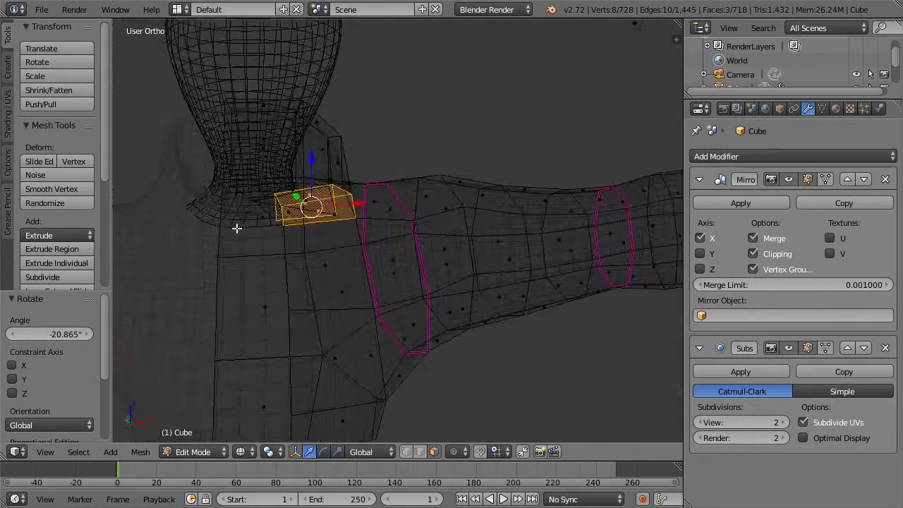
pyautogui.press('z')
pyautogui.moveTo(338, 171); pyautogui.dragTo(340, 205)
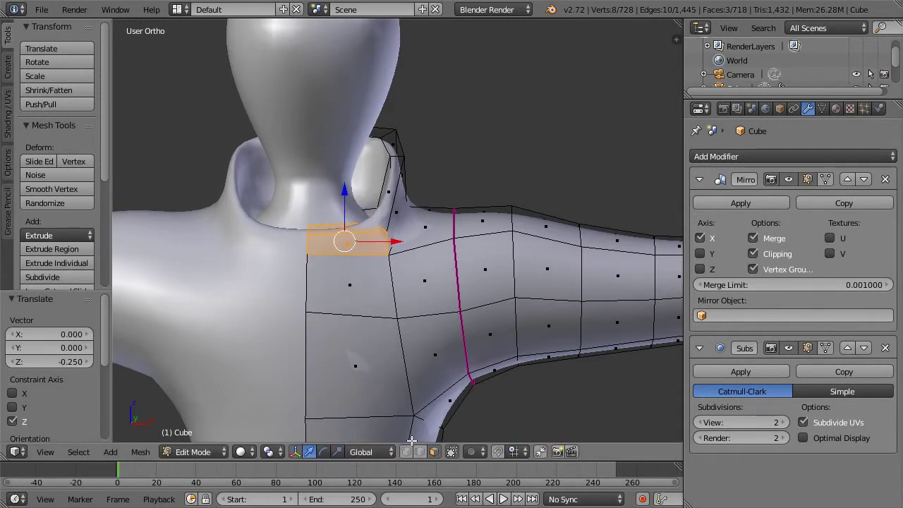
# Move the three edges at the outer corner of the collar's front section by about -0.15 and then 0.046 along X
pyautogui.press('a')
pyautogui.rightClick(384, 241)
pyautogui.keyDown('shift'); pyautogui.rightClick(380, 228); pyautogui.keyUp('shift')
pyautogui.press('z')
pyautogui.keyDown('shift'); pyautogui.rightClick(380, 237); pyautogui.keyUp('shift')
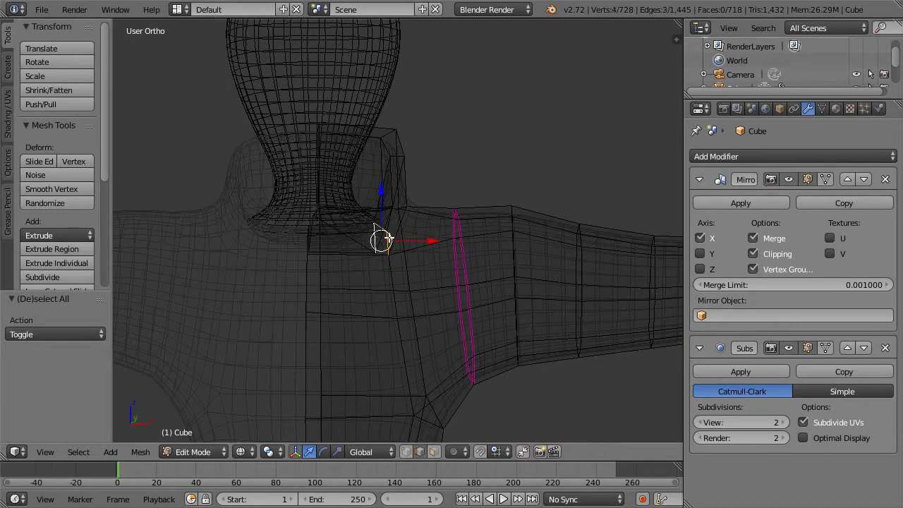
pyautogui.press('z')
pyautogui.moveTo(403, 238); pyautogui.dragTo(408, 244)
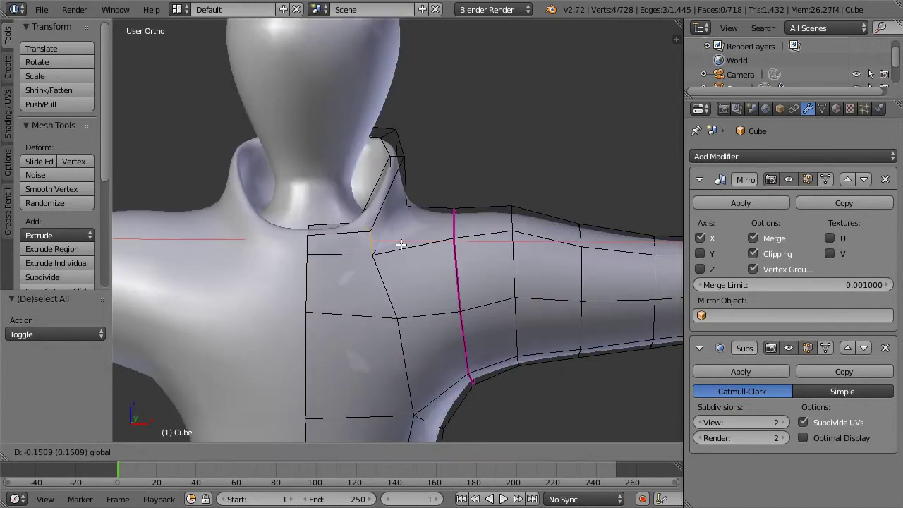
pyautogui.click(403, 243)
pyautogui.moveTo(401, 243); pyautogui.dragTo(405, 242)
pyautogui.rightClick(376, 239)
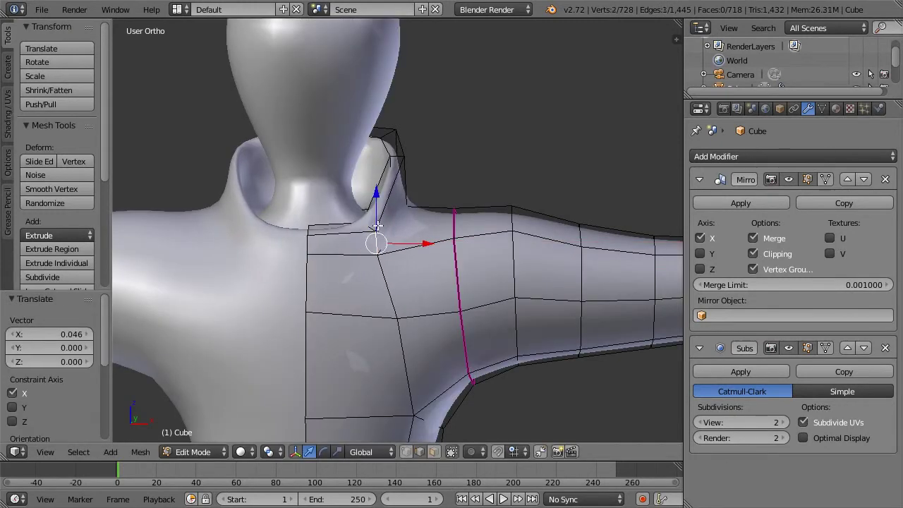
# Crease the collar rim's inner and outer edge loops at 1.000, along with the short front edge joining them
pyautogui.scroll(-2, 374, 222)
pyautogui.press('a')
pyautogui.keyDown('alt'); pyautogui.rightClick(385, 206); pyautogui.keyUp('alt')
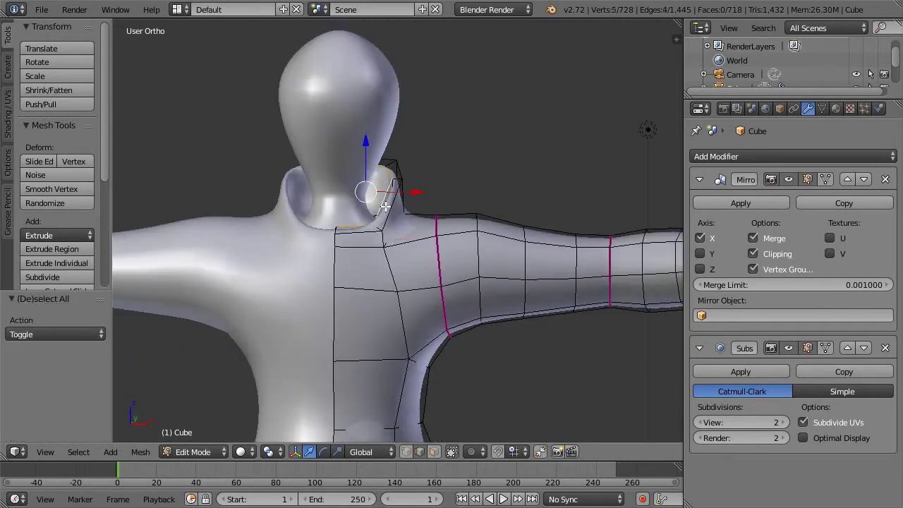
pyautogui.keyDown('alt'); pyautogui.keyDown('shift'); pyautogui.rightClick(391, 207); pyautogui.keyUp('shift'); pyautogui.keyUp('alt')
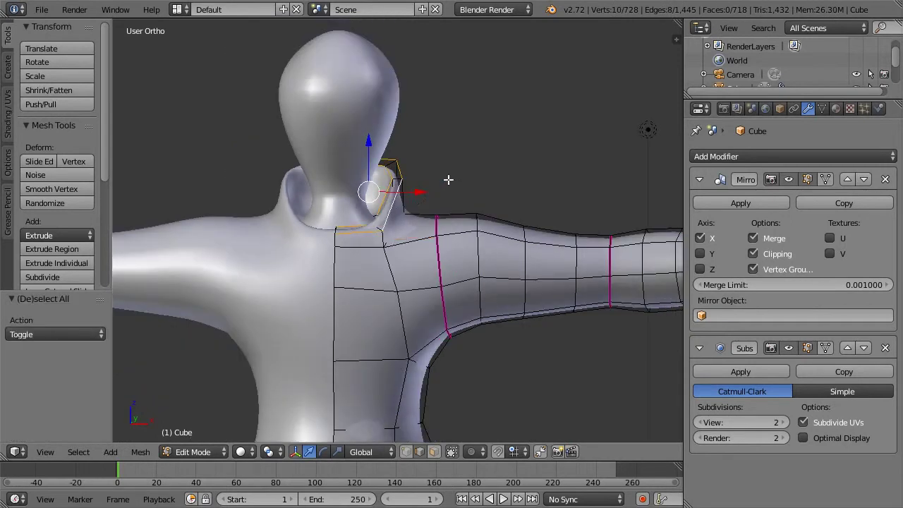
pyautogui.hotkey('shift', 'e')
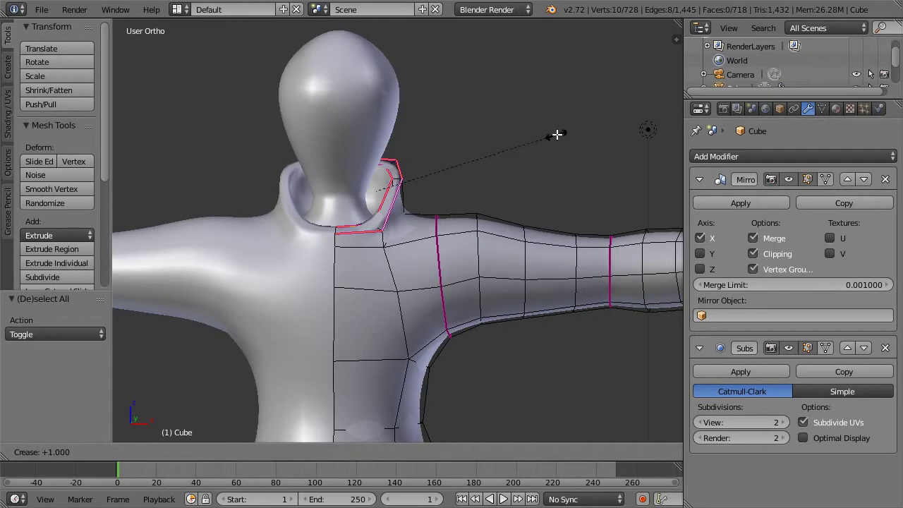
pyautogui.click(557, 135)
pyautogui.press('a')
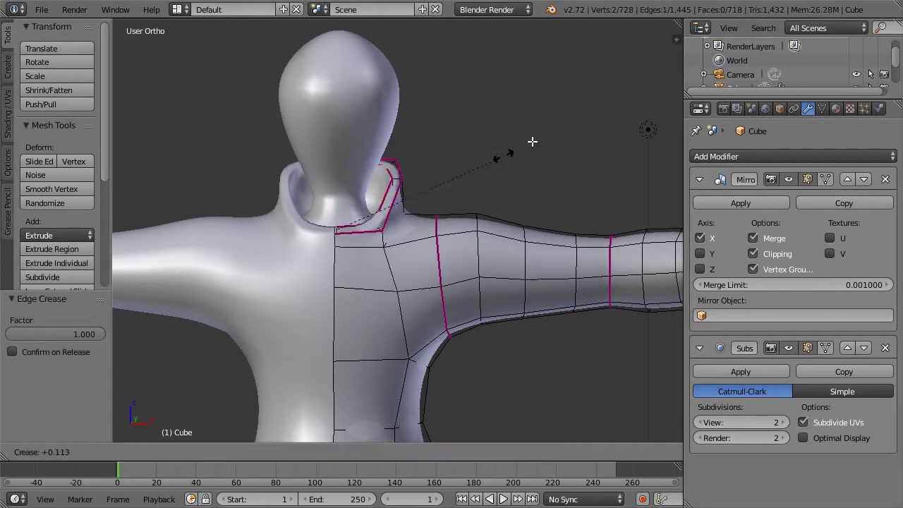
# Crease the short edges joining the rim loops above the shoulder and at the back corner with a factor of 1.000
pyautogui.moveTo(450, 171); pyautogui.dragTo(273, 240, button='middle')
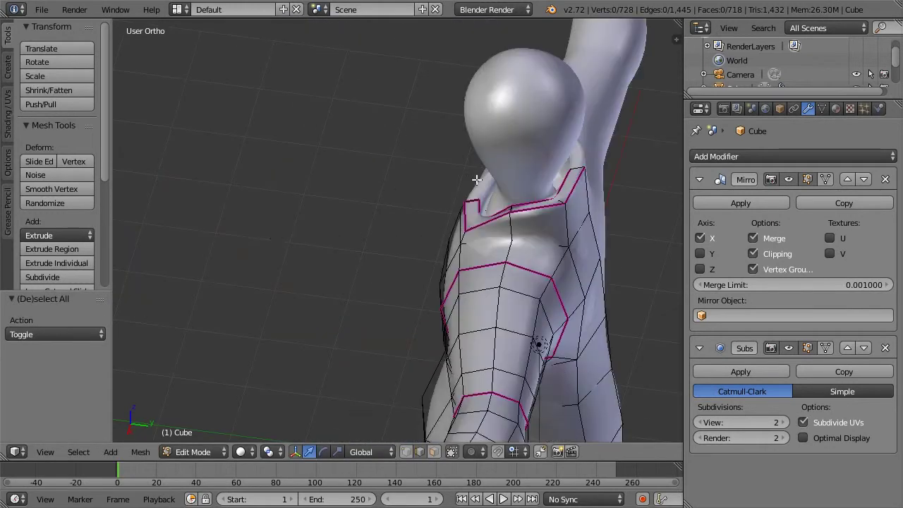
pyautogui.scroll(4, 509, 175)
pyautogui.moveTo(568, 188); pyautogui.dragTo(487, 218, button='middle')
pyautogui.rightClick(544, 214)
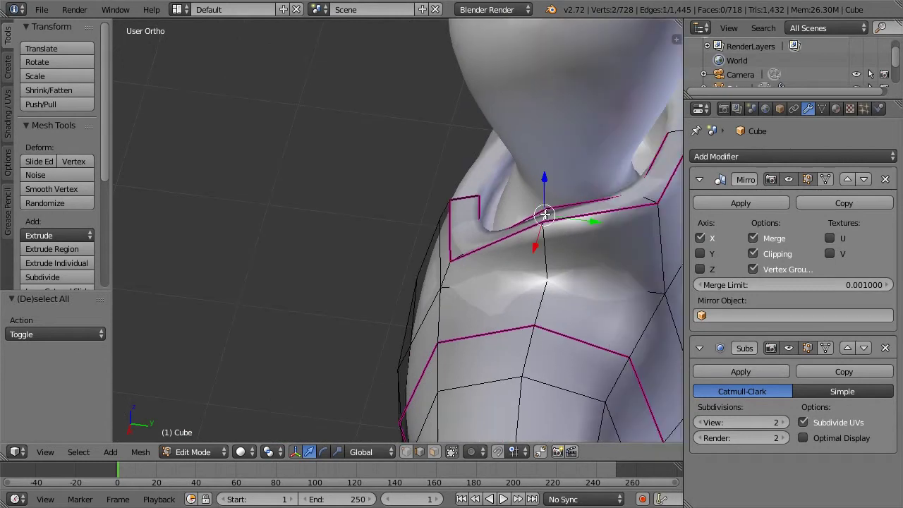
pyautogui.hotkey('shift', 'e')
pyautogui.click(608, 175)
pyautogui.rightClick(641, 197)
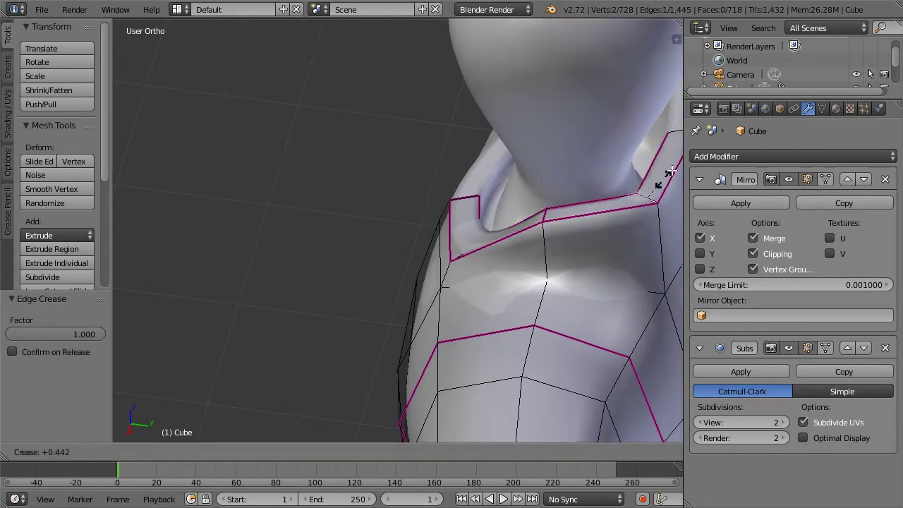
# Undo the last edits around the rim's back corner edge and redo them
pyautogui.scroll(-3, 49, 188)
pyautogui.scroll(-3, 524, 185)
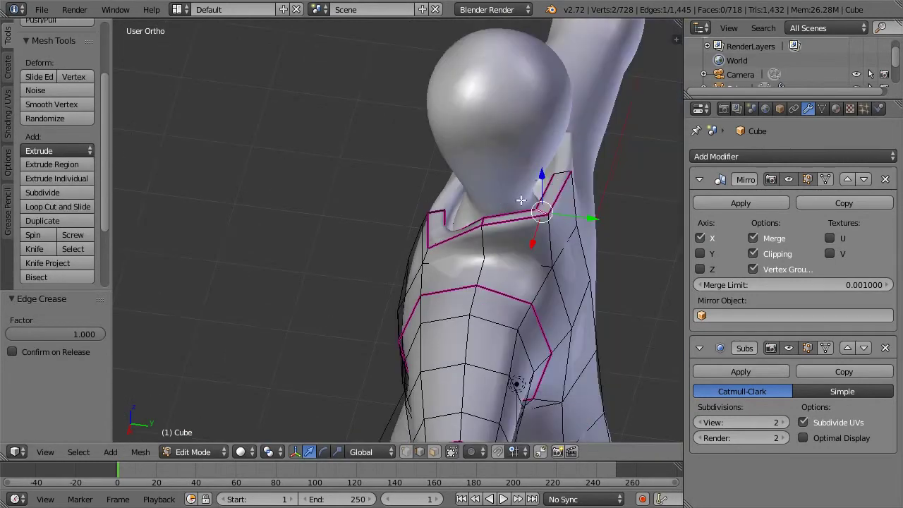
pyautogui.keyDown('shift'); pyautogui.moveTo(580, 180); pyautogui.dragTo(517, 205, button='middle'); pyautogui.keyUp('shift')
pyautogui.scroll(2, 518, 205)
pyautogui.hotkey('ctrl', 'z')
pyautogui.hotkey('ctrl', 'z')
pyautogui.hotkey('ctrl', 'shift', 'z')
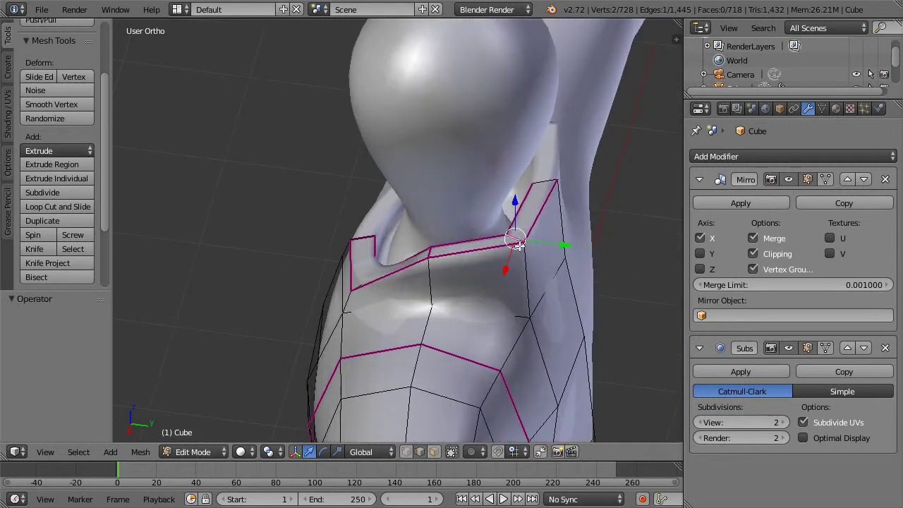
# Deselect everything and examine the creased collar around the neck in wireframe, solid shading and Object Mode
pyautogui.press('a')
pyautogui.scroll(-3, 478, 250)
pyautogui.press('z')
pyautogui.press('z')
pyautogui.moveTo(355, 252); pyautogui.dragTo(543, 201, button='middle')
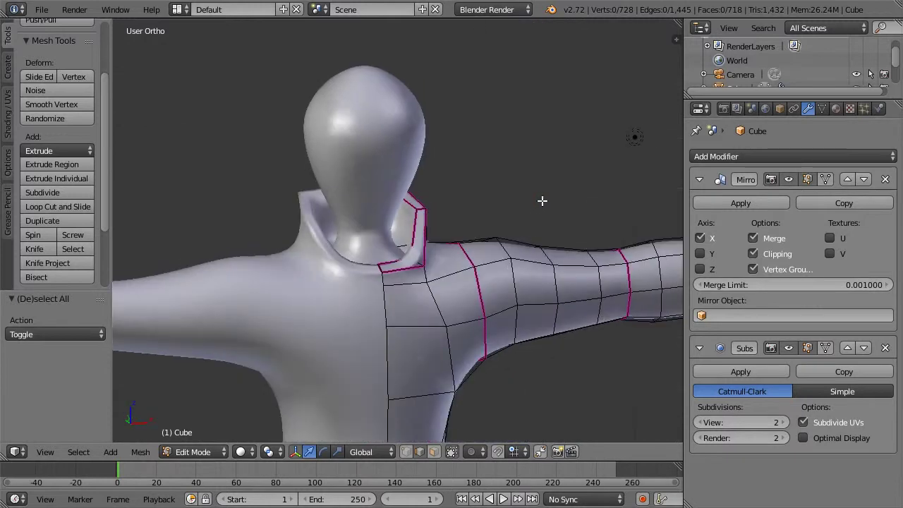
pyautogui.press('Tab')
pyautogui.moveTo(494, 219); pyautogui.dragTo(419, 228, button='middle')
pyautogui.press('Tab')
# Crease the edge loop around the collar's base, including its front and back segments, with a factor of 0.448
pyautogui.scroll(3, 465, 216)
pyautogui.keyDown('alt'); pyautogui.rightClick(425, 298); pyautogui.keyUp('alt')
pyautogui.keyDown('shift'); pyautogui.rightClick(319, 305); pyautogui.keyUp('shift')
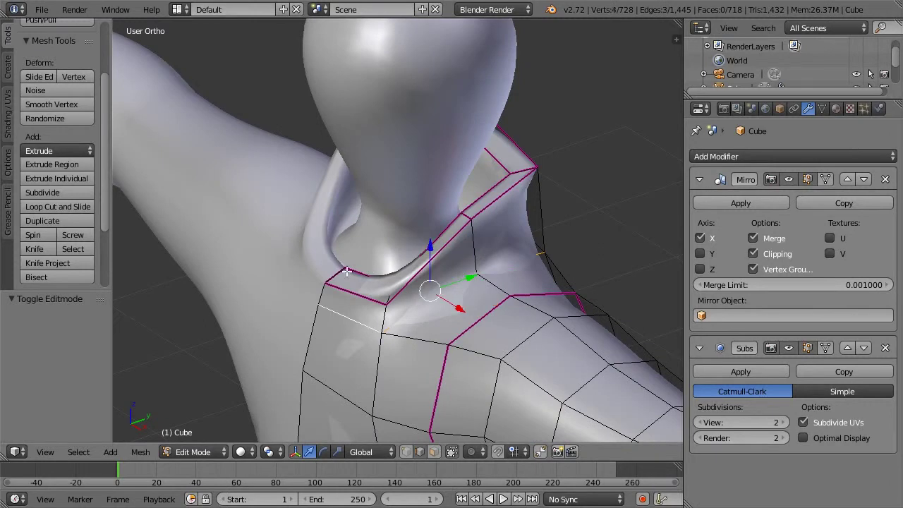
pyautogui.moveTo(281, 263); pyautogui.dragTo(449, 250, button='middle')
pyautogui.keyDown('shift'); pyautogui.rightClick(430, 323); pyautogui.keyUp('shift')
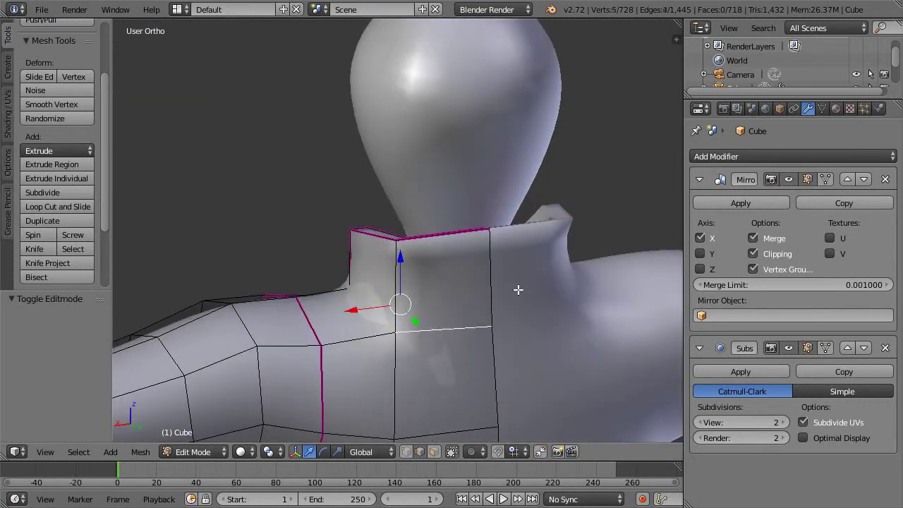
pyautogui.hotkey('ctrl', 'e')
pyautogui.press('Escape')
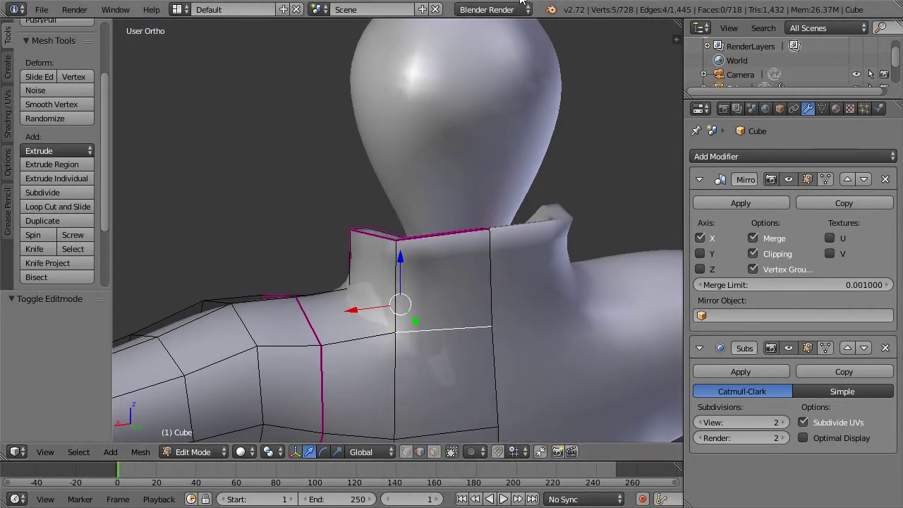
pyautogui.hotkey('shift', 'e')
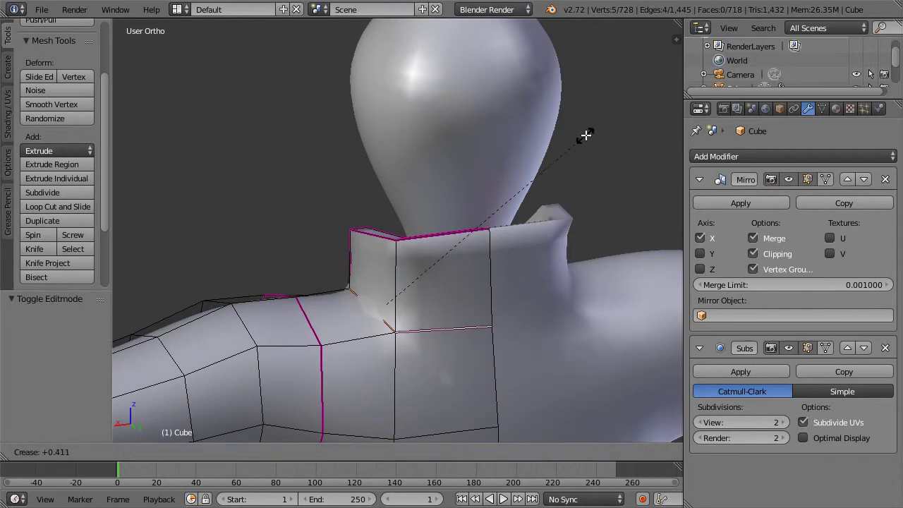
pyautogui.click(593, 134)
# Crease the vertical outer edge on the collar's back centre line
pyautogui.rightClick(482, 312)
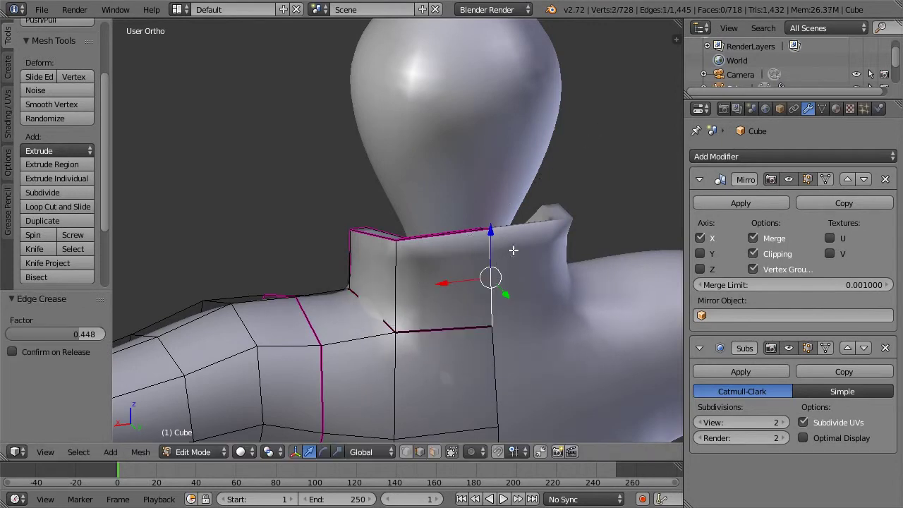
pyautogui.hotkey('shift', 'e')
pyautogui.click(547, 227)
pyautogui.moveTo(415, 290); pyautogui.dragTo(514, 298, button='middle')
# Lower the crease of the collar rim's inner and outer edge loops by about 0.2 and check the result in Object Mode
pyautogui.press('a')
pyautogui.keyDown('alt'); pyautogui.rightClick(447, 240); pyautogui.keyUp('alt')
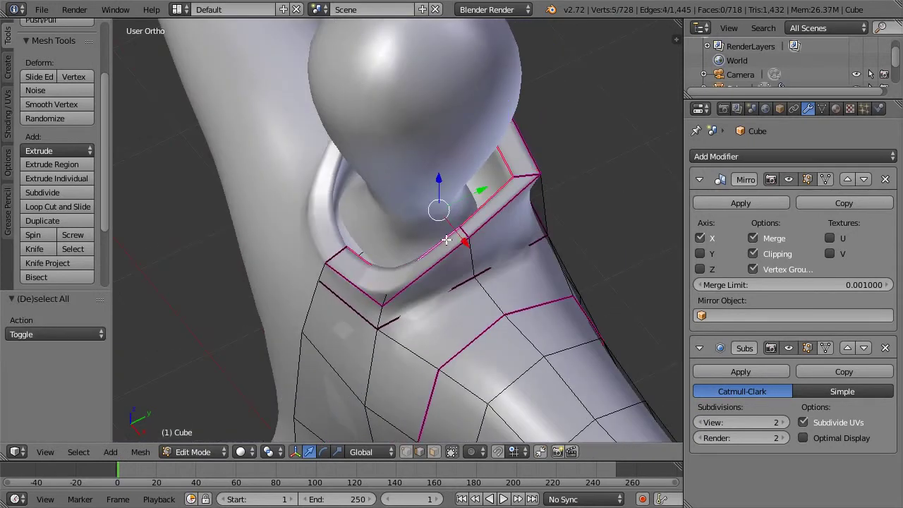
pyautogui.keyDown('alt'); pyautogui.keyDown('shift'); pyautogui.rightClick(508, 201); pyautogui.keyUp('shift'); pyautogui.keyUp('alt')
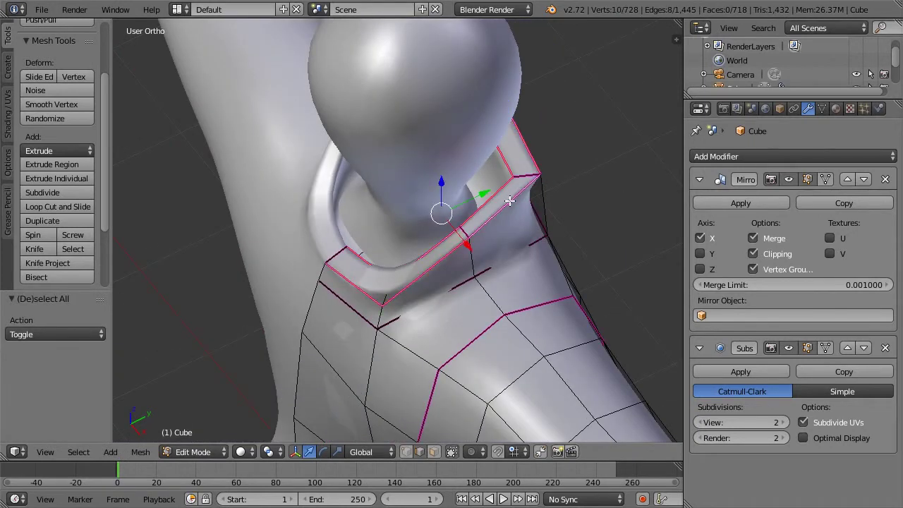
pyautogui.hotkey('shift', 'e')
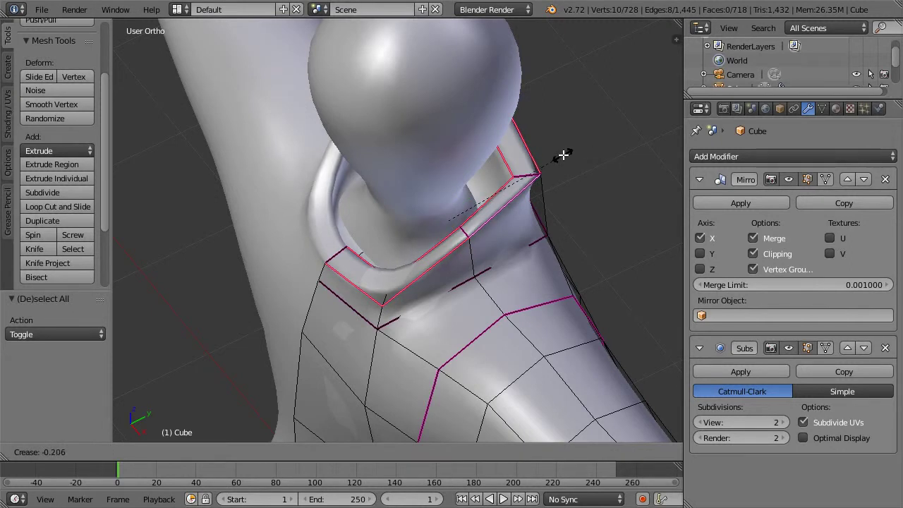
pyautogui.click(562, 155)
pyautogui.press('Tab')
pyautogui.moveTo(405, 209); pyautogui.dragTo(389, 199, button='middle')
pyautogui.press('Tab')
pyautogui.press('a')
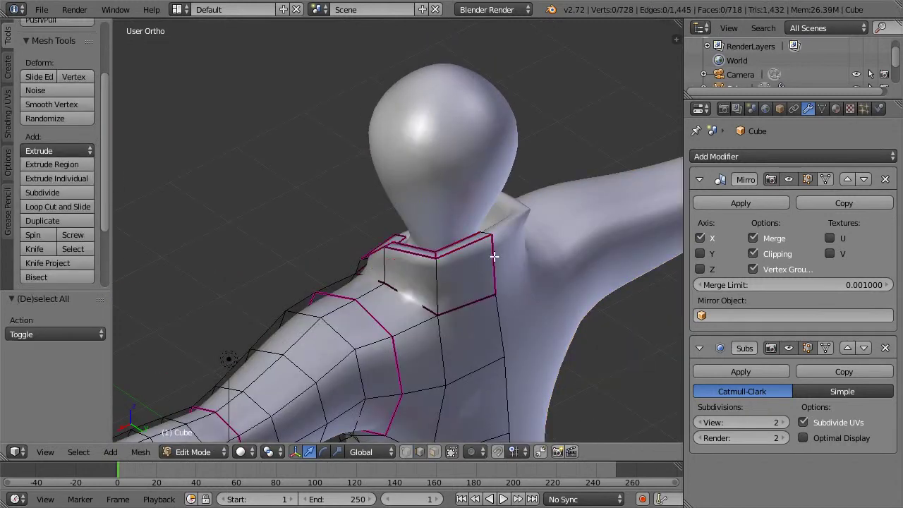
# Move the edges on the collar's back centre line 0.179 along Y
pyautogui.keyDown('alt'); pyautogui.rightClick(494, 256); pyautogui.keyUp('alt')
pyautogui.moveTo(494, 257)
pyautogui.mouseDown(button='middle')
pyautogui.moveTo(567, 278)
pyautogui.moveTo(473, 223)
pyautogui.moveTo(476, 196)
pyautogui.moveTo(500, 205)
pyautogui.mouseUp(button='middle')
pyautogui.press('z')
pyautogui.keyDown('shift'); pyautogui.rightClick(467, 192); pyautogui.keyUp('shift')
pyautogui.press('z')
pyautogui.moveTo(532, 223); pyautogui.dragTo(535, 228)
# Select the collar's front centre edges in wireframe and move them slightly
pyautogui.moveTo(384, 228); pyautogui.dragTo(361, 277, button='middle')
pyautogui.click(361, 277)
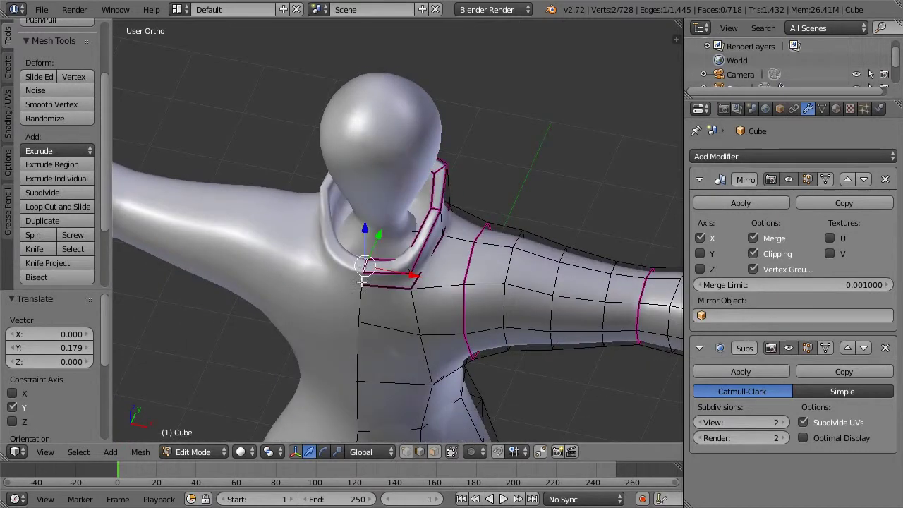
pyautogui.press('z')
pyautogui.scroll(3, 362, 277)
pyautogui.press('z')
pyautogui.moveTo(356, 277); pyautogui.dragTo(358, 285)
pyautogui.moveTo(370, 292)
pyautogui.mouseDown(button='middle')
pyautogui.moveTo(309, 259)
pyautogui.moveTo(379, 218)
pyautogui.moveTo(378, 249)
pyautogui.moveTo(317, 219)
pyautogui.moveTo(416, 184)
pyautogui.mouseUp(button='middle')
# Compare the head and collar with the reference sketch in front view, using wireframe and solid shading
pyautogui.press('Tab')
pyautogui.rightClick(377, 248)
pyautogui.press('KP_1')
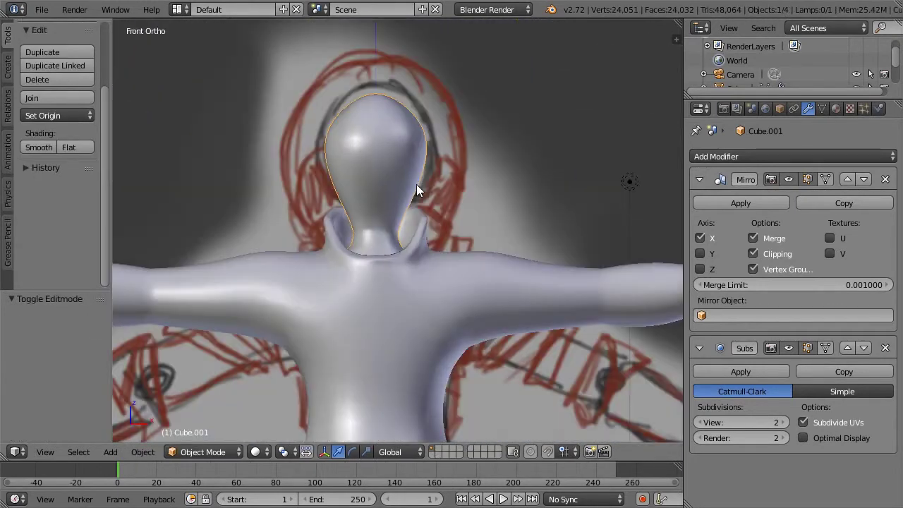
pyautogui.press('z')
pyautogui.scroll(3, 419, 184)
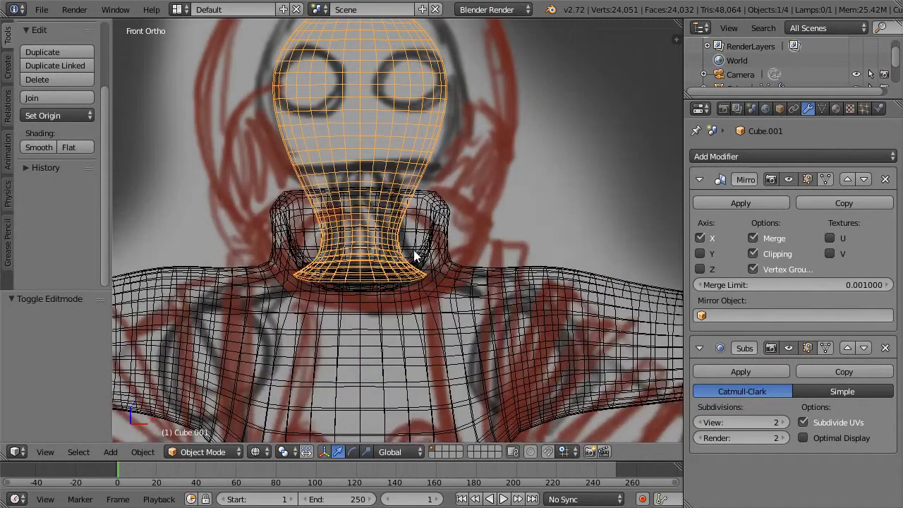
pyautogui.press('z')
pyautogui.press('Tab')
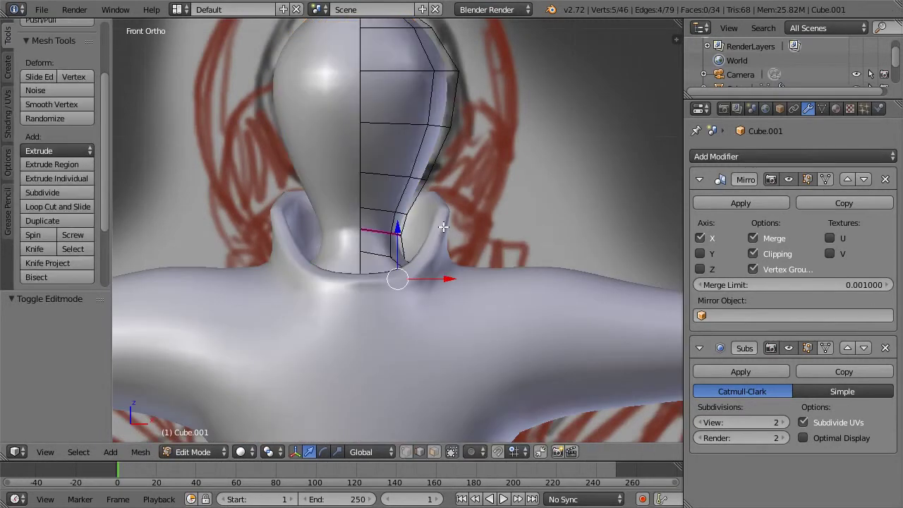
pyautogui.press('Tab')
pyautogui.press('Tab')
pyautogui.press('Tab')
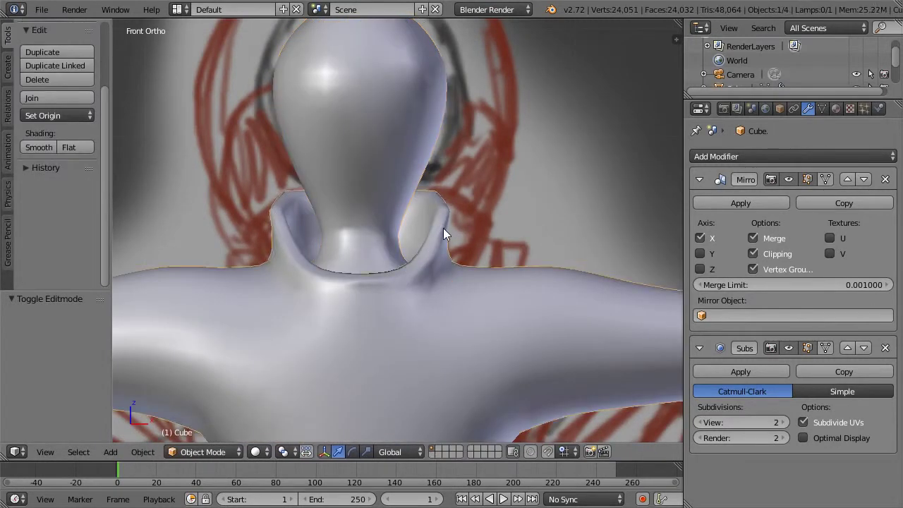
# Select the body object and enter Edit Mode with all of its geometry deselected
pyautogui.rightClick(444, 232)
pyautogui.press('Tab')
pyautogui.press('z')
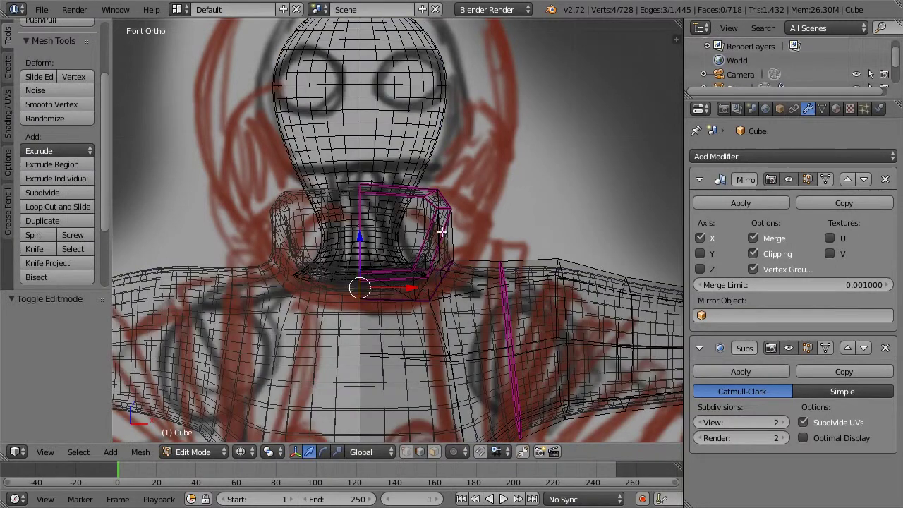
pyautogui.press('a')
pyautogui.press('z')
# Extrude the face loop on top of the collar rim 0.236 upward in Z and move it outward
pyautogui.keyDown('alt'); pyautogui.rightClick(438, 223); pyautogui.keyUp('alt')
pyautogui.press('a')
pyautogui.keyDown('alt'); pyautogui.rightClick(417, 266); pyautogui.keyUp('alt')
pyautogui.keyDown('alt'); pyautogui.rightClick(408, 273); pyautogui.keyUp('alt')
pyautogui.keyDown('alt'); pyautogui.rightClick(414, 269); pyautogui.keyUp('alt')
pyautogui.keyDown('alt'); pyautogui.rightClick(419, 270); pyautogui.keyUp('alt')
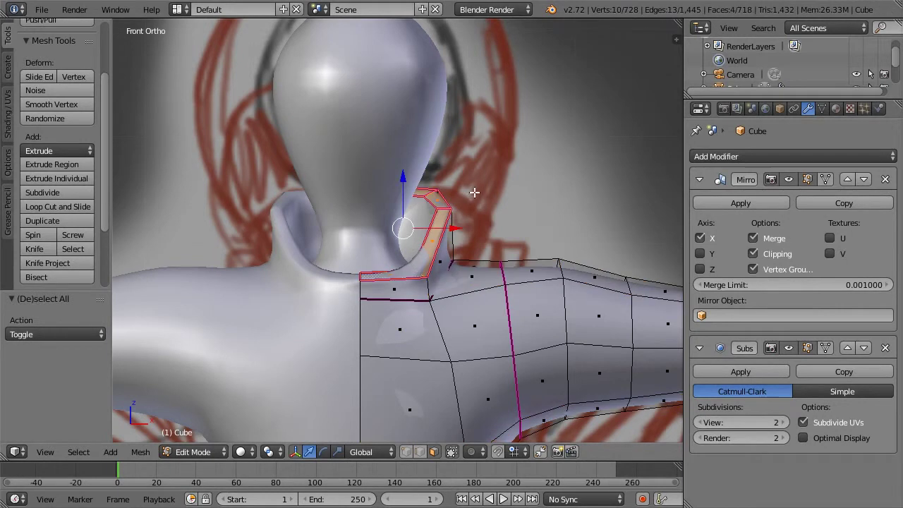
pyautogui.press('e')
pyautogui.click(486, 167)
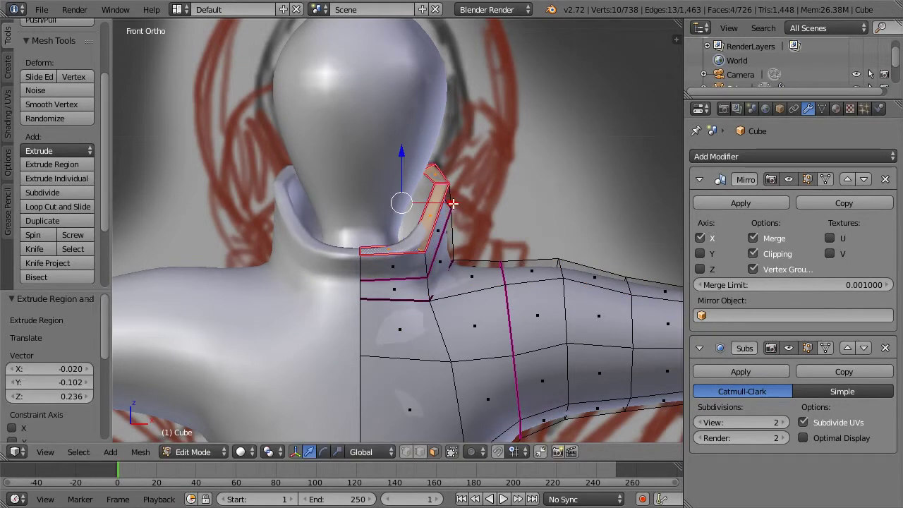
pyautogui.press('g')
pyautogui.click(468, 202)
# Enable proportional editing and move the face loop around the collar's base 0.124 outward along X
pyautogui.press('a')
pyautogui.keyDown('alt'); pyautogui.rightClick(438, 278); pyautogui.keyUp('alt')
pyautogui.press('a')
pyautogui.keyDown('alt'); pyautogui.rightClick(410, 292); pyautogui.keyUp('alt')
pyautogui.keyDown('alt'); pyautogui.rightClick(426, 289); pyautogui.keyUp('alt')
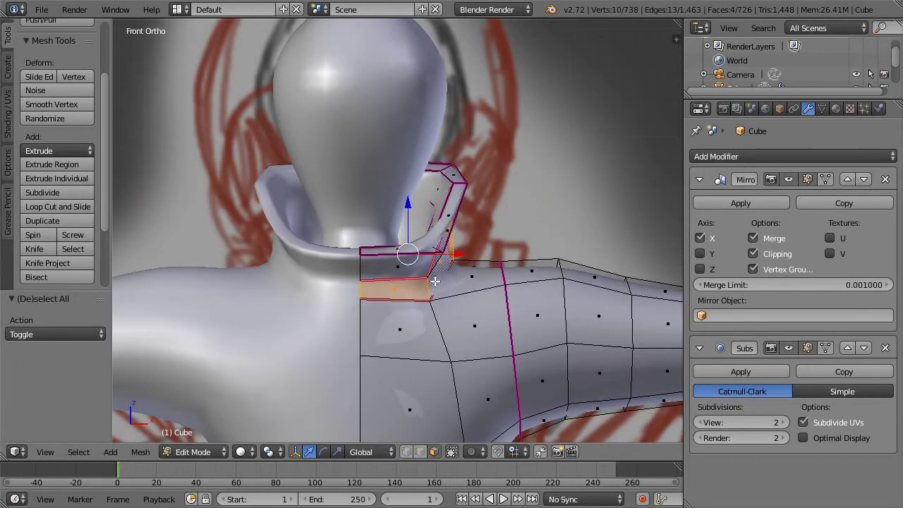
pyautogui.press('a')
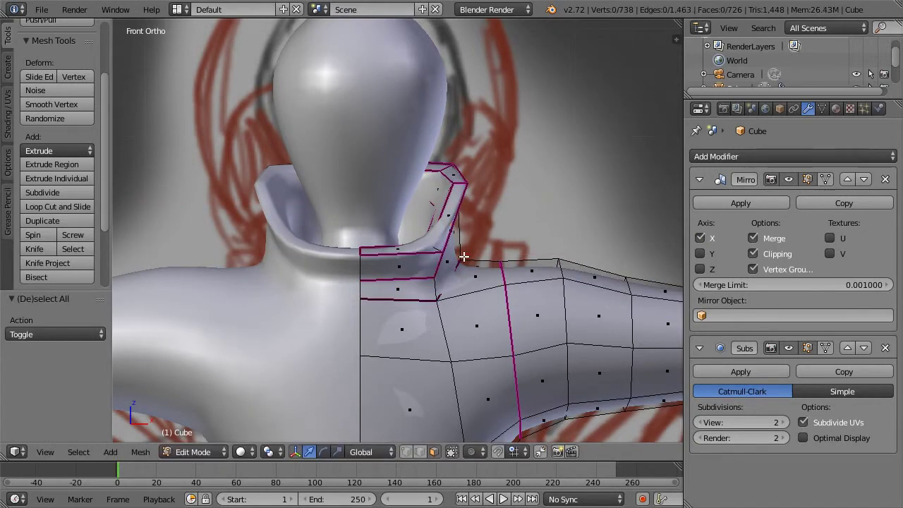
pyautogui.press('o')
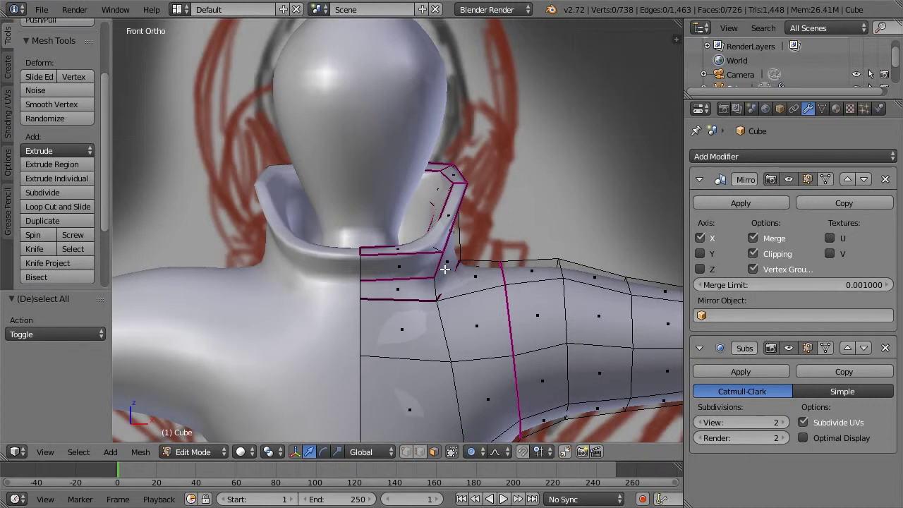
pyautogui.keyDown('alt'); pyautogui.rightClick(438, 283); pyautogui.keyUp('alt')
pyautogui.moveTo(459, 257); pyautogui.dragTo(471, 258)
pyautogui.scroll(4, 468, 258)
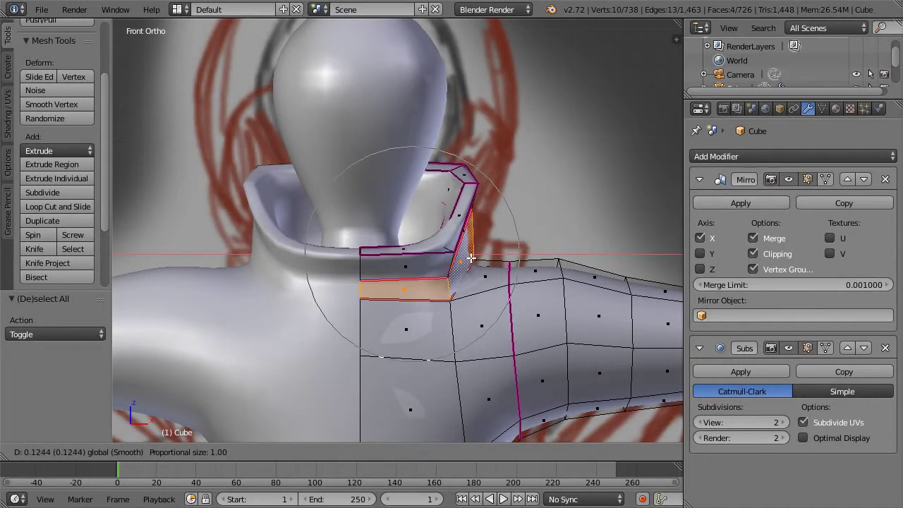
pyautogui.click(471, 259)
# Move the front centre edges of the collar's lower band -0.306 along Z with proportional editing and check them against the sketch
pyautogui.rightClick(407, 288)
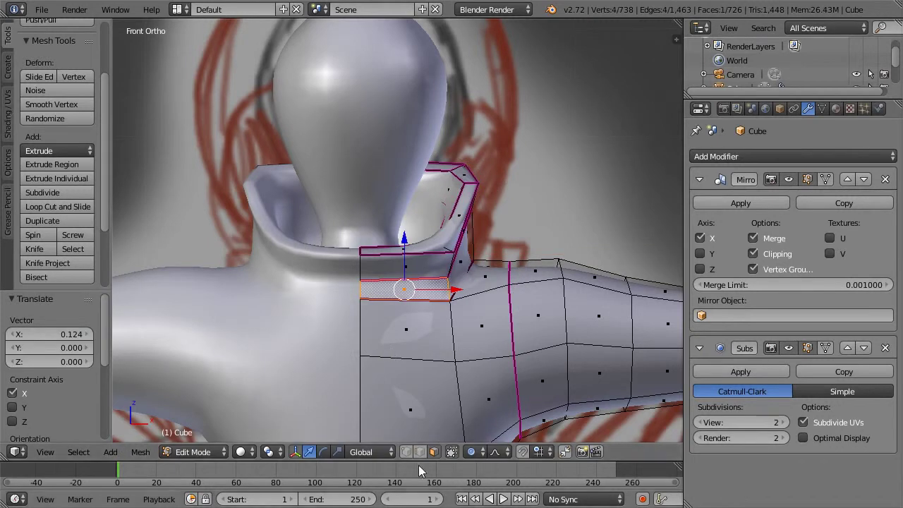
pyautogui.rightClick(362, 267)
pyautogui.keyDown('shift'); pyautogui.rightClick(366, 290); pyautogui.keyUp('shift')
pyautogui.moveTo(362, 288); pyautogui.dragTo(321, 239, button='middle')
pyautogui.press('g')
pyautogui.press('z')
pyautogui.click(325, 251)
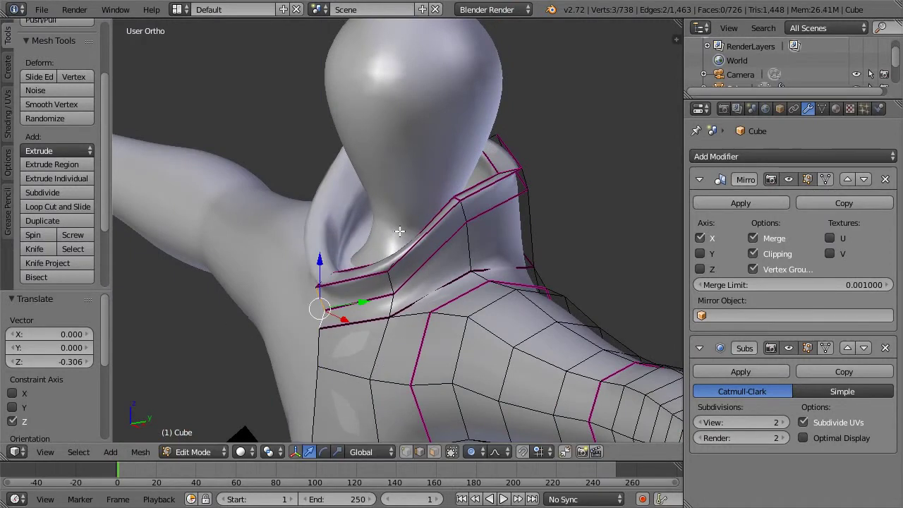
pyautogui.press('KP_1')
pyautogui.press('z')
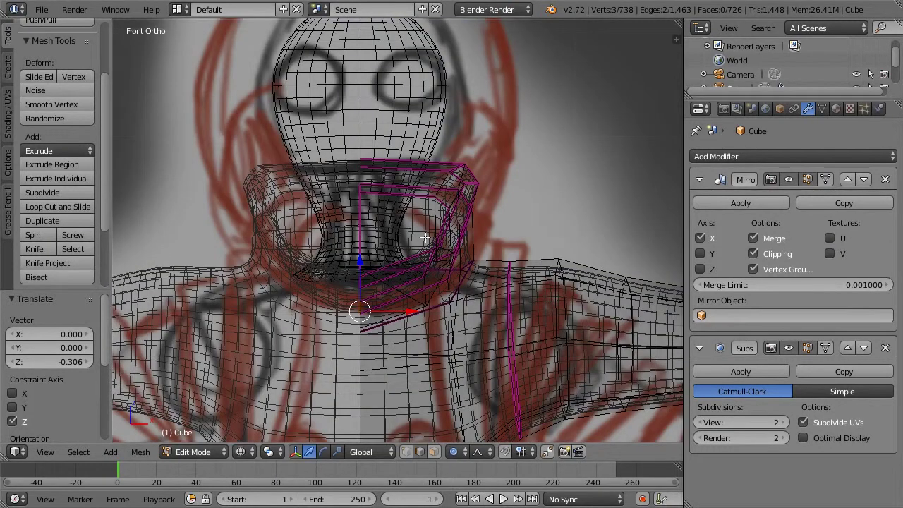
pyautogui.press('z')
# Raise the collar's upper edge on the back centre line 0.259 along Z with proportional editing
pyautogui.moveTo(511, 119); pyautogui.dragTo(312, 169, button='middle')
pyautogui.moveTo(589, 184); pyautogui.dragTo(509, 176, button='middle')
pyautogui.rightClick(499, 211)
pyautogui.moveTo(488, 189); pyautogui.dragTo(487, 166)
# Raise the short rim edge at the collar's back corner 0.209 along Z with proportional editing
pyautogui.rightClick(385, 227)
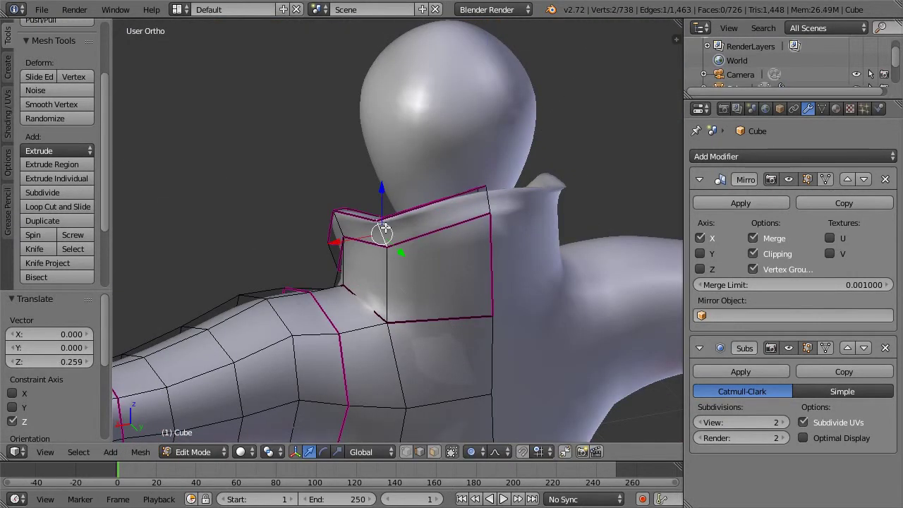
pyautogui.press('g')
pyautogui.press('z')
pyautogui.click(419, 250)
pyautogui.moveTo(546, 217); pyautogui.dragTo(478, 238, button='middle')
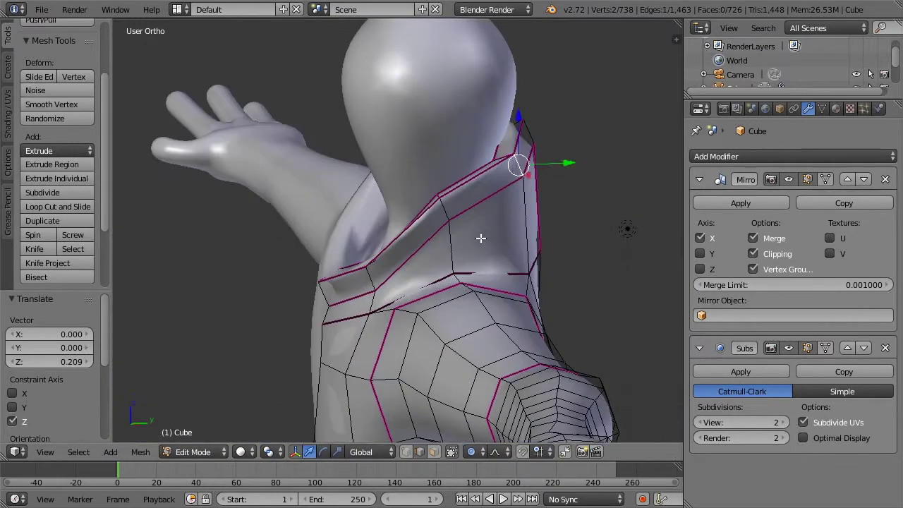
# Add a centred loop cut around the collar's outer wall and deselect it
pyautogui.press('a')
pyautogui.hotkey('ctrl', 'r')
pyautogui.click(522, 231)
pyautogui.rightClick(522, 232)
pyautogui.press('a')
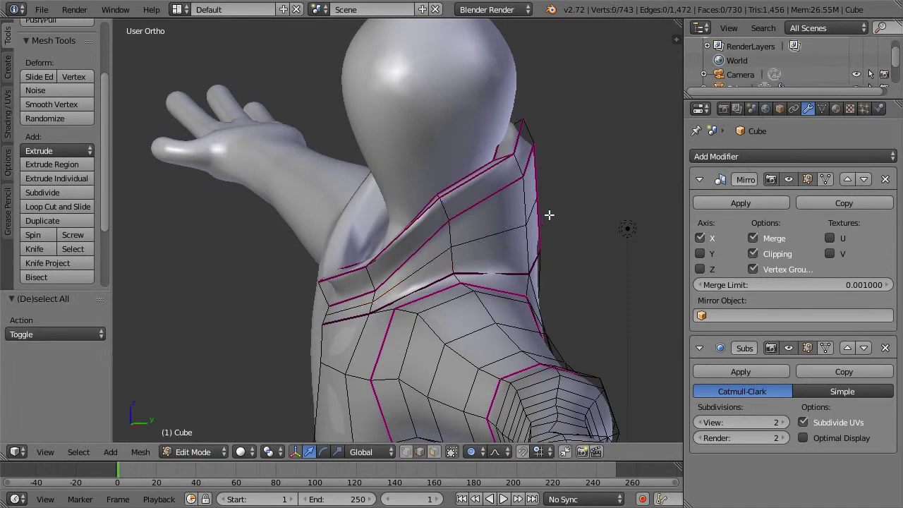
# Try to move the back edge of the outer wall's middle loop along Y with proportional editing
pyautogui.moveTo(547, 214); pyautogui.dragTo(502, 224, button='middle')
pyautogui.hotkey('ctrl', 'r')
pyautogui.click(526, 225)
pyautogui.rightClick(531, 226)
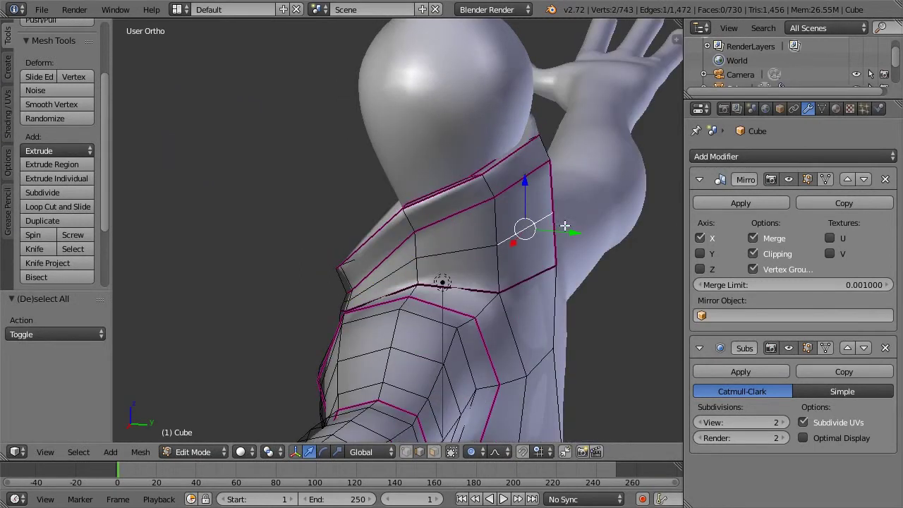
pyautogui.press('g')
pyautogui.press('y')
pyautogui.scroll(-2, 557, 230)
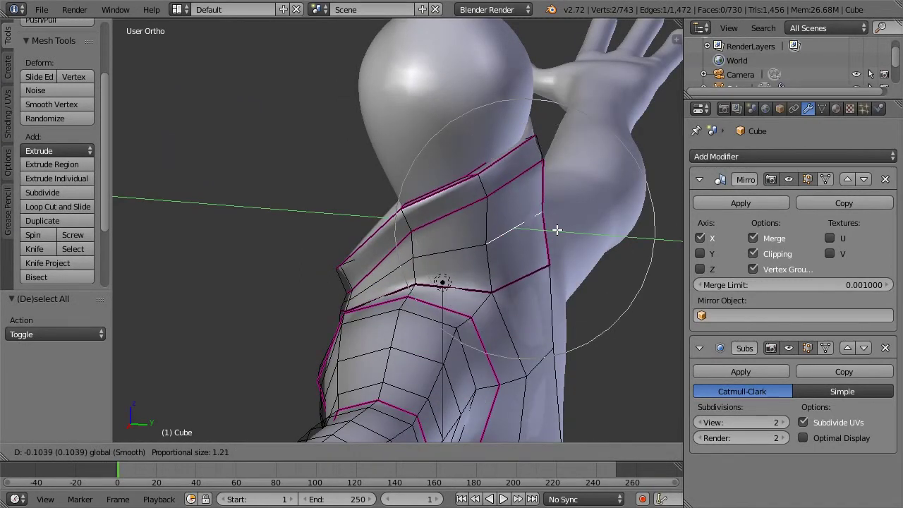
pyautogui.click(577, 228)
# Turn off proportional editing, try moving the same back edge along Y, and undo the move
pyautogui.press('o')
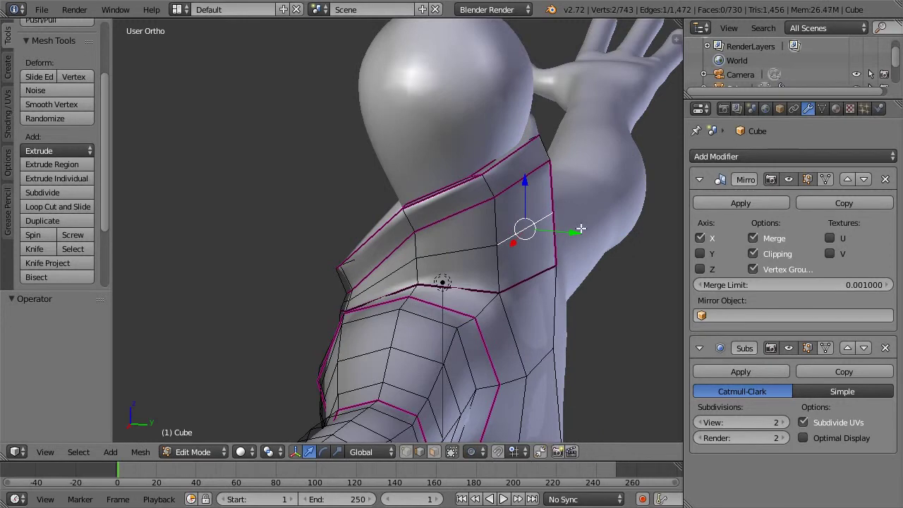
pyautogui.moveTo(573, 235); pyautogui.dragTo(560, 232)
pyautogui.hotkey('ctrl', 'z')
# Try another loop cut around the collar wall in wireframe, sliding it away from the centre, and undo it
pyautogui.press('z')
pyautogui.scroll(5, 526, 229)
pyautogui.moveTo(524, 228); pyautogui.dragTo(572, 211, button='middle')
pyautogui.press('z')
pyautogui.moveTo(518, 199); pyautogui.dragTo(549, 215, button='middle')
pyautogui.press('z')
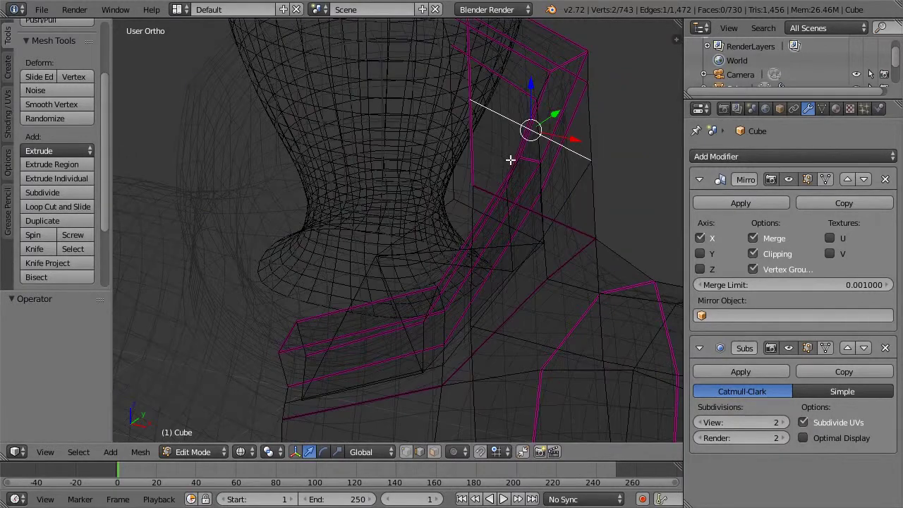
pyautogui.hotkey('ctrl', 'r')
pyautogui.click(468, 97)
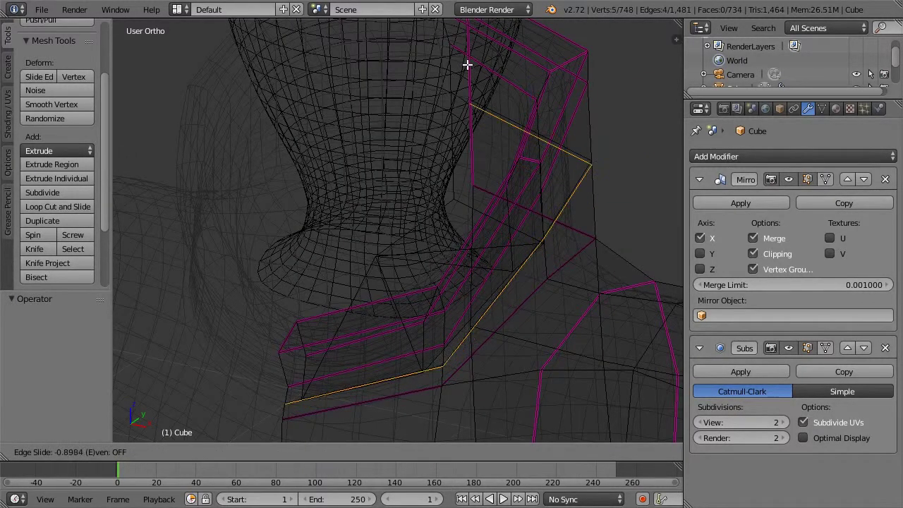
pyautogui.click(466, 73)
pyautogui.press('a')
pyautogui.moveTo(539, 171)
pyautogui.mouseDown(button='middle')
pyautogui.moveTo(518, 168)
pyautogui.moveTo(589, 165)
pyautogui.moveTo(579, 165)
pyautogui.mouseUp(button='middle')
pyautogui.press('z')
pyautogui.hotkey('ctrl', 'z')
pyautogui.hotkey('ctrl', 'z')
# Add a nearly centred loop cut around the collar's inner wall
pyautogui.press('z')
pyautogui.moveTo(490, 152)
pyautogui.mouseDown(button='middle')
pyautogui.moveTo(401, 157)
pyautogui.moveTo(495, 132)
pyautogui.mouseUp(button='middle')
pyautogui.press('z')
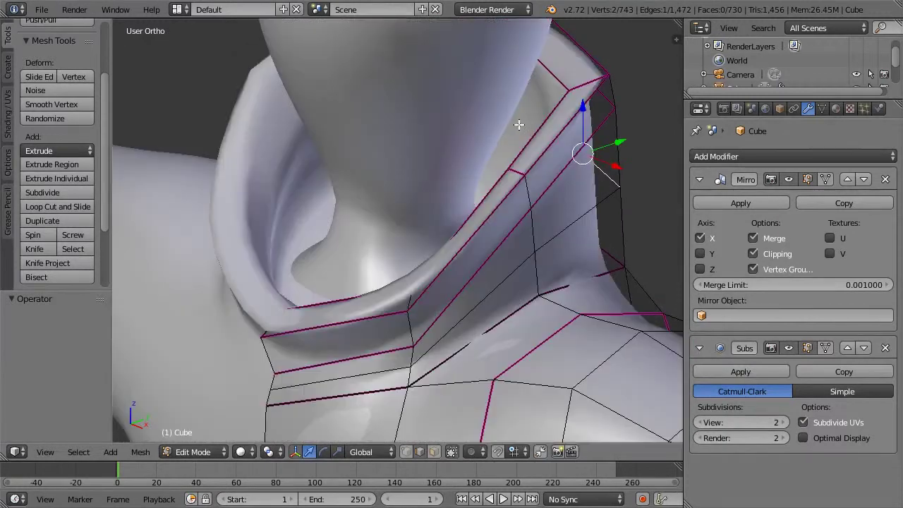
pyautogui.hotkey('ctrl', 'r')
pyautogui.click(518, 119)
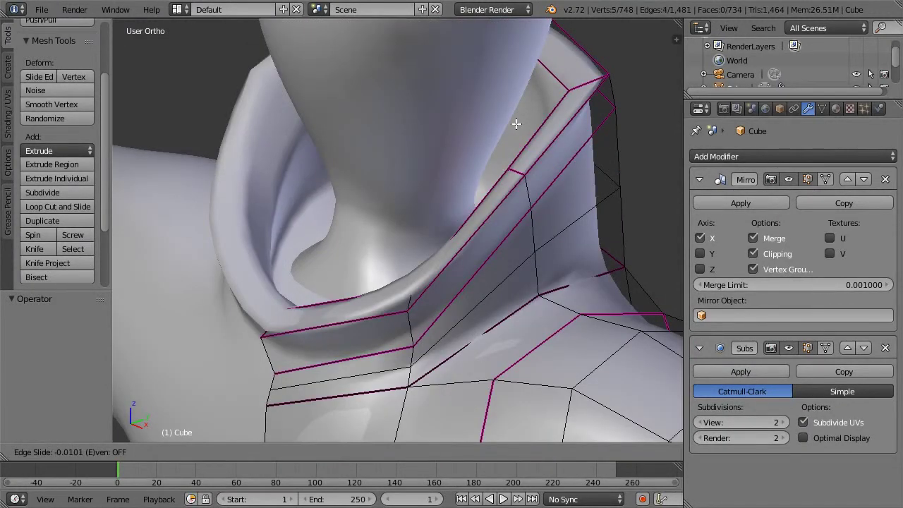
pyautogui.click(516, 120)
# Select the back edges of the inner and outer walls' middle loops and move them -0.107 along Y
pyautogui.press('z')
pyautogui.moveTo(525, 165)
pyautogui.mouseDown(button='middle')
pyautogui.moveTo(478, 151)
pyautogui.moveTo(481, 185)
pyautogui.mouseUp(button='middle')
pyautogui.moveTo(613, 237); pyautogui.dragTo(605, 236, button='middle')
pyautogui.press('a')
pyautogui.rightClick(631, 201)
pyautogui.press('z')
pyautogui.moveTo(646, 200); pyautogui.dragTo(627, 200)
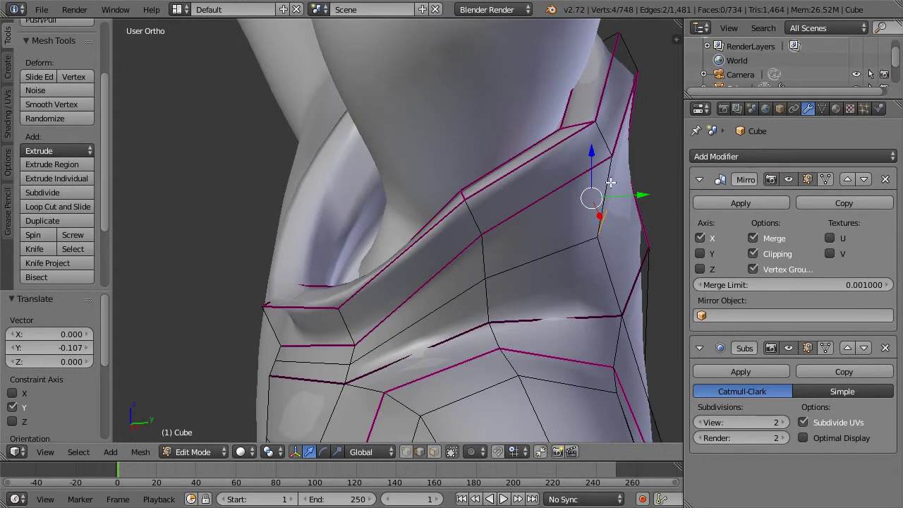
# Extend the selection to the neighbouring middle-loop edges on the collar's inner and outer walls and crease them by 0.375
pyautogui.scroll(-2, 612, 183)
pyautogui.moveTo(609, 192); pyautogui.dragTo(568, 190, button='middle')
pyautogui.keyDown('shift'); pyautogui.rightClick(498, 252); pyautogui.keyUp('shift')
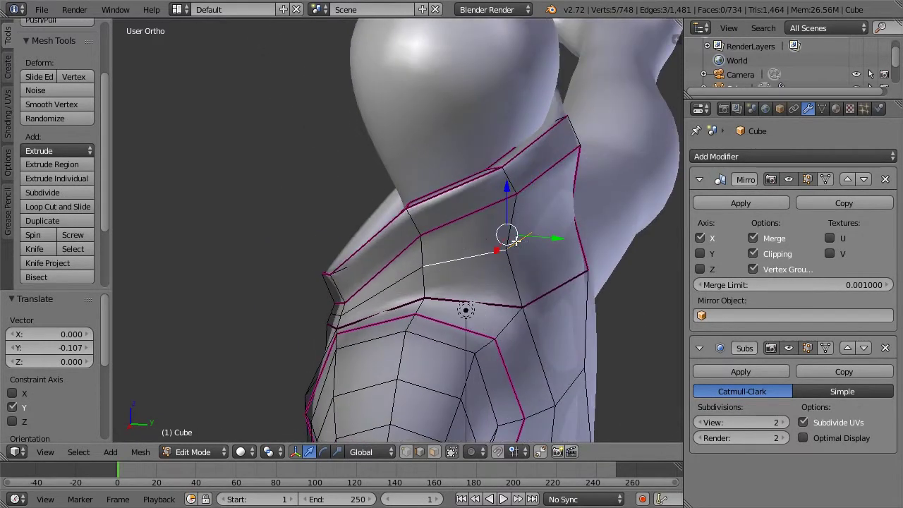
pyautogui.press('z')
pyautogui.moveTo(507, 240); pyautogui.dragTo(532, 244, button='middle')
pyautogui.keyDown('shift'); pyautogui.rightClick(502, 226); pyautogui.keyUp('shift')
pyautogui.hotkey('ctrl', 'z')
pyautogui.keyDown('shift'); pyautogui.rightClick(503, 220); pyautogui.keyUp('shift')
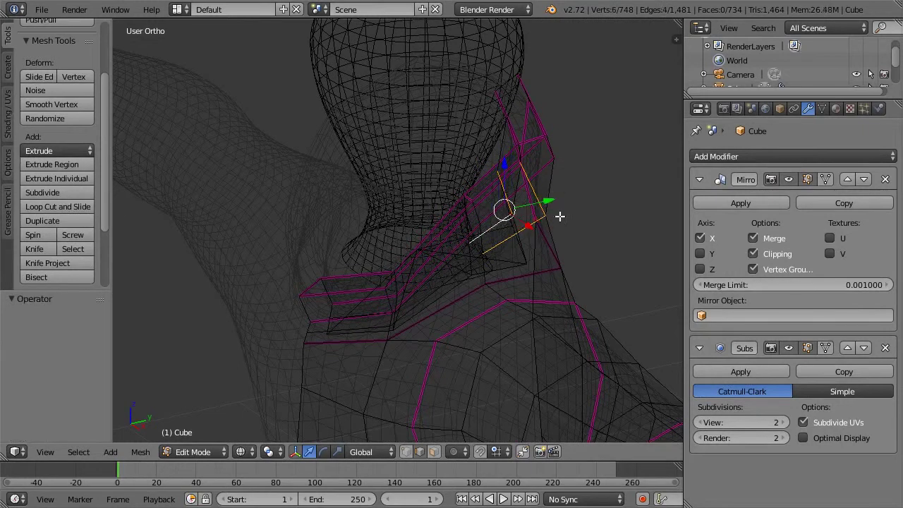
pyautogui.press('z')
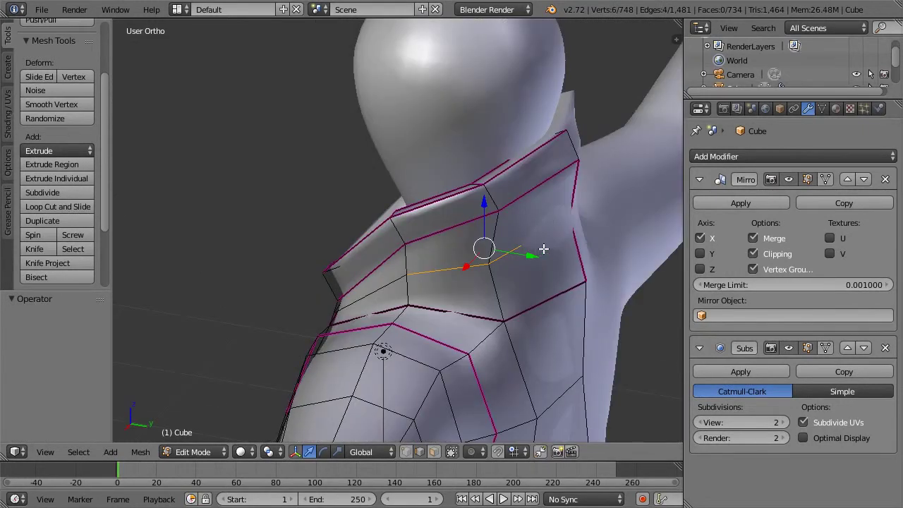
pyautogui.hotkey('shift', 'e')
pyautogui.click(558, 239)
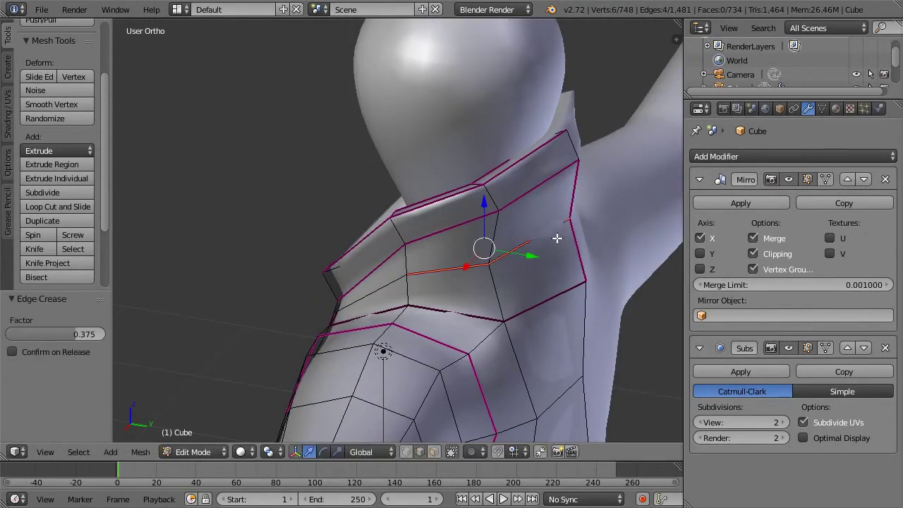
# Examine the collar's shape around the head from several angles and against the front reference sketch in solid and wireframe display
pyautogui.press('z')
pyautogui.scroll(-3, 502, 246)
pyautogui.press('z')
pyautogui.press('Tab')
pyautogui.moveTo(381, 257)
pyautogui.mouseDown(button='middle')
pyautogui.moveTo(534, 225)
pyautogui.moveTo(568, 254)
pyautogui.moveTo(542, 281)
pyautogui.moveTo(507, 228)
pyautogui.mouseUp(button='middle')
pyautogui.press('KP_1')
pyautogui.press('Tab')
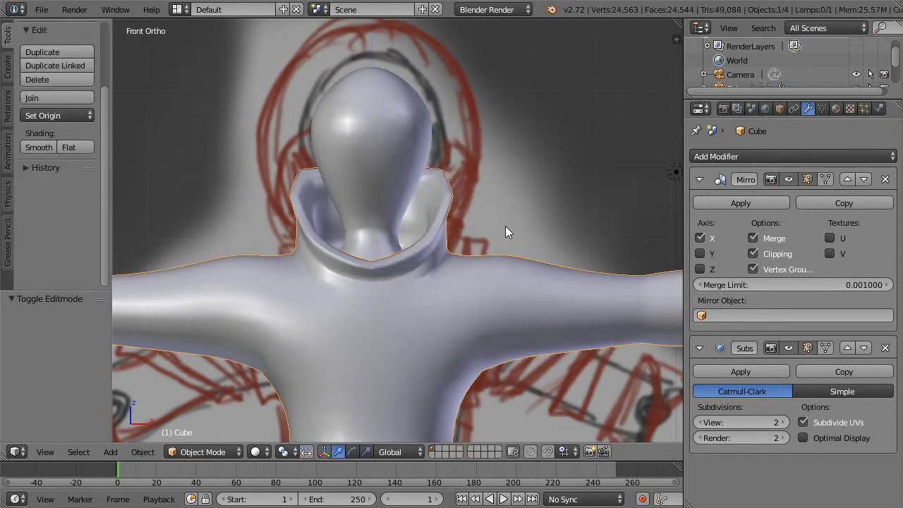
pyautogui.press('Tab')
pyautogui.press('z')
pyautogui.press('z')
pyautogui.moveTo(522, 204); pyautogui.dragTo(341, 211, button='middle')
pyautogui.scroll(-2, 341, 211)
pyautogui.press('z')
pyautogui.press('z')
pyautogui.press('KP_1')
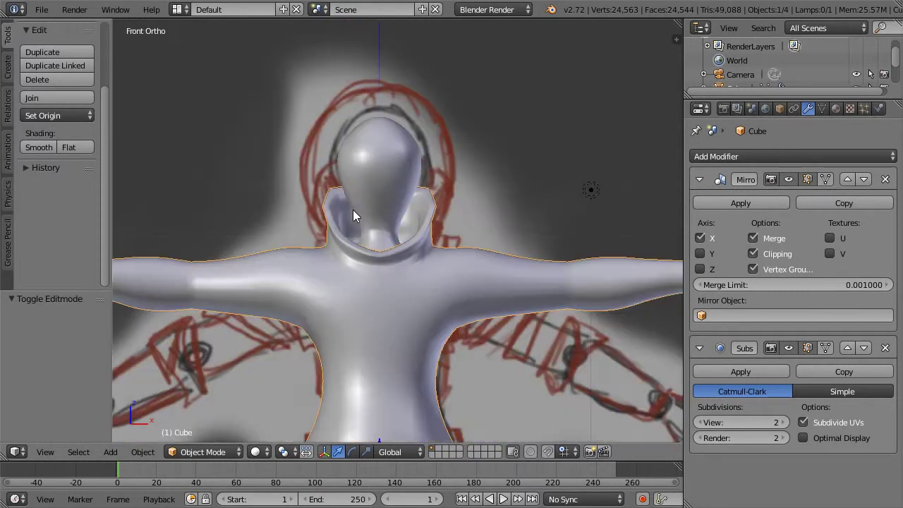
pyautogui.press('z')
pyautogui.scroll(2, 358, 209)
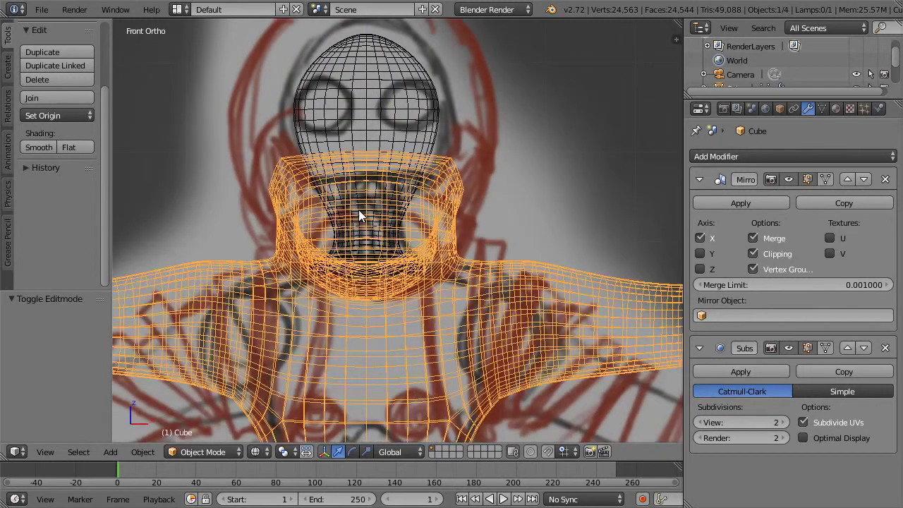
pyautogui.press('z')
pyautogui.moveTo(361, 206)
pyautogui.mouseDown(button='middle')
pyautogui.moveTo(438, 191)
pyautogui.moveTo(379, 201)
pyautogui.moveTo(476, 163)
pyautogui.moveTo(365, 161)
pyautogui.moveTo(458, 200)
pyautogui.moveTo(603, 180)
pyautogui.moveTo(551, 164)
pyautogui.moveTo(522, 177)
pyautogui.moveTo(485, 230)
pyautogui.mouseUp(button='middle')
pyautogui.press('z')
pyautogui.press('z')
# Select the centre-back seam edges of the collar's rim and outer wall and shift them slightly along Y
pyautogui.press('Tab')
pyautogui.rightClick(480, 191)
pyautogui.keyDown('shift'); pyautogui.rightClick(492, 232); pyautogui.keyUp('shift')
pyautogui.press('z')
pyautogui.scroll(2, 497, 235)
pyautogui.keyDown('shift'); pyautogui.rightClick(524, 244); pyautogui.keyUp('shift')
pyautogui.click(535, 249)
pyautogui.keyDown('shift'); pyautogui.rightClick(539, 272); pyautogui.keyUp('shift')
pyautogui.keyDown('shift'); pyautogui.rightClick(544, 284); pyautogui.keyUp('shift')
pyautogui.keyDown('shift'); pyautogui.rightClick(550, 319); pyautogui.keyUp('shift')
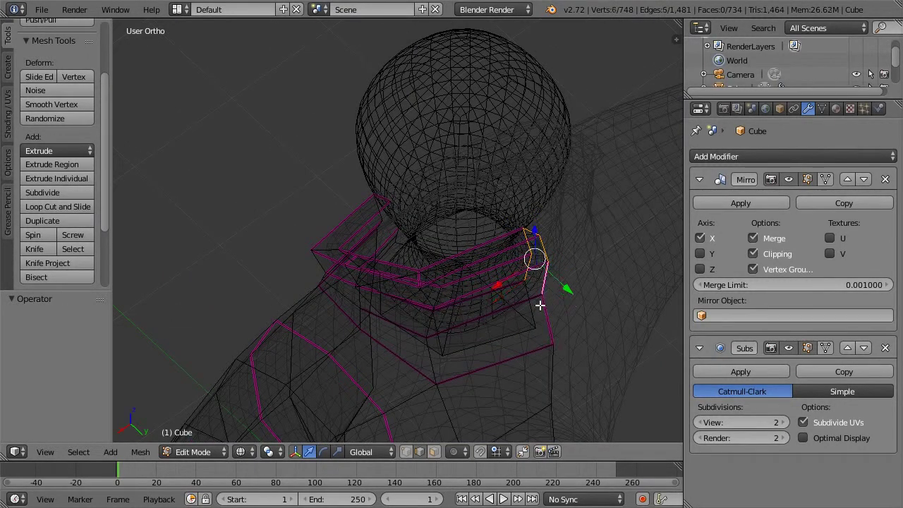
pyautogui.keyDown('shift'); pyautogui.rightClick(550, 323); pyautogui.keyUp('shift')
pyautogui.moveTo(571, 310)
pyautogui.mouseDown()
pyautogui.moveTo(583, 317)
pyautogui.moveTo(578, 310)
pyautogui.mouseUp()
# Select the three centre-back edges at the top of the collar's rim, raise them along Z, and move them 0.094 along Y
pyautogui.press('z')
pyautogui.rightClick(557, 258)
pyautogui.press('z')
pyautogui.keyDown('shift'); pyautogui.rightClick(542, 248); pyautogui.keyUp('shift')
pyautogui.keyDown('shift'); pyautogui.rightClick(543, 257); pyautogui.keyUp('shift')
pyautogui.press('z')
pyautogui.moveTo(549, 230); pyautogui.dragTo(555, 211)
pyautogui.moveTo(580, 260); pyautogui.dragTo(586, 270)
# Crease the outer centre-back edge of the collar's rim by 0.728, and also crease the adjacent top edge
pyautogui.moveTo(490, 244); pyautogui.dragTo(547, 195, button='middle')
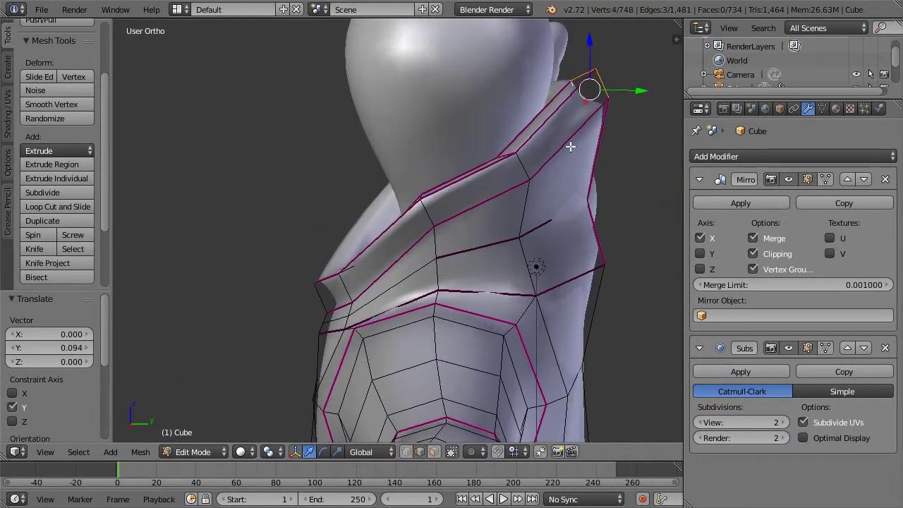
pyautogui.hotkey('shift', 'e')
pyautogui.rightClick(598, 80)
pyautogui.hotkey('shift', 'e')
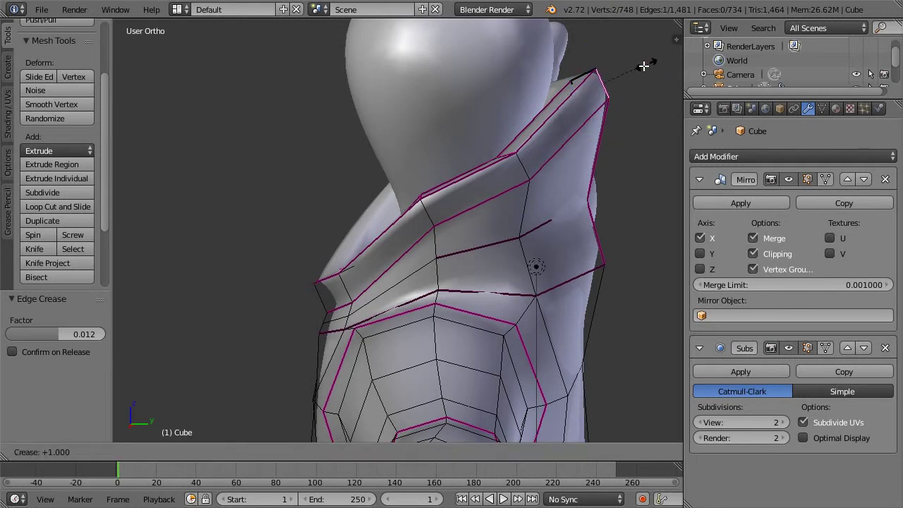
pyautogui.click(639, 70)
pyautogui.moveTo(523, 111); pyautogui.dragTo(561, 85, button='middle')
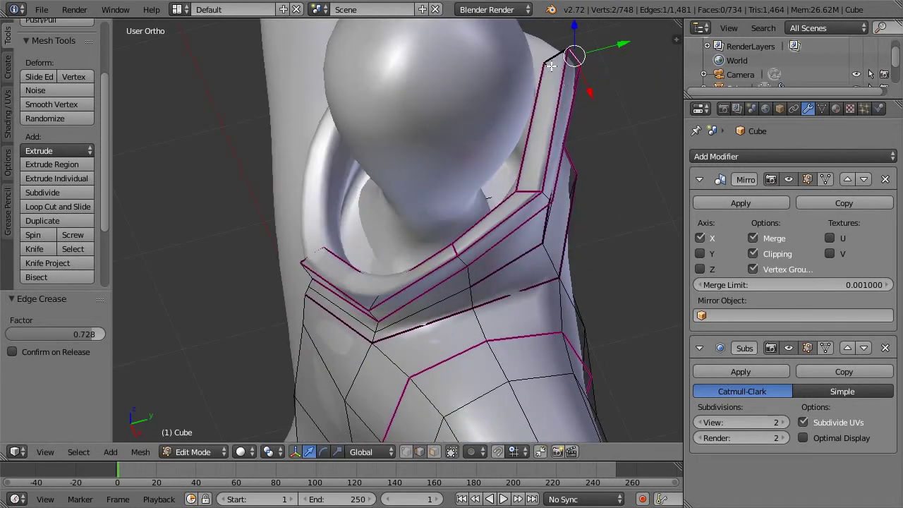
pyautogui.hotkey('shift', 'e')
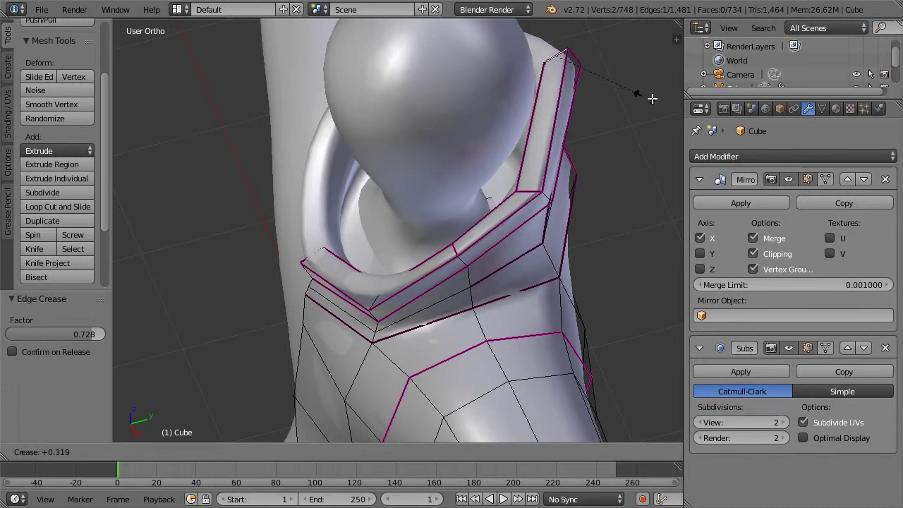
pyautogui.click(645, 101)
# Examine the smoothed collar in Object Mode from the back, front and side of the figure
pyautogui.moveTo(646, 101); pyautogui.dragTo(477, 143, button='middle')
pyautogui.press('Tab')
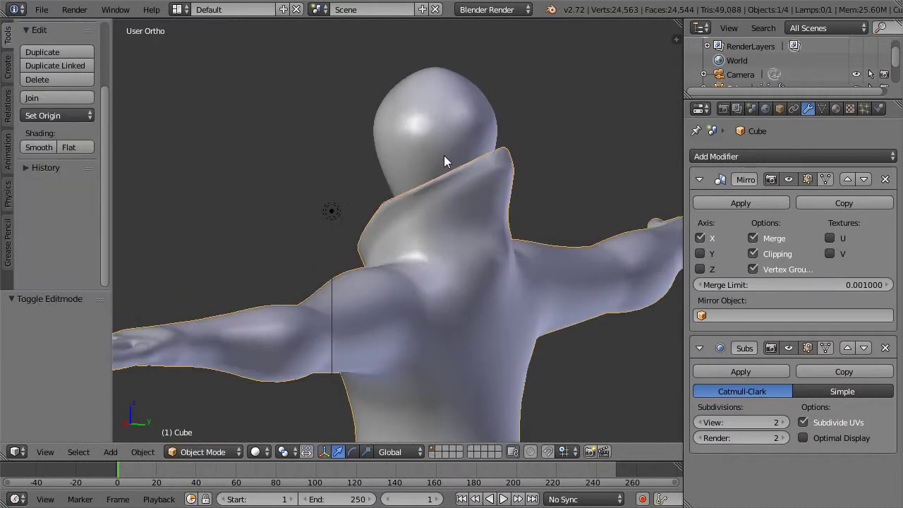
pyautogui.scroll(-3, 415, 174)
pyautogui.moveTo(532, 182); pyautogui.dragTo(571, 187, button='middle')
pyautogui.scroll(2, 480, 197)
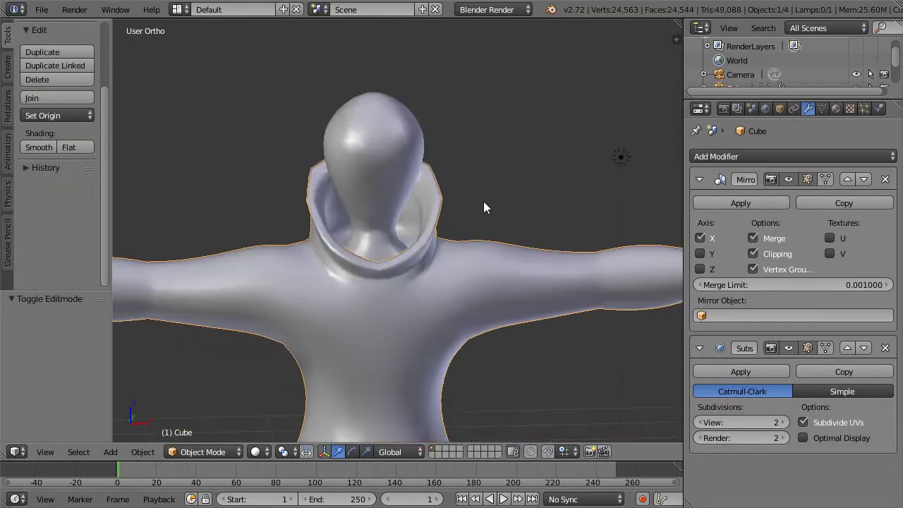
pyautogui.scroll(-1, 510, 306)
pyautogui.moveTo(490, 232); pyautogui.dragTo(457, 232, button='middle')
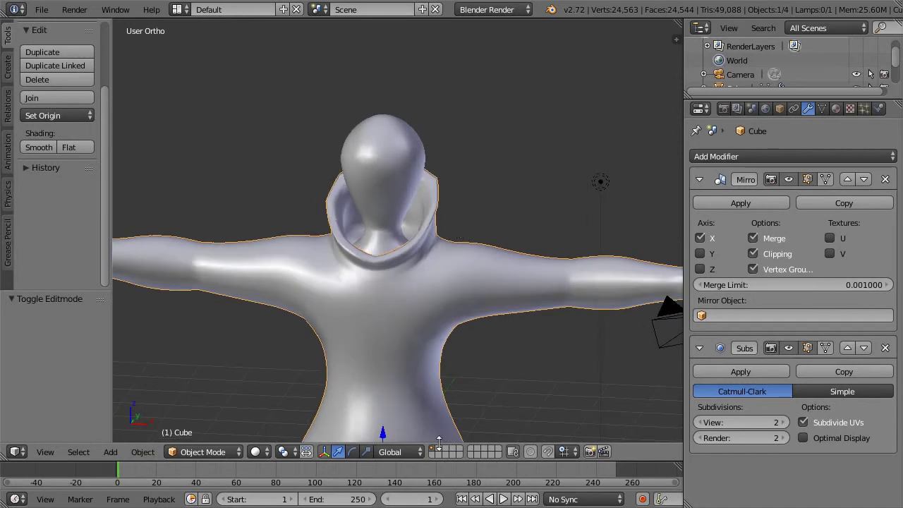
pyautogui.rightClick(388, 170)
pyautogui.scroll(-1, 453, 165)
pyautogui.moveTo(500, 184); pyautogui.dragTo(438, 210, button='middle')
pyautogui.scroll(4, 438, 210)
# Select the three edges across the collar's rim at the side of the neck and move them -0.093 along Z
pyautogui.rightClick(440, 220)
pyautogui.press('Tab')
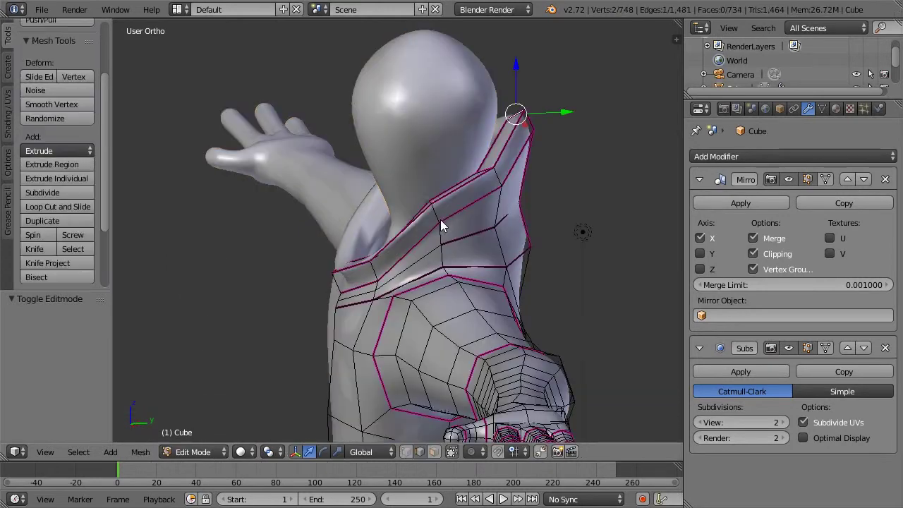
pyautogui.rightClick(435, 210)
pyautogui.keyDown('shift'); pyautogui.rightClick(432, 202); pyautogui.keyUp('shift')
pyautogui.scroll(4, 431, 203)
pyautogui.moveTo(449, 188); pyautogui.dragTo(563, 178, button='middle')
pyautogui.moveTo(474, 175)
pyautogui.mouseDown(button='middle')
pyautogui.moveTo(575, 162)
pyautogui.moveTo(497, 158)
pyautogui.mouseUp(button='middle')
pyautogui.press('z')
pyautogui.moveTo(432, 161); pyautogui.dragTo(419, 162, button='middle')
pyautogui.keyDown('shift'); pyautogui.rightClick(431, 151); pyautogui.keyUp('shift')
pyautogui.hotkey('ctrl', 'z')
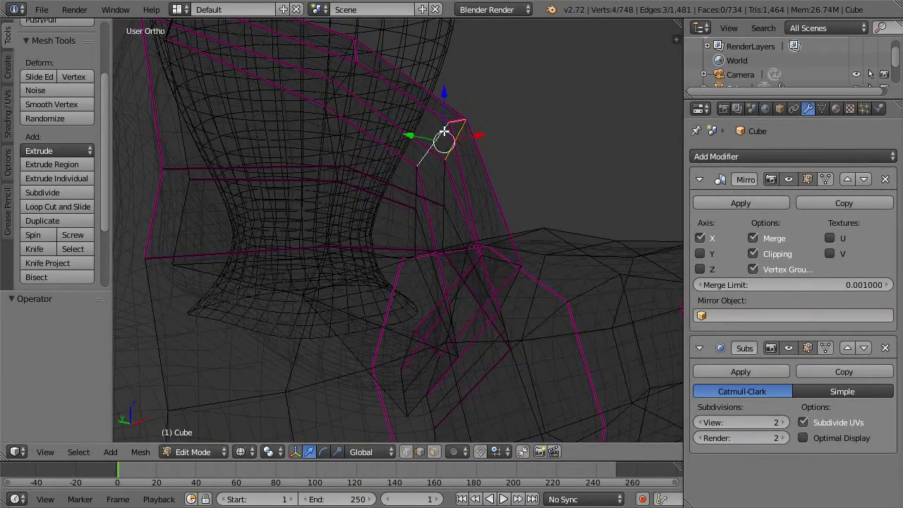
pyautogui.keyDown('shift'); pyautogui.rightClick(445, 132); pyautogui.keyUp('shift')
pyautogui.press('z')
pyautogui.moveTo(445, 99); pyautogui.dragTo(441, 112)
pyautogui.click(478, 125)
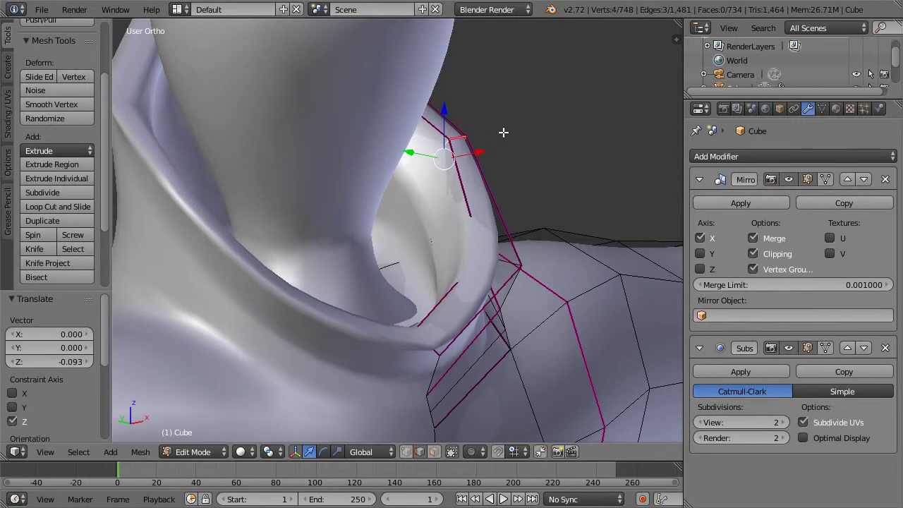
# Move the same side rim edges slightly lower freehand in a side-on view, and clear the selection
pyautogui.moveTo(406, 140); pyautogui.dragTo(347, 146, button='middle')
pyautogui.moveTo(492, 127); pyautogui.dragTo(484, 125, button='middle')
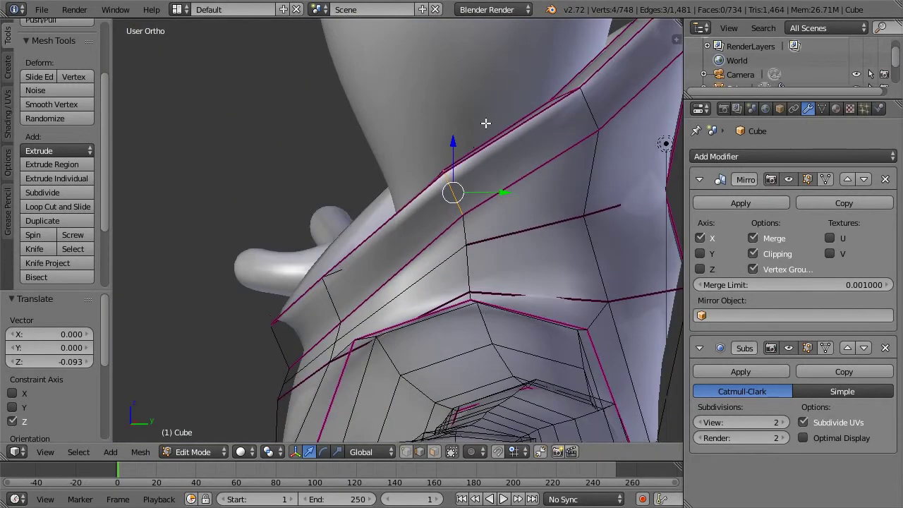
pyautogui.press('g')
pyautogui.click(487, 157)
pyautogui.press('a')
# Examine the head mesh and finished collar against the front reference sketch in solid and wireframe display
pyautogui.press('z')
pyautogui.scroll(-5, 446, 171)
pyautogui.press('z')
pyautogui.moveTo(363, 175); pyautogui.dragTo(498, 182, button='middle')
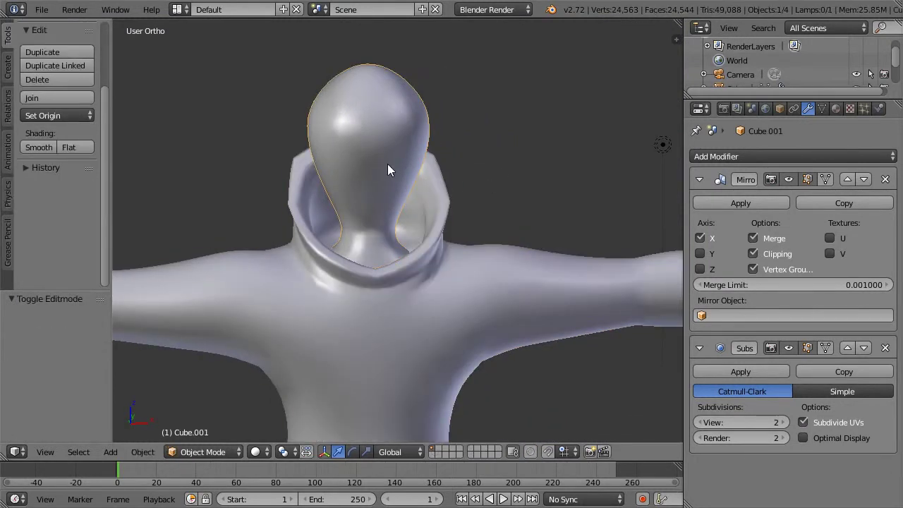
pyautogui.press('Tab')
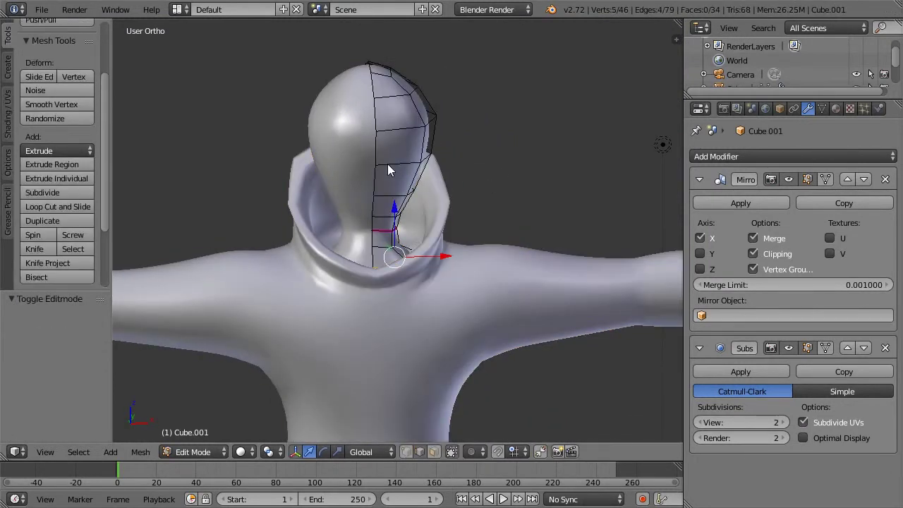
pyautogui.press('KP_1')
pyautogui.moveTo(477, 148); pyautogui.dragTo(351, 165, button='middle')
pyautogui.moveTo(440, 166)
pyautogui.mouseDown(button='middle')
pyautogui.moveTo(476, 161)
pyautogui.moveTo(457, 165)
pyautogui.mouseUp(button='middle')
pyautogui.press('KP_1')
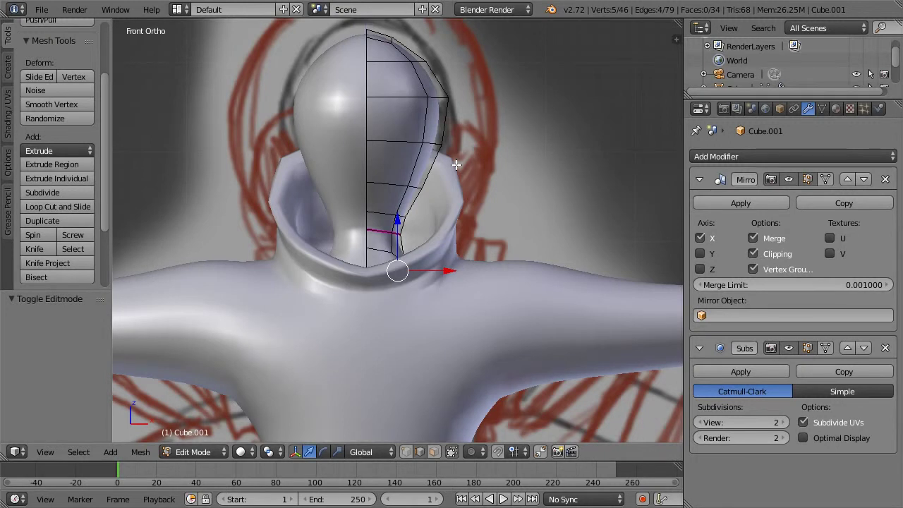
pyautogui.press('Tab')
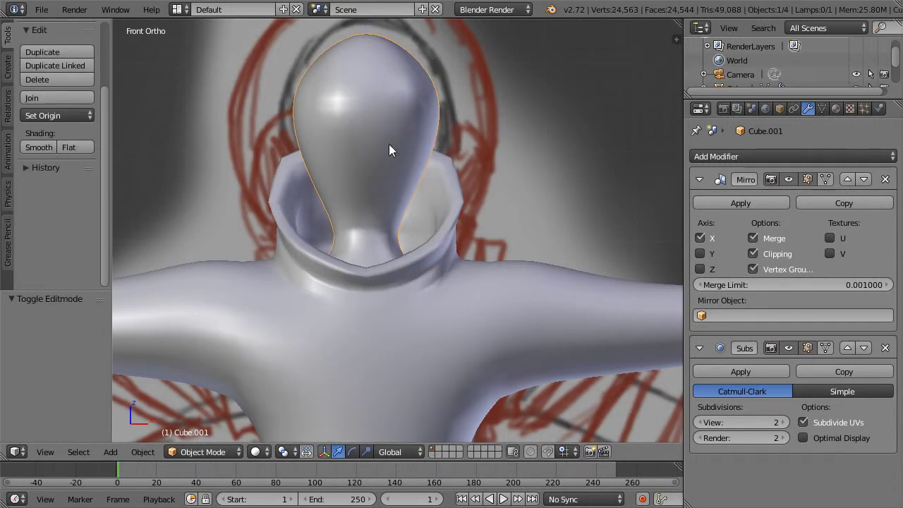
pyautogui.press('z')
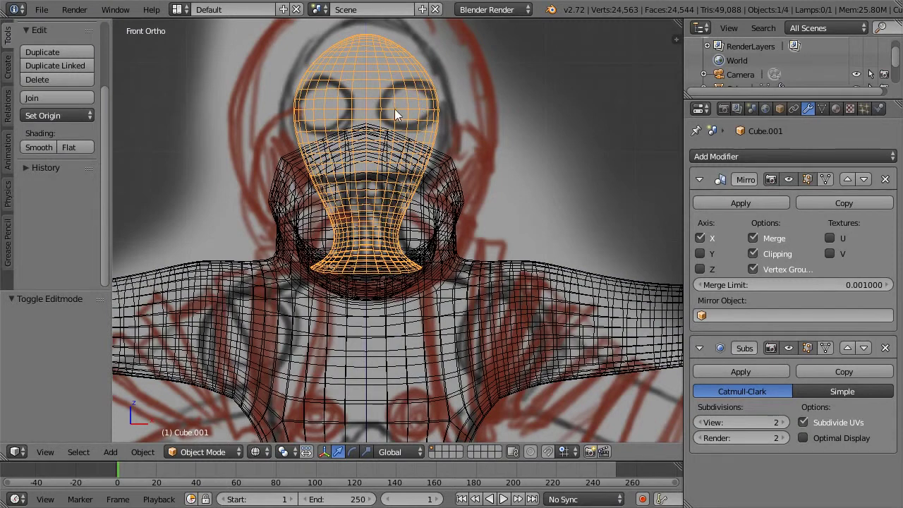
pyautogui.press('z')
# Add a UV sphere with 32 segments, 16 rings and size 1.000
pyautogui.hotkey('shift', 'a')
pyautogui.moveTo(472, 153)
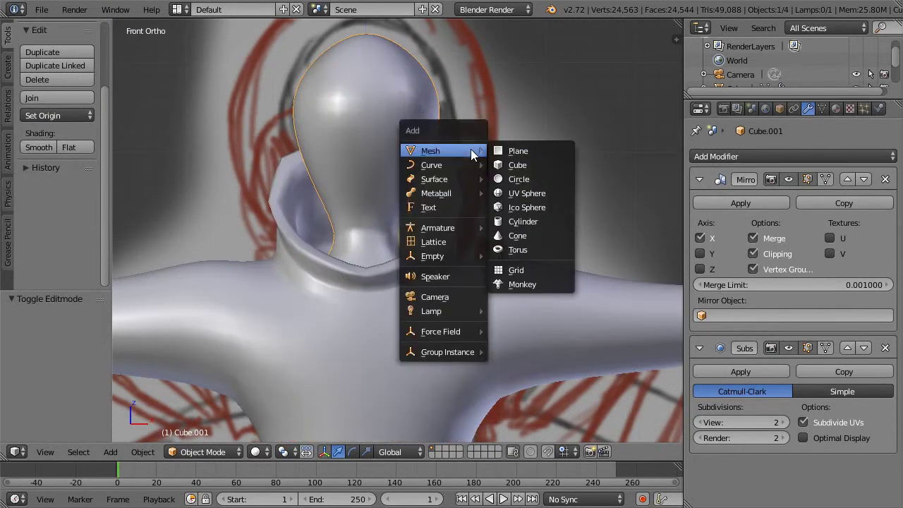
pyautogui.click(538, 192)
pyautogui.press('z')
pyautogui.scroll(-6, 537, 191)
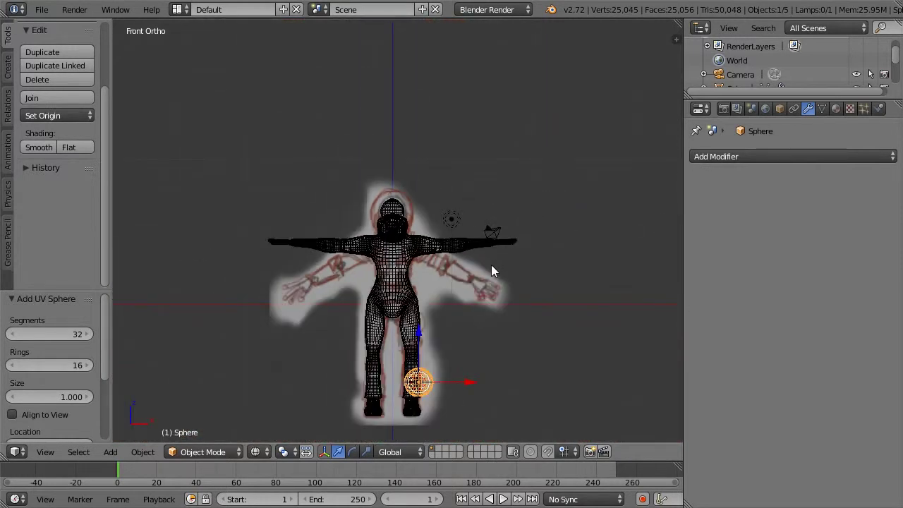
pyautogui.press('KP_3')
pyautogui.scroll(3, 492, 265)
pyautogui.keyDown('shift'); pyautogui.scroll(-5, 491, 157); pyautogui.keyUp('shift')
pyautogui.press('z')
pyautogui.scroll(4, 477, 297)
# Move the sphere to the second layer and show only that layer
pyautogui.press('m')
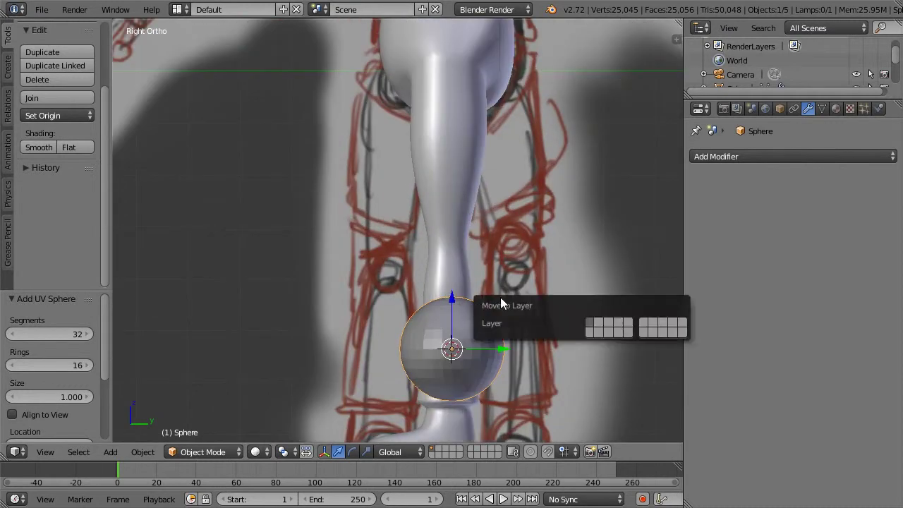
pyautogui.click(601, 321)
pyautogui.click(440, 448)
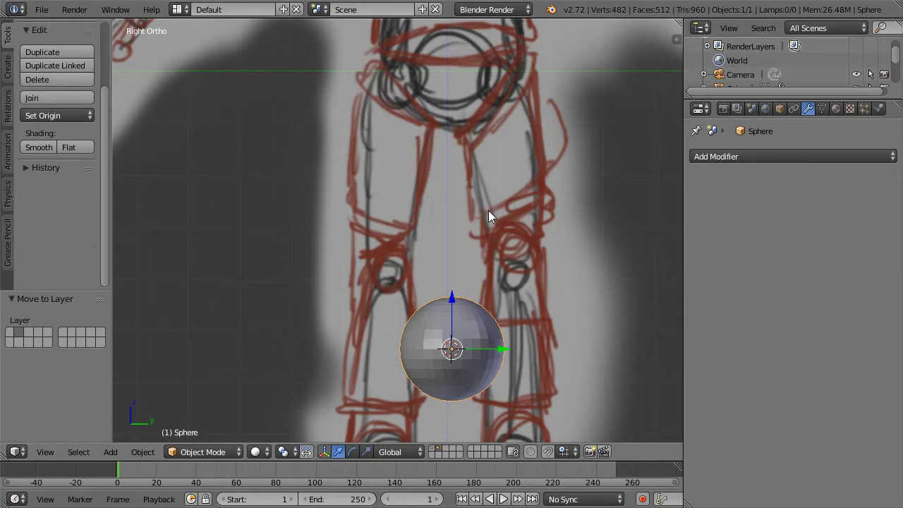
# Open the 3D view's properties and turn off the background images
pyautogui.click(676, 41)
pyautogui.scroll(-5, 602, 282)
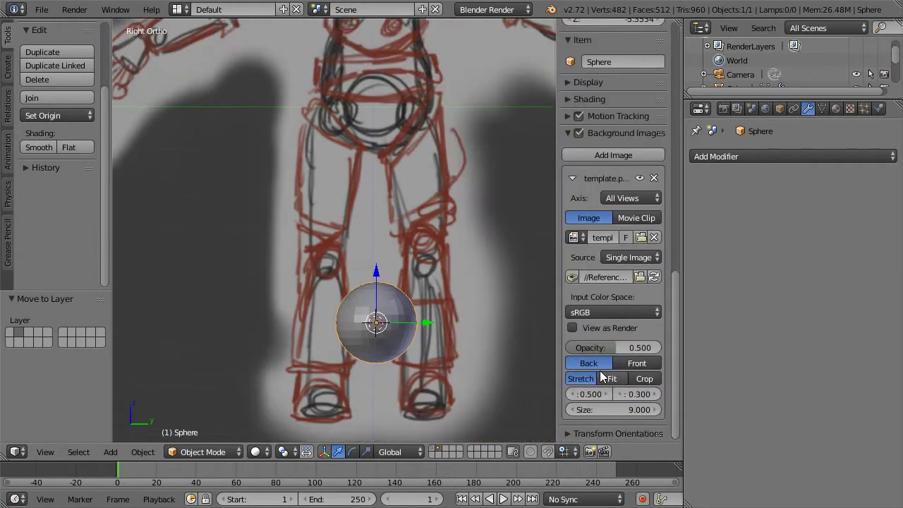
pyautogui.click(579, 133)
pyautogui.scroll(2, 431, 271)
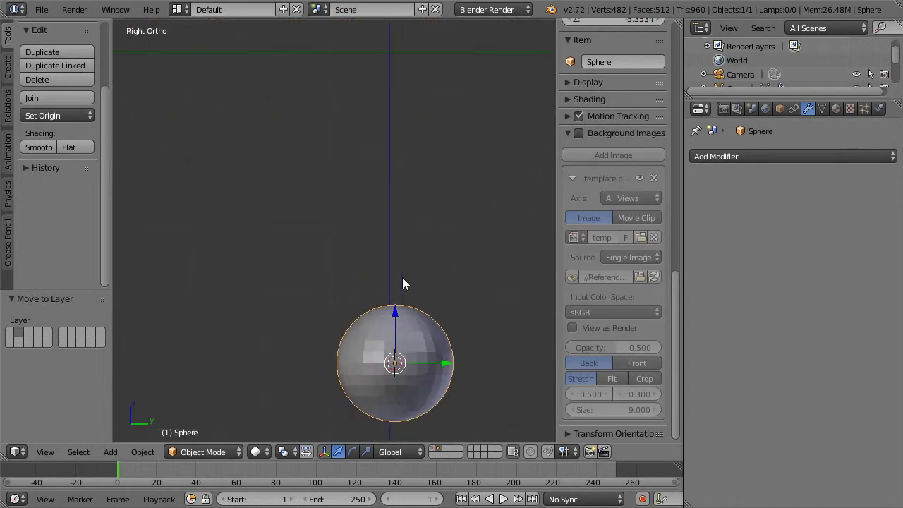
pyautogui.press('Tab')
pyautogui.press('r')
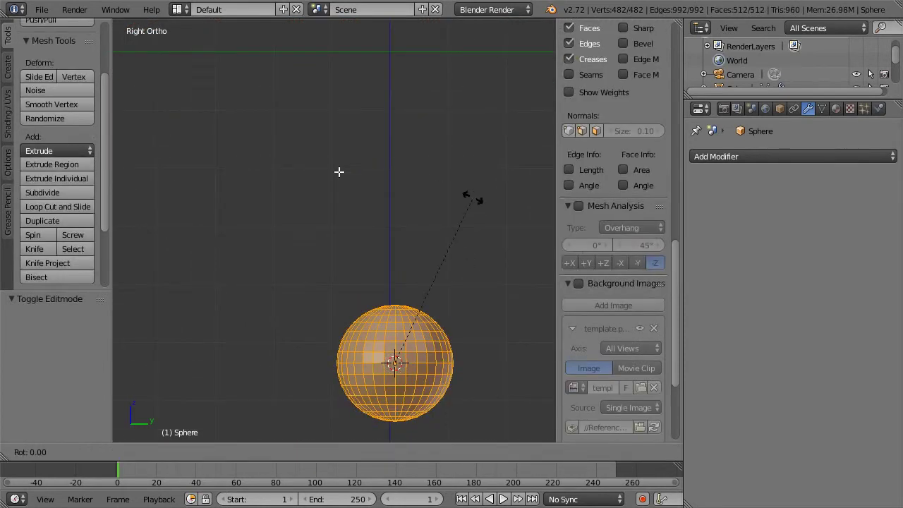
pyautogui.rightClick(252, 280)
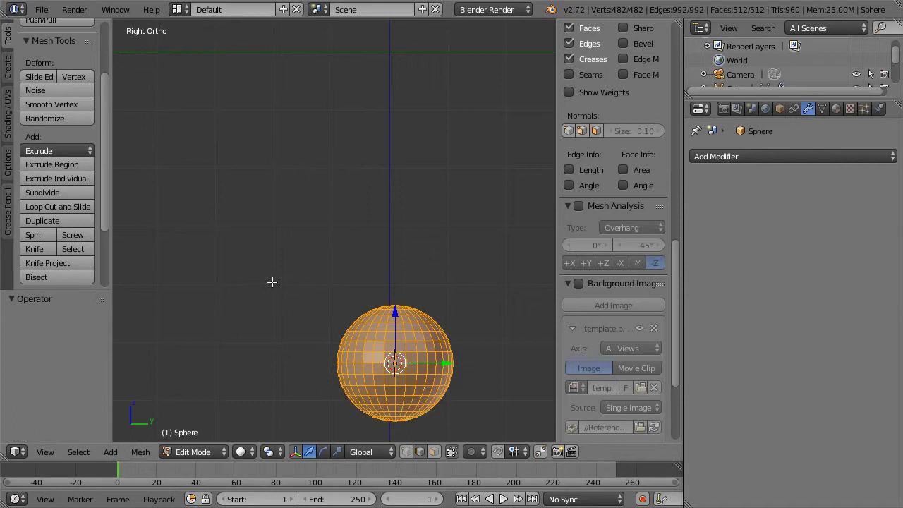
pyautogui.scroll(-3, 251, 283)
pyautogui.press('Tab')
# Delete the sphere and snap the 3D cursor to the scene's centre
pyautogui.press('x')
pyautogui.click(252, 278)
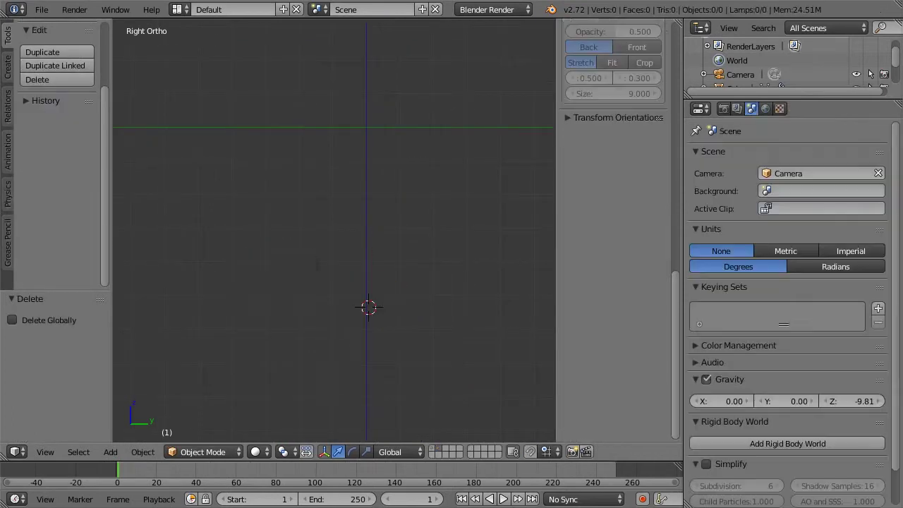
pyautogui.hotkey('shift', 'a')
pyautogui.hotkey('shift', 's')
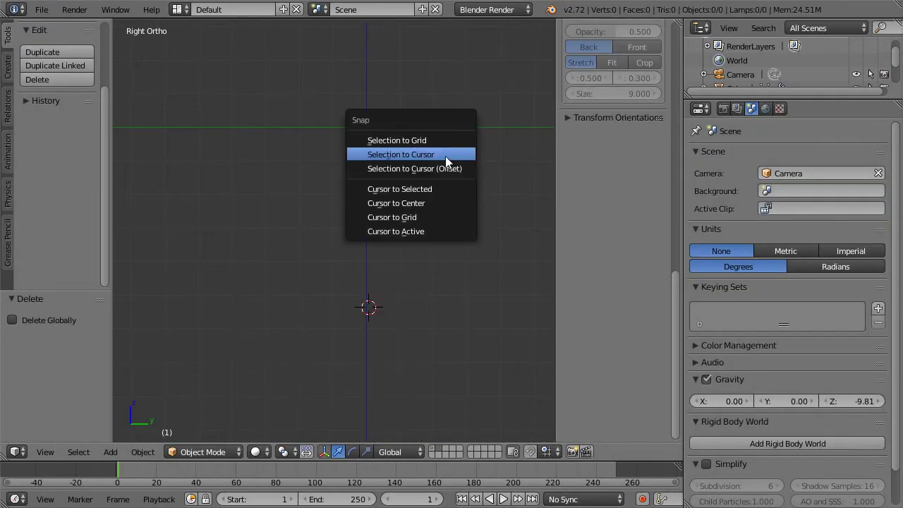
pyautogui.click(435, 202)
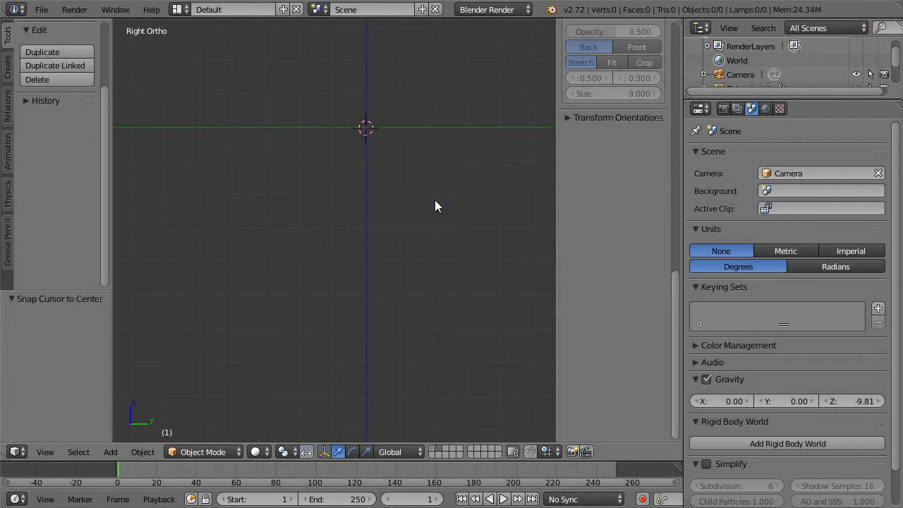
# Add a UV sphere at the cursor and rotate its whole mesh -90° in the side view
pyautogui.hotkey('shift', 'a')
pyautogui.click(478, 243)
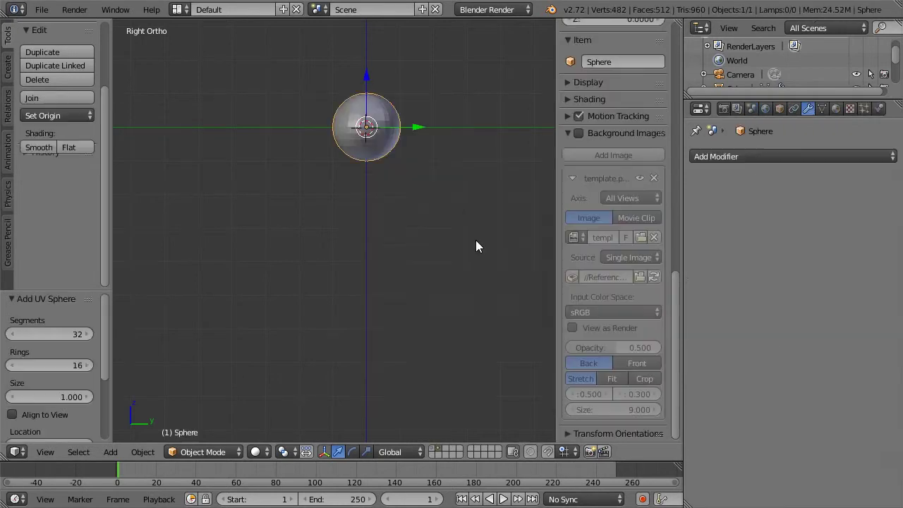
pyautogui.press('Tab')
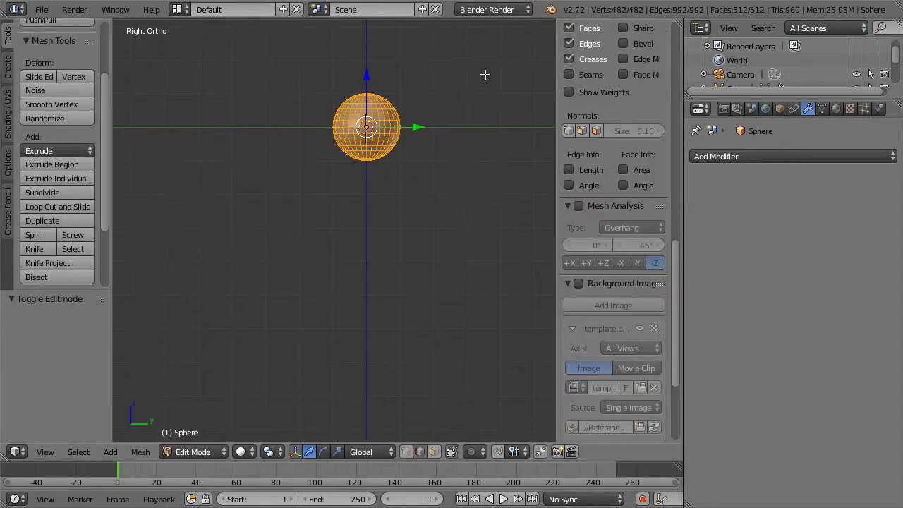
pyautogui.press('r')
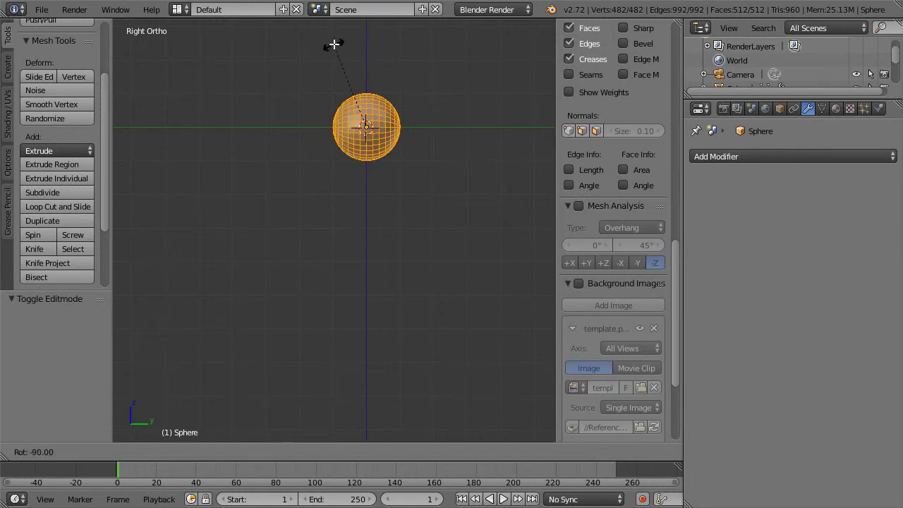
pyautogui.click(333, 44)
pyautogui.scroll(4, 392, 120)
pyautogui.moveTo(392, 121); pyautogui.dragTo(452, 114, button='middle')
pyautogui.scroll(-3, 316, 79)
pyautogui.keyDown('shift'); pyautogui.moveTo(317, 79); pyautogui.dragTo(338, 156, button='middle'); pyautogui.keyUp('shift')
pyautogui.scroll(4, 342, 171)
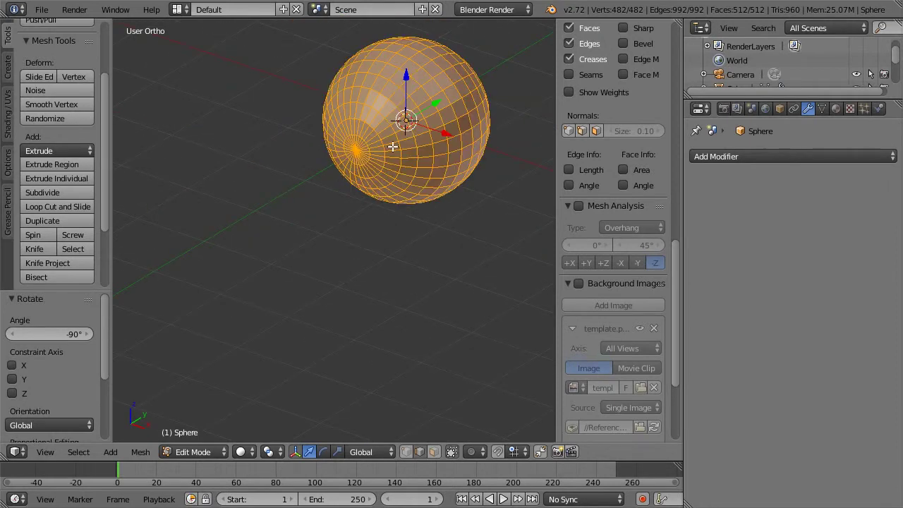
pyautogui.press('KP_1')
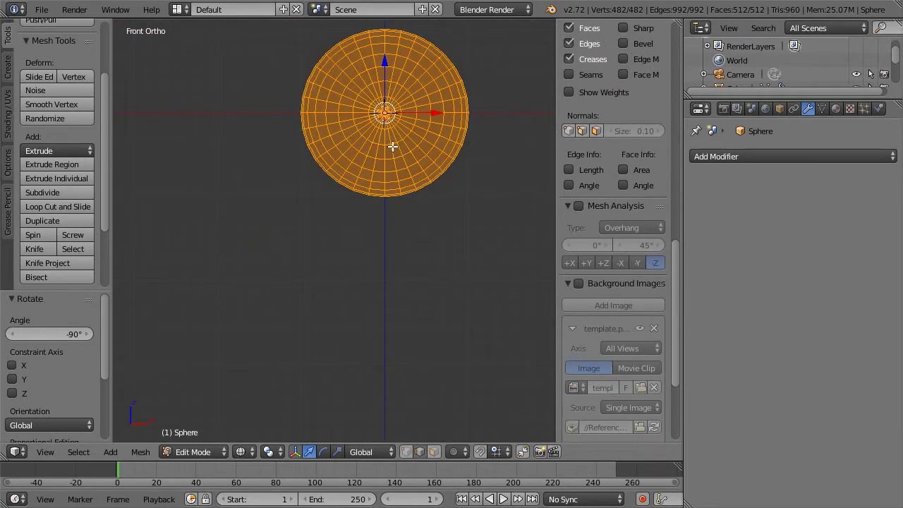
# Switch to solid shading and face selection, and select only the innermost ring of triangular faces around the sphere's front pole
pyautogui.press('Tab')
pyautogui.moveTo(430, 115); pyautogui.dragTo(389, 170, button='middle')
pyautogui.press('z')
pyautogui.scroll(3, 402, 147)
pyautogui.press('Tab')
pyautogui.rightClick(367, 147)
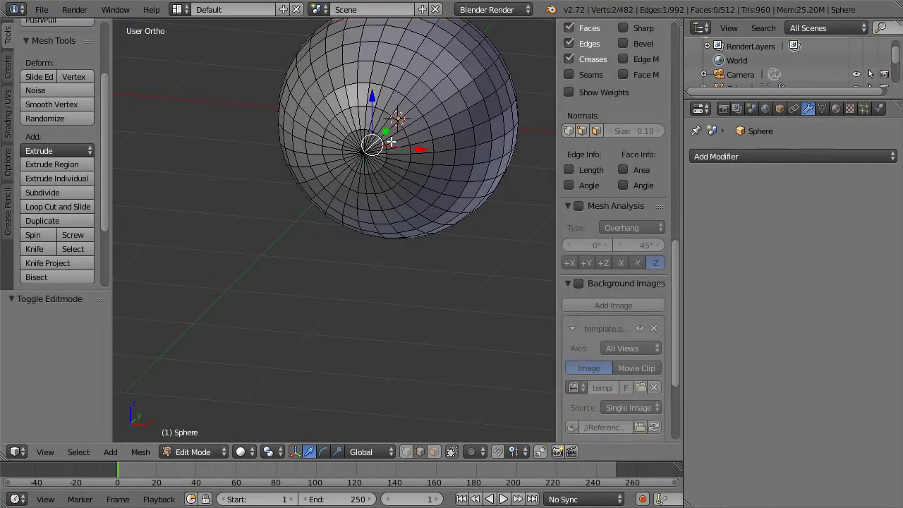
pyautogui.click(434, 452)
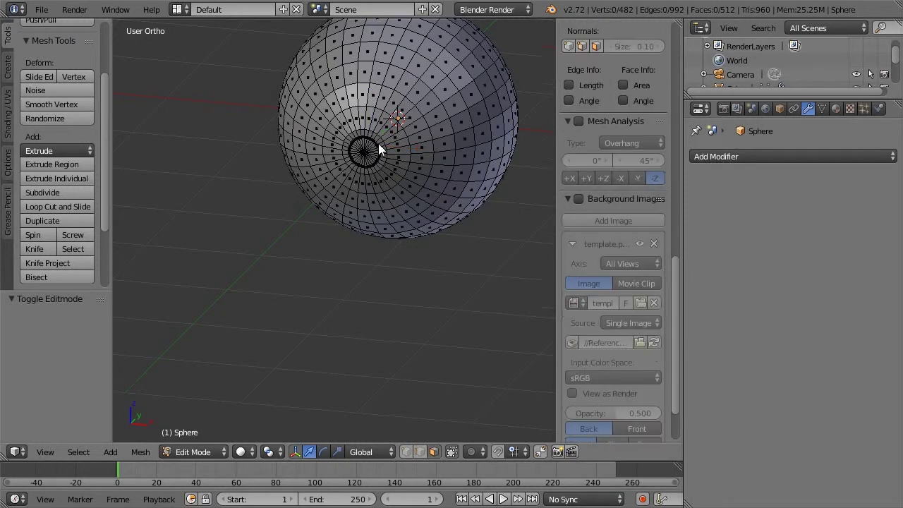
pyautogui.click(372, 144)
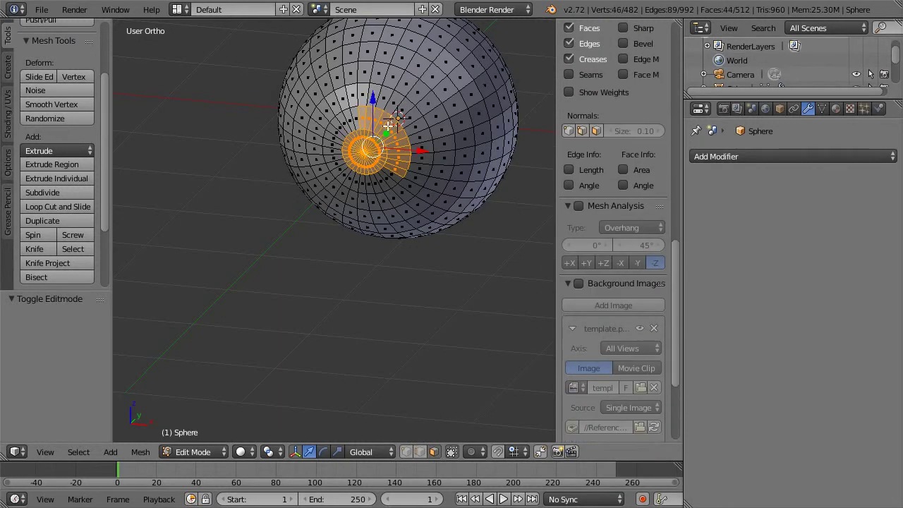
pyautogui.moveTo(367, 104)
pyautogui.mouseDown(button='middle')
pyautogui.moveTo(403, 132)
pyautogui.moveTo(414, 170)
pyautogui.mouseUp(button='middle')
pyautogui.rightClick(437, 161)
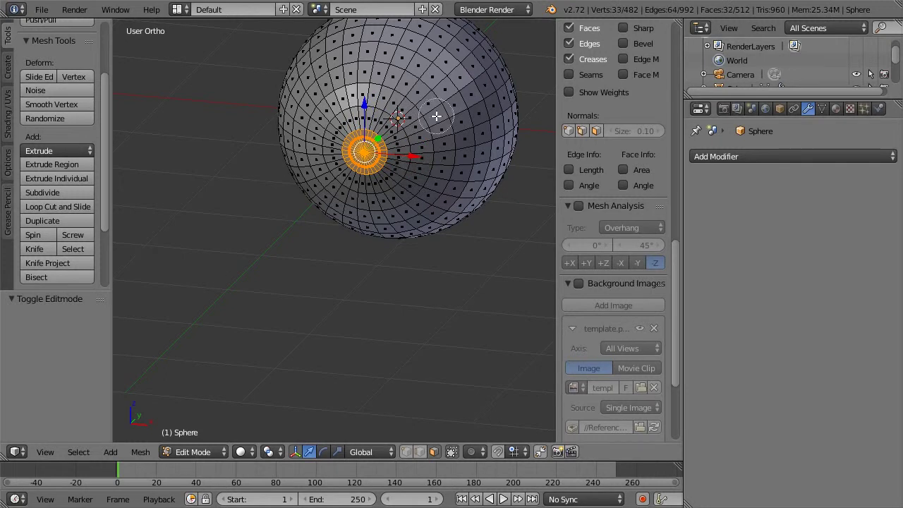
pyautogui.press('c')
pyautogui.moveTo(438, 118); pyautogui.dragTo(439, 148)
pyautogui.moveTo(408, 97)
pyautogui.mouseDown(button='middle')
pyautogui.moveTo(434, 166)
pyautogui.moveTo(428, 161)
pyautogui.moveTo(424, 127)
pyautogui.moveTo(463, 145)
pyautogui.moveTo(465, 164)
pyautogui.mouseUp(button='middle')
pyautogui.rightClick(435, 148)
# Move the selected front pole faces 0.192 along Y into the sphere
pyautogui.moveTo(431, 124); pyautogui.dragTo(380, 137, button='middle')
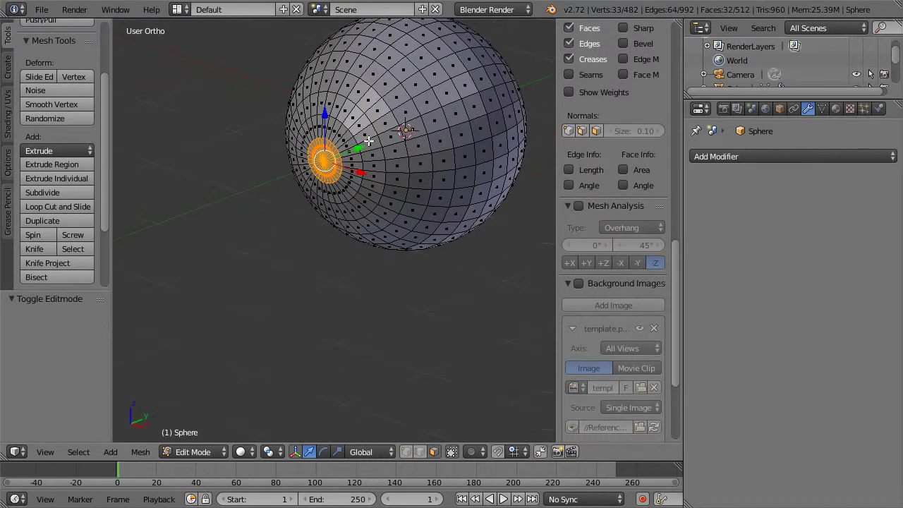
pyautogui.moveTo(357, 151); pyautogui.dragTo(372, 144)
pyautogui.click(371, 144)
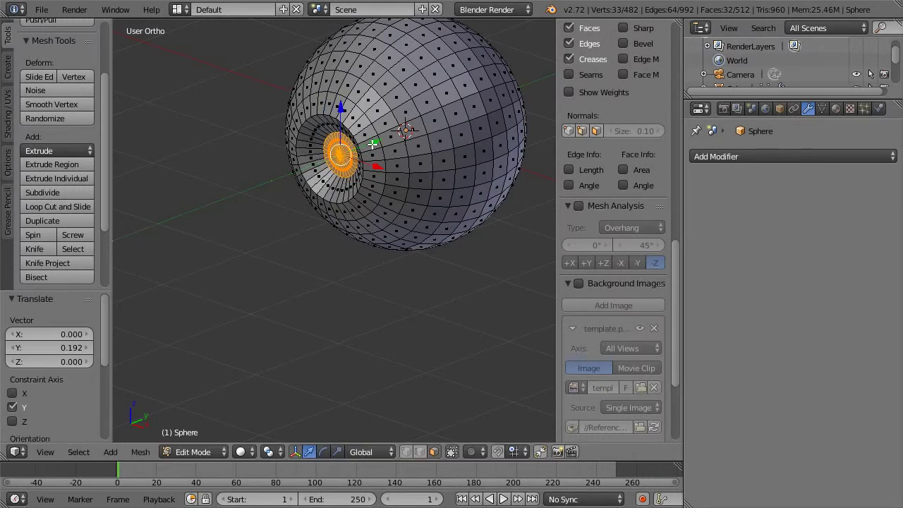
# Extrude the recessed pole faces and move them about 0.36 along Y, deeper into the sphere
pyautogui.moveTo(372, 144); pyautogui.dragTo(338, 121, button='middle')
pyautogui.press('e')
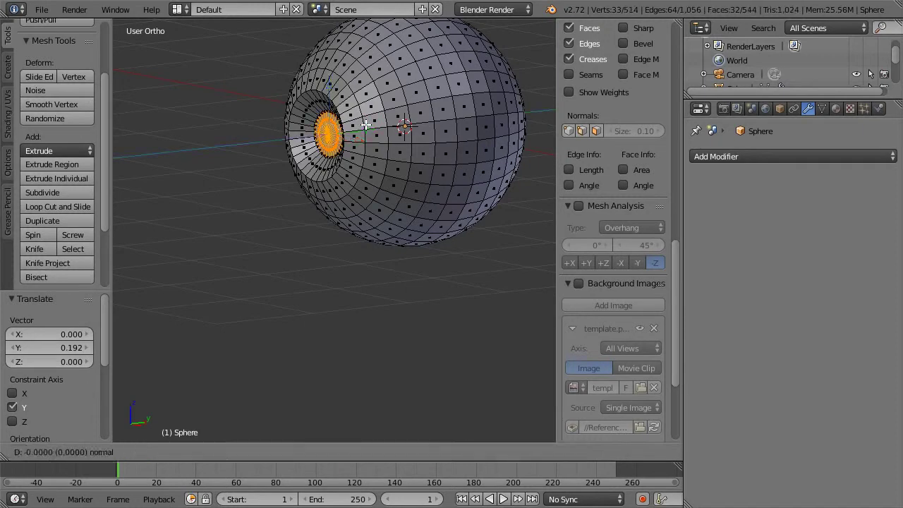
pyautogui.rightClick(366, 126)
pyautogui.press('g')
pyautogui.press('y')
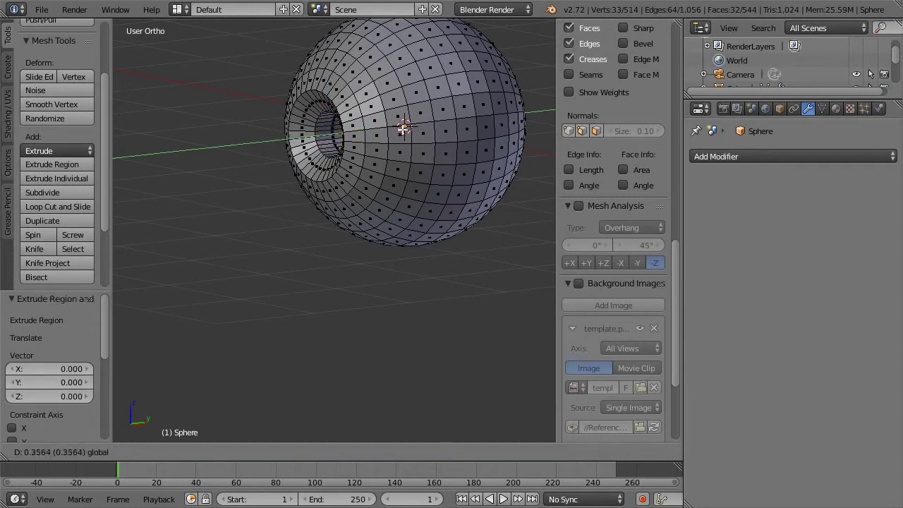
pyautogui.click(402, 125)
# Examine the recessed hole of the sphere outside mesh editing, in solid and wireframe shading
pyautogui.moveTo(402, 126)
pyautogui.mouseDown(button='middle')
pyautogui.moveTo(446, 101)
pyautogui.moveTo(327, 137)
pyautogui.moveTo(387, 105)
pyautogui.moveTo(401, 137)
pyautogui.moveTo(328, 135)
pyautogui.moveTo(337, 128)
pyautogui.moveTo(404, 145)
pyautogui.mouseUp(button='middle')
pyautogui.press('Tab')
pyautogui.press('z')
pyautogui.scroll(4, 368, 136)
pyautogui.press('z')
pyautogui.scroll(-3, 391, 113)
pyautogui.press('Tab')
pyautogui.scroll(1, 419, 145)
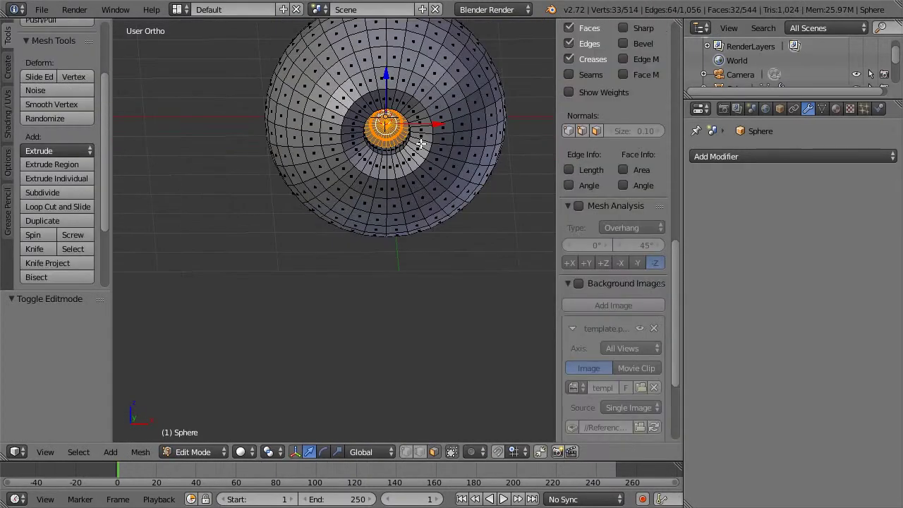
# Undo the extrusion and the inward move of the front pole faces
pyautogui.hotkey('ctrl', 'z')
pyautogui.hotkey('ctrl', 'z')
pyautogui.hotkey('ctrl', 'z')
pyautogui.hotkey('ctrl', 'z')
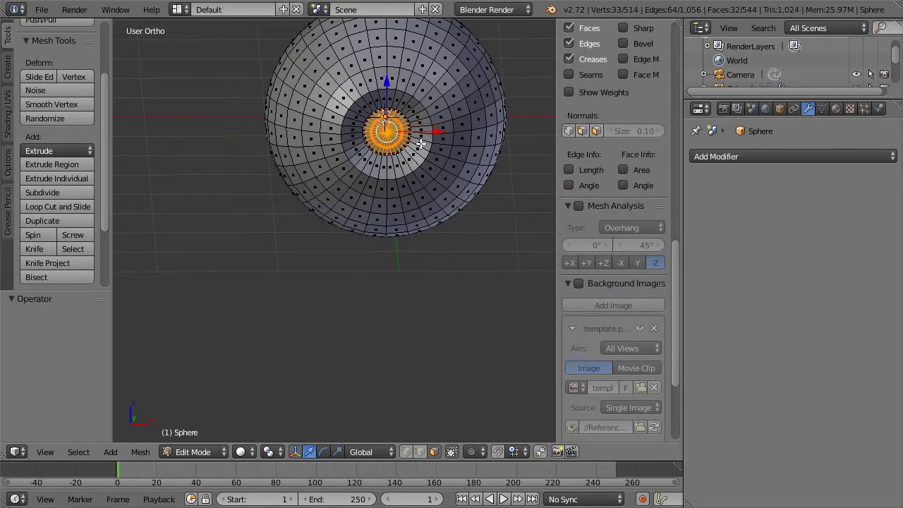
# Extend the face selection to the two innermost rings around the sphere's front pole
pyautogui.press('c')
pyautogui.moveTo(380, 115)
pyautogui.mouseDown()
pyautogui.moveTo(404, 134)
pyautogui.moveTo(398, 146)
pyautogui.moveTo(372, 134)
pyautogui.mouseUp()
pyautogui.rightClick(372, 135)
pyautogui.moveTo(434, 119); pyautogui.dragTo(393, 120, button='middle')
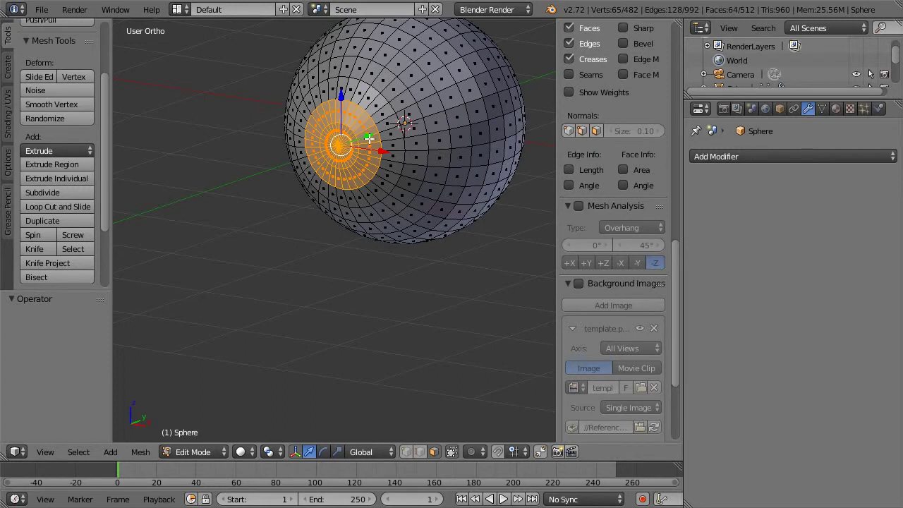
# Move the two selected face rings 0.198 along Y into the sphere and scale them to 0.741
pyautogui.press('e')
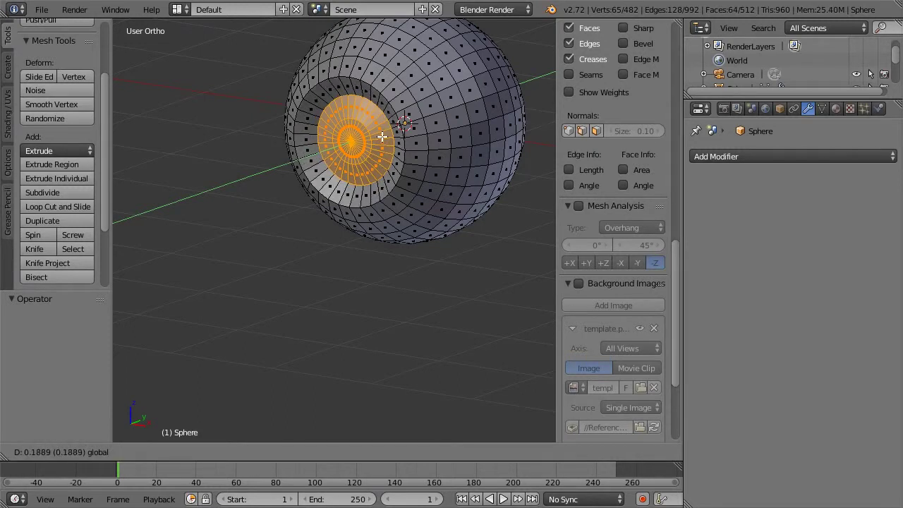
pyautogui.click(385, 134)
pyautogui.press('s')
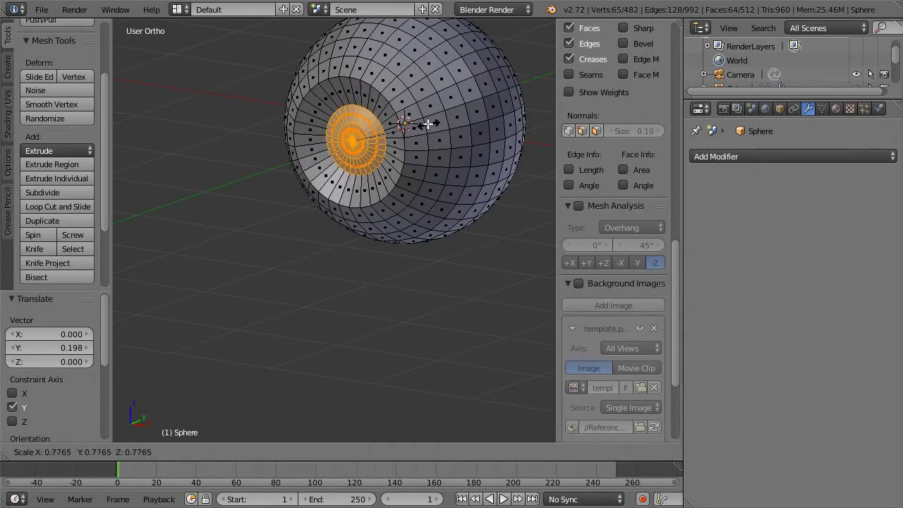
pyautogui.click(423, 123)
pyautogui.moveTo(375, 110)
pyautogui.mouseDown(button='middle')
pyautogui.moveTo(415, 93)
pyautogui.moveTo(404, 111)
pyautogui.moveTo(439, 113)
pyautogui.mouseUp(button='middle')
pyautogui.moveTo(389, 128); pyautogui.dragTo(364, 130, button='middle')
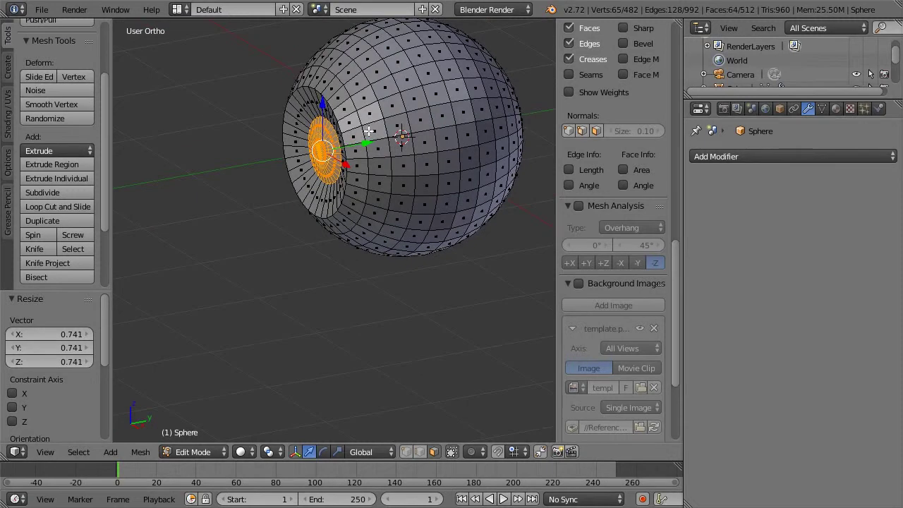
# Extrude the scaled-down faces about 0.26 inward to form the pupil hole, and return to Object Mode
pyautogui.press('e')
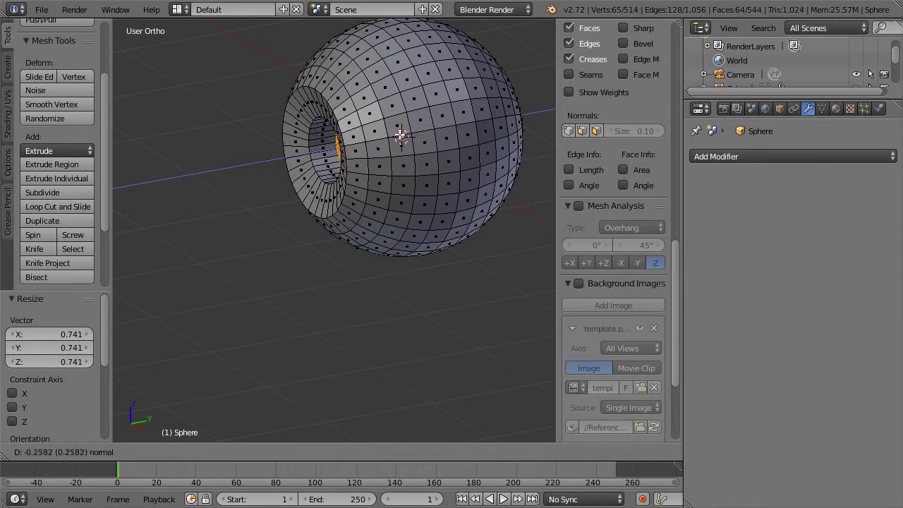
pyautogui.click(407, 135)
pyautogui.moveTo(402, 137)
pyautogui.mouseDown(button='middle')
pyautogui.moveTo(433, 99)
pyautogui.moveTo(372, 131)
pyautogui.moveTo(406, 131)
pyautogui.mouseUp(button='middle')
pyautogui.press('Tab')
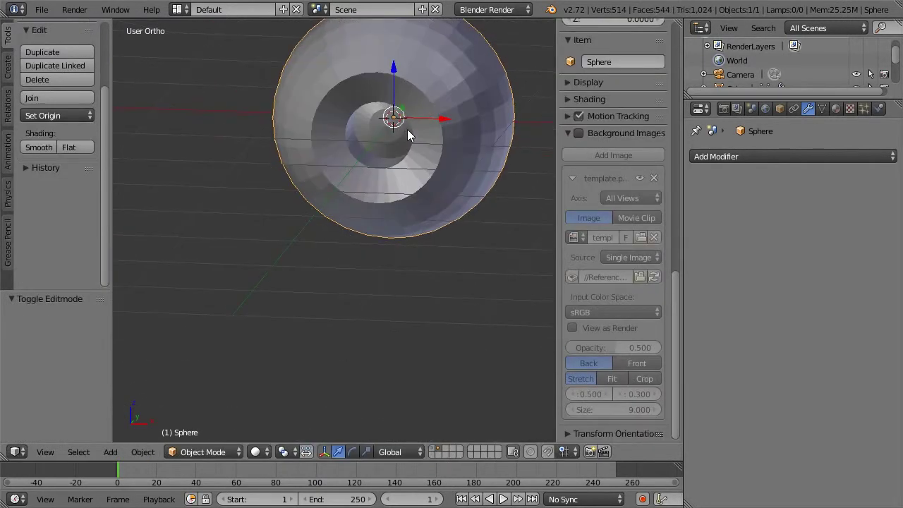
pyautogui.keyDown('shift'); pyautogui.moveTo(451, 110); pyautogui.dragTo(445, 160, button='middle'); pyautogui.keyUp('shift')
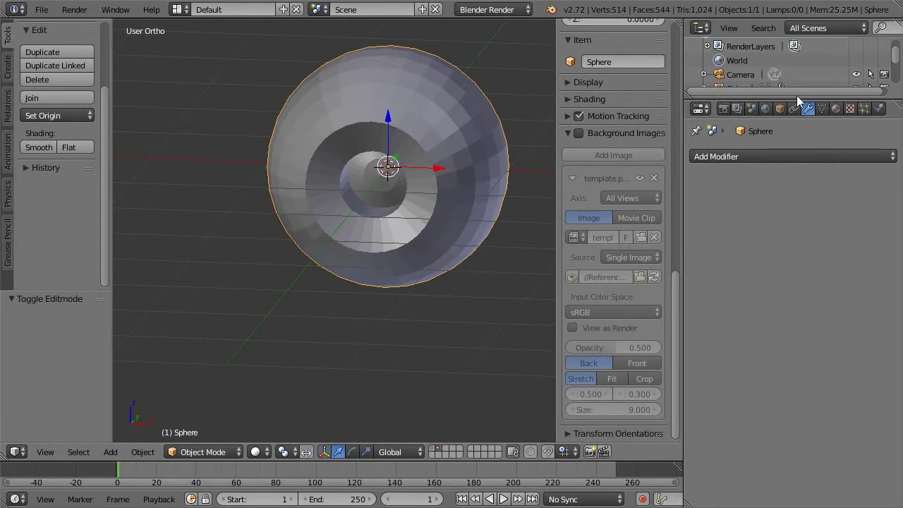
# Create a new material for the sphere and name it sclera
pyautogui.click(837, 112)
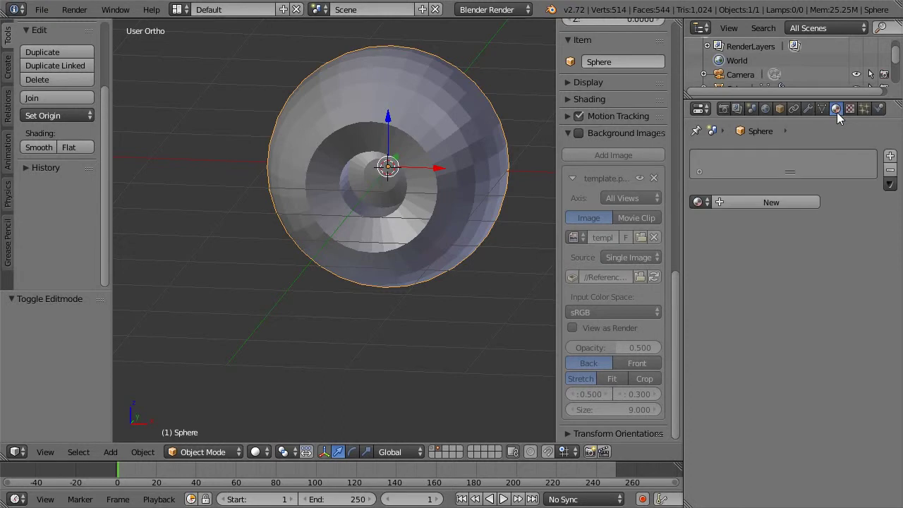
pyautogui.click(767, 197)
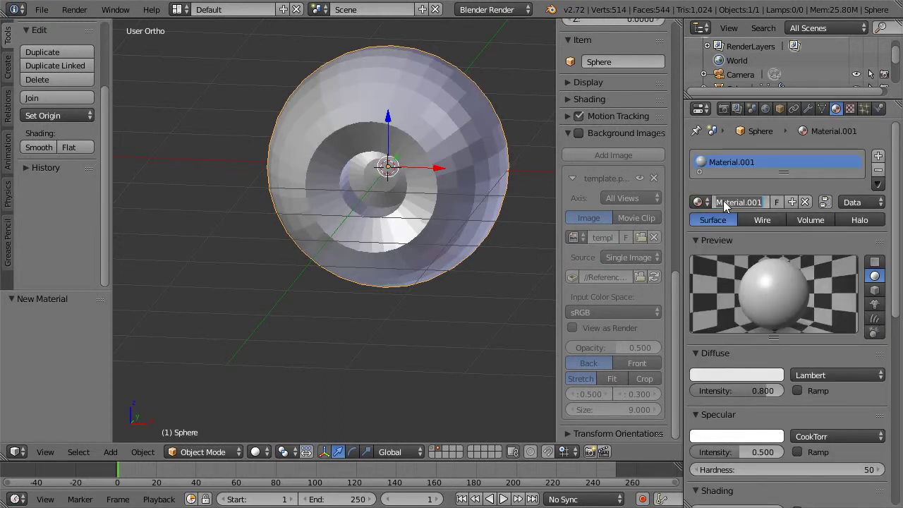
pyautogui.write('sclera')
pyautogui.press('Return')
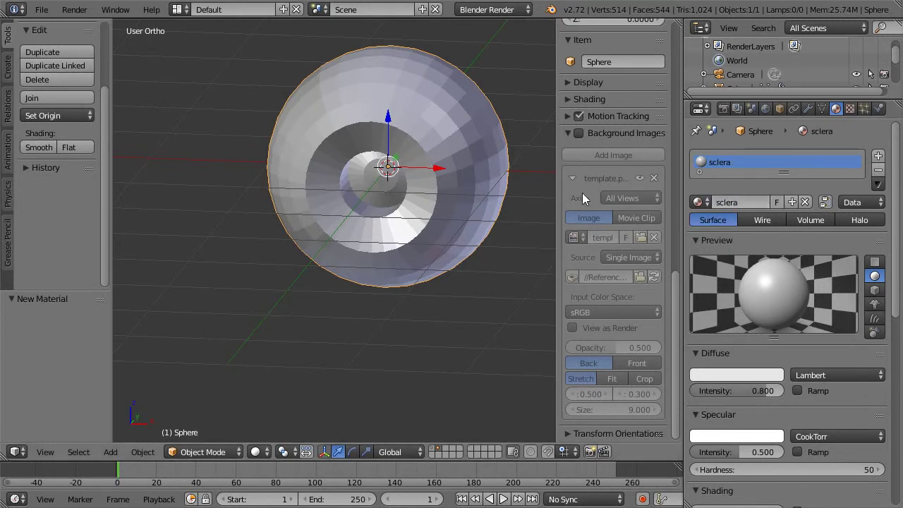
# Apply smooth shading to the sphere and return to editing its mesh
pyautogui.press('Tab')
pyautogui.press('Tab')
pyautogui.click(32, 145)
pyautogui.press('Tab')
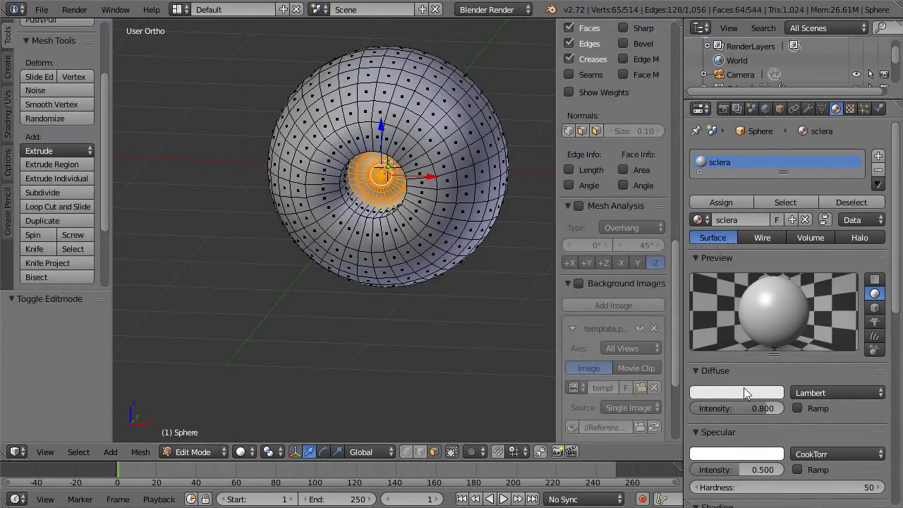
# Tint the sclera material's diffuse colour to a slightly warm off-white
pyautogui.click(744, 392)
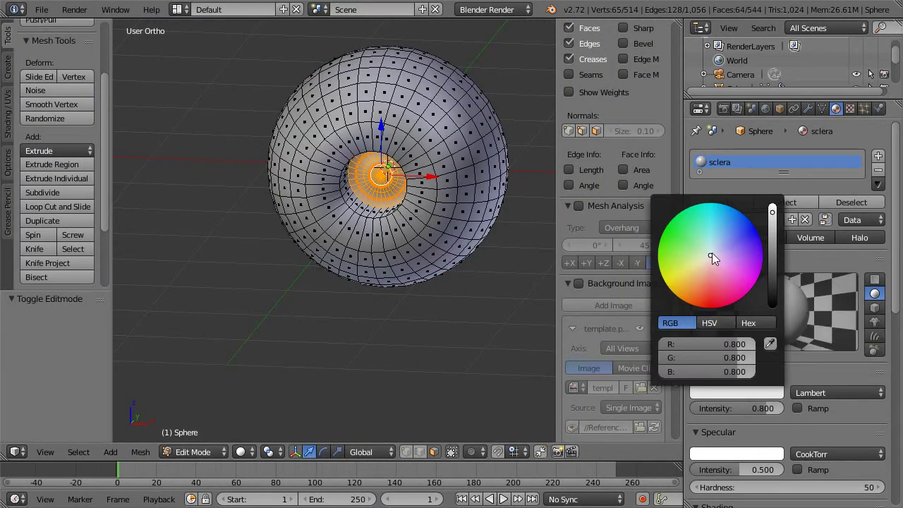
pyautogui.moveTo(711, 256); pyautogui.dragTo(710, 258)
pyautogui.press('Tab')
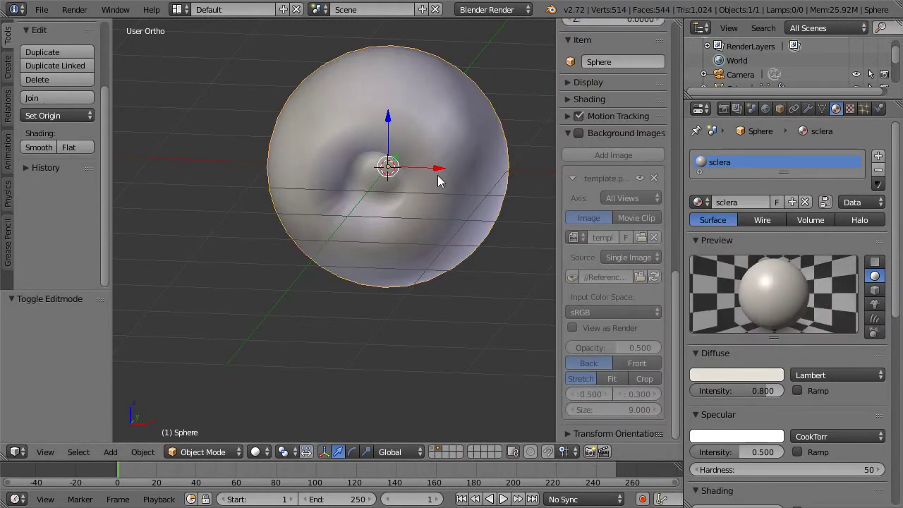
# Deselect all of the sphere's faces and add a second material slot with a new material named iris
pyautogui.press('Tab')
pyautogui.press('a')
pyautogui.scroll(-3, 564, 169)
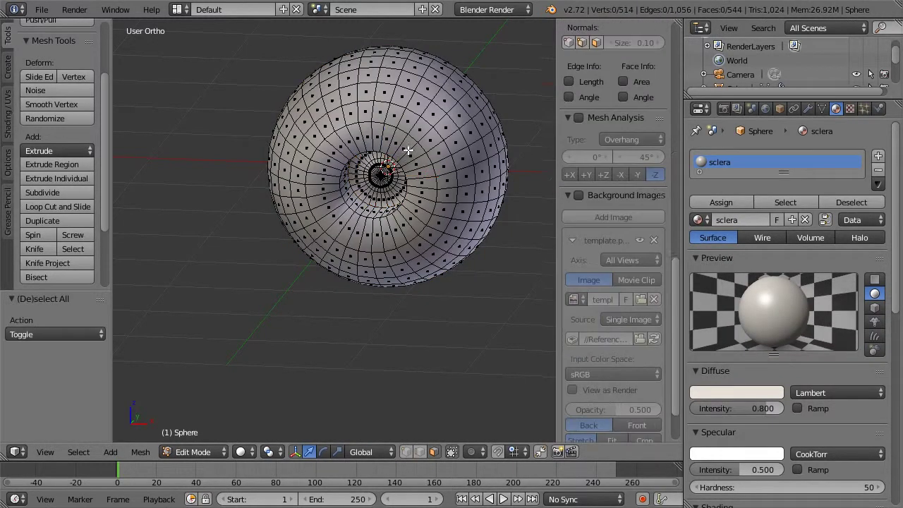
pyautogui.click(878, 160)
pyautogui.click(762, 220)
pyautogui.write('iris')
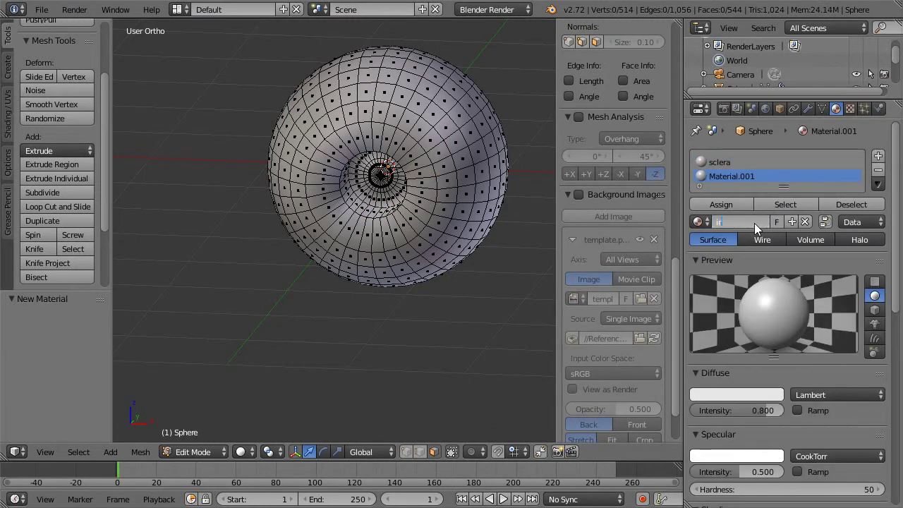
pyautogui.press('Return')
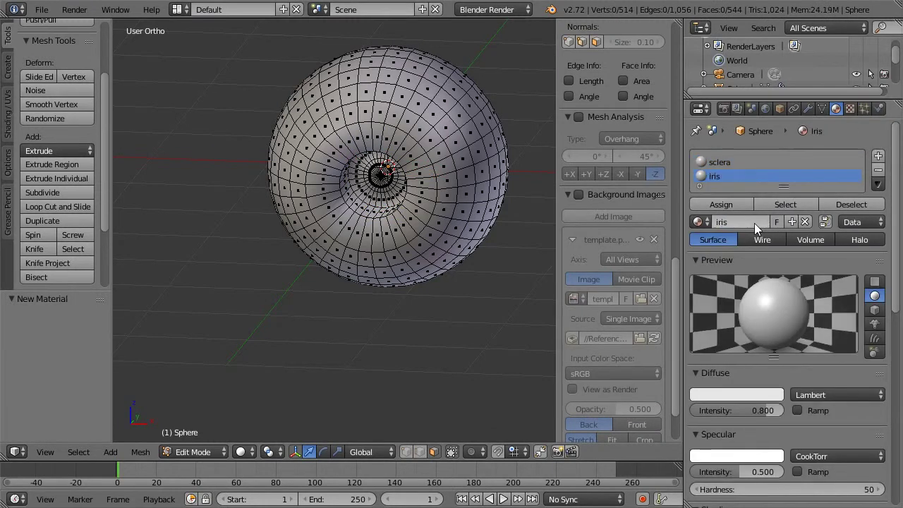
# Add a third material slot with a new material named pupil
pyautogui.click(878, 156)
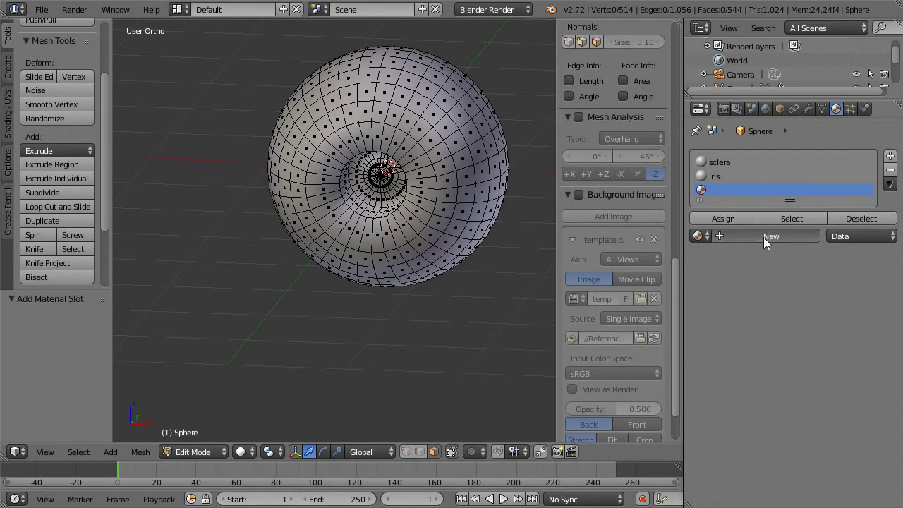
pyautogui.click(764, 237)
pyautogui.doubleClick(753, 240)
pyautogui.write('pup')
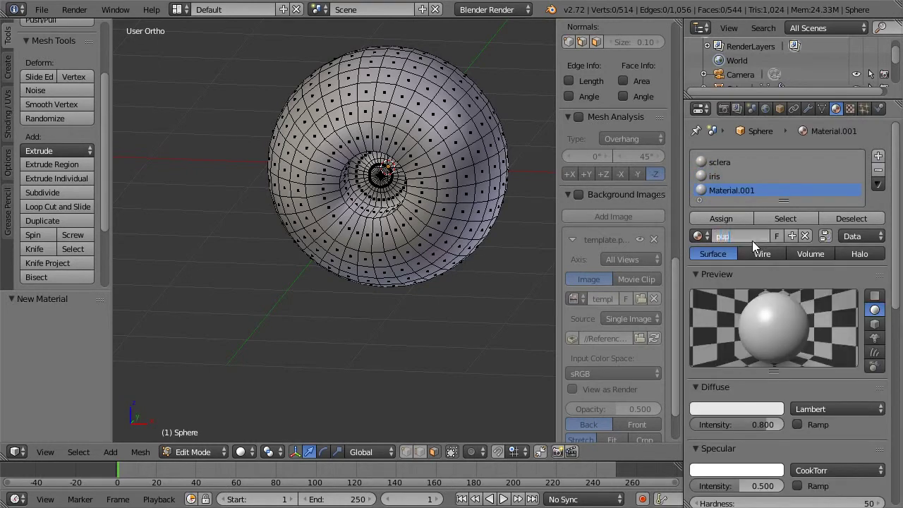
pyautogui.write('il')
pyautogui.press('Return')
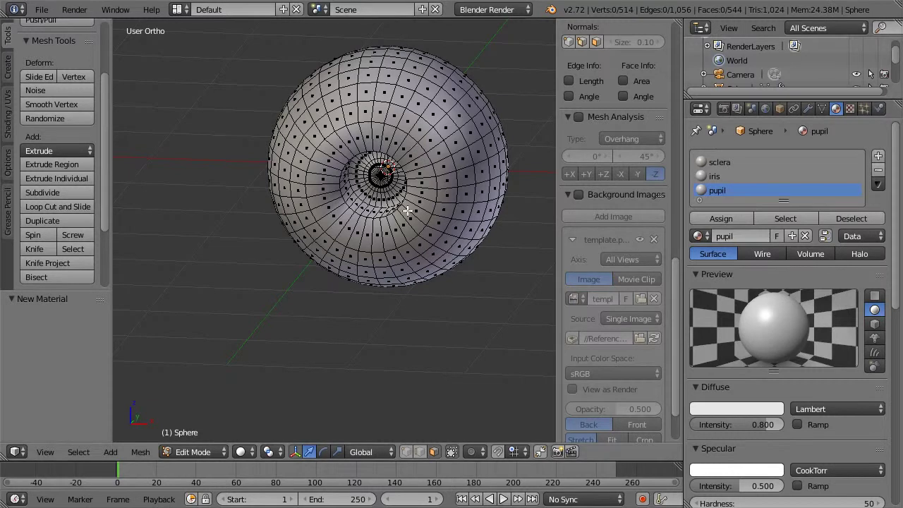
# Select all faces of the pupil hole, including its bottom and the ring of its side walls
pyautogui.scroll(2, 394, 173)
pyautogui.moveTo(393, 172); pyautogui.dragTo(411, 149, button='middle')
pyautogui.press('c')
pyautogui.moveTo(401, 146)
pyautogui.mouseDown()
pyautogui.moveTo(406, 136)
pyautogui.moveTo(414, 153)
pyautogui.moveTo(384, 165)
pyautogui.mouseUp()
pyautogui.press('Escape')
pyautogui.moveTo(395, 159)
pyautogui.mouseDown(button='middle')
pyautogui.moveTo(396, 145)
pyautogui.moveTo(382, 139)
pyautogui.moveTo(359, 144)
pyautogui.mouseUp(button='middle')
pyautogui.press('c')
pyautogui.moveTo(343, 141); pyautogui.dragTo(360, 173)
pyautogui.press('Escape')
pyautogui.moveTo(359, 173); pyautogui.dragTo(433, 165, button='middle')
pyautogui.keyDown('alt'); pyautogui.keyDown('shift'); pyautogui.rightClick(394, 95); pyautogui.keyUp('shift'); pyautogui.keyUp('alt')
# Assign the pupil material to the selected faces and set its diffuse colour to black
pyautogui.click(726, 216)
pyautogui.click(749, 408)
pyautogui.moveTo(772, 273); pyautogui.dragTo(772, 338)
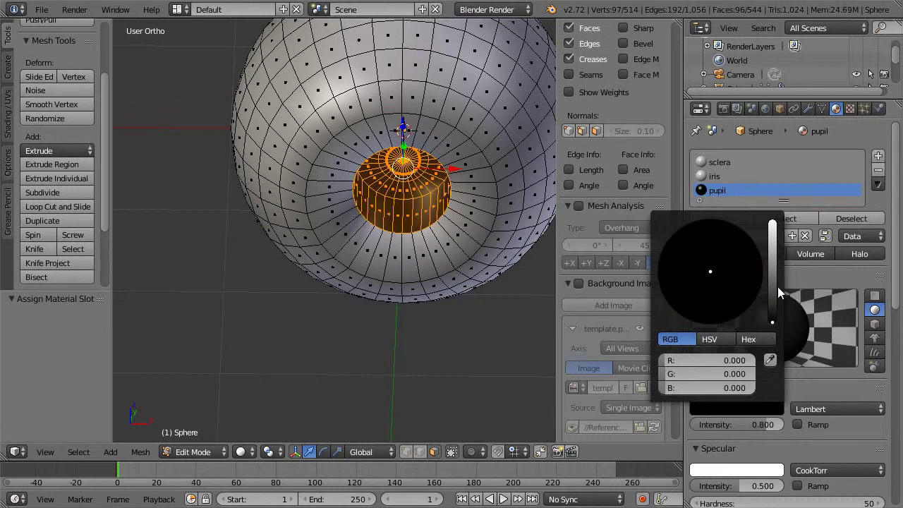
# Assign the iris material to the ring of faces around the pupil and set its diffuse colour to pink
pyautogui.scroll(-1, 893, 282)
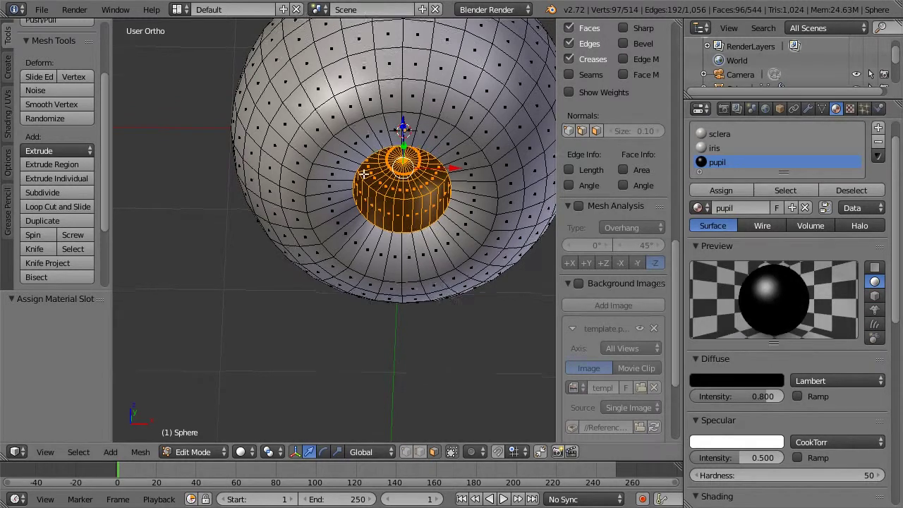
pyautogui.moveTo(374, 192); pyautogui.dragTo(354, 163, button='middle')
pyautogui.press('a')
pyautogui.keyDown('alt'); pyautogui.rightClick(345, 104); pyautogui.keyUp('alt')
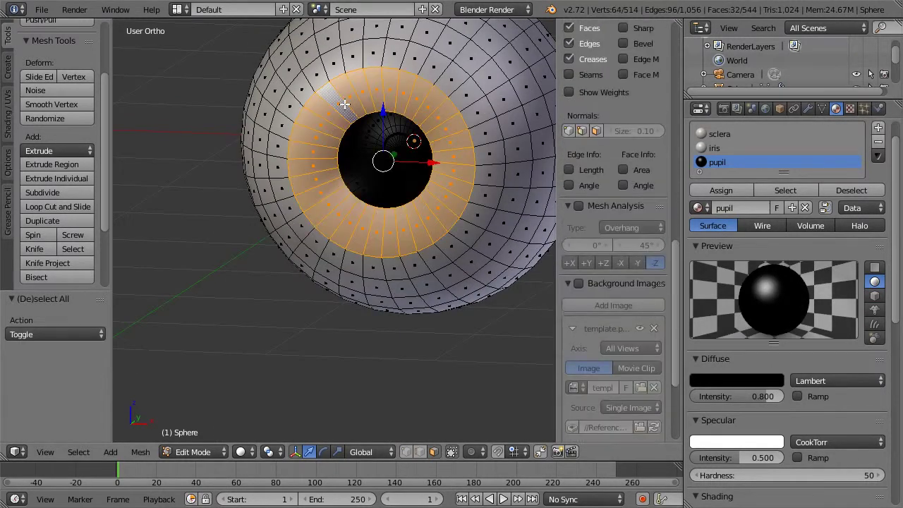
pyautogui.click(717, 148)
pyautogui.click(728, 193)
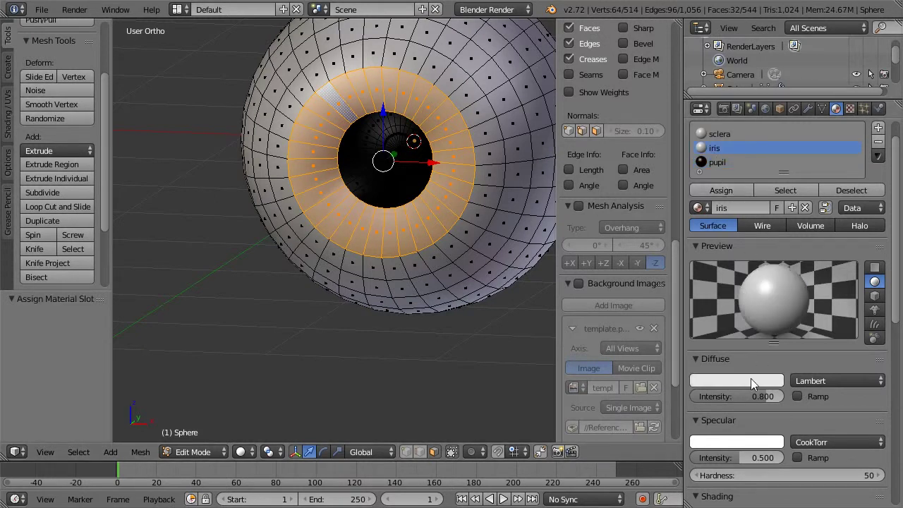
pyautogui.click(751, 380)
pyautogui.moveTo(703, 244); pyautogui.dragTo(728, 269)
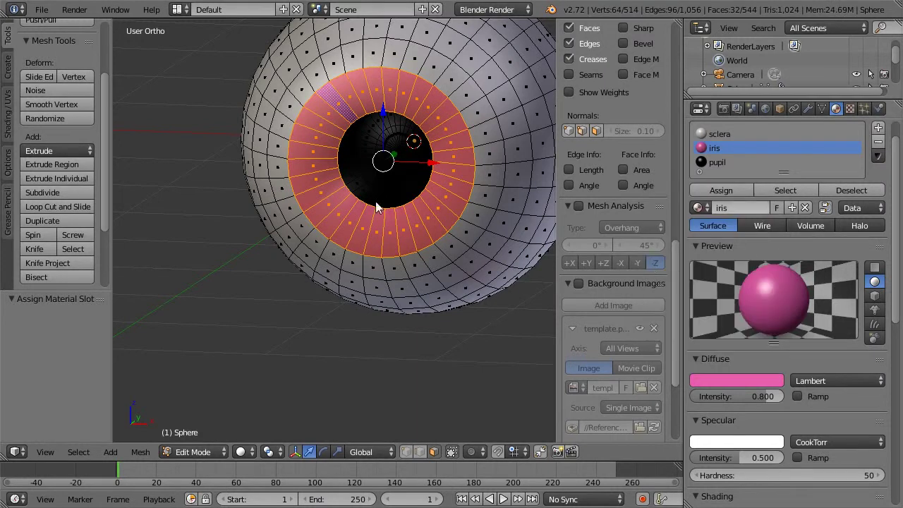
# Deselect the faces, return to Object Mode and apply smooth shading to the eyeball
pyautogui.press('a')
pyautogui.press('Tab')
pyautogui.scroll(-5, 332, 176)
pyautogui.moveTo(313, 159); pyautogui.dragTo(336, 173, button='middle')
pyautogui.press('a')
pyautogui.scroll(-2, 439, 176)
pyautogui.scroll(3, 424, 176)
pyautogui.moveTo(424, 175); pyautogui.dragTo(406, 141, button='middle')
pyautogui.press('a')
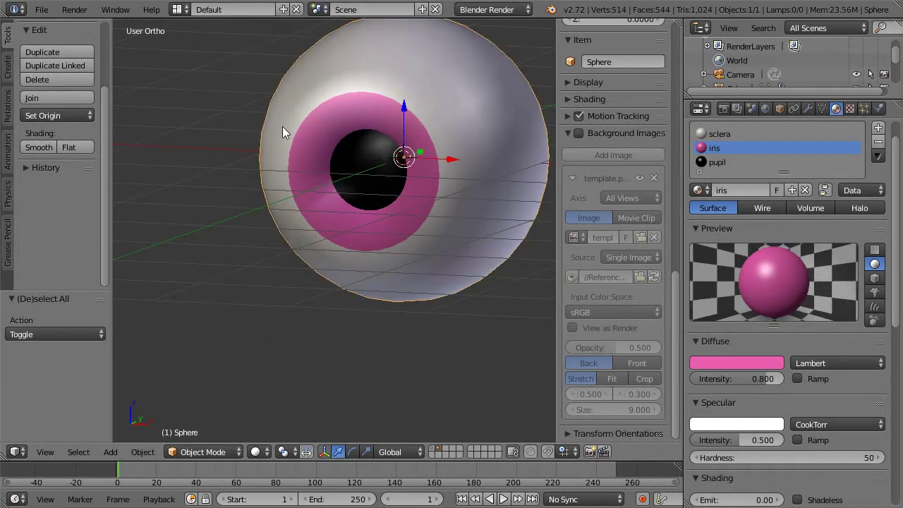
pyautogui.click(34, 147)
# Check the eyeball's mesh in Edit Mode and deselect the eyeball back in Object Mode
pyautogui.scroll(-3, 300, 159)
pyautogui.press('Tab')
pyautogui.press('Tab')
pyautogui.scroll(-2, 339, 163)
pyautogui.press('Tab')
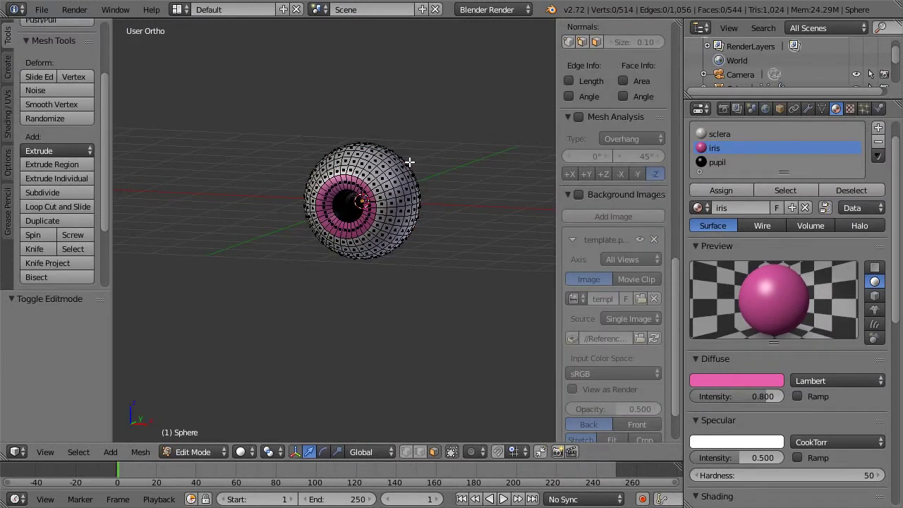
pyautogui.press('Tab')
pyautogui.press('a')
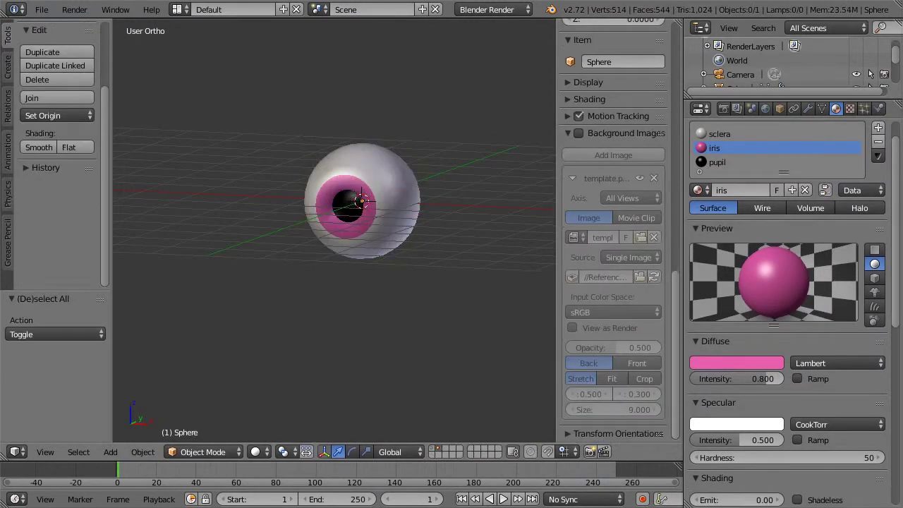
# Show the first layer with the character's body together with the eyeball's layer
pyautogui.keyDown('shift'); pyautogui.click(432, 448); pyautogui.keyUp('shift')
pyautogui.scroll(-1, 412, 247)
pyautogui.press('z')
pyautogui.press('z')
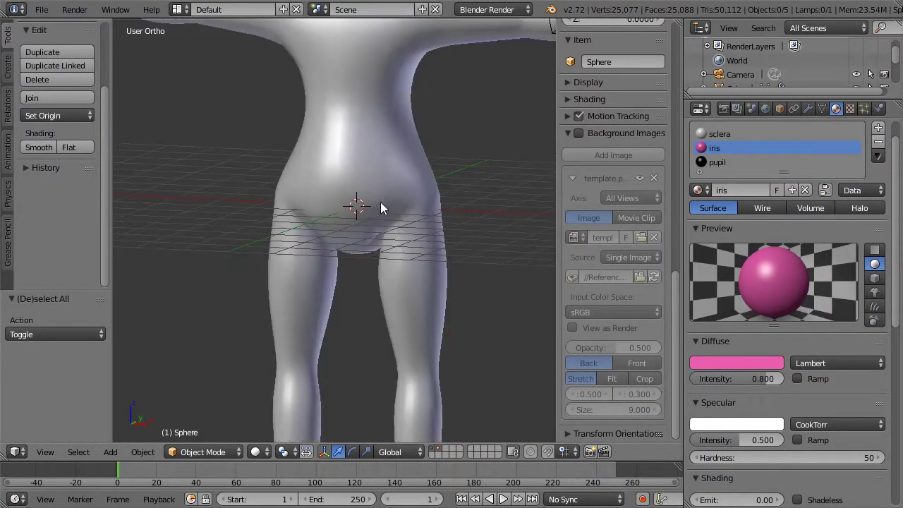
pyautogui.scroll(-4, 375, 185)
pyautogui.scroll(3, 375, 185)
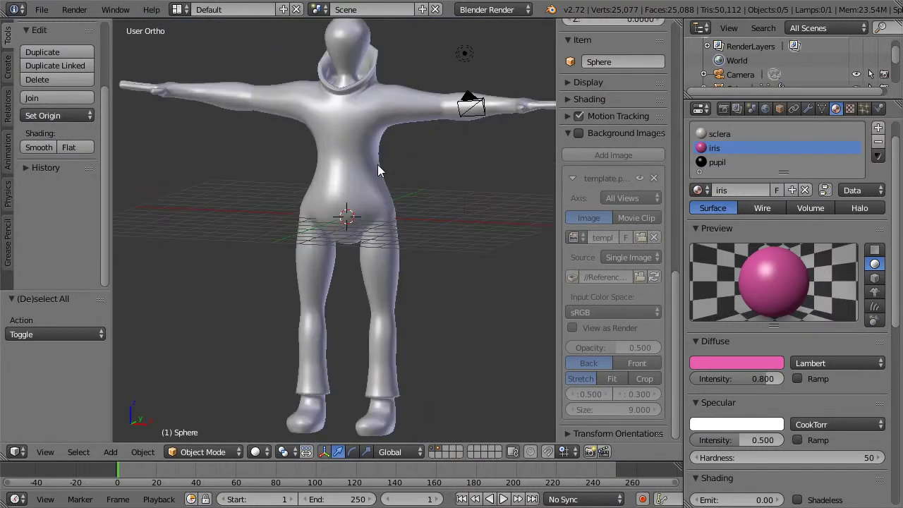
pyautogui.keyDown('shift'); pyautogui.moveTo(379, 158); pyautogui.dragTo(365, 215, button='middle'); pyautogui.keyUp('shift')
pyautogui.moveTo(384, 116)
pyautogui.mouseDown(button='middle')
pyautogui.moveTo(287, 128)
pyautogui.moveTo(319, 102)
pyautogui.moveTo(367, 125)
pyautogui.moveTo(392, 126)
pyautogui.mouseUp(button='middle')
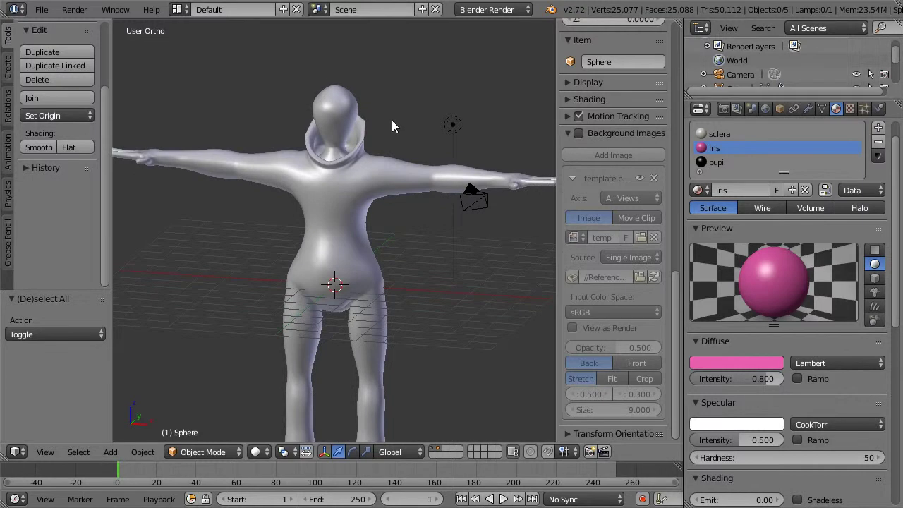